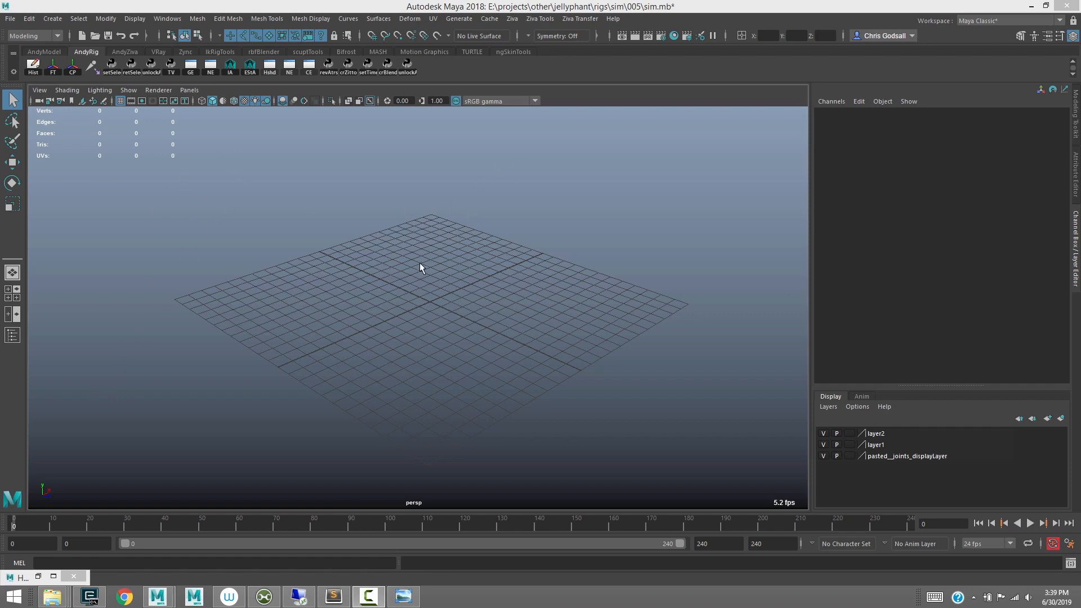
Scrub the elephant animation to frame 105 and examine the seated pose in the ring
{"action": "left_click_drag", "start_coordinate": [393, 294], "coordinate": [417, 231], "text": "alt"}
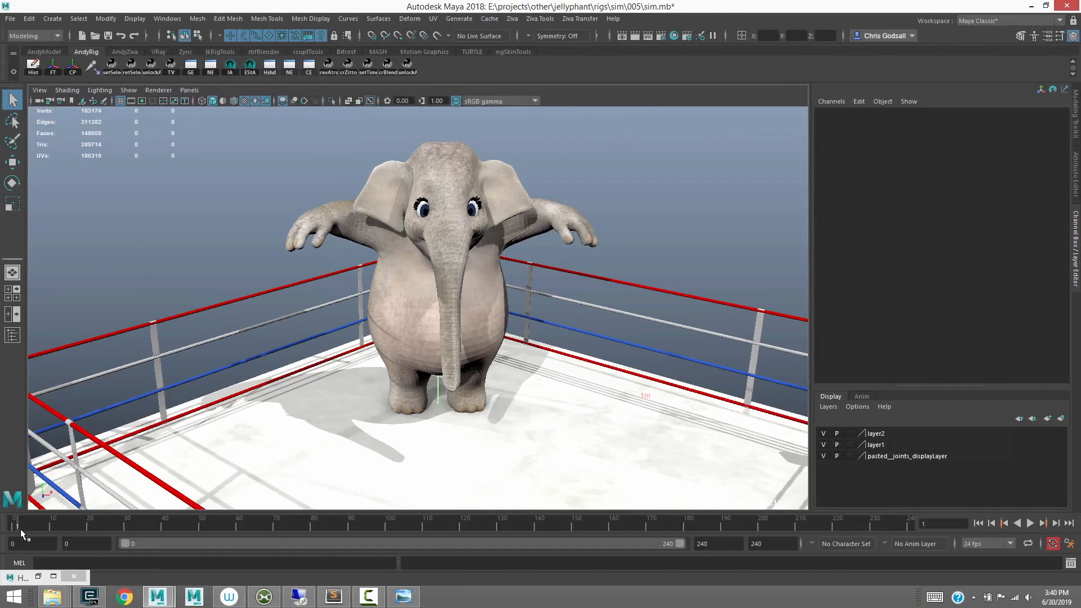
{"action": "left_click_drag", "start_coordinate": [32, 523], "coordinate": [464, 507]}
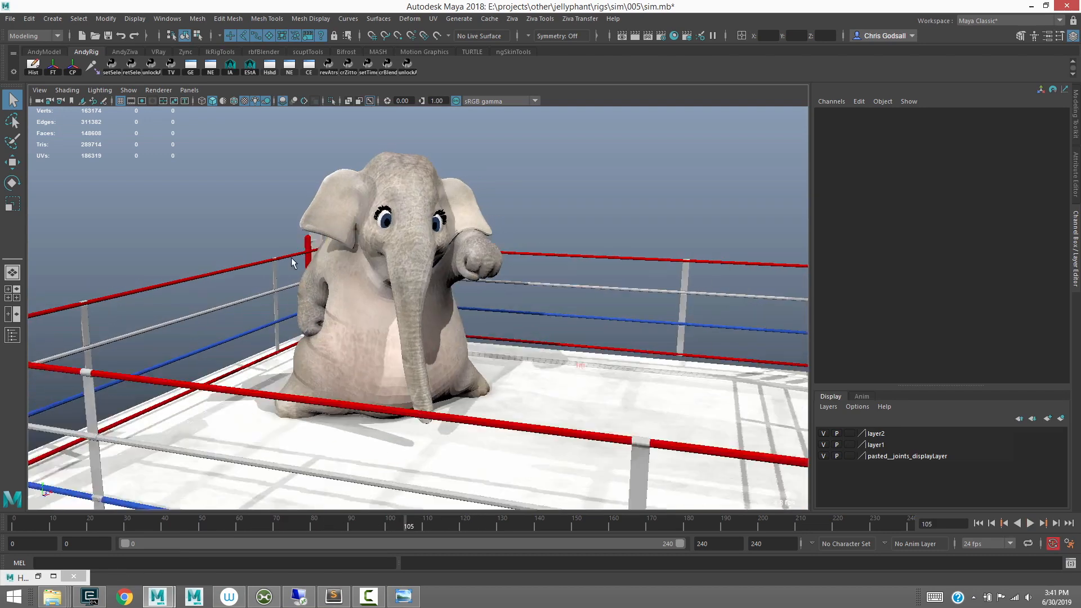
{"action": "left_click_drag", "start_coordinate": [294, 261], "coordinate": [353, 202], "text": "alt"}
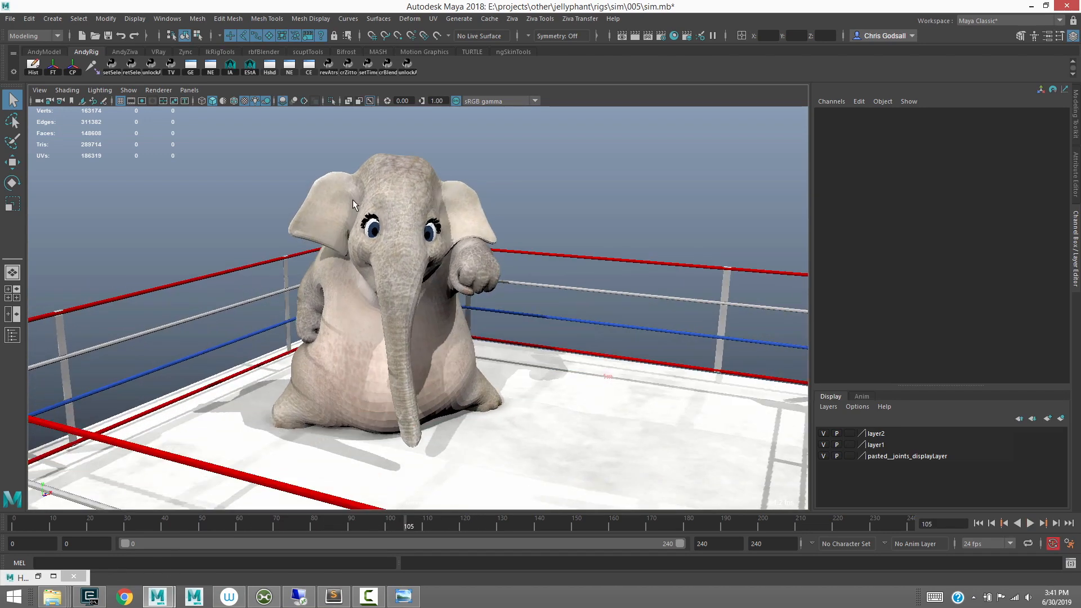
Review the Ziva 101 Character.png pipeline diagram in Windows Photo Viewer, then return to Maya
{"action": "left_click", "coordinate": [403, 597]}
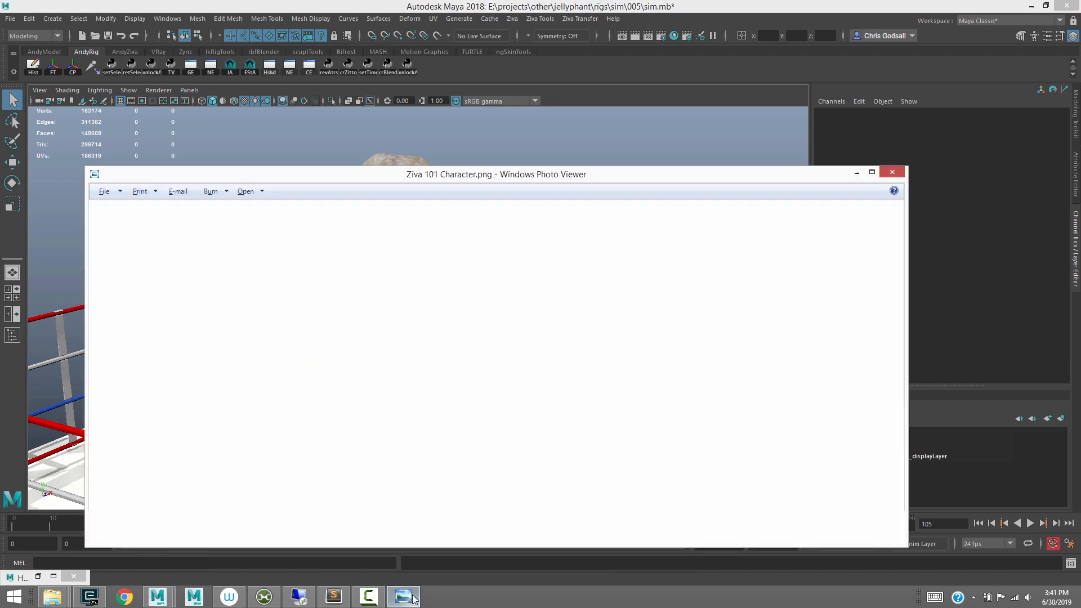
{"action": "left_click_drag", "start_coordinate": [474, 146], "coordinate": [427, 89]}
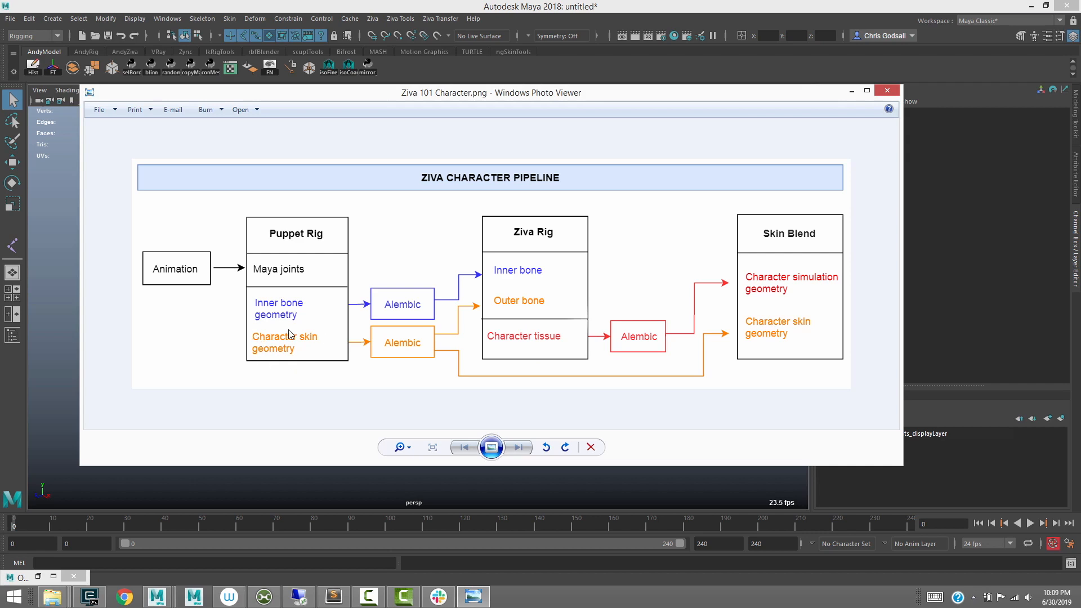
{"action": "left_click", "coordinate": [851, 91]}
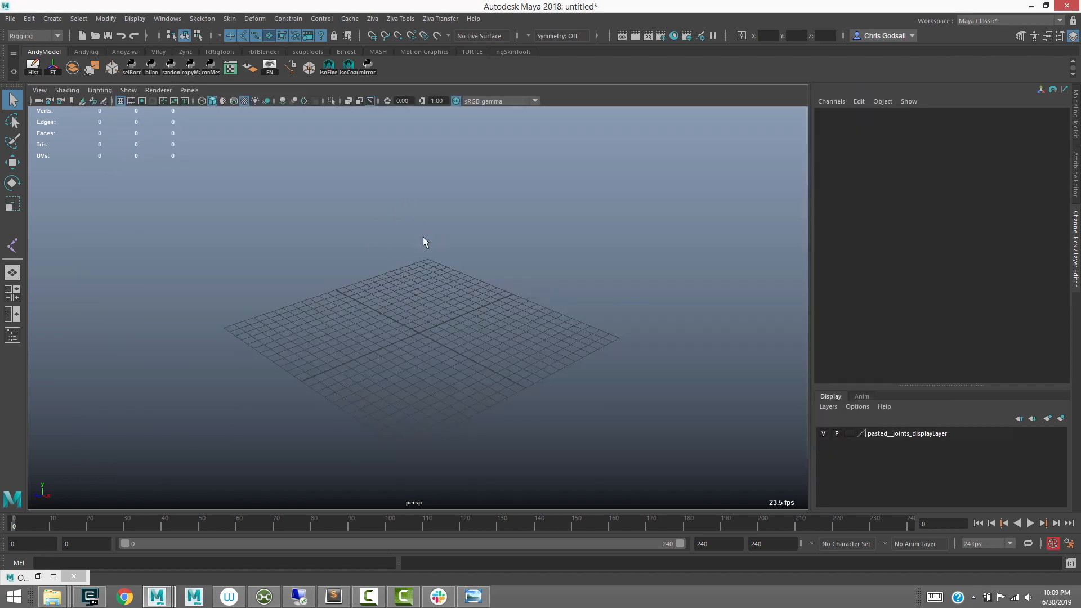
Create a polygon cube above the grid, scaled uniformly to about 25
{"action": "key", "text": "space"}
{"action": "left_click_drag", "start_coordinate": [280, 202], "coordinate": [462, 272]}
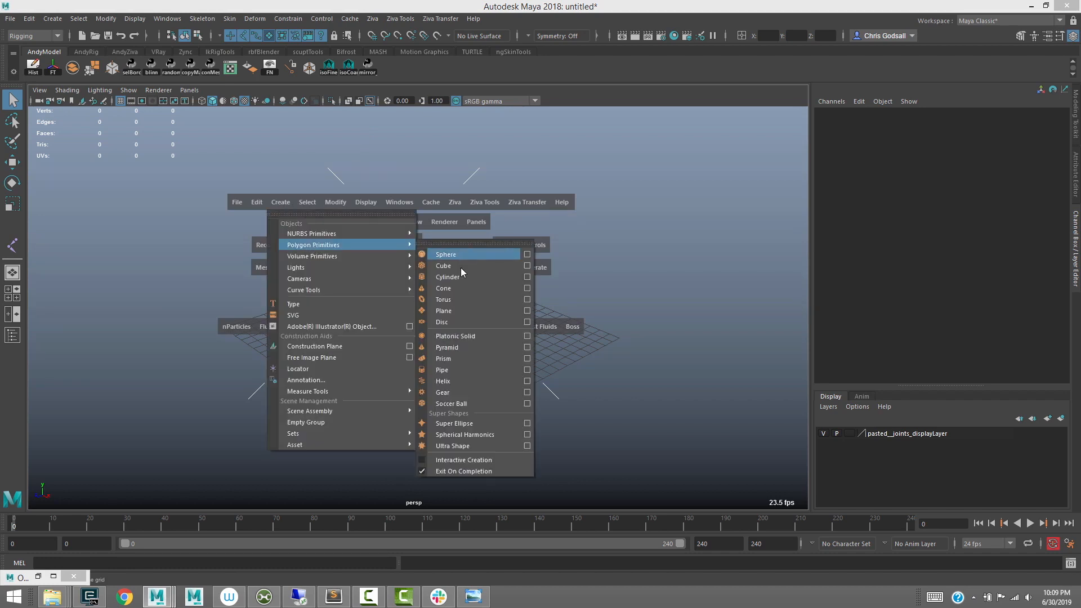
{"action": "left_click", "coordinate": [455, 267]}
{"action": "middle_click_drag", "start_coordinate": [388, 235], "coordinate": [411, 272], "text": "alt"}
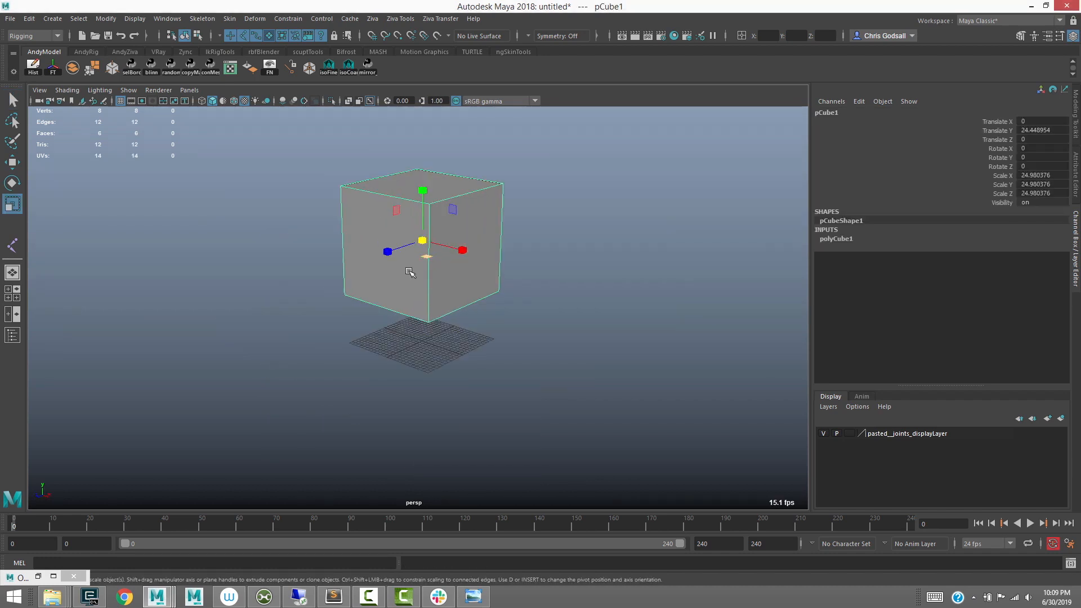
Split the cube down its middle with an edge loop and replace one half with a mirrored copy of the other
{"action": "left_click_drag", "start_coordinate": [410, 273], "coordinate": [431, 265], "text": "alt"}
{"action": "right_click_drag", "start_coordinate": [431, 265], "coordinate": [374, 266], "text": "shift"}
{"action": "left_click", "coordinate": [432, 193]}
{"action": "key", "text": "q"}
{"action": "left_click", "coordinate": [861, 239]}
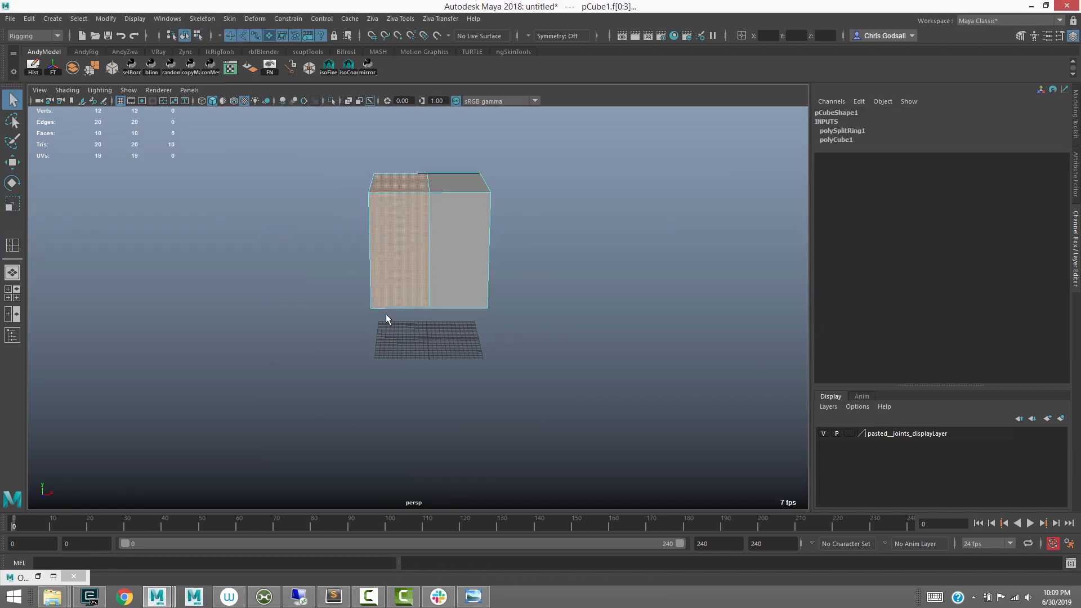
{"action": "left_click_drag", "start_coordinate": [386, 313], "coordinate": [445, 235], "text": "alt"}
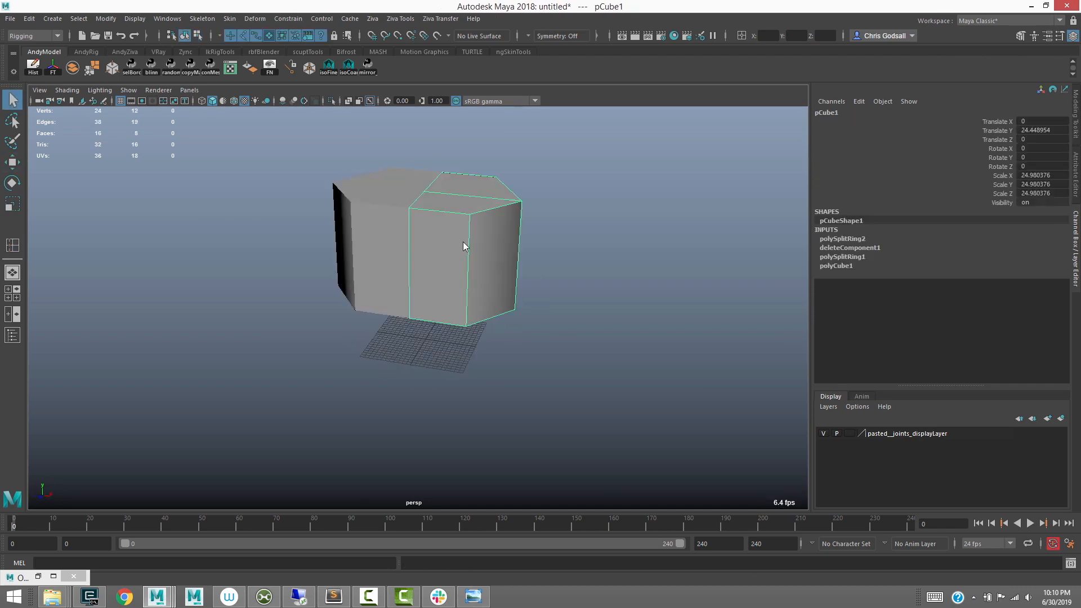
{"action": "right_click_drag", "start_coordinate": [462, 241], "coordinate": [462, 242], "text": "shift"}
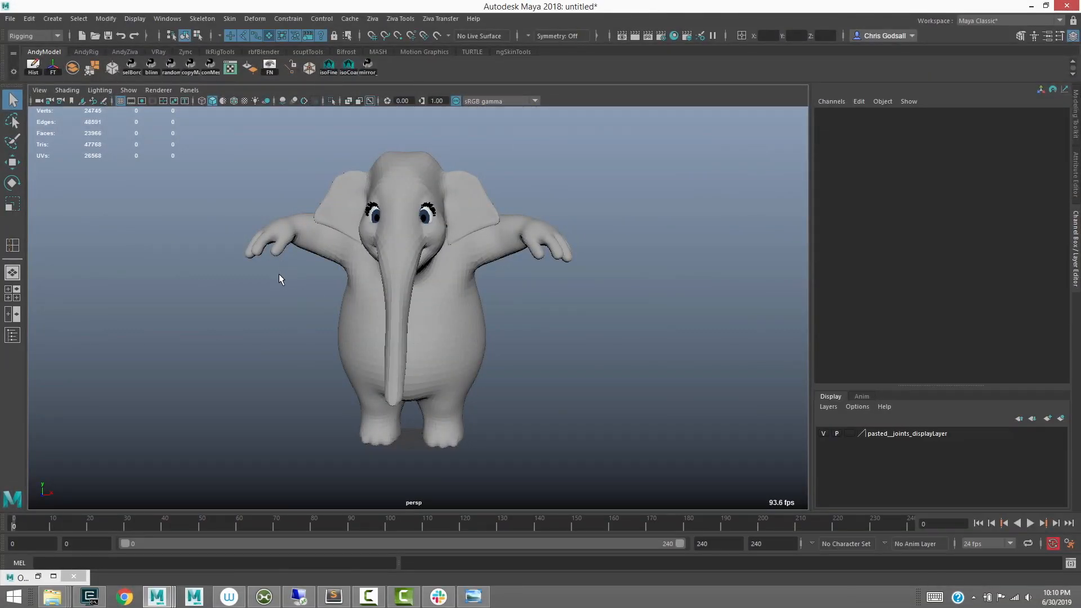
Select the elephant's skin_outer mesh and examine its topology around the belly, arms and trunk
{"action": "left_click_drag", "start_coordinate": [280, 275], "coordinate": [300, 310], "text": "alt"}
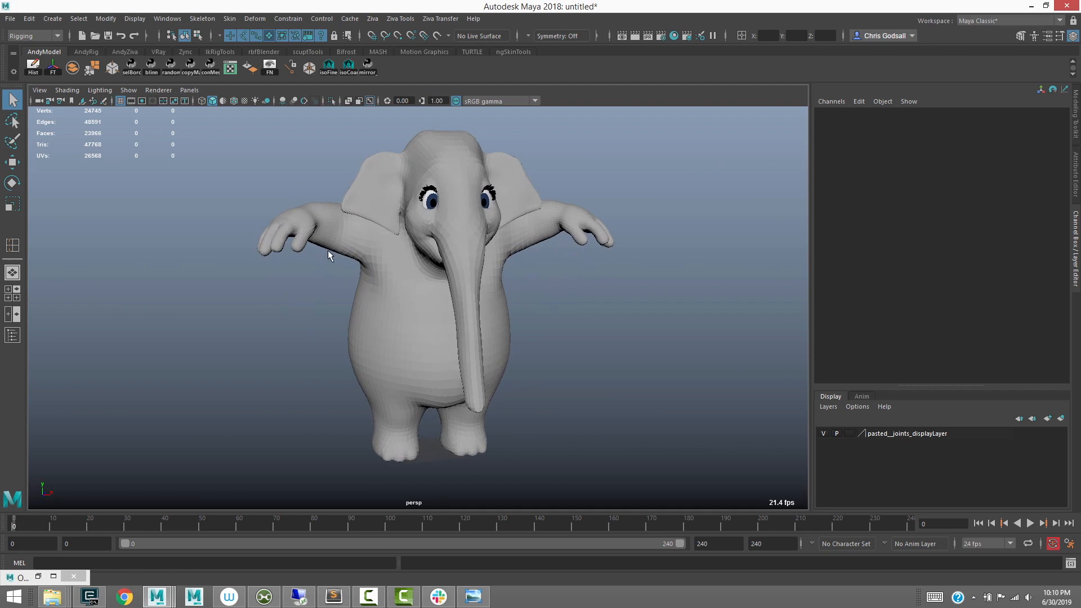
{"action": "left_click_drag", "start_coordinate": [287, 297], "coordinate": [346, 292], "text": "alt"}
{"action": "left_click", "coordinate": [355, 303]}
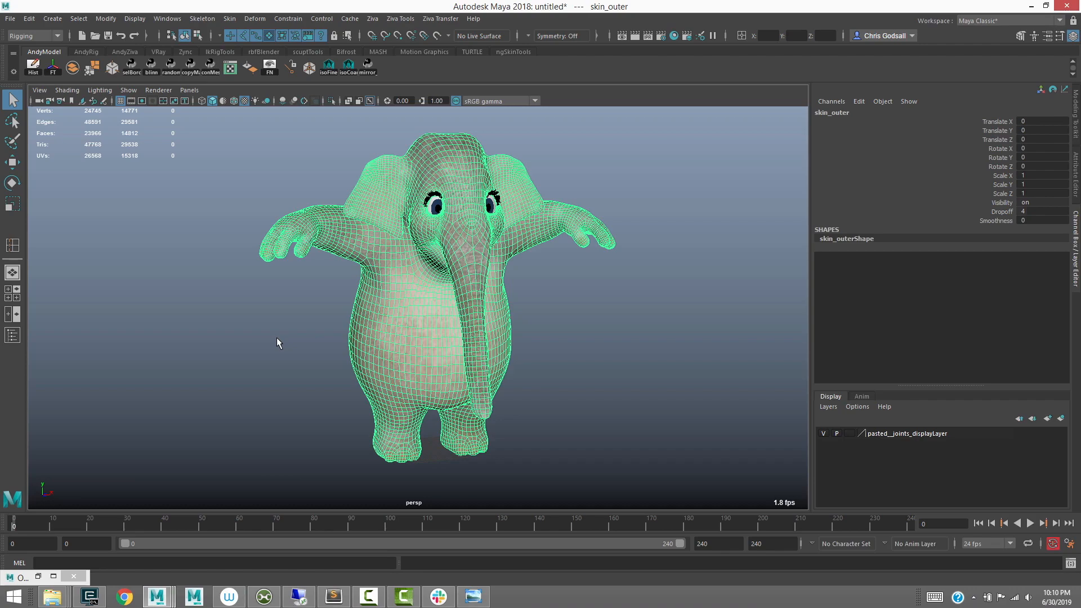
{"action": "scroll", "coordinate": [305, 299], "scroll_direction": "up", "scroll_amount": 5}
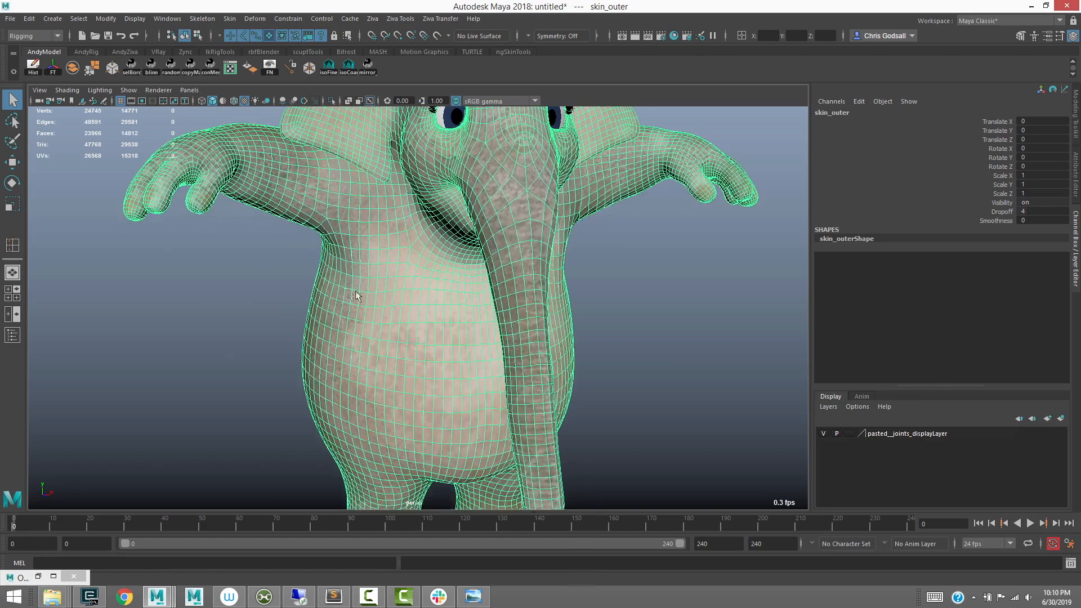
{"action": "left_click_drag", "start_coordinate": [371, 241], "coordinate": [320, 232], "text": "alt"}
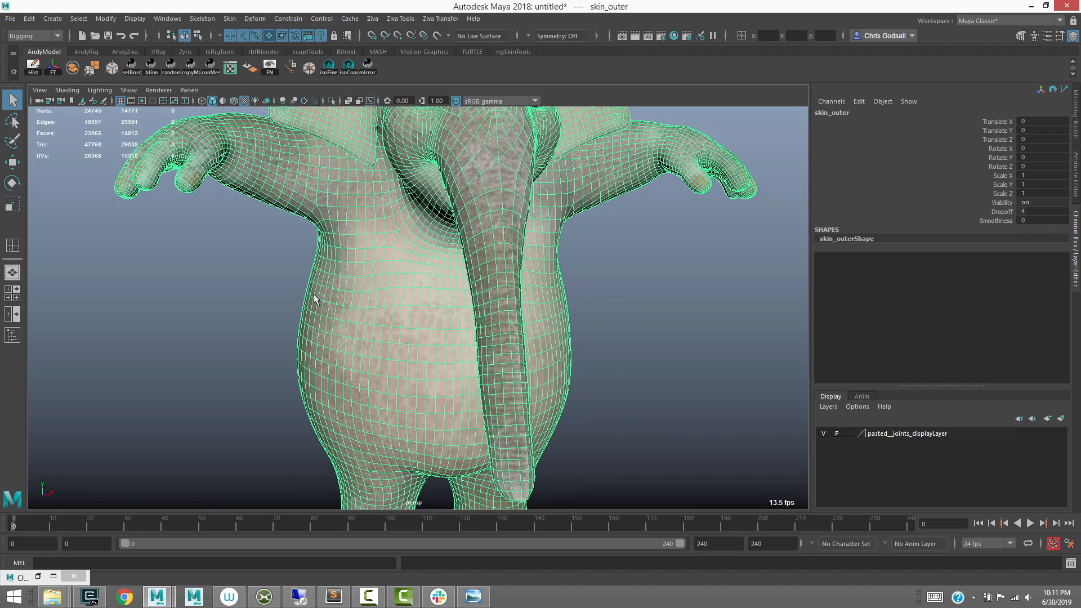
{"action": "right_click_drag", "start_coordinate": [318, 300], "coordinate": [279, 330], "text": "alt"}
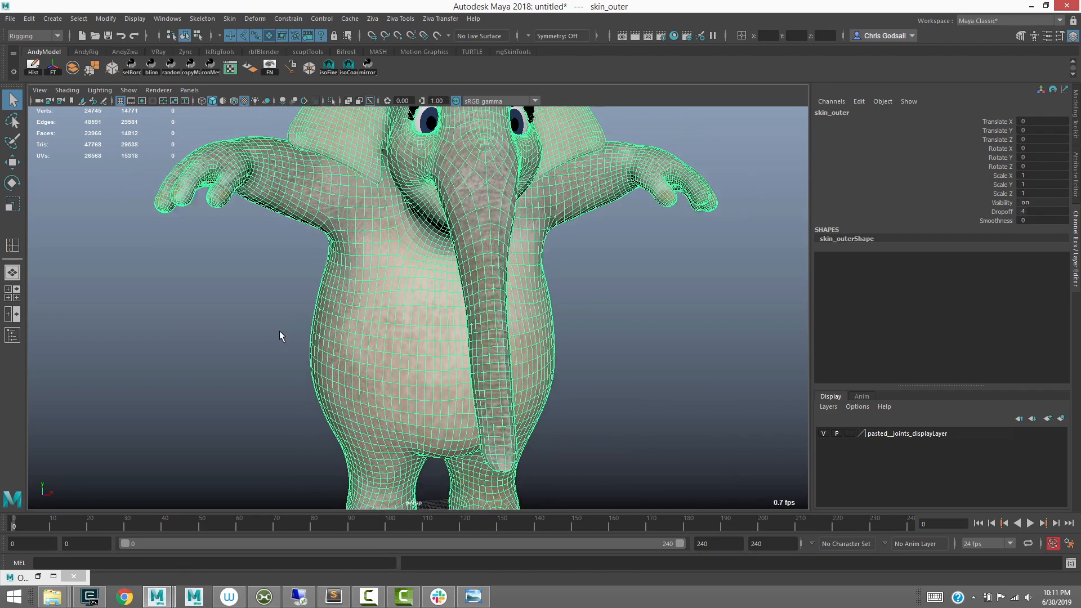
{"action": "left_click_drag", "start_coordinate": [280, 330], "coordinate": [297, 337], "text": "alt"}
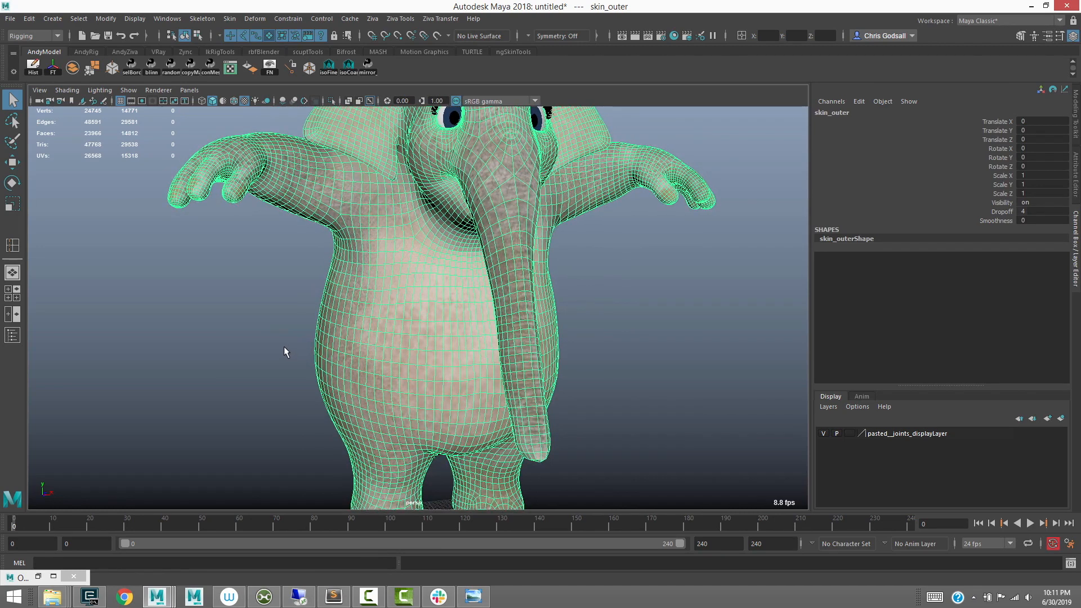
{"action": "right_click_drag", "start_coordinate": [353, 297], "coordinate": [309, 295], "text": "alt"}
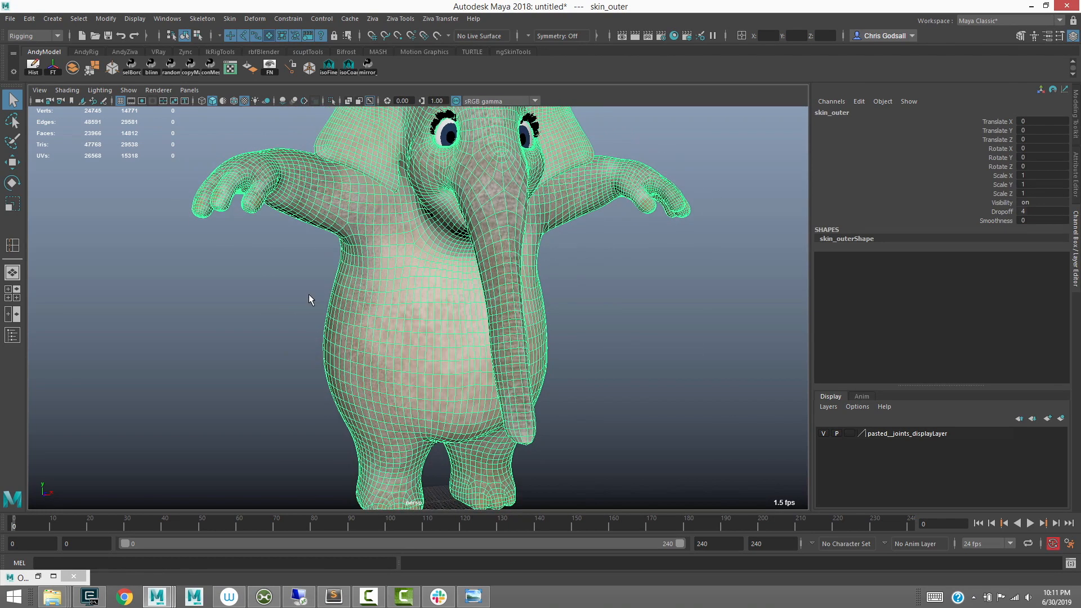
{"action": "left_click_drag", "start_coordinate": [294, 281], "coordinate": [322, 296], "text": "alt"}
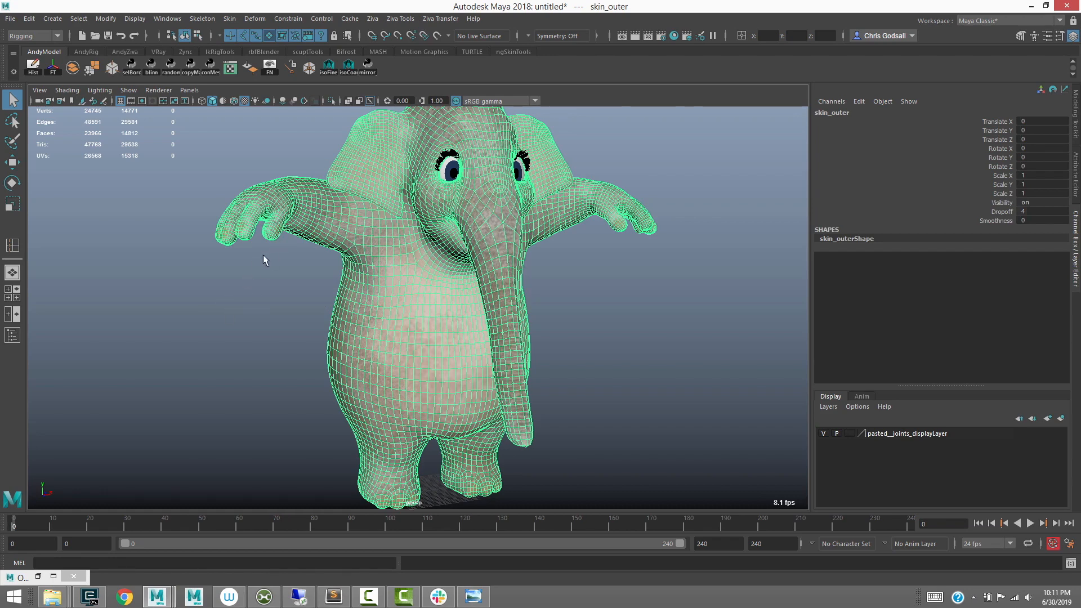
Move one belly vertex of skin_outer along its horizontal edge so it lies almost on the neighbouring vertex
{"action": "scroll", "coordinate": [420, 305], "scroll_direction": "up", "scroll_amount": 10}
{"action": "right_click_drag", "start_coordinate": [425, 272], "coordinate": [380, 276]}
{"action": "scroll", "coordinate": [431, 313], "scroll_direction": "up", "scroll_amount": 5}
{"action": "left_click", "coordinate": [454, 300]}
{"action": "key", "text": "w"}
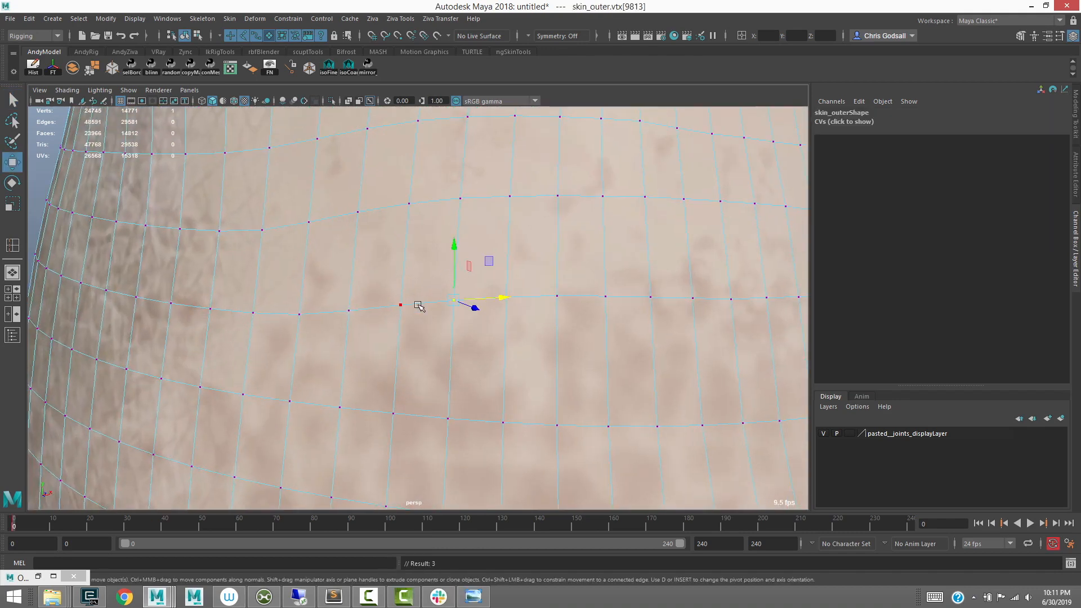
{"action": "middle_click_drag", "start_coordinate": [422, 304], "coordinate": [404, 306]}
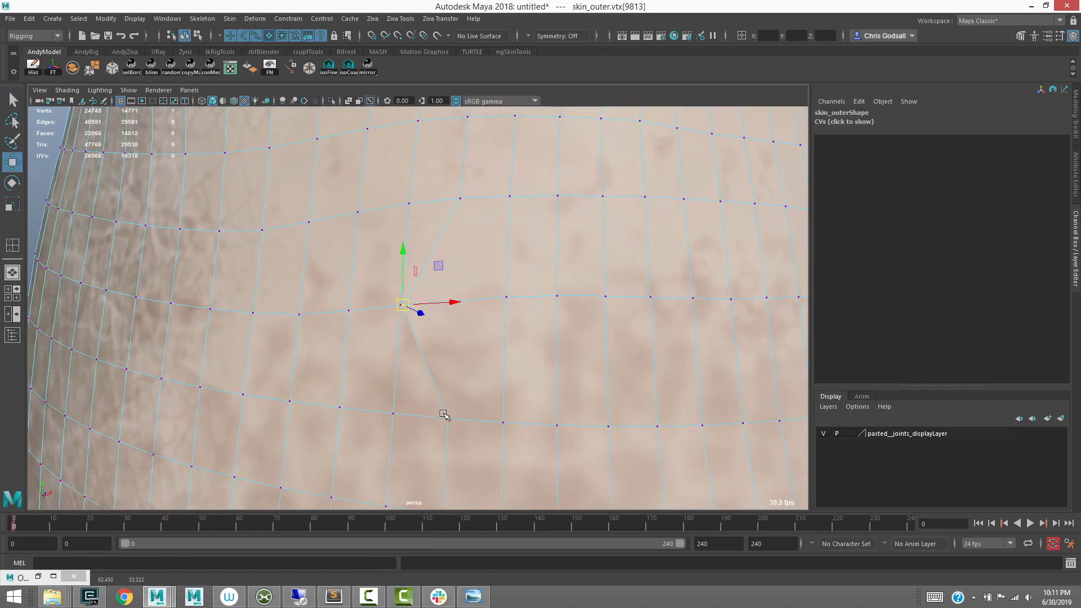
Turn off the texture display and slide the belly vertex in the row below along its edge onto its neighbour
{"action": "key", "text": "5"}
{"action": "left_click", "coordinate": [442, 414]}
{"action": "middle_click_drag", "start_coordinate": [412, 422], "coordinate": [397, 415]}
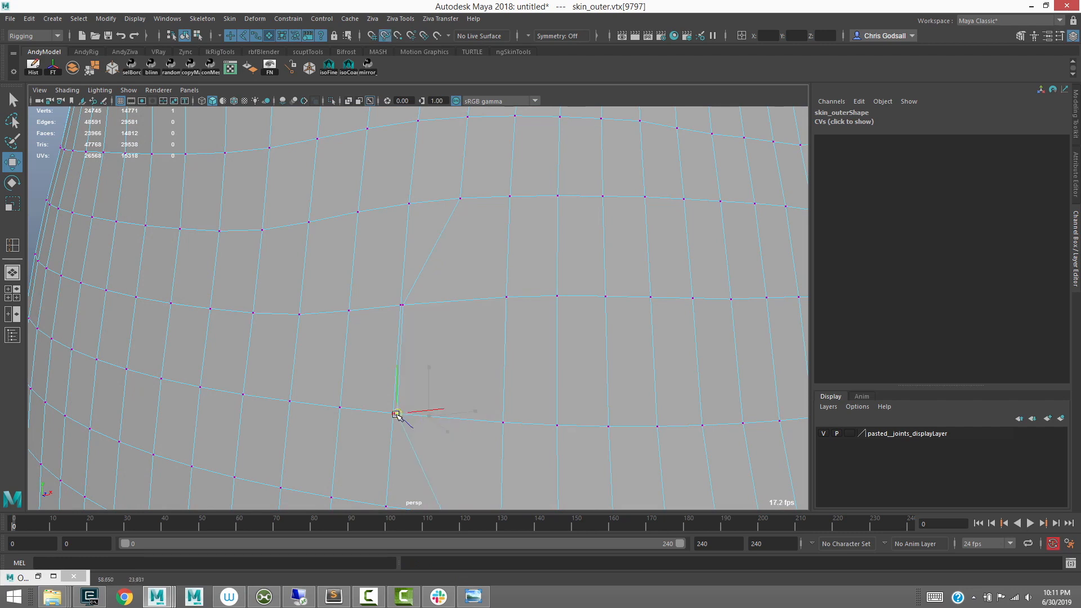
Move the first displaced belly vertex closer to its neighbour, snapping it along the edge
{"action": "scroll", "coordinate": [475, 345], "scroll_direction": "up", "scroll_amount": 6}
{"action": "scroll", "coordinate": [614, 235], "scroll_direction": "down", "scroll_amount": 2}
{"action": "left_click", "coordinate": [688, 174]}
{"action": "key", "text": "c"}
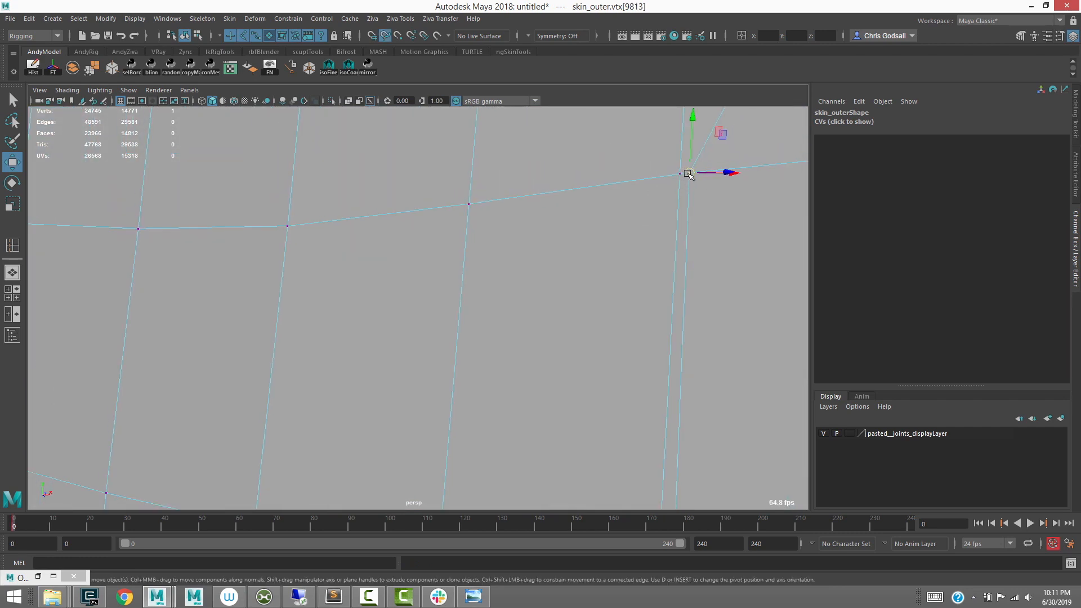
{"action": "key", "text": "c"}
{"action": "middle_click", "coordinate": [752, 167]}
{"action": "middle_click_drag", "start_coordinate": [692, 173], "coordinate": [682, 175]}
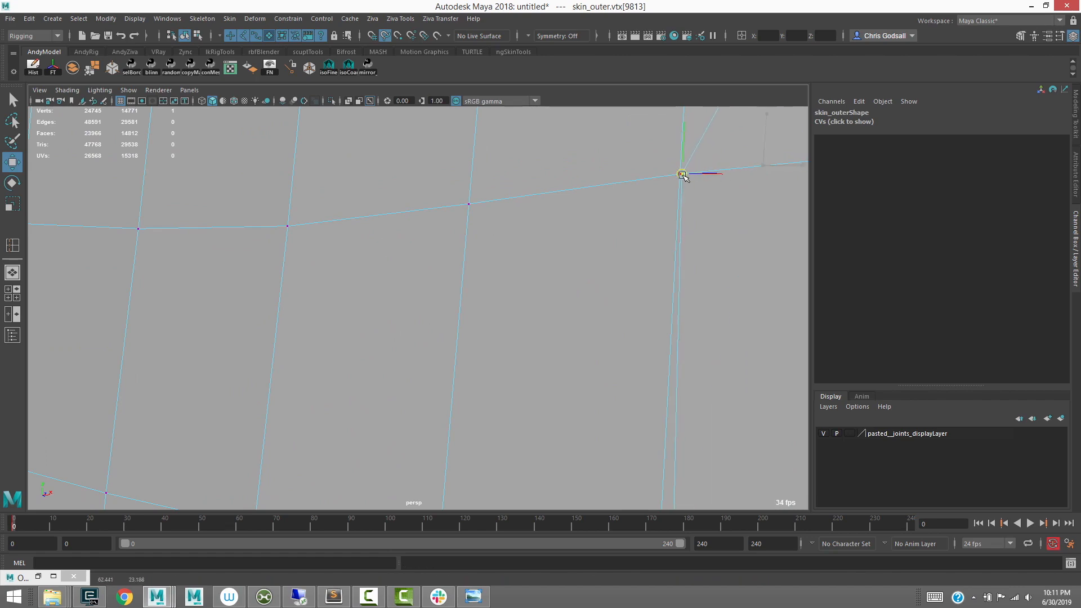
Return skin_outer to object mode and examine the whole elephant with and without its wireframe
{"action": "middle_click_drag", "start_coordinate": [670, 450], "coordinate": [601, 292], "text": "alt"}
{"action": "scroll", "coordinate": [600, 331], "scroll_direction": "down", "scroll_amount": 5}
{"action": "middle_click_drag", "start_coordinate": [542, 273], "coordinate": [550, 298], "text": "alt"}
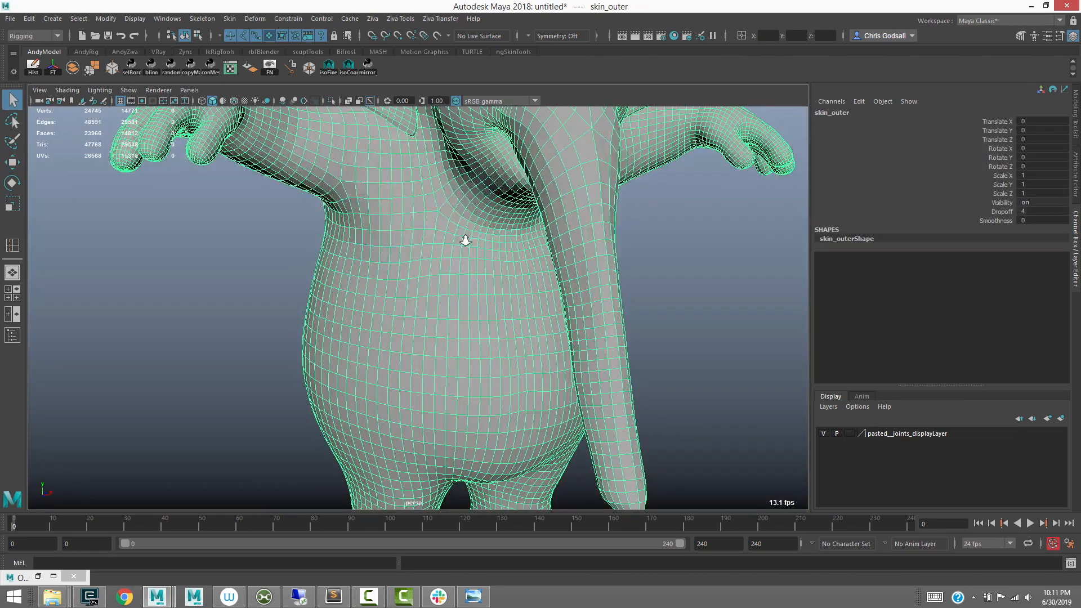
{"action": "scroll", "coordinate": [439, 235], "scroll_direction": "down", "scroll_amount": 3}
{"action": "middle_click_drag", "start_coordinate": [409, 227], "coordinate": [413, 241], "text": "alt"}
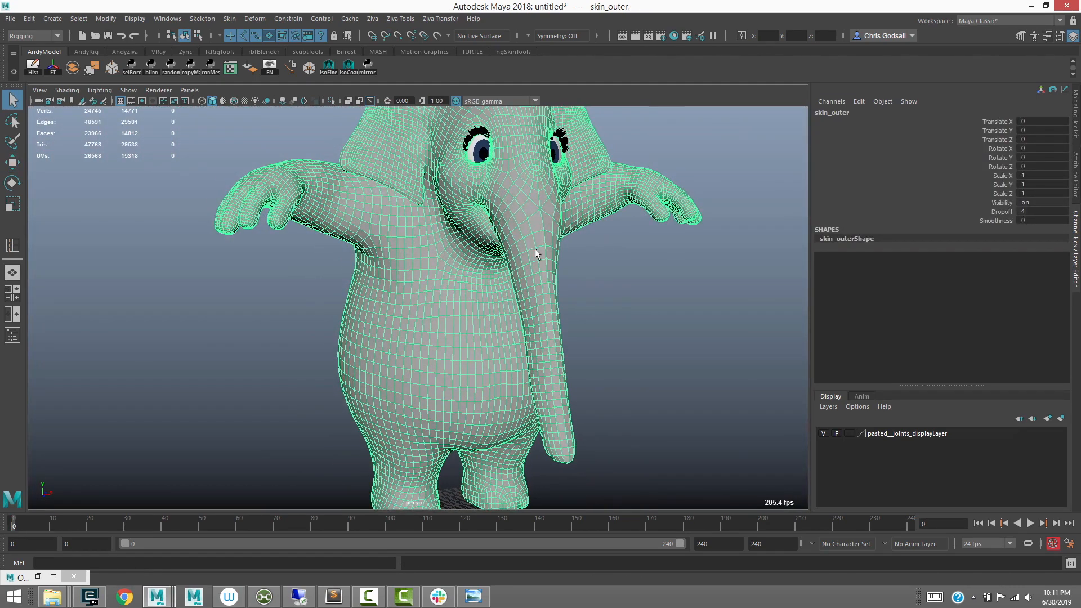
{"action": "scroll", "coordinate": [534, 253], "scroll_direction": "down", "scroll_amount": 3}
{"action": "left_click", "coordinate": [596, 288]}
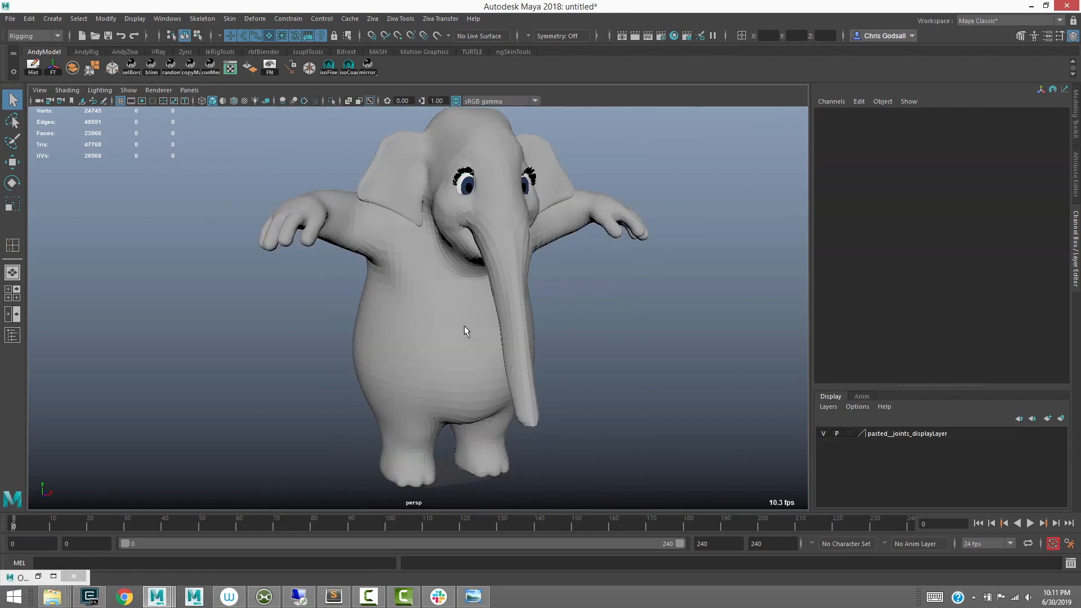
{"action": "left_click_drag", "start_coordinate": [403, 336], "coordinate": [394, 259], "text": "alt"}
{"action": "left_click", "coordinate": [454, 329]}
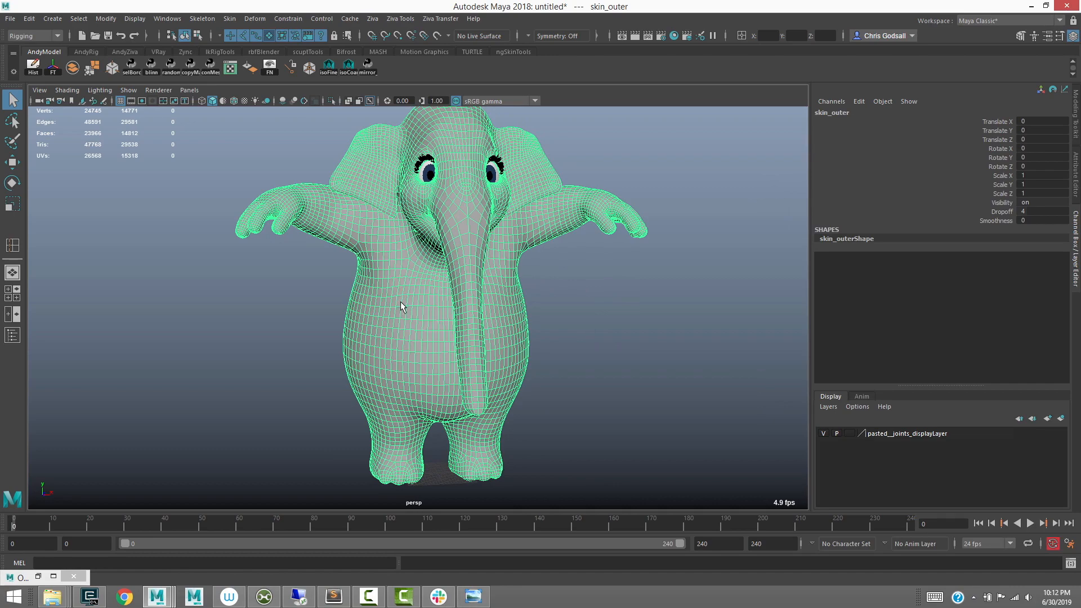
{"action": "left_click_drag", "start_coordinate": [383, 293], "coordinate": [389, 319], "text": "alt"}
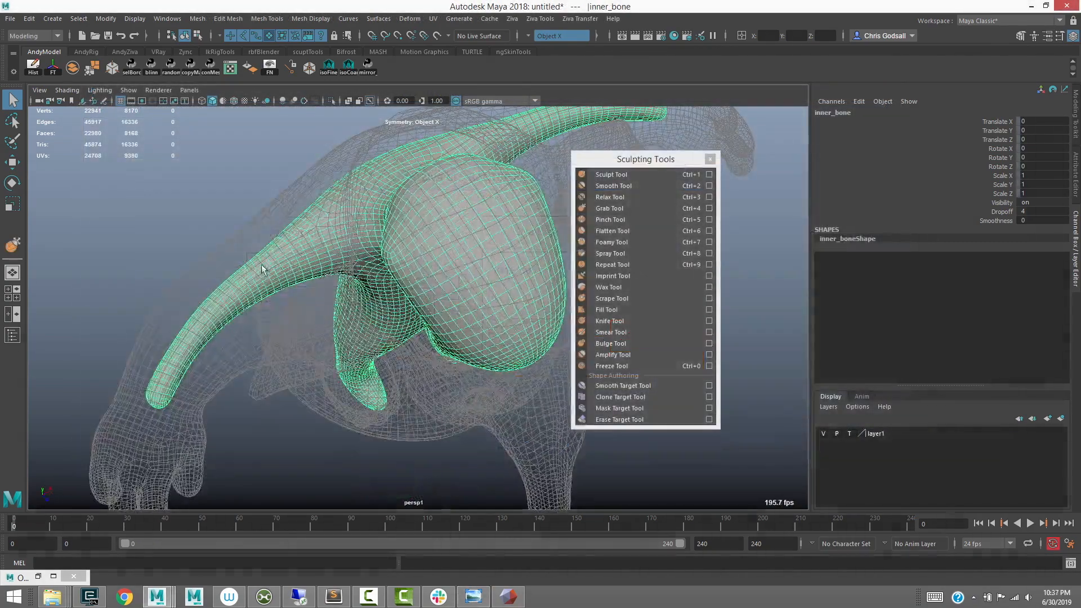
Examine the inner_bone mesh inside the elephant from several angles, including the arm's end
{"action": "left_click_drag", "start_coordinate": [262, 265], "coordinate": [285, 306], "text": "alt"}
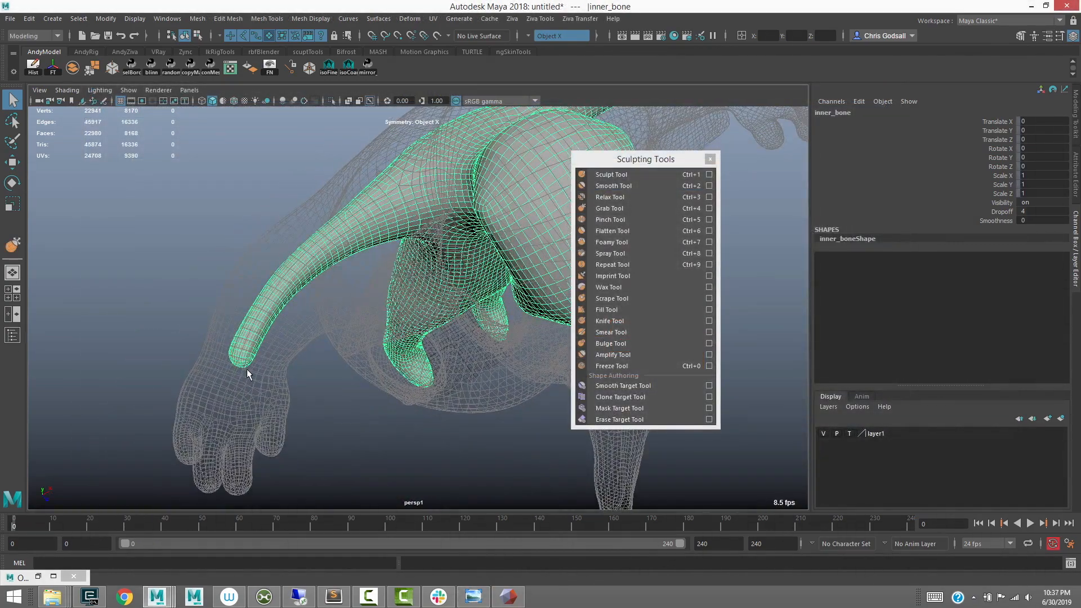
{"action": "left_click_drag", "start_coordinate": [247, 370], "coordinate": [256, 369], "text": "alt"}
{"action": "left_click_drag", "start_coordinate": [314, 261], "coordinate": [324, 154], "text": "alt"}
{"action": "left_click_drag", "start_coordinate": [290, 188], "coordinate": [342, 242], "text": "alt"}
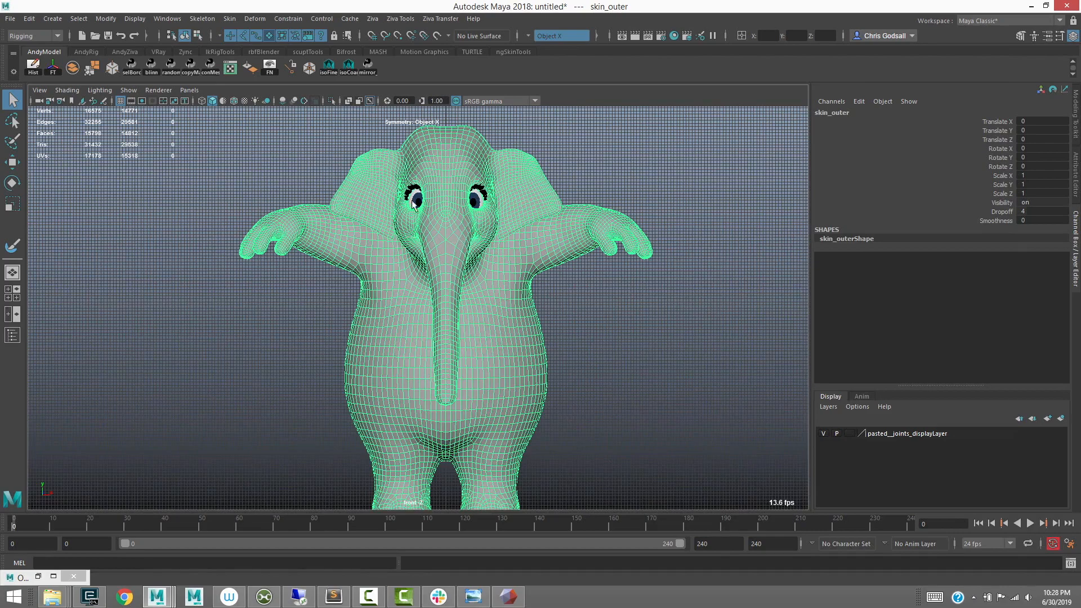
Clear the eyes and eyelashes from view and duplicate the skin_outer mesh
{"action": "left_click", "coordinate": [414, 198]}
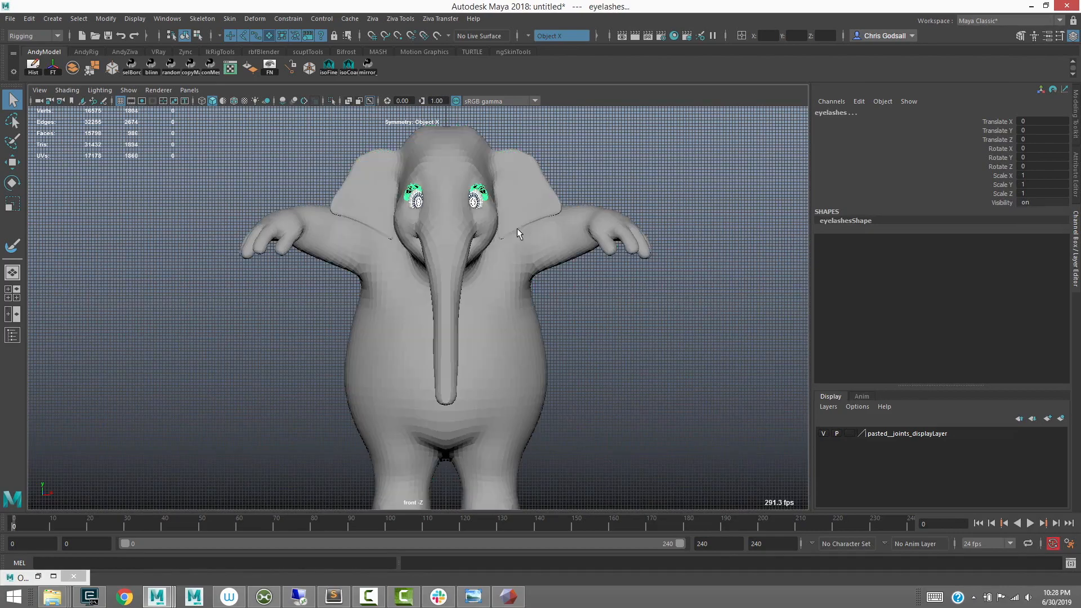
{"action": "left_click", "coordinate": [501, 242]}
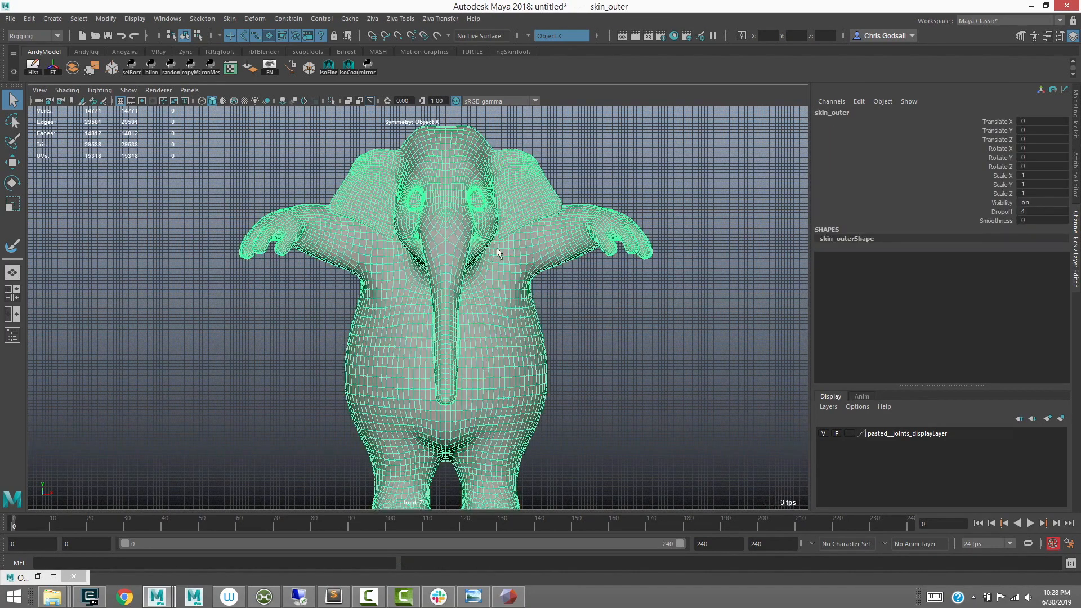
{"action": "scroll", "coordinate": [479, 245], "scroll_direction": "up", "scroll_amount": 4}
{"action": "key", "text": "ctrl+d"}
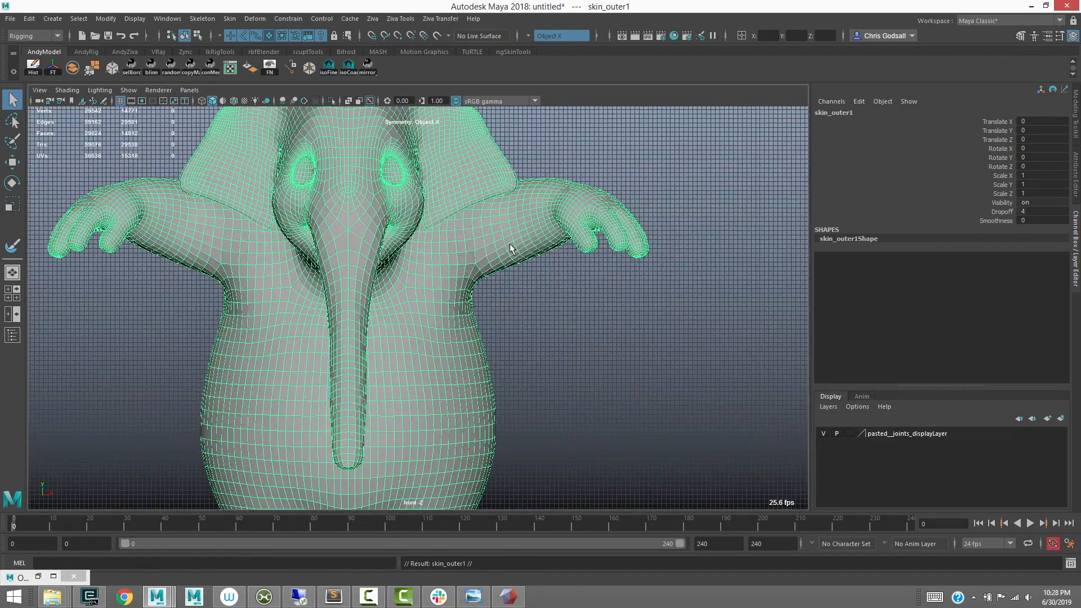
{"action": "scroll", "coordinate": [529, 250], "scroll_direction": "up", "scroll_amount": 2}
{"action": "key", "text": "ctrl+z"}
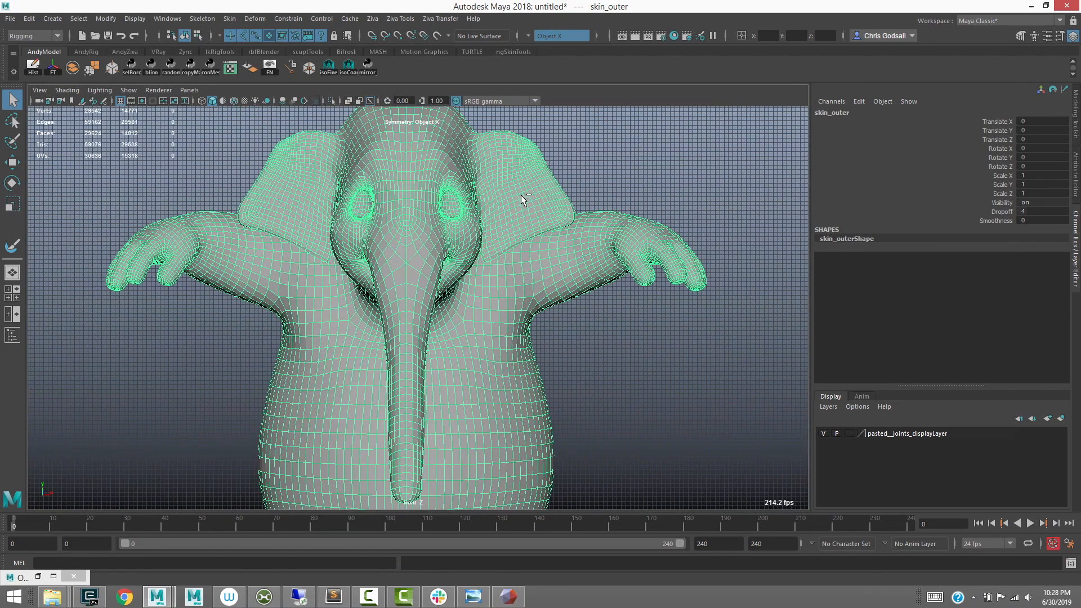
Hide the original skin_outer mesh and rename its duplicate inner_bone
{"action": "key", "text": "ctrl+h"}
{"action": "left_click", "coordinate": [541, 238]}
{"action": "left_click", "coordinate": [874, 113]}
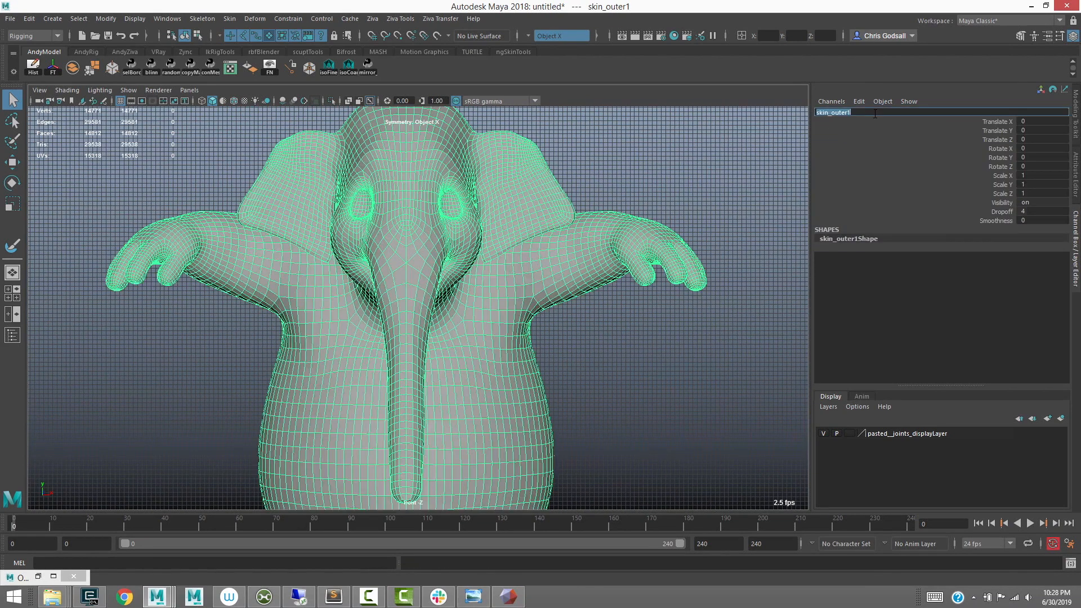
{"action": "type", "text": "inner_bone"}
{"action": "key", "text": "Return"}
Delete a loop of faces around each wrist of inner_bone, along with both hands, working with X symmetry
{"action": "scroll", "coordinate": [670, 303], "scroll_direction": "up", "scroll_amount": 5}
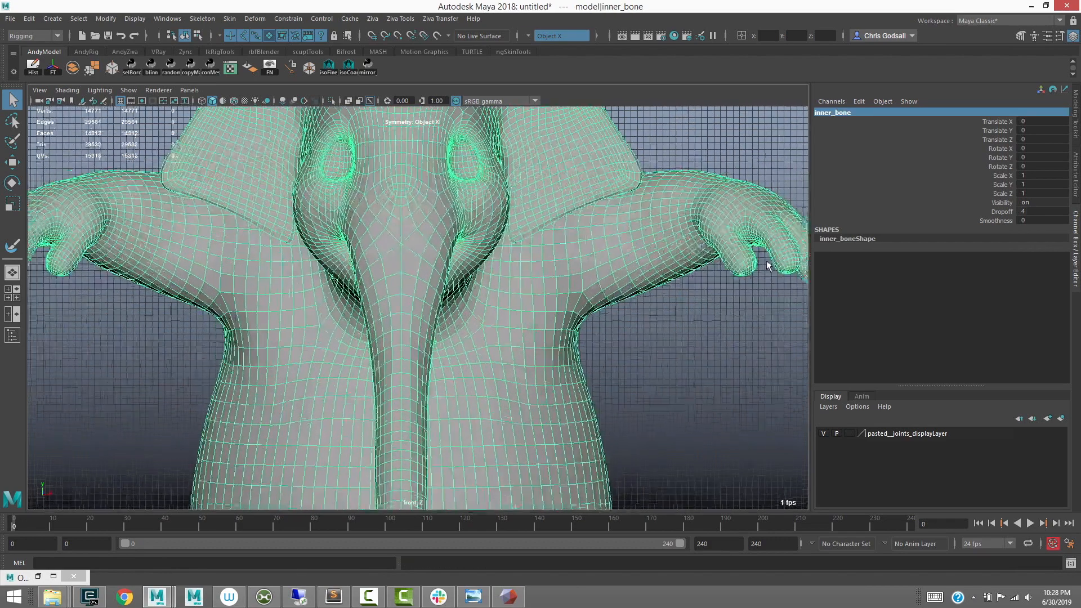
{"action": "key", "text": "F11"}
{"action": "left_click", "coordinate": [605, 240]}
{"action": "double_click", "coordinate": [610, 243], "text": "shift"}
{"action": "key", "text": "Delete"}
{"action": "scroll", "coordinate": [610, 242], "scroll_direction": "down", "scroll_amount": 2}
{"action": "middle_click_drag", "start_coordinate": [610, 242], "coordinate": [664, 239], "text": "alt"}
{"action": "double_click", "coordinate": [677, 239]}
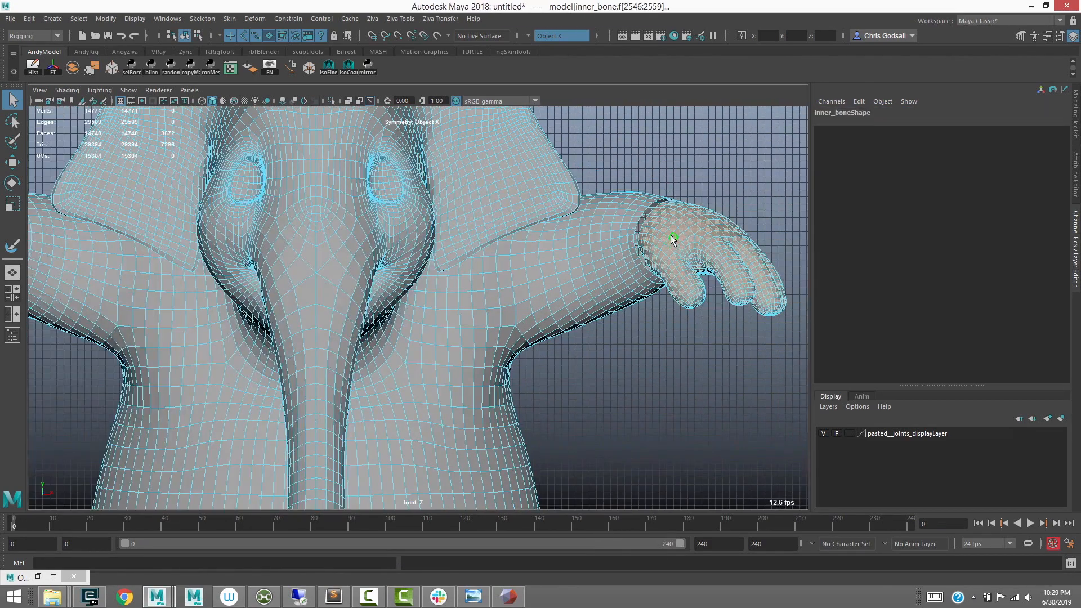
{"action": "key", "text": "Delete"}
{"action": "key", "text": "F8"}
Delete both ears of the inner_bone mesh in face mode
{"action": "key", "text": "f"}
{"action": "key", "text": "space"}
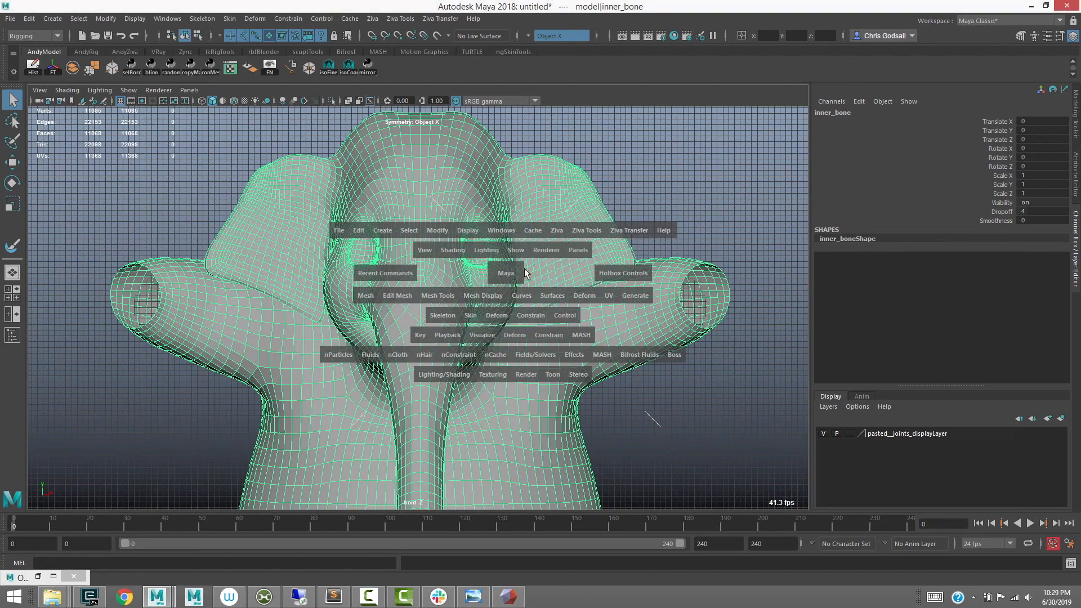
{"action": "key", "text": "F11"}
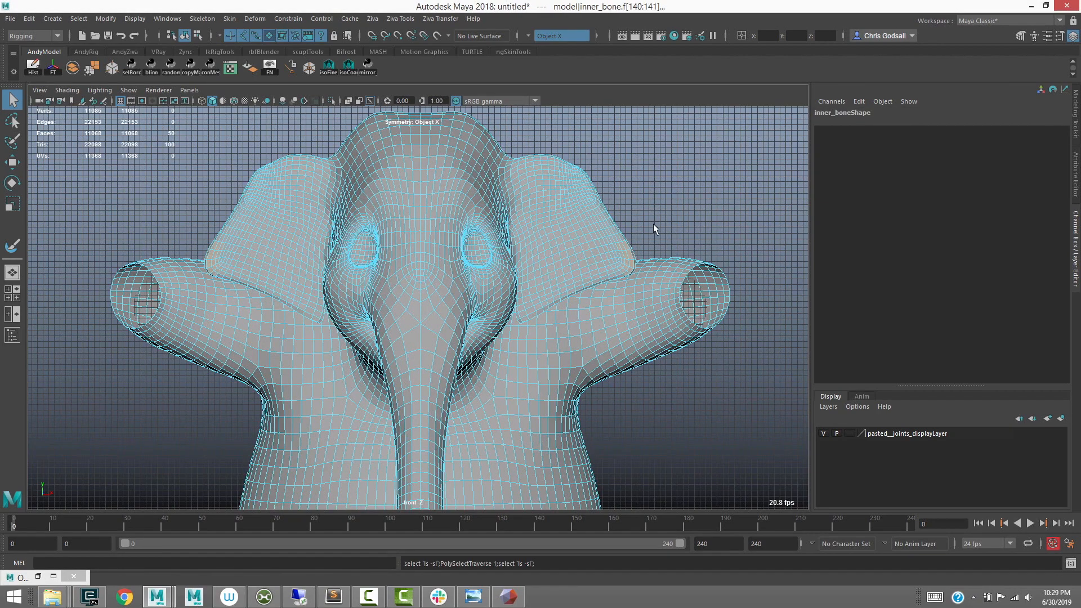
{"action": "key", "text": "space"}
{"action": "mouse_move", "coordinate": [554, 284]}
{"action": "left_mouse_down"}
{"action": "mouse_move", "coordinate": [571, 230]}
{"action": "mouse_move", "coordinate": [450, 189]}
{"action": "mouse_move", "coordinate": [391, 211]}
{"action": "mouse_move", "coordinate": [399, 215]}
{"action": "mouse_move", "coordinate": [338, 210]}
{"action": "mouse_move", "coordinate": [330, 232]}
{"action": "left_mouse_up"}
{"action": "key", "text": "f"}
{"action": "key", "text": "Delete"}
{"action": "key", "text": "F8"}
Delete the face loop running around the front of the head, and remove the detached face and trunk
{"action": "right_click_drag", "start_coordinate": [330, 233], "coordinate": [328, 281]}
{"action": "left_click", "coordinate": [356, 230]}
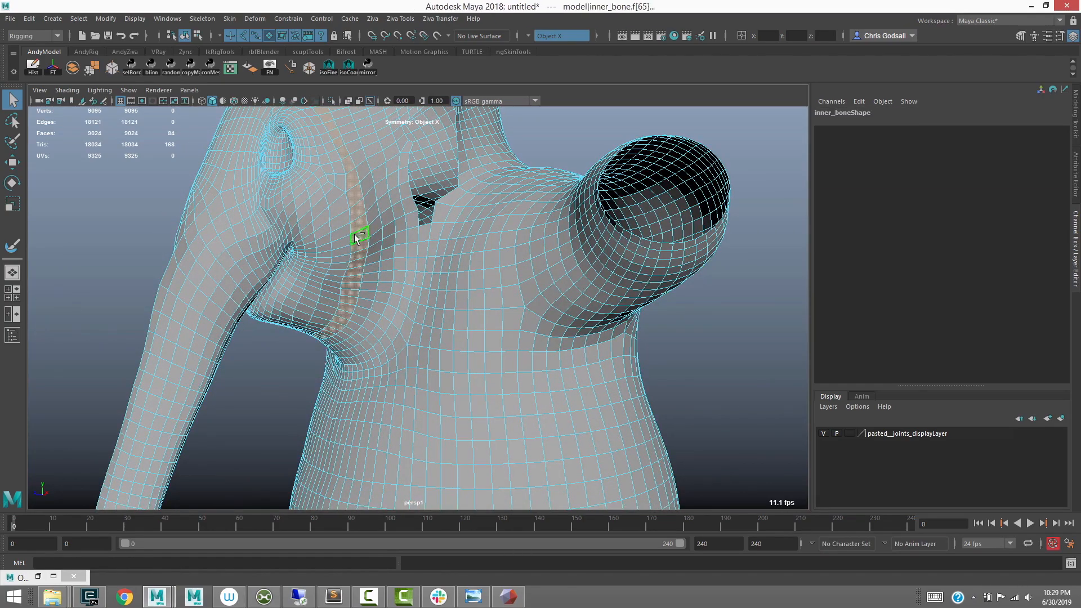
{"action": "double_click", "coordinate": [354, 234], "text": "shift"}
{"action": "right_click_drag", "start_coordinate": [353, 235], "coordinate": [287, 222], "text": "alt"}
{"action": "left_click_drag", "start_coordinate": [287, 221], "coordinate": [289, 168], "text": "alt"}
{"action": "key", "text": "Delete"}
{"action": "double_click", "coordinate": [272, 248]}
{"action": "key", "text": "Delete"}
Delete the faces around the base of the tail and remove the tail from inner_bone
{"action": "right_click_drag", "start_coordinate": [314, 220], "coordinate": [282, 222], "text": "alt"}
{"action": "left_click_drag", "start_coordinate": [281, 222], "coordinate": [513, 306], "text": "alt"}
{"action": "right_click_drag", "start_coordinate": [514, 306], "coordinate": [494, 306], "text": "alt"}
{"action": "middle_click_drag", "start_coordinate": [494, 306], "coordinate": [484, 186], "text": "alt"}
{"action": "left_click_drag", "start_coordinate": [484, 186], "coordinate": [504, 287], "text": "alt"}
{"action": "left_click", "coordinate": [519, 275]}
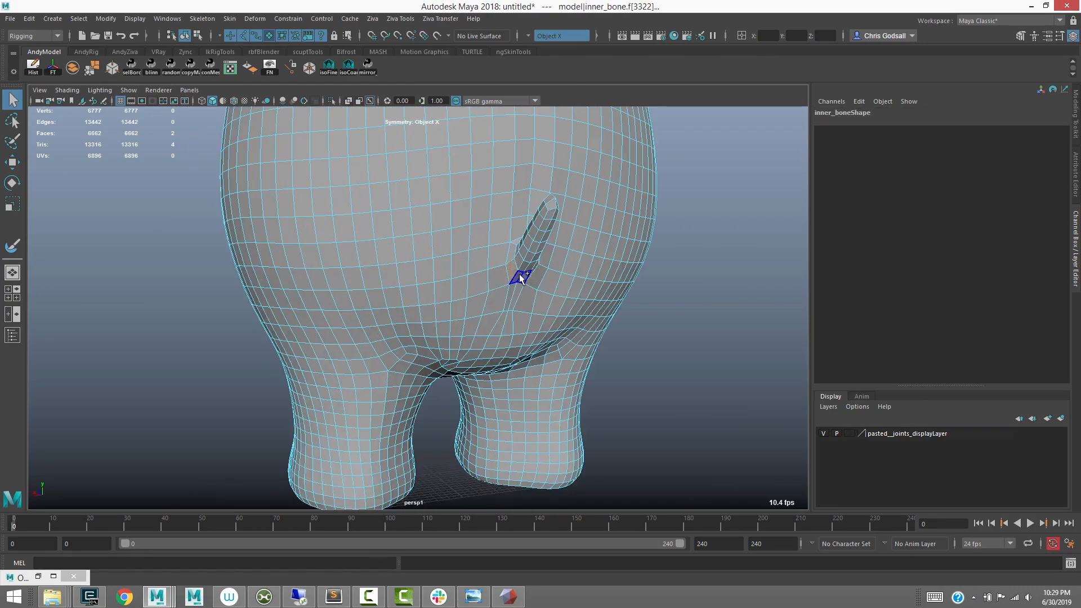
{"action": "key", "text": "Delete"}
{"action": "double_click", "coordinate": [525, 255]}
{"action": "key", "text": "Delete"}
Return inner_bone to object mode and examine its openings at the head and arms from several angles
{"action": "right_click_drag", "start_coordinate": [524, 255], "coordinate": [340, 234], "text": "alt"}
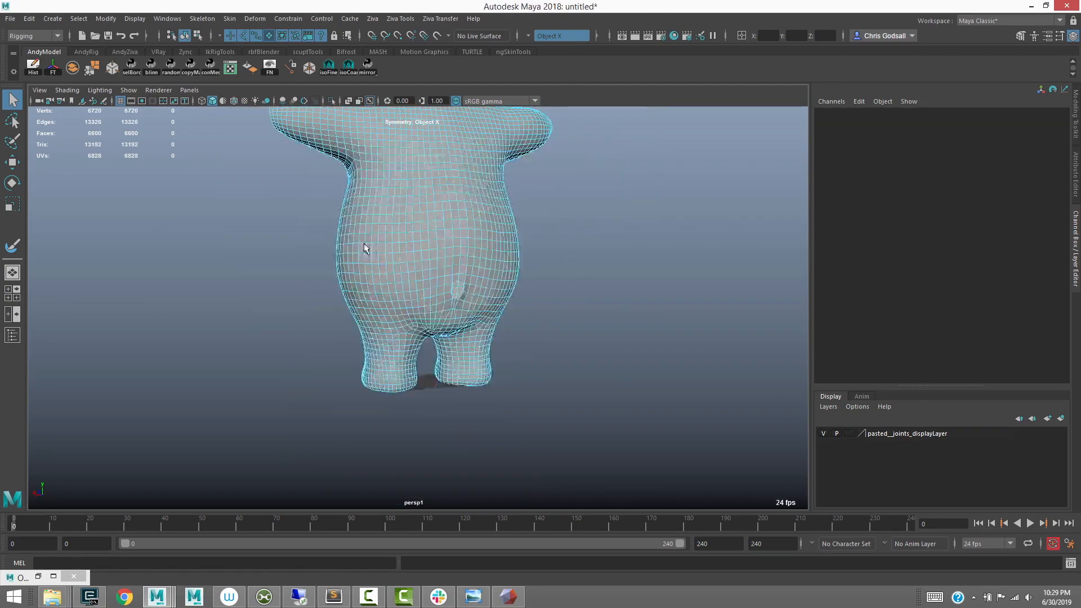
{"action": "left_click_drag", "start_coordinate": [339, 235], "coordinate": [478, 235], "text": "alt"}
{"action": "middle_click_drag", "start_coordinate": [478, 235], "coordinate": [498, 327], "text": "alt"}
{"action": "left_click", "coordinate": [568, 311]}
{"action": "left_click_drag", "start_coordinate": [568, 311], "coordinate": [481, 288], "text": "alt"}
{"action": "right_click_drag", "start_coordinate": [482, 289], "coordinate": [441, 288], "text": "alt"}
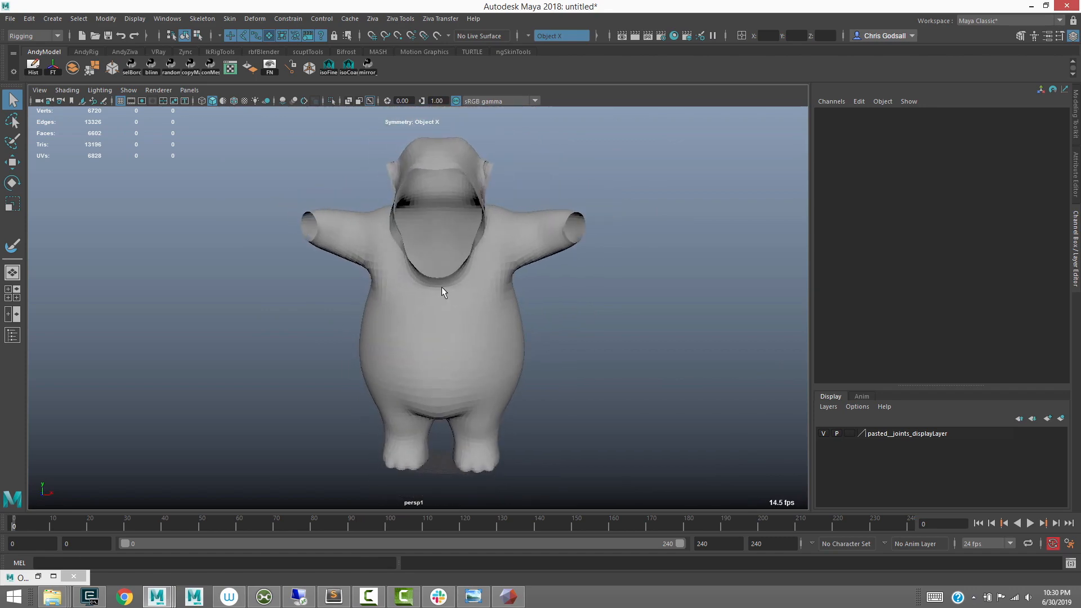
{"action": "left_click_drag", "start_coordinate": [444, 293], "coordinate": [441, 331], "text": "alt"}
{"action": "left_click", "coordinate": [386, 315]}
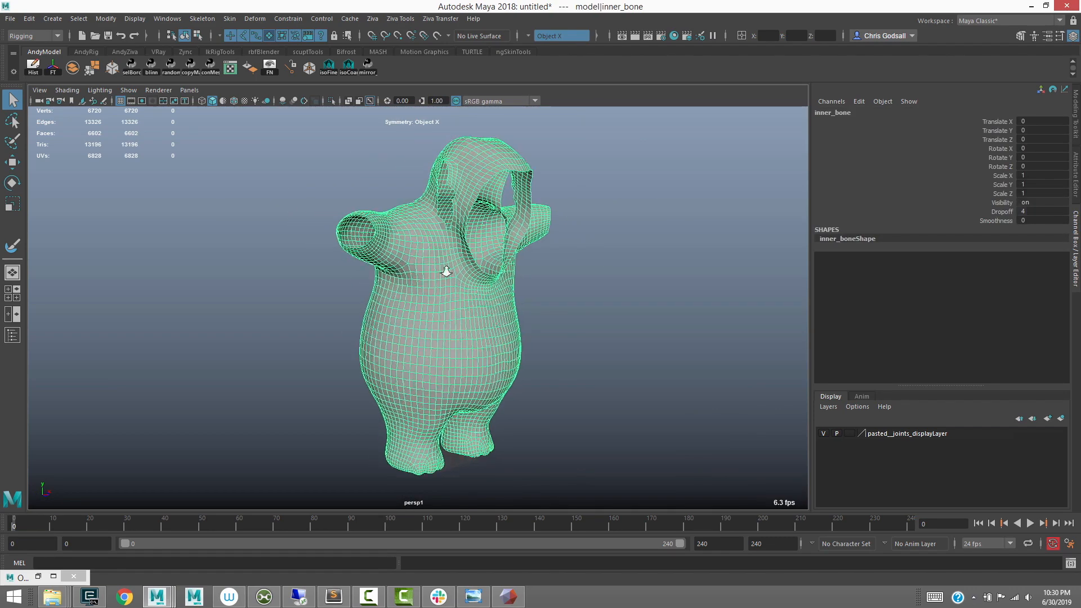
{"action": "right_click_drag", "start_coordinate": [443, 268], "coordinate": [456, 142], "text": "alt"}
{"action": "middle_click_drag", "start_coordinate": [456, 142], "coordinate": [445, 186], "text": "alt"}
{"action": "middle_click_drag", "start_coordinate": [436, 224], "coordinate": [421, 185], "text": "alt"}
{"action": "left_click_drag", "start_coordinate": [451, 267], "coordinate": [408, 275], "text": "alt"}
{"action": "right_click_drag", "start_coordinate": [409, 275], "coordinate": [367, 277], "text": "alt"}
{"action": "mouse_move", "coordinate": [367, 277]}
{"action": "left_mouse_down", "text": "alt"}
{"action": "mouse_move", "coordinate": [298, 280]}
{"action": "mouse_move", "coordinate": [350, 282]}
{"action": "left_mouse_up", "text": "alt"}
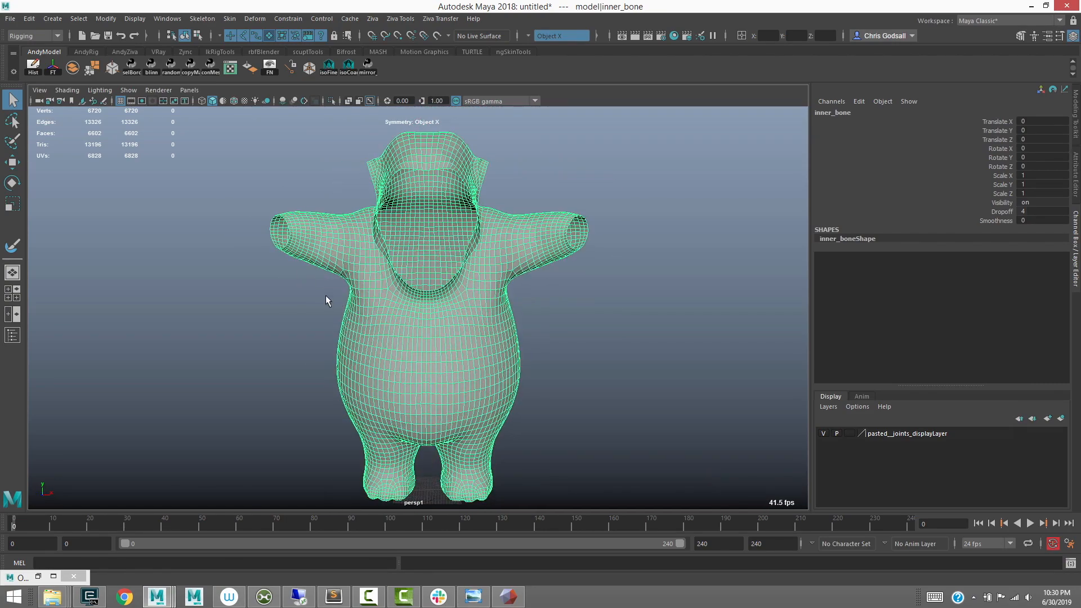
{"action": "left_click_drag", "start_coordinate": [303, 279], "coordinate": [213, 139], "text": "alt"}
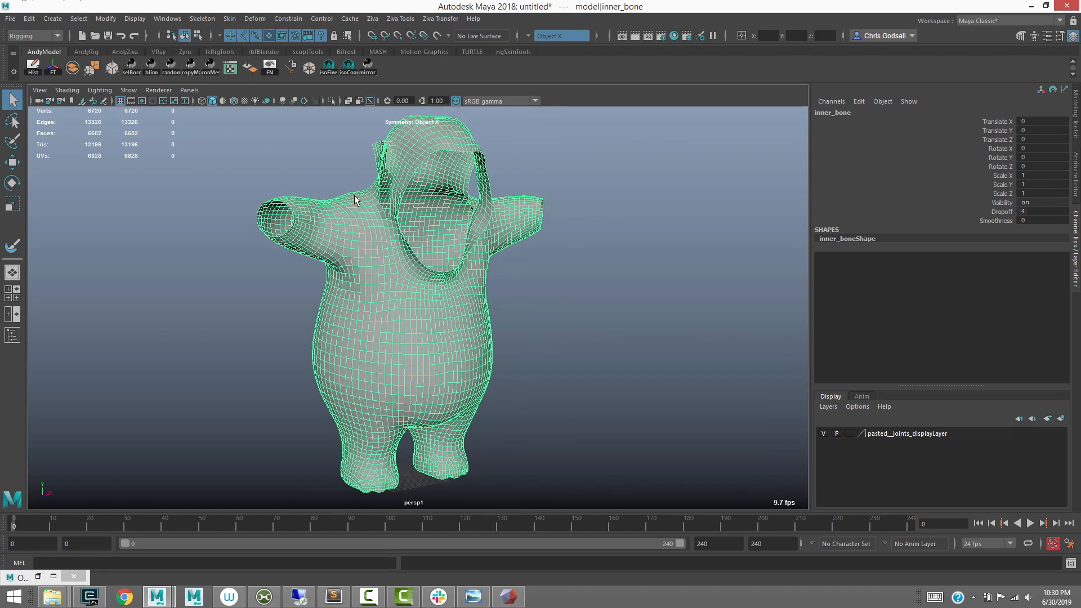
Export the selected inner_bone mesh as the OBJ file inner_bone_holes in C:\tmp
{"action": "left_click", "coordinate": [10, 19]}
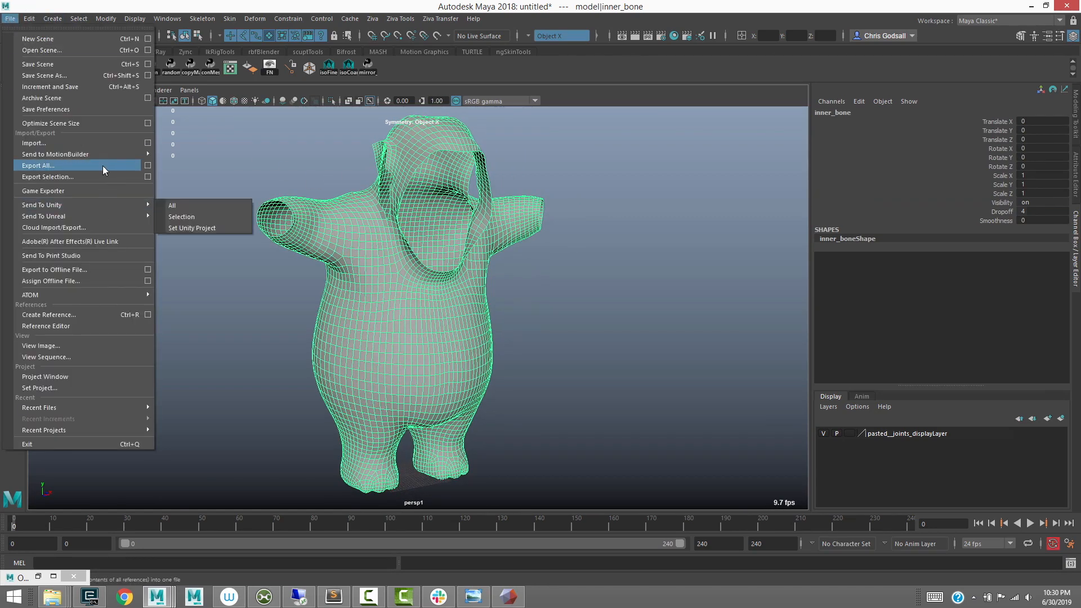
{"action": "left_click", "coordinate": [147, 176]}
{"action": "left_click", "coordinate": [586, 299]}
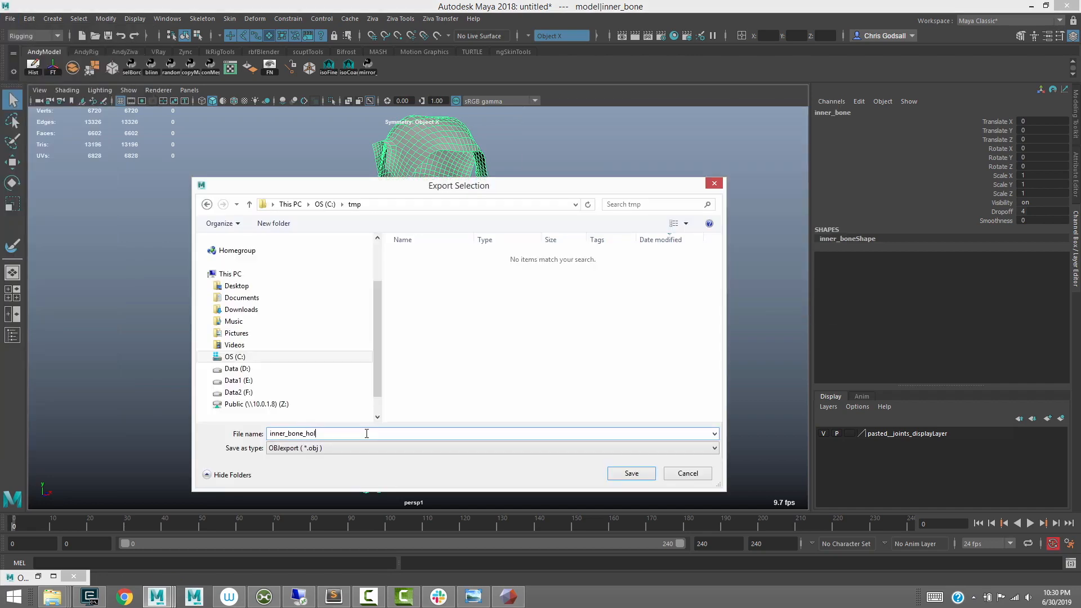
{"action": "type", "text": "es"}
{"action": "key", "text": "Return"}
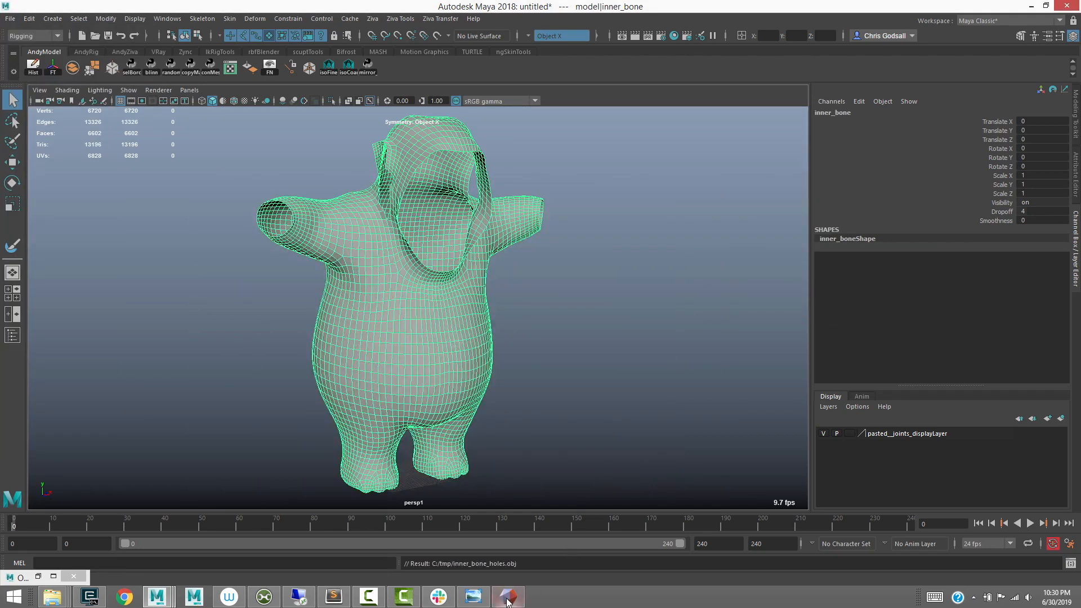
Switch to Meshmixer and import inner_bone_holes.obj from C:\tmp
{"action": "left_click", "coordinate": [507, 598]}
{"action": "left_click", "coordinate": [539, 273]}
{"action": "left_click", "coordinate": [557, 191]}
{"action": "left_click", "coordinate": [744, 383]}
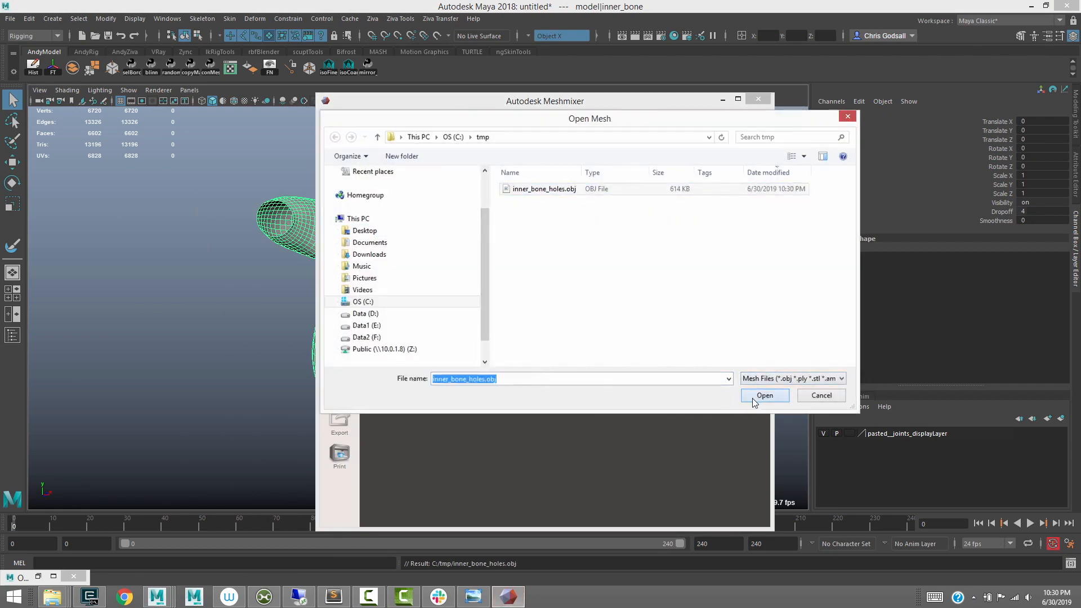
{"action": "left_click", "coordinate": [765, 395]}
Select the ring of faces bordering the large face opening, using the Unwrap Brush at size 0
{"action": "right_click_drag", "start_coordinate": [656, 276], "coordinate": [588, 317]}
{"action": "scroll", "coordinate": [589, 317], "scroll_direction": "up", "scroll_amount": 5}
{"action": "middle_click_drag", "start_coordinate": [485, 201], "coordinate": [578, 291]}
{"action": "right_click_drag", "start_coordinate": [577, 291], "coordinate": [491, 258]}
{"action": "scroll", "coordinate": [481, 259], "scroll_direction": "up", "scroll_amount": 4}
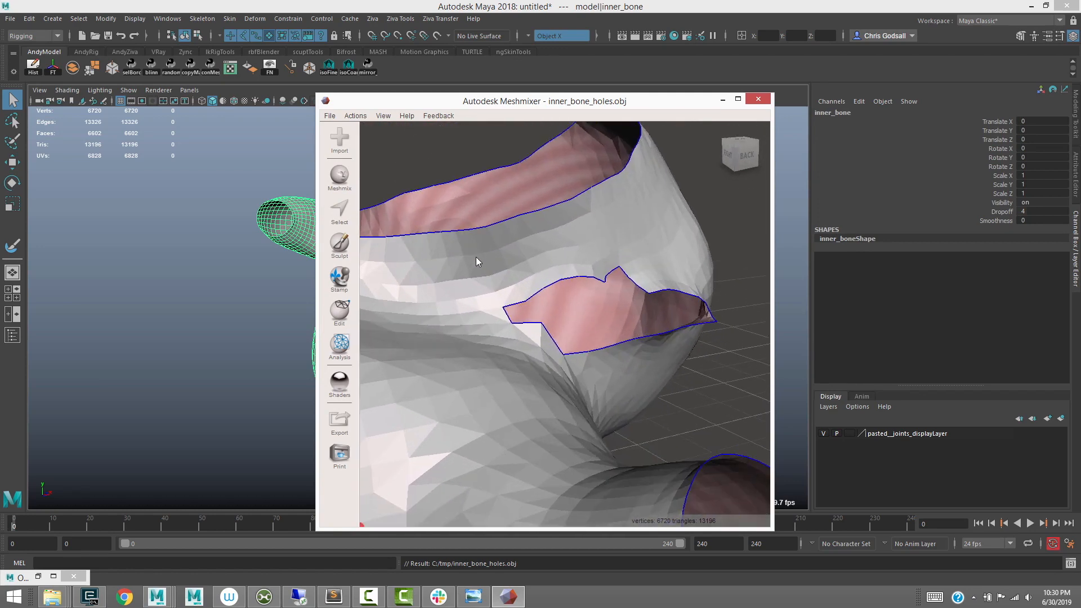
{"action": "left_click", "coordinate": [339, 210]}
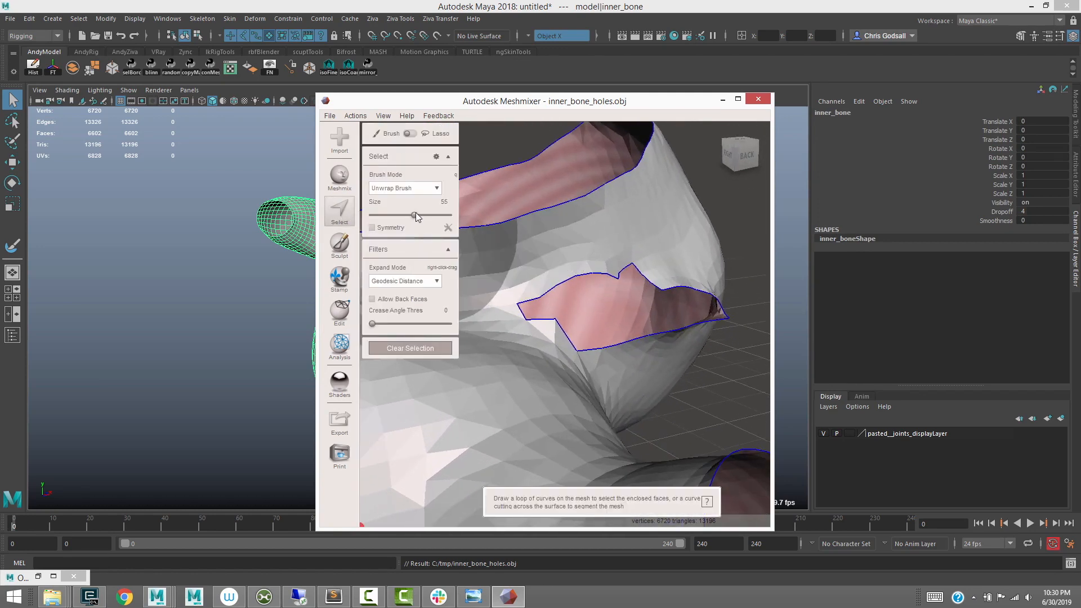
{"action": "left_click_drag", "start_coordinate": [415, 215], "coordinate": [372, 215]}
{"action": "double_click", "coordinate": [544, 211]}
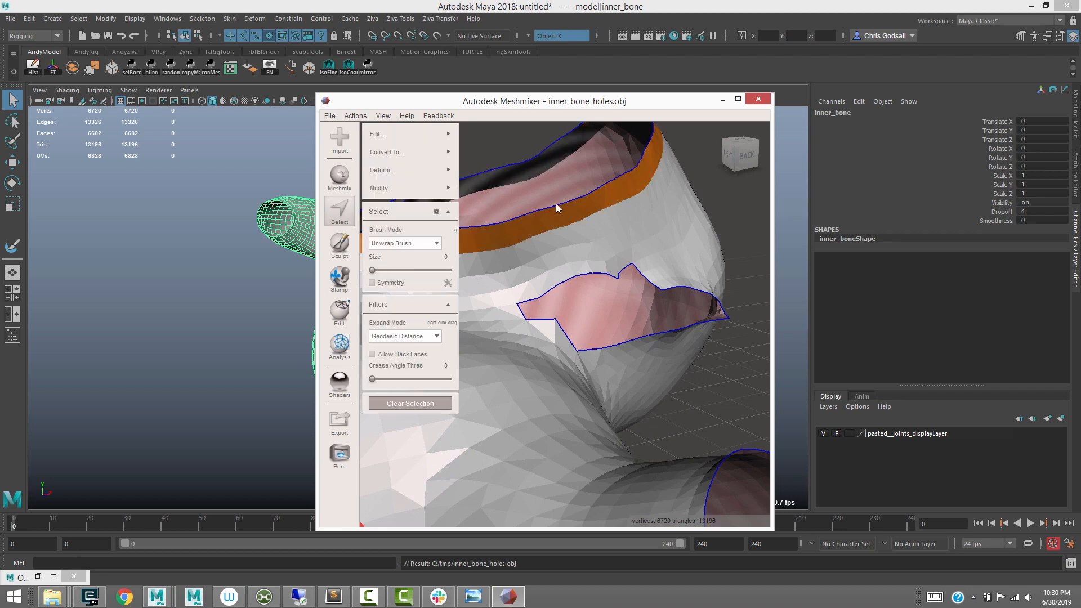
Fill the large face opening with Erase & Fill, accept the patch and clear the selection
{"action": "right_click_drag", "start_coordinate": [558, 206], "coordinate": [564, 198]}
{"action": "scroll", "coordinate": [564, 198], "scroll_direction": "down", "scroll_amount": 4}
{"action": "right_click_drag", "start_coordinate": [607, 273], "coordinate": [571, 149]}
{"action": "key", "text": "f"}
{"action": "scroll", "coordinate": [589, 201], "scroll_direction": "down", "scroll_amount": 4}
{"action": "scroll", "coordinate": [608, 279], "scroll_direction": "up", "scroll_amount": 3}
{"action": "left_click", "coordinate": [388, 304]}
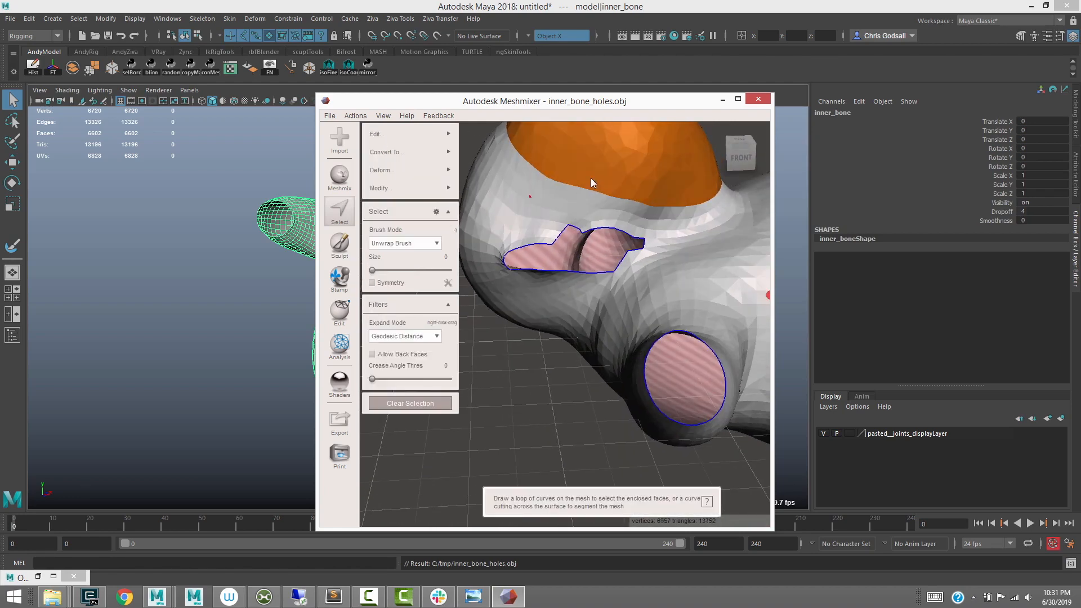
{"action": "left_click", "coordinate": [410, 406]}
Select the ring of faces around the ear opening and fill the hole
{"action": "left_click", "coordinate": [340, 211]}
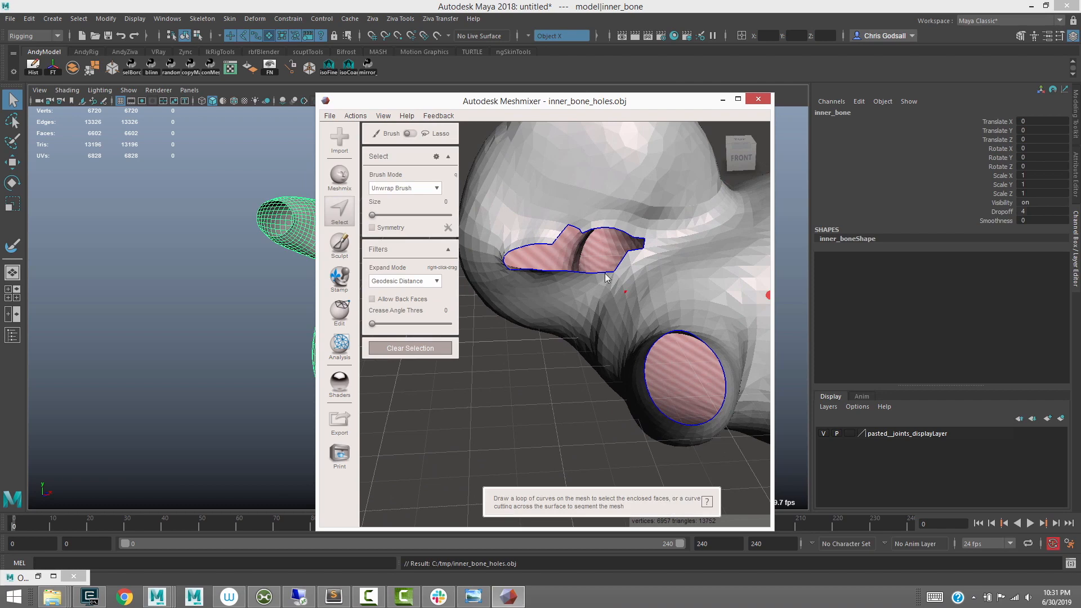
{"action": "scroll", "coordinate": [595, 261], "scroll_direction": "up", "scroll_amount": 2}
{"action": "double_click", "coordinate": [610, 230]}
{"action": "key", "text": "f"}
{"action": "scroll", "coordinate": [583, 217], "scroll_direction": "down", "scroll_amount": 2}
{"action": "mouse_move", "coordinate": [583, 217]}
{"action": "left_mouse_down", "text": "alt"}
{"action": "mouse_move", "coordinate": [520, 286]}
{"action": "mouse_move", "coordinate": [506, 272]}
{"action": "mouse_move", "coordinate": [685, 218]}
{"action": "mouse_move", "coordinate": [717, 227]}
{"action": "mouse_move", "coordinate": [644, 256]}
{"action": "left_mouse_up", "text": "alt"}
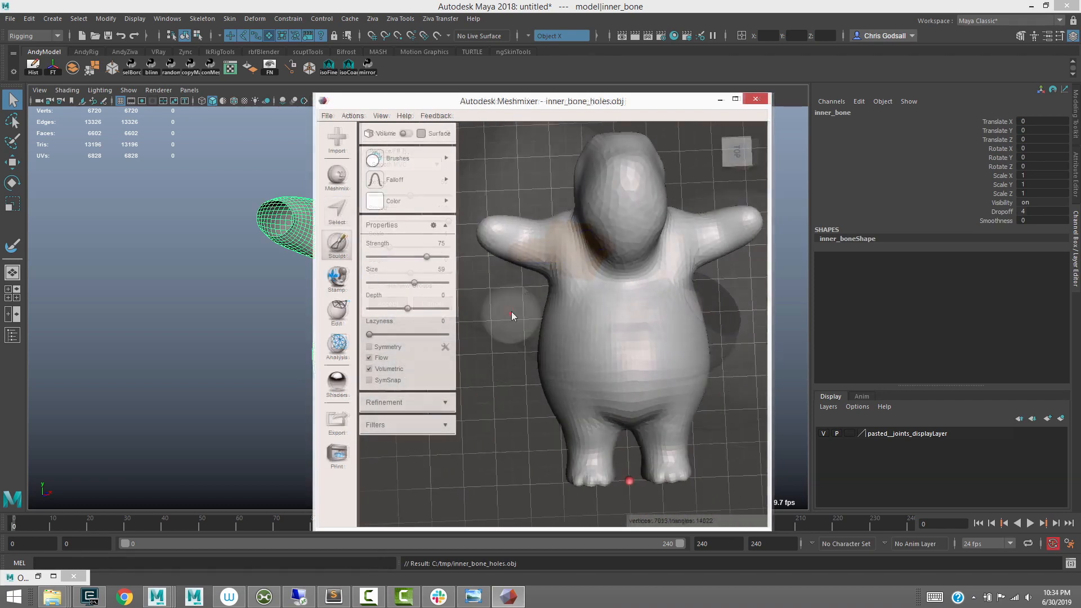
Export the closed mesh in OBJ format to C:\tmp as inner_bone_no_holes.obj
{"action": "left_click_drag", "start_coordinate": [515, 317], "coordinate": [619, 226], "text": "alt"}
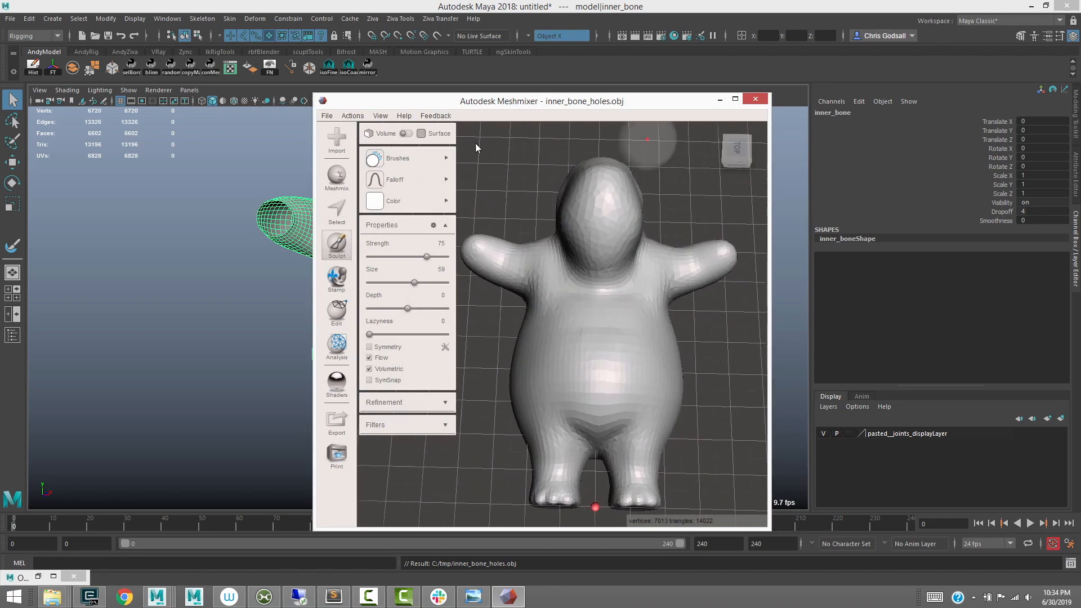
{"action": "left_click", "coordinate": [328, 116]}
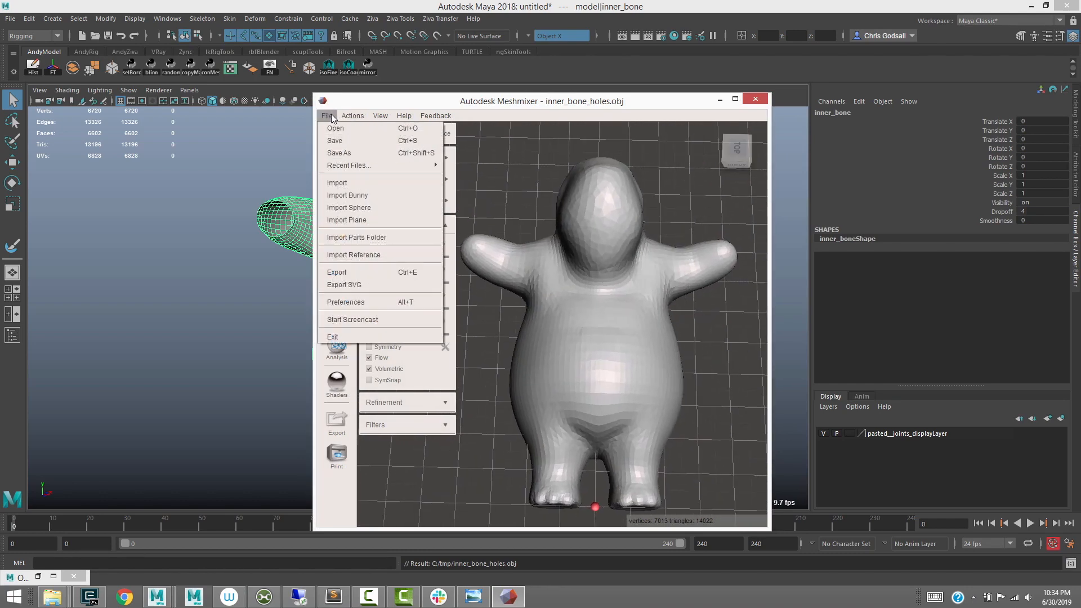
{"action": "left_click", "coordinate": [360, 273]}
{"action": "left_click", "coordinate": [561, 189]}
{"action": "left_click", "coordinate": [462, 355]}
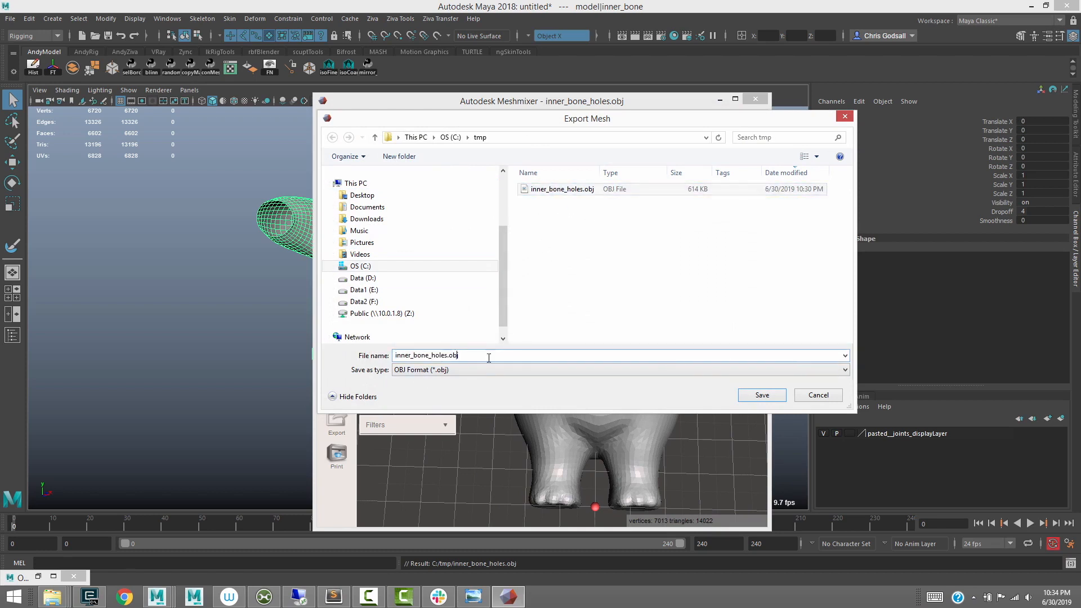
{"action": "key", "text": "Return"}
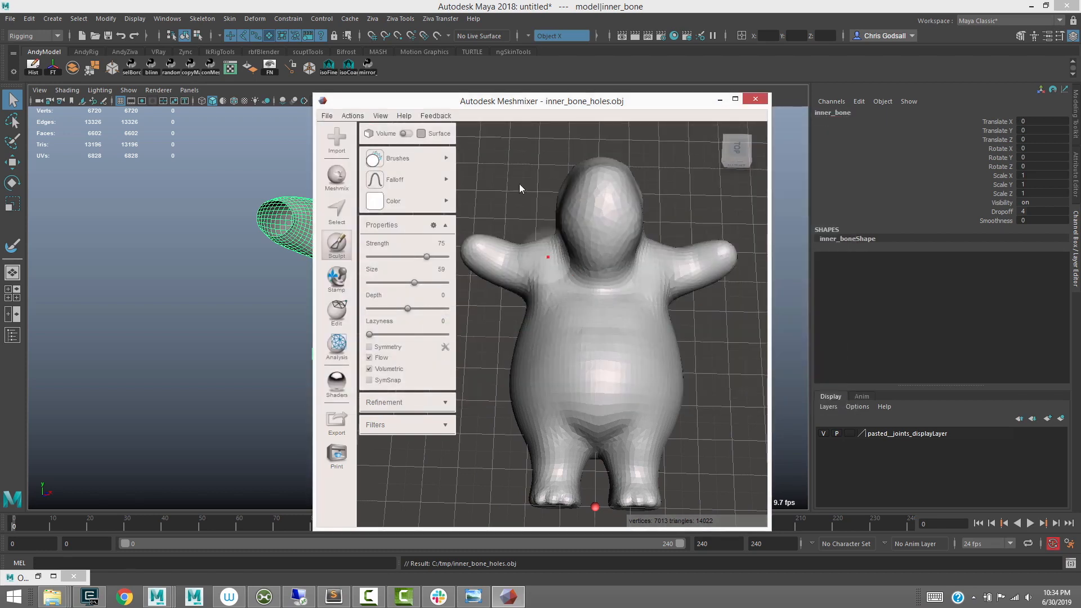
Switch back to Maya and import inner_bone_no_holes.obj into the scene
{"action": "left_click", "coordinate": [419, 5]}
{"action": "left_click", "coordinate": [10, 18]}
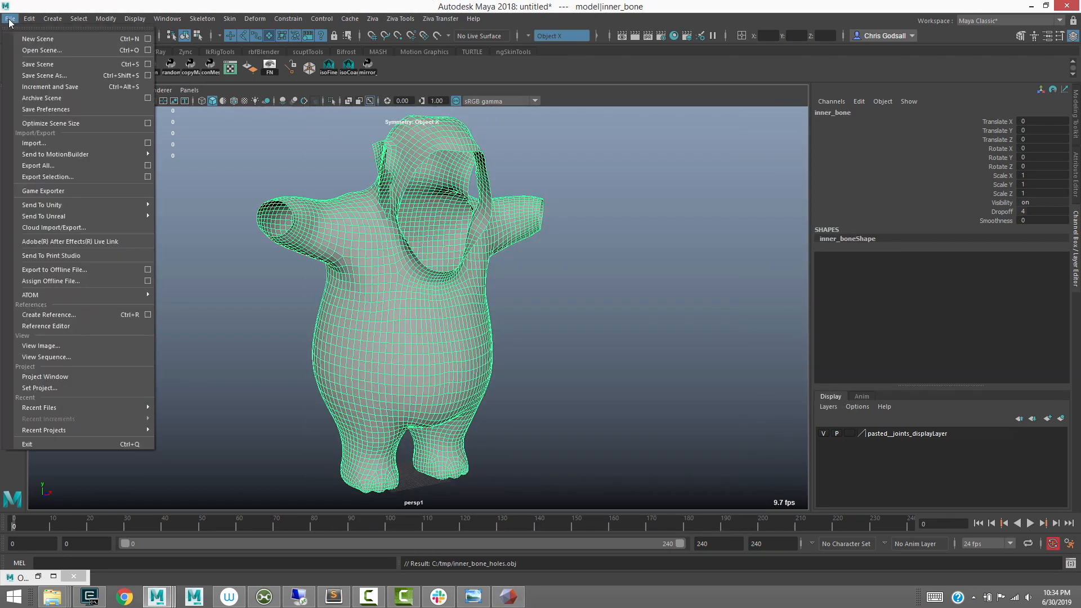
{"action": "left_click", "coordinate": [49, 143]}
{"action": "left_click", "coordinate": [415, 256]}
{"action": "left_click", "coordinate": [631, 473]}
Hide the old inner_bone mesh with the openings and select the imported closed mesh
{"action": "left_click", "coordinate": [395, 174]}
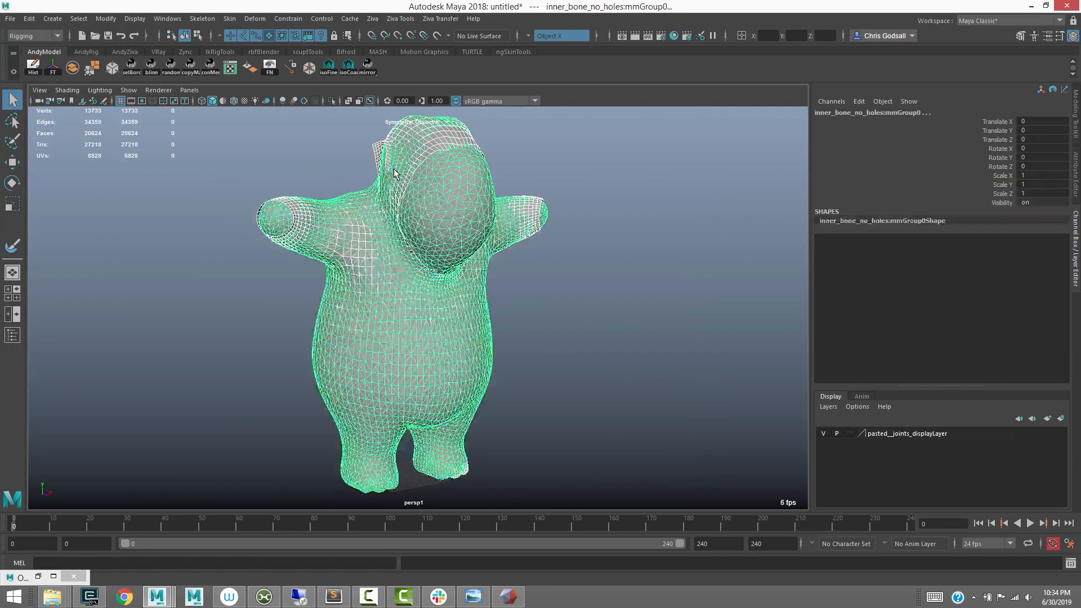
{"action": "key", "text": "ctrl+h"}
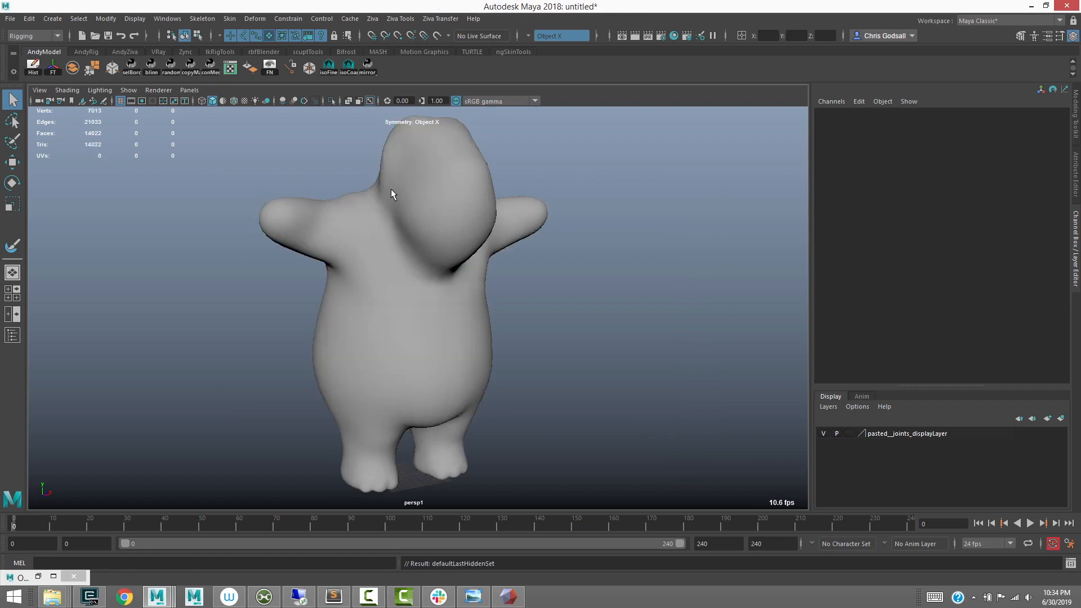
{"action": "key", "text": "ctrl+z"}
{"action": "key", "text": "ctrl+h"}
{"action": "left_click_drag", "start_coordinate": [422, 281], "coordinate": [390, 292], "text": "alt"}
{"action": "left_click", "coordinate": [390, 292]}
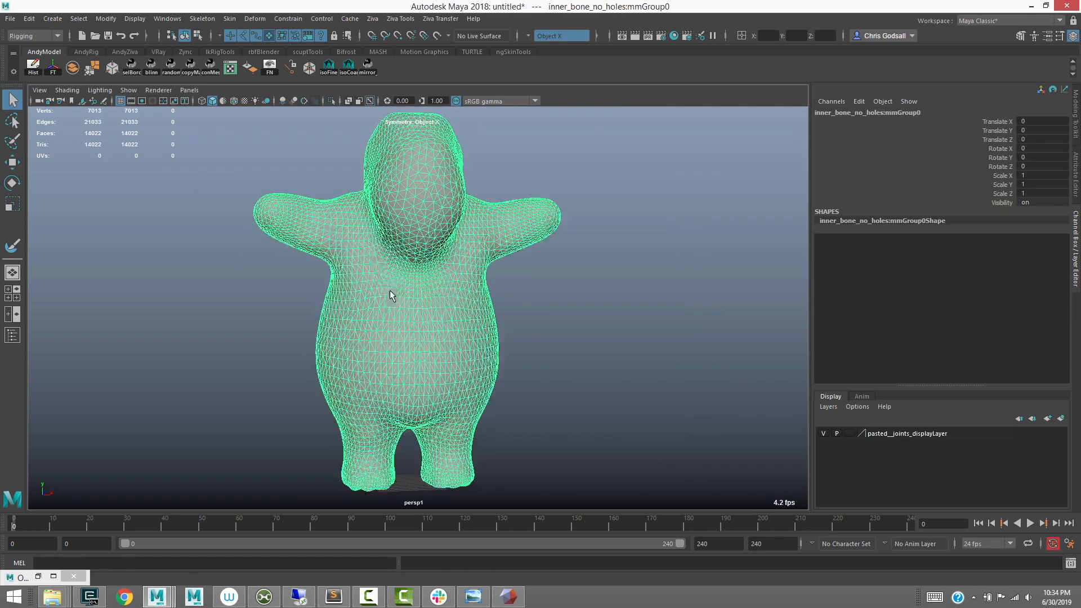
{"action": "middle_click_drag", "start_coordinate": [390, 292], "coordinate": [386, 281], "text": "alt"}
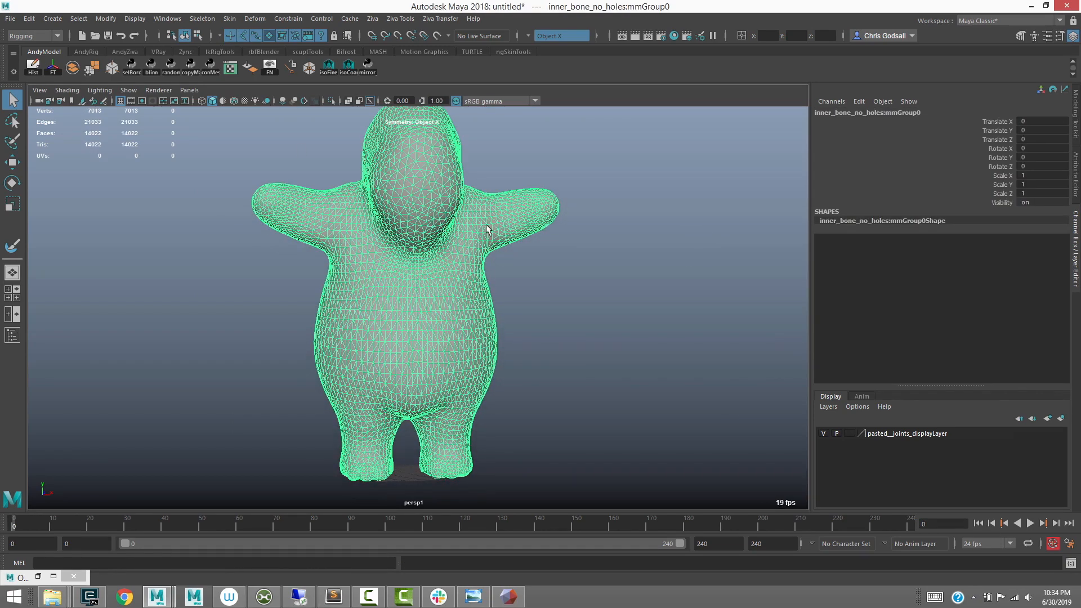
Switch to the Modeling menu set and float the Sculpting Tools list beside the elephant
{"action": "left_click", "coordinate": [45, 36]}
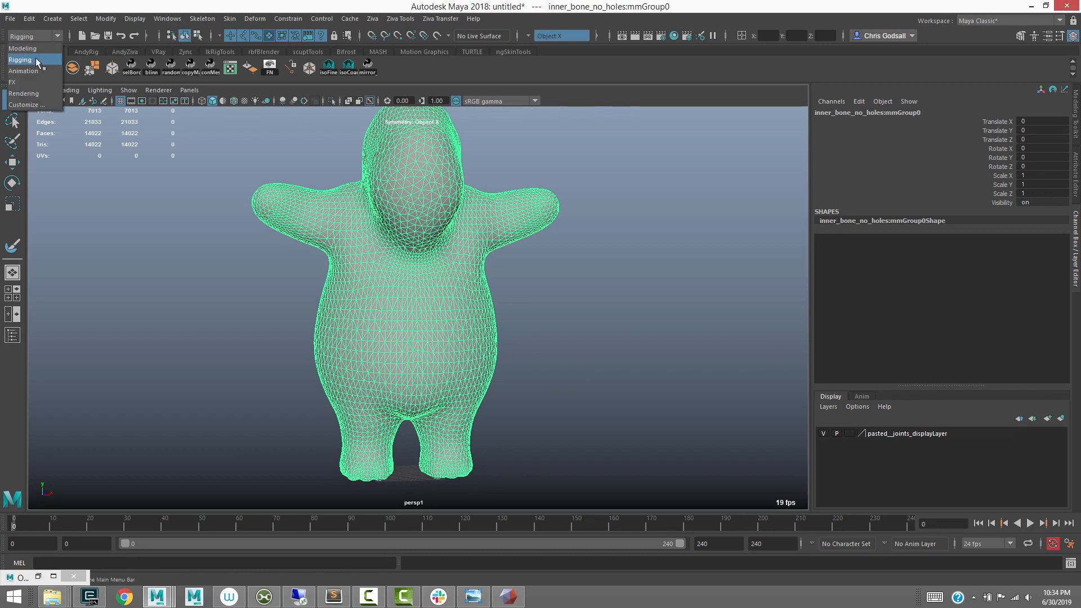
{"action": "left_click", "coordinate": [35, 48]}
{"action": "left_click", "coordinate": [220, 19]}
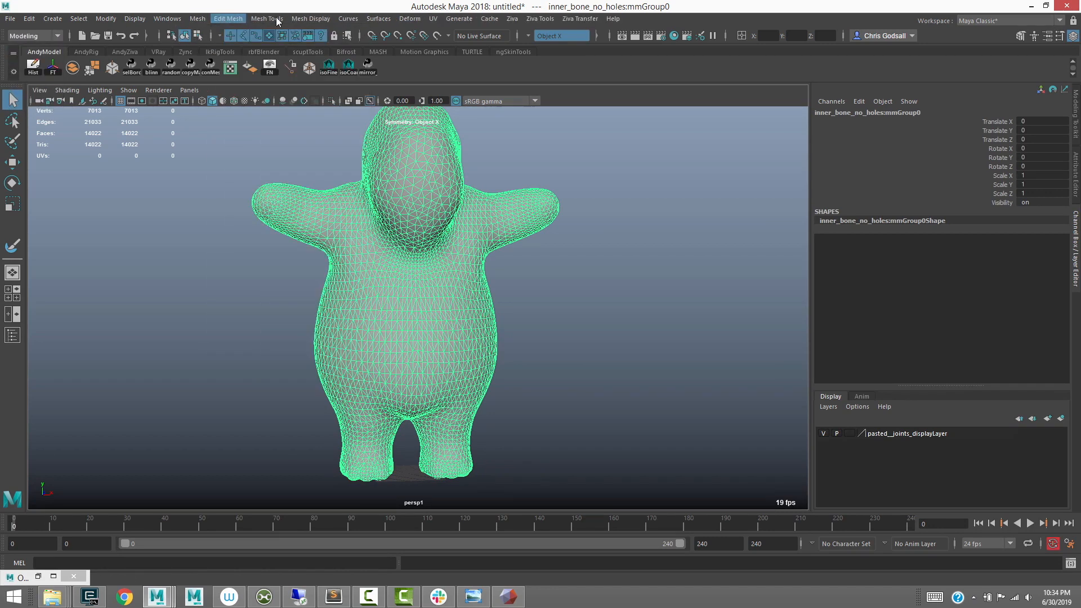
{"action": "mouse_move", "coordinate": [277, 19]}
{"action": "mouse_move", "coordinate": [320, 181]}
{"action": "left_click", "coordinate": [430, 183]}
{"action": "left_click_drag", "start_coordinate": [430, 168], "coordinate": [623, 159]}
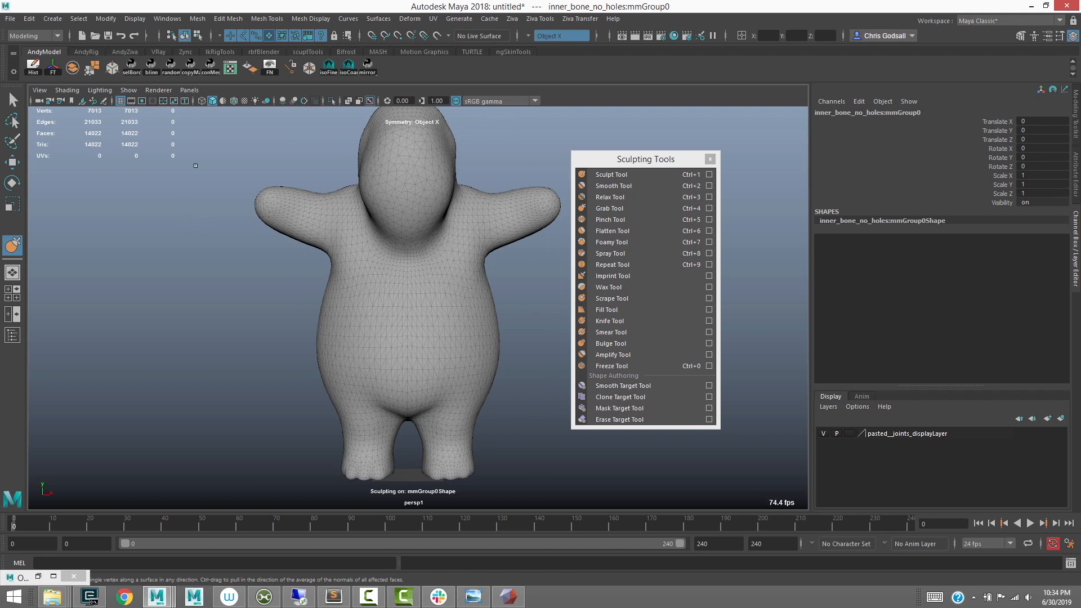
Unhide the skin_outer mesh around the closed inner mesh
{"action": "key", "text": "ctrl+shift+h"}
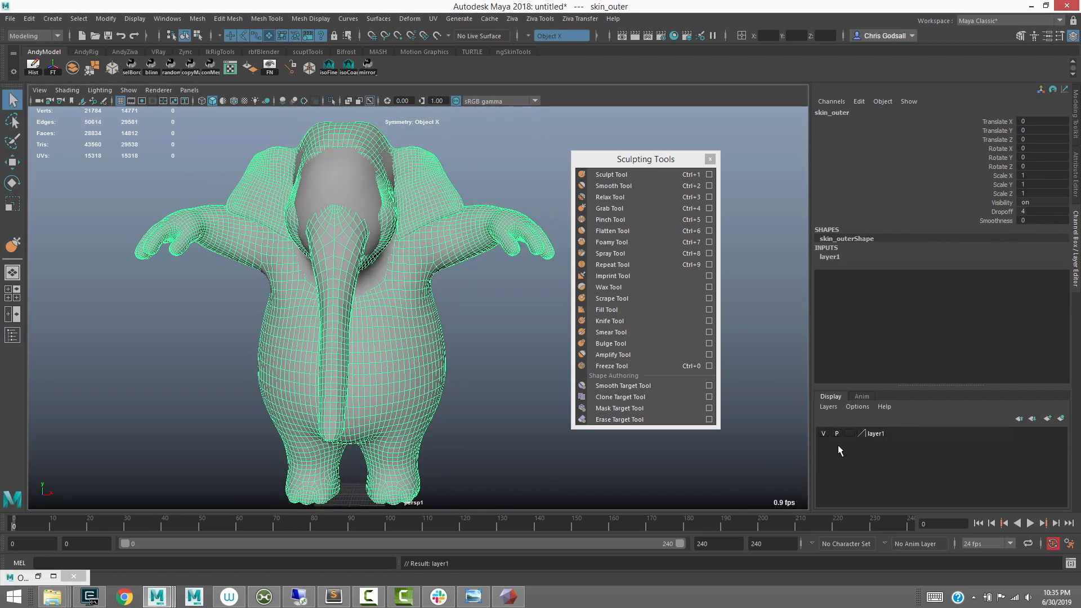
Set layer1 with the outer skin to Template display and select the closed inner bone mesh inside it
{"action": "left_click", "coordinate": [850, 433]}
{"action": "left_click", "coordinate": [461, 275]}
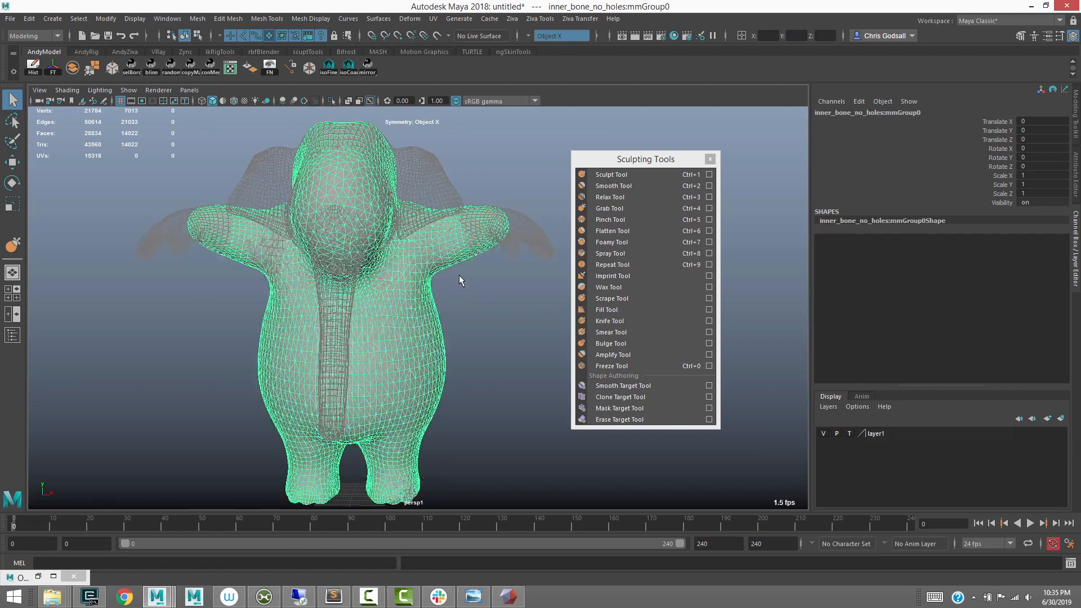
Pull the sides of the inner mesh's torso inward with the Grab Tool, undoing the final stroke near the legs
{"action": "key", "text": "ctrl+4"}
{"action": "scroll", "coordinate": [426, 278], "scroll_direction": "up", "scroll_amount": 5}
{"action": "left_click_drag", "start_coordinate": [426, 279], "coordinate": [410, 280]}
{"action": "left_click_drag", "start_coordinate": [440, 343], "coordinate": [416, 345]}
{"action": "mouse_move", "coordinate": [506, 337]}
{"action": "left_mouse_down", "text": "alt"}
{"action": "mouse_move", "coordinate": [397, 346]}
{"action": "mouse_move", "coordinate": [415, 382]}
{"action": "left_mouse_up", "text": "alt"}
{"action": "mouse_move", "coordinate": [403, 330]}
{"action": "left_mouse_down", "text": "alt"}
{"action": "mouse_move", "coordinate": [379, 287]}
{"action": "mouse_move", "coordinate": [388, 258]}
{"action": "left_mouse_up", "text": "alt"}
{"action": "left_click_drag", "start_coordinate": [389, 259], "coordinate": [365, 251]}
{"action": "mouse_move", "coordinate": [365, 251]}
{"action": "left_mouse_down", "text": "alt"}
{"action": "mouse_move", "coordinate": [244, 379]}
{"action": "mouse_move", "coordinate": [393, 203]}
{"action": "mouse_move", "coordinate": [398, 229]}
{"action": "mouse_move", "coordinate": [362, 355]}
{"action": "mouse_move", "coordinate": [325, 398]}
{"action": "mouse_move", "coordinate": [280, 406]}
{"action": "mouse_move", "coordinate": [360, 349]}
{"action": "left_mouse_up", "text": "alt"}
{"action": "left_click_drag", "start_coordinate": [267, 405], "coordinate": [246, 412]}
{"action": "key", "text": "ctrl+z"}
{"action": "right_click_drag", "start_coordinate": [316, 377], "coordinate": [283, 321], "text": "alt"}
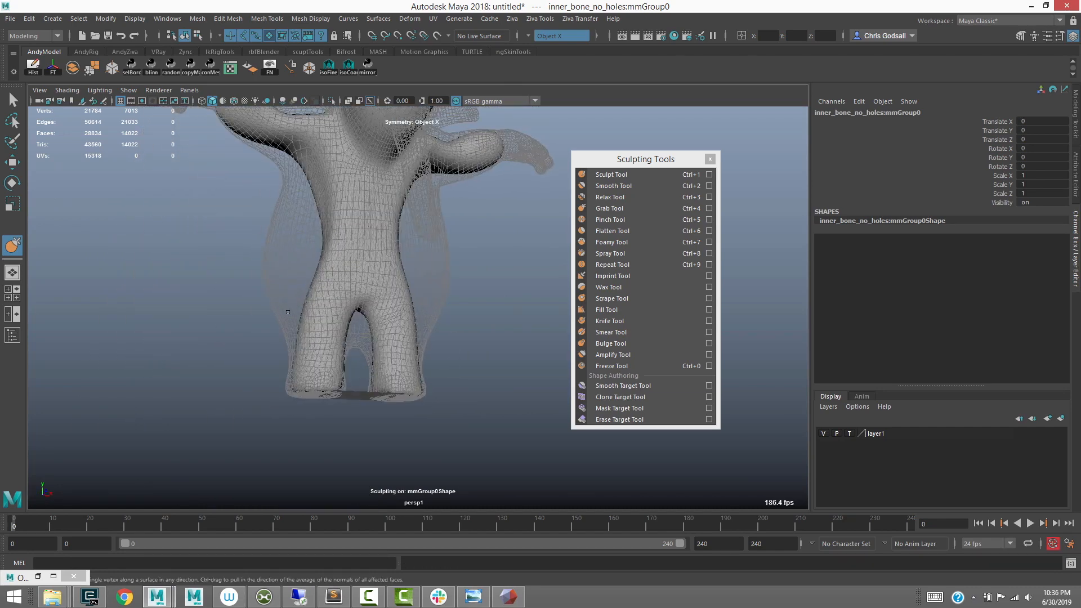
Slim the inner mesh's arms, legs and head by sculpting, keeping it well inside the templated skin
{"action": "mouse_move", "coordinate": [286, 310]}
{"action": "left_mouse_down", "text": "alt"}
{"action": "mouse_move", "coordinate": [190, 205]}
{"action": "mouse_move", "coordinate": [309, 363]}
{"action": "mouse_move", "coordinate": [451, 145]}
{"action": "mouse_move", "coordinate": [394, 462]}
{"action": "mouse_move", "coordinate": [422, 229]}
{"action": "mouse_move", "coordinate": [405, 243]}
{"action": "left_mouse_up", "text": "alt"}
{"action": "key", "text": "q"}
{"action": "left_click_drag", "start_coordinate": [287, 290], "coordinate": [336, 248], "text": "alt"}
{"action": "key", "text": "y"}
{"action": "mouse_move", "coordinate": [386, 207]}
{"action": "left_mouse_down", "text": "alt"}
{"action": "mouse_move", "coordinate": [394, 227]}
{"action": "mouse_move", "coordinate": [407, 188]}
{"action": "mouse_move", "coordinate": [410, 207]}
{"action": "mouse_move", "coordinate": [484, 207]}
{"action": "mouse_move", "coordinate": [395, 186]}
{"action": "mouse_move", "coordinate": [407, 340]}
{"action": "left_mouse_up", "text": "alt"}
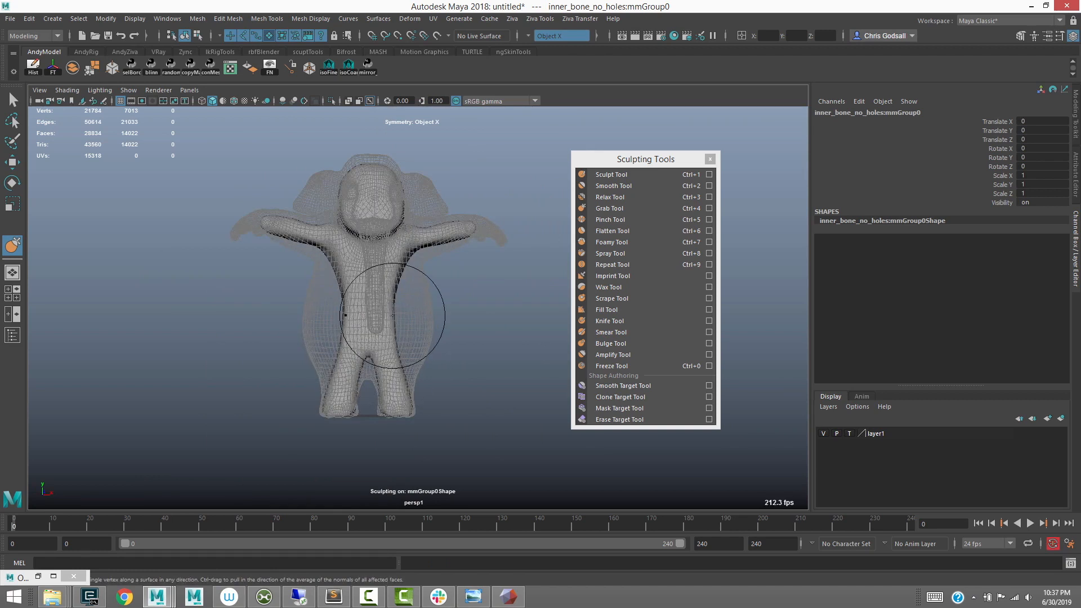
Examine the slimmed inner bone mesh inside the skin from several sides to check its arms, torso, legs and head
{"action": "mouse_move", "coordinate": [367, 333]}
{"action": "left_mouse_down", "text": "alt"}
{"action": "mouse_move", "coordinate": [251, 338]}
{"action": "mouse_move", "coordinate": [356, 349]}
{"action": "left_mouse_up", "text": "alt"}
{"action": "mouse_move", "coordinate": [376, 394]}
{"action": "middle_mouse_down", "text": "alt"}
{"action": "mouse_move", "coordinate": [362, 302]}
{"action": "mouse_move", "coordinate": [400, 389]}
{"action": "mouse_move", "coordinate": [429, 418]}
{"action": "middle_mouse_up", "text": "alt"}
{"action": "right_click_drag", "start_coordinate": [429, 418], "coordinate": [462, 419], "text": "alt"}
{"action": "key", "text": "q"}
{"action": "left_click", "coordinate": [245, 336]}
{"action": "left_click_drag", "start_coordinate": [278, 316], "coordinate": [274, 278], "text": "alt"}
{"action": "left_click", "coordinate": [330, 330]}
{"action": "left_click_drag", "start_coordinate": [255, 323], "coordinate": [251, 366], "text": "alt"}
{"action": "left_click_drag", "start_coordinate": [309, 263], "coordinate": [341, 163], "text": "alt"}
{"action": "left_click_drag", "start_coordinate": [376, 208], "coordinate": [341, 236], "text": "alt"}
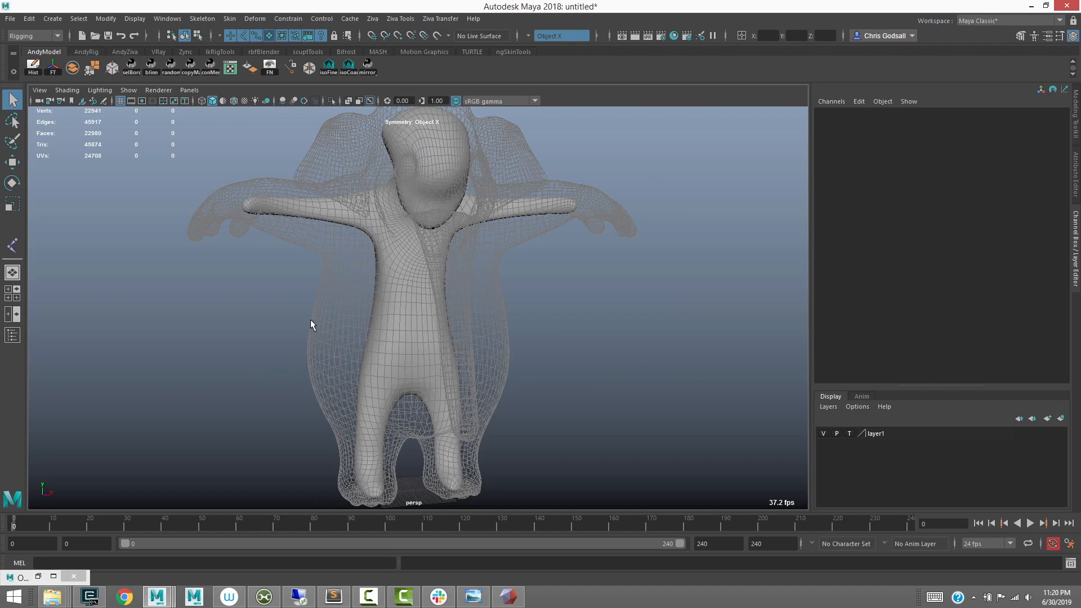
Draw a seven-joint chain in the front view along the body's centre line from the pelvis up to the head
{"action": "left_click_drag", "start_coordinate": [312, 324], "coordinate": [325, 354], "text": "alt"}
{"action": "key", "text": "space"}
{"action": "middle_click_drag", "start_coordinate": [340, 199], "coordinate": [341, 291], "text": "alt"}
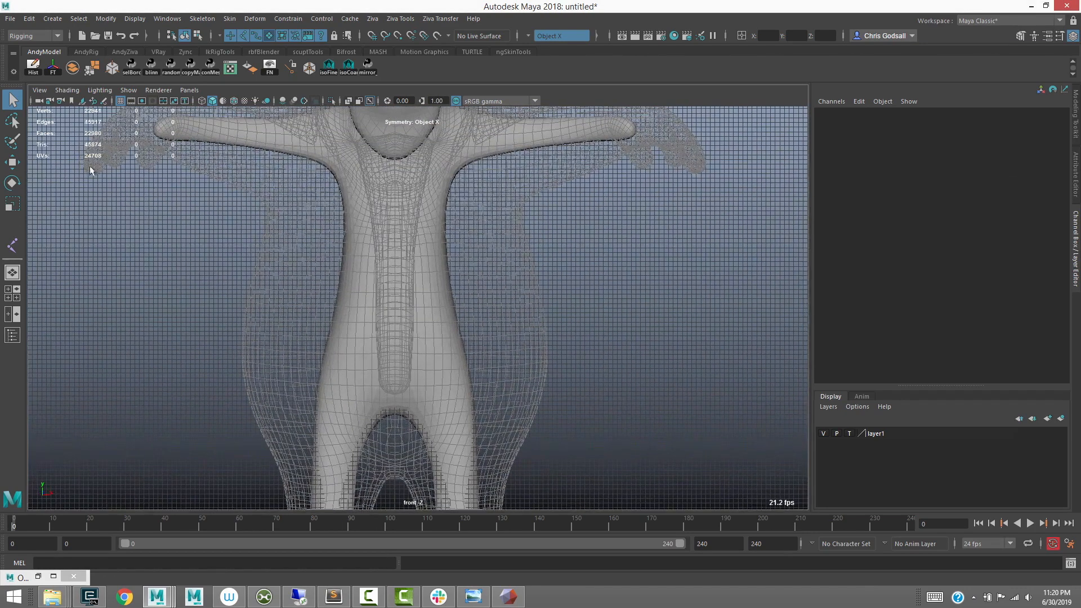
{"action": "left_click", "coordinate": [394, 374]}
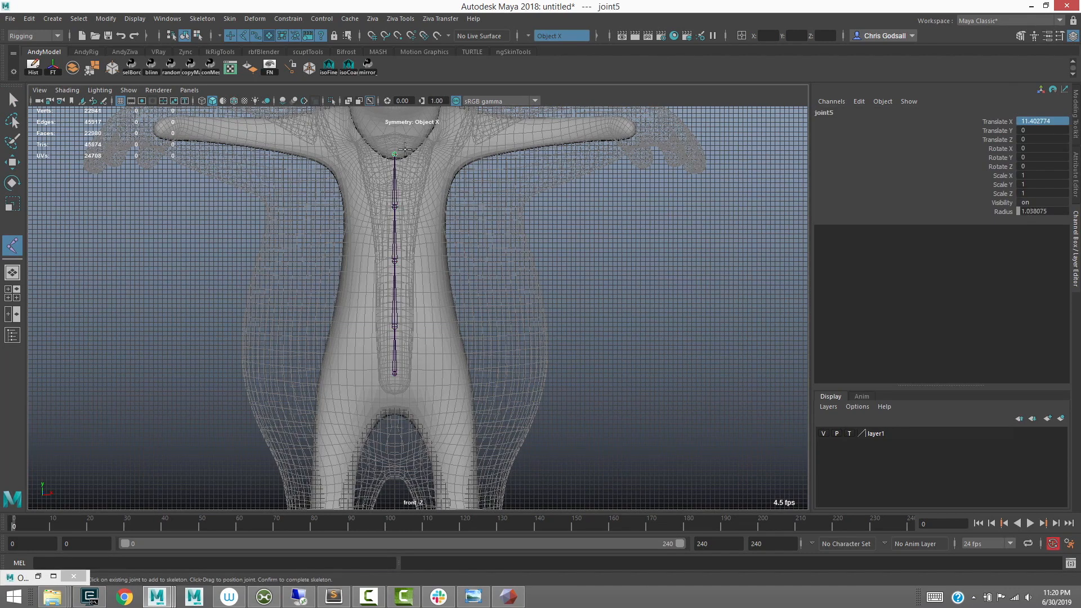
{"action": "middle_click_drag", "start_coordinate": [410, 157], "coordinate": [398, 228], "text": "alt"}
{"action": "left_click", "coordinate": [394, 129]}
{"action": "left_click_drag", "start_coordinate": [325, 306], "coordinate": [360, 273]}
{"action": "right_click_drag", "start_coordinate": [360, 272], "coordinate": [393, 306], "text": "alt"}
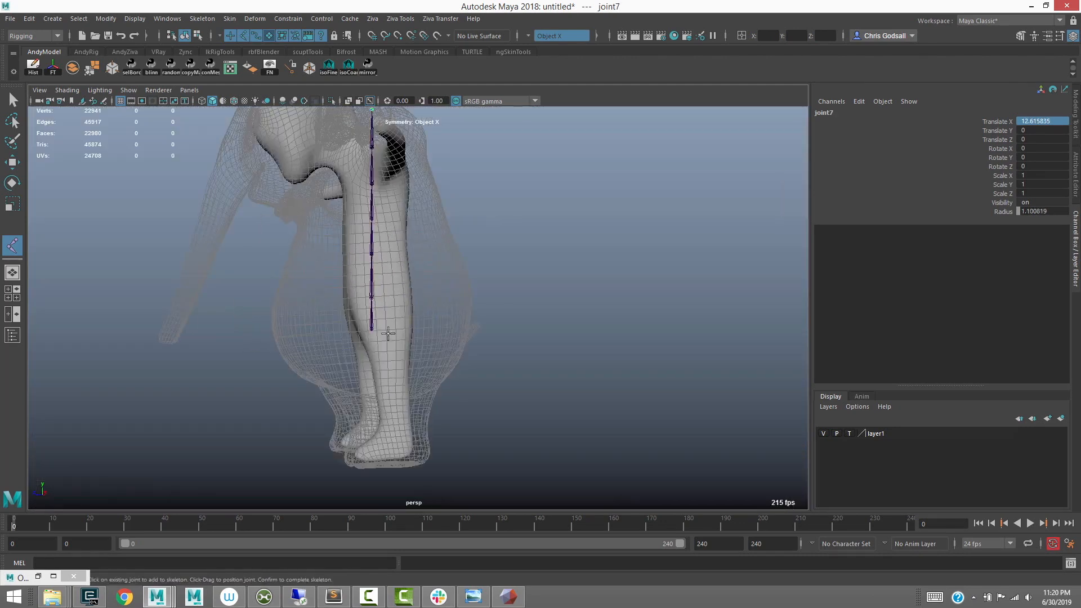
{"action": "key", "text": "Return"}
Move the root joint and the lower spine joint along the depth axis to centre them inside the inner mesh
{"action": "key", "text": "w"}
{"action": "right_click_drag", "start_coordinate": [326, 319], "coordinate": [367, 339], "text": "alt"}
{"action": "left_click_drag", "start_coordinate": [388, 345], "coordinate": [406, 344]}
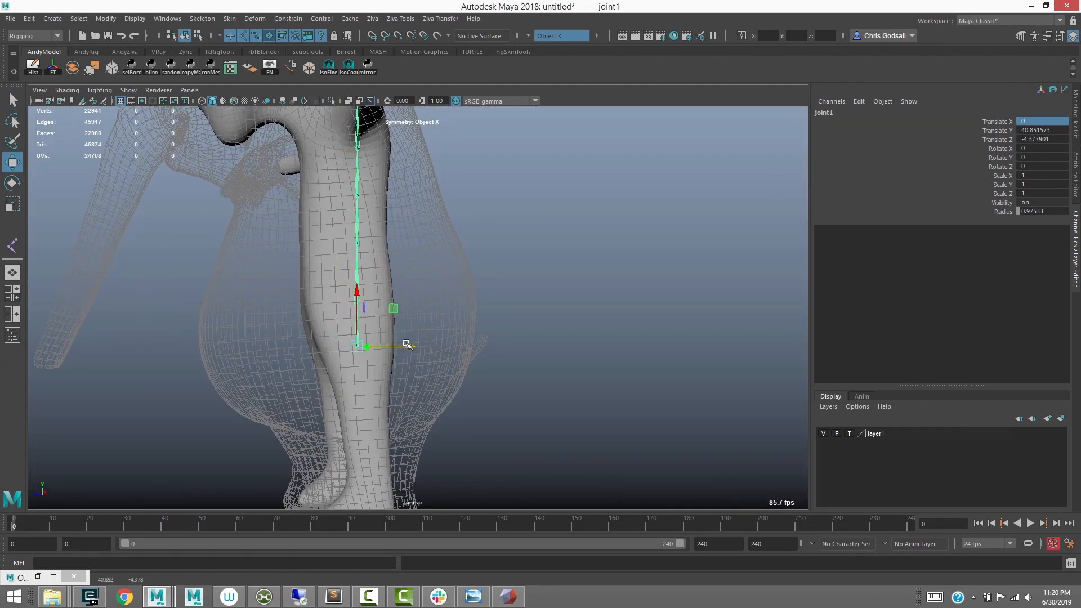
{"action": "left_click", "coordinate": [357, 282]}
{"action": "middle_click_drag", "start_coordinate": [376, 282], "coordinate": [371, 296], "text": "alt"}
{"action": "left_click_drag", "start_coordinate": [400, 315], "coordinate": [397, 316]}
Reposition the upper spine and head joints to follow the inner mesh's curve through the back, neck and head
{"action": "middle_click_drag", "start_coordinate": [361, 208], "coordinate": [367, 264], "text": "alt"}
{"action": "left_click", "coordinate": [357, 255]}
{"action": "left_click", "coordinate": [353, 258]}
{"action": "left_click_drag", "start_coordinate": [388, 265], "coordinate": [384, 264]}
{"action": "middle_click_drag", "start_coordinate": [349, 217], "coordinate": [359, 259], "text": "alt"}
{"action": "left_click_drag", "start_coordinate": [340, 243], "coordinate": [380, 241]}
{"action": "left_click_drag", "start_coordinate": [333, 192], "coordinate": [378, 203]}
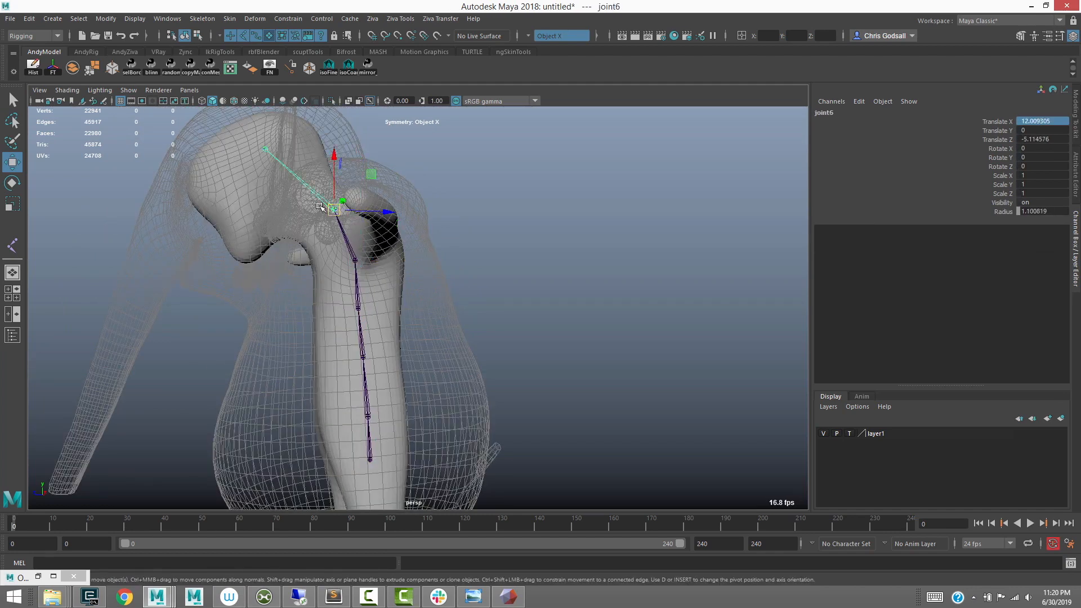
{"action": "left_click_drag", "start_coordinate": [260, 152], "coordinate": [301, 183]}
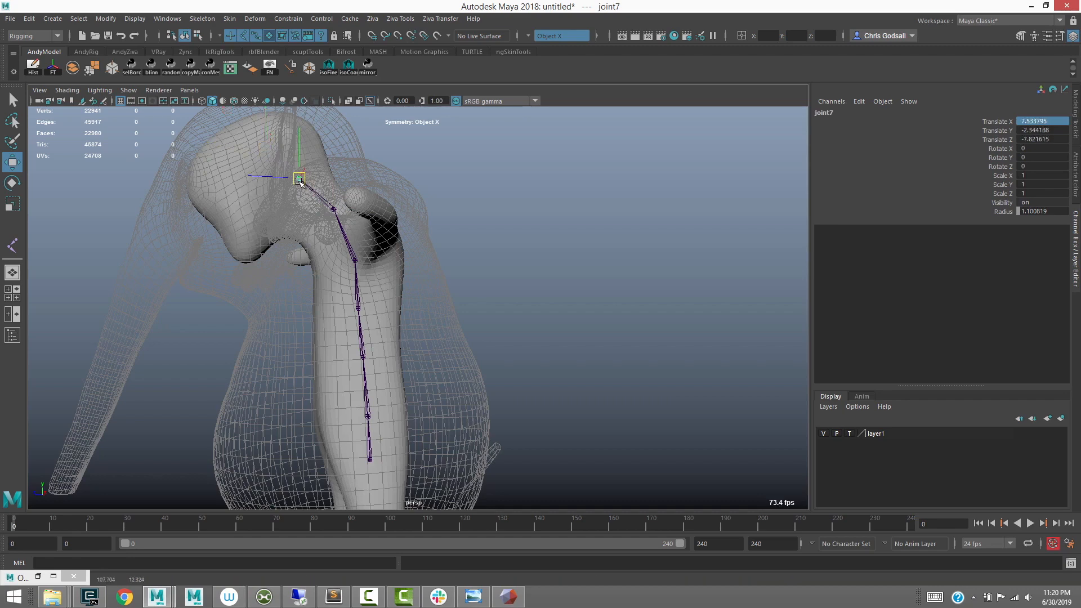
{"action": "left_click_drag", "start_coordinate": [296, 303], "coordinate": [388, 382], "text": "alt"}
{"action": "key", "text": "space"}
{"action": "middle_click_drag", "start_coordinate": [454, 399], "coordinate": [460, 365], "text": "alt"}
{"action": "key", "text": "y"}
{"action": "left_click", "coordinate": [445, 316]}
{"action": "key", "text": "ctrl+z"}
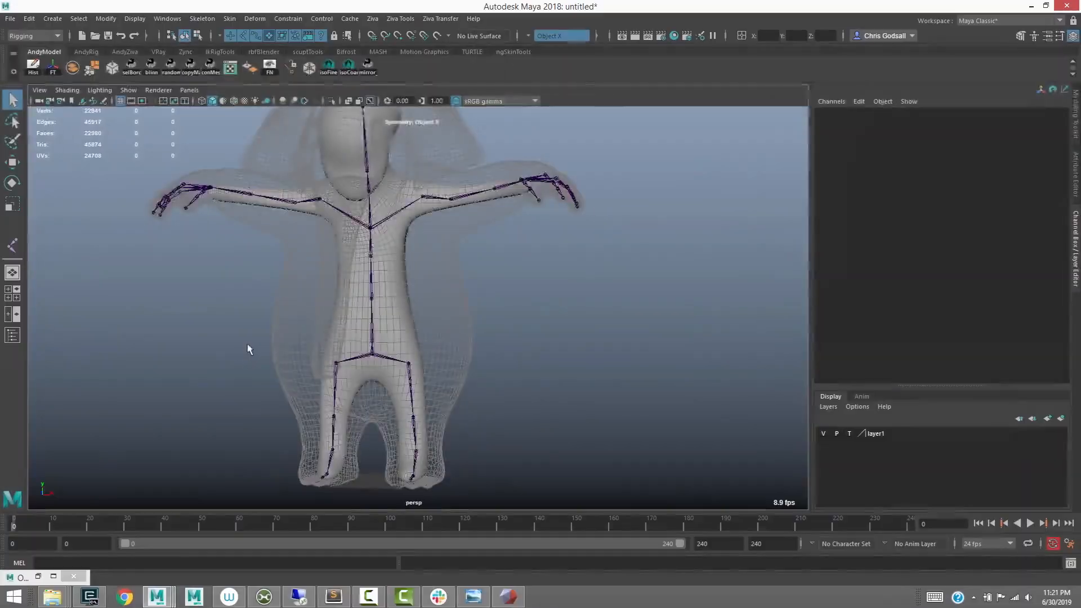
Select the full skeleton and examine from several angles how its joints sit in the arms, fingers, spine and legs
{"action": "left_click_drag", "start_coordinate": [249, 349], "coordinate": [223, 370], "text": "alt"}
{"action": "left_click_drag", "start_coordinate": [273, 321], "coordinate": [215, 263], "text": "alt"}
{"action": "left_click", "coordinate": [362, 341]}
{"action": "scroll", "coordinate": [465, 218], "scroll_direction": "up", "scroll_amount": 5}
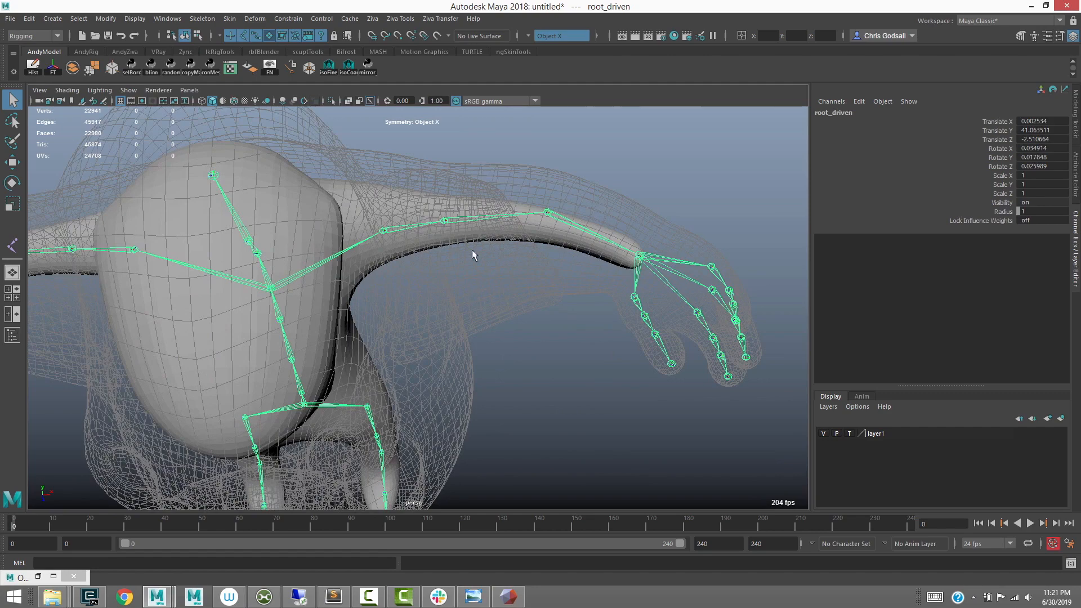
{"action": "left_click_drag", "start_coordinate": [482, 318], "coordinate": [557, 332], "text": "alt"}
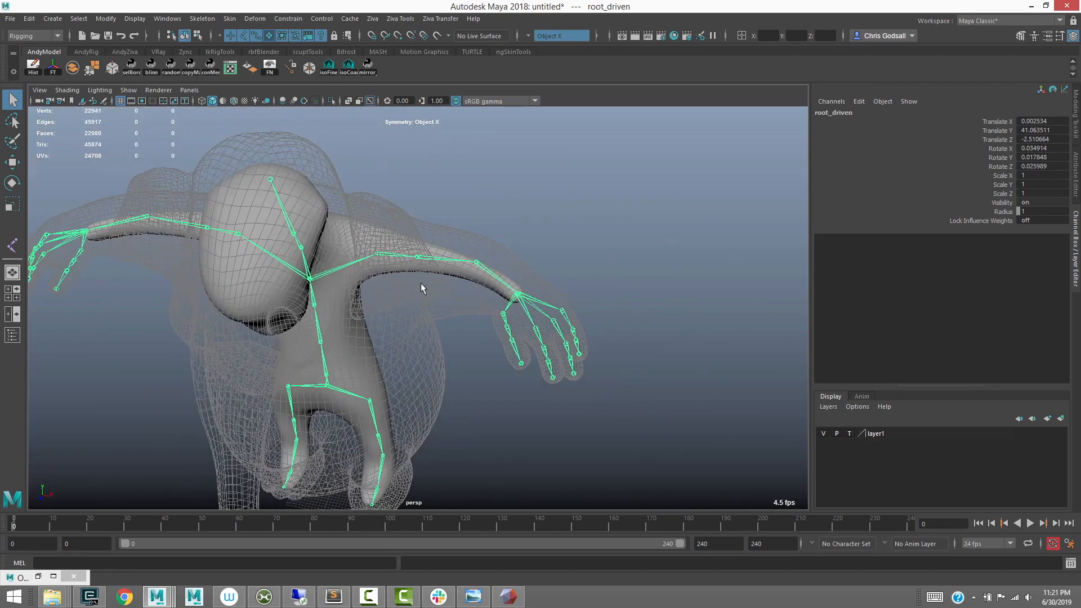
{"action": "left_click_drag", "start_coordinate": [422, 287], "coordinate": [288, 328], "text": "alt"}
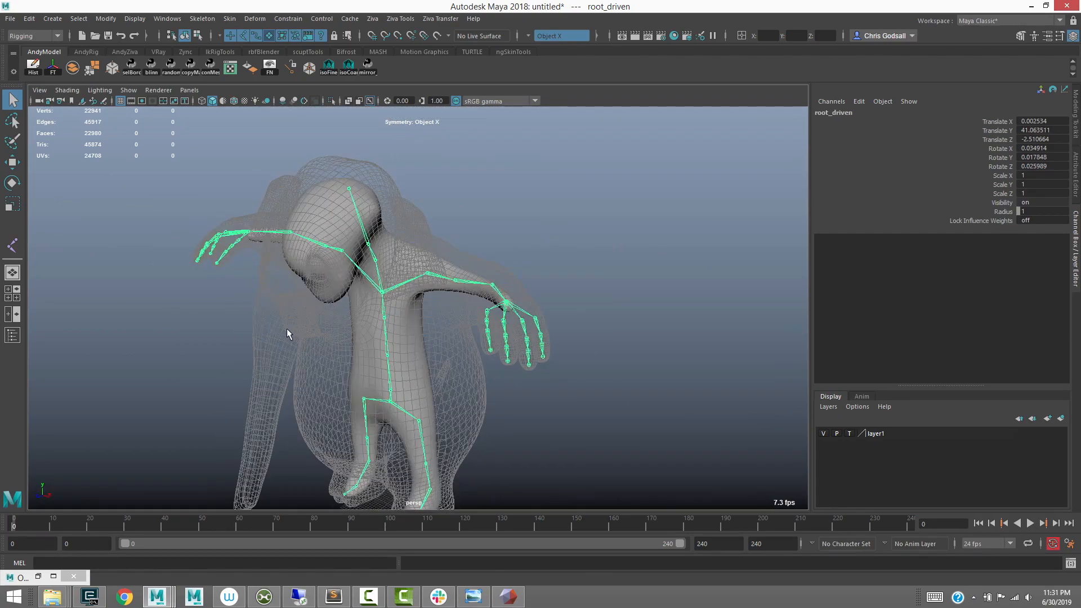
{"action": "left_click", "coordinate": [299, 207]}
{"action": "left_click_drag", "start_coordinate": [300, 207], "coordinate": [551, 373], "text": "alt"}
{"action": "left_click_drag", "start_coordinate": [319, 393], "coordinate": [308, 345], "text": "alt"}
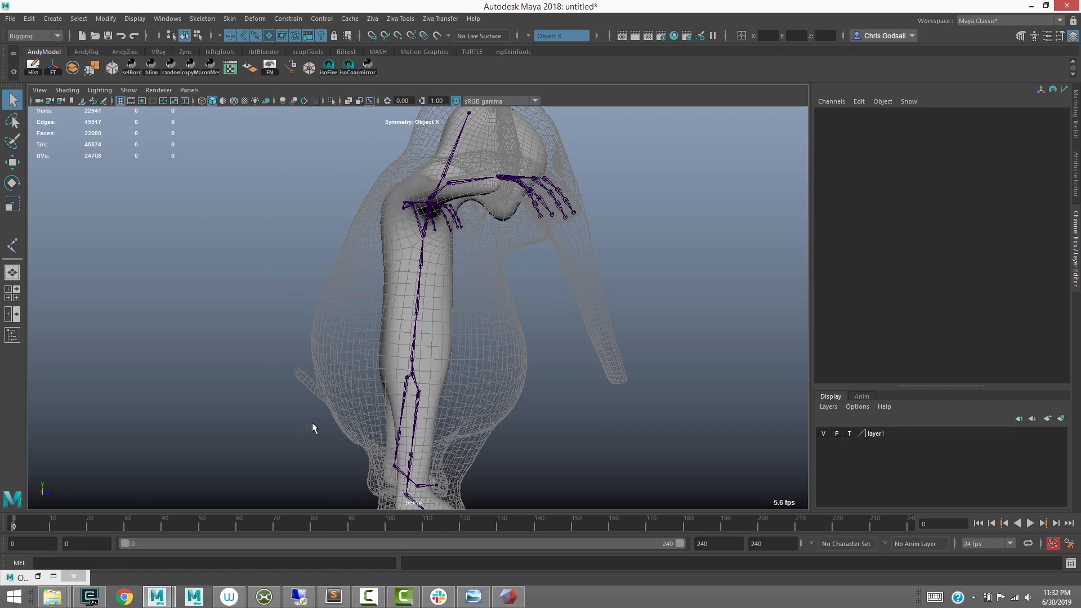
{"action": "left_click_drag", "start_coordinate": [548, 234], "coordinate": [600, 126], "text": "alt"}
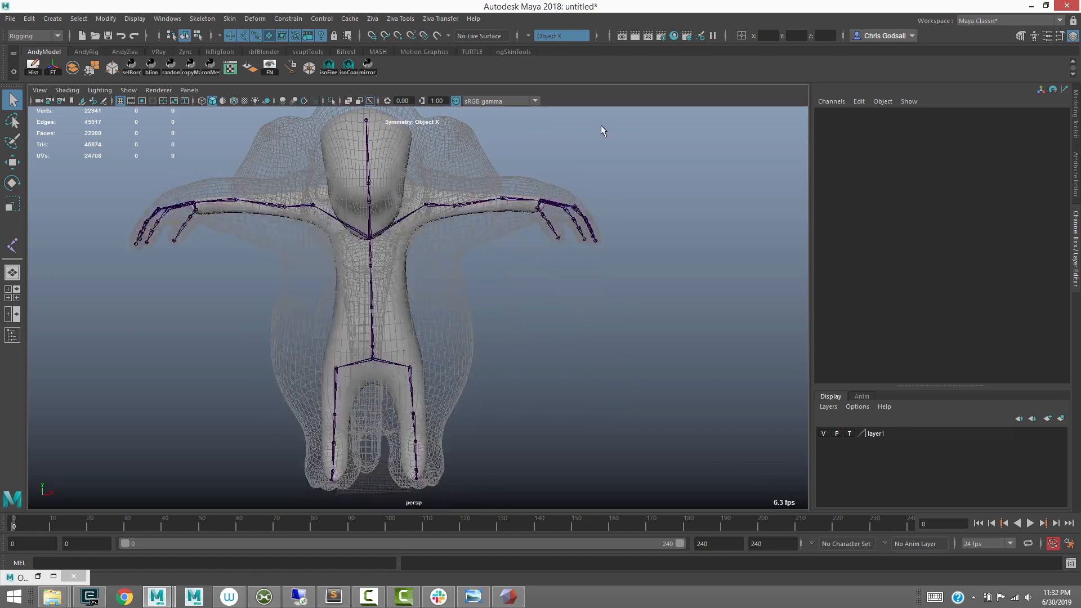
Consult the Ziva Character Pipeline diagram in Windows Photo Viewer and return to Maya
{"action": "left_click", "coordinate": [480, 591]}
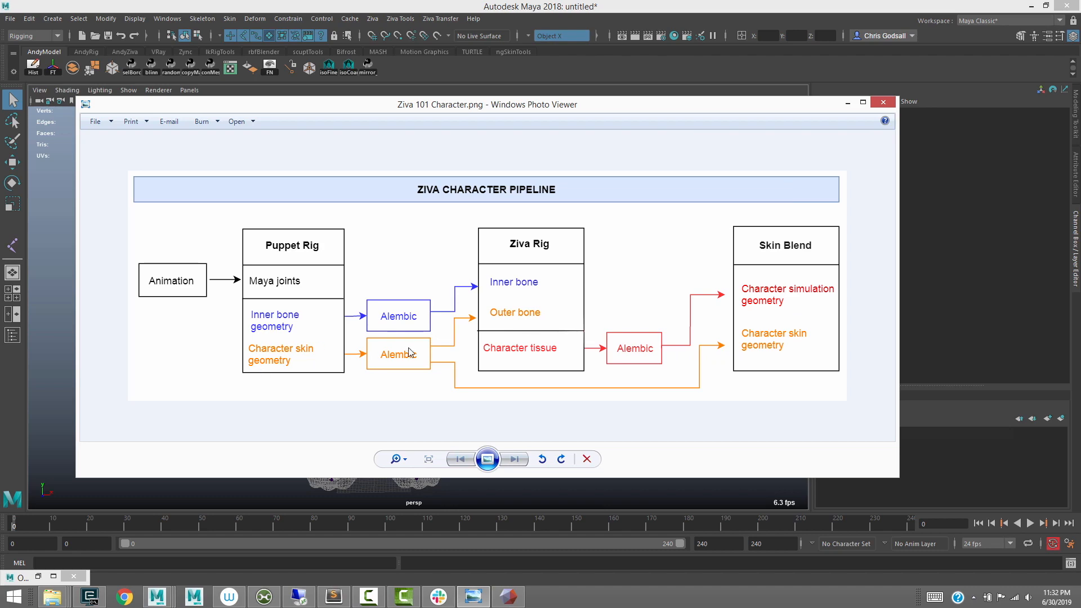
{"action": "left_click", "coordinate": [847, 103]}
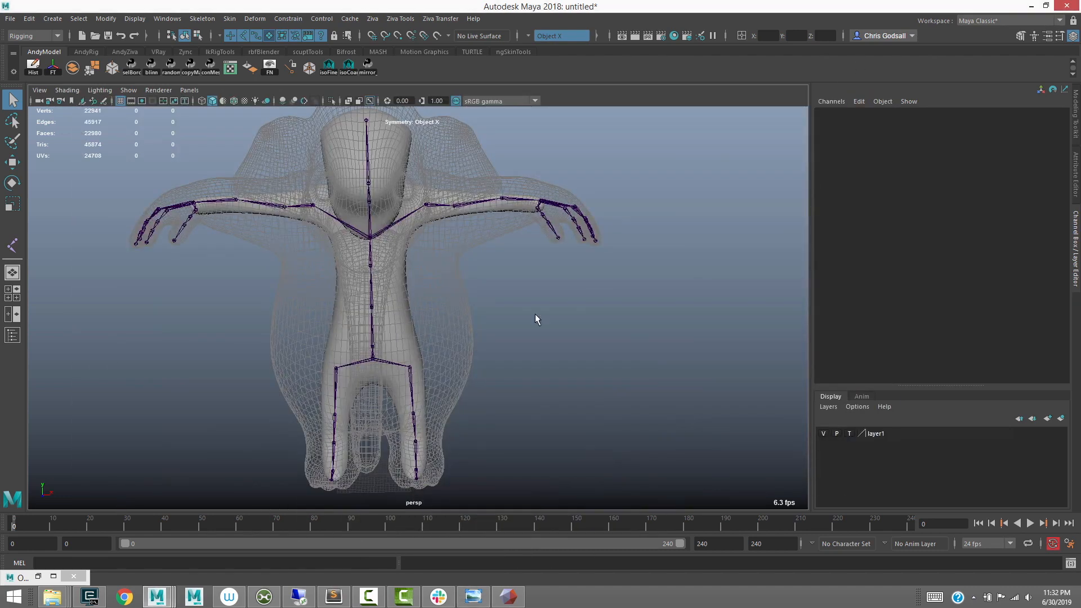
Bind the inner_bone mesh to the root_driven joint hierarchy with the Heat Map method and 10 max influences
{"action": "left_click", "coordinate": [465, 364]}
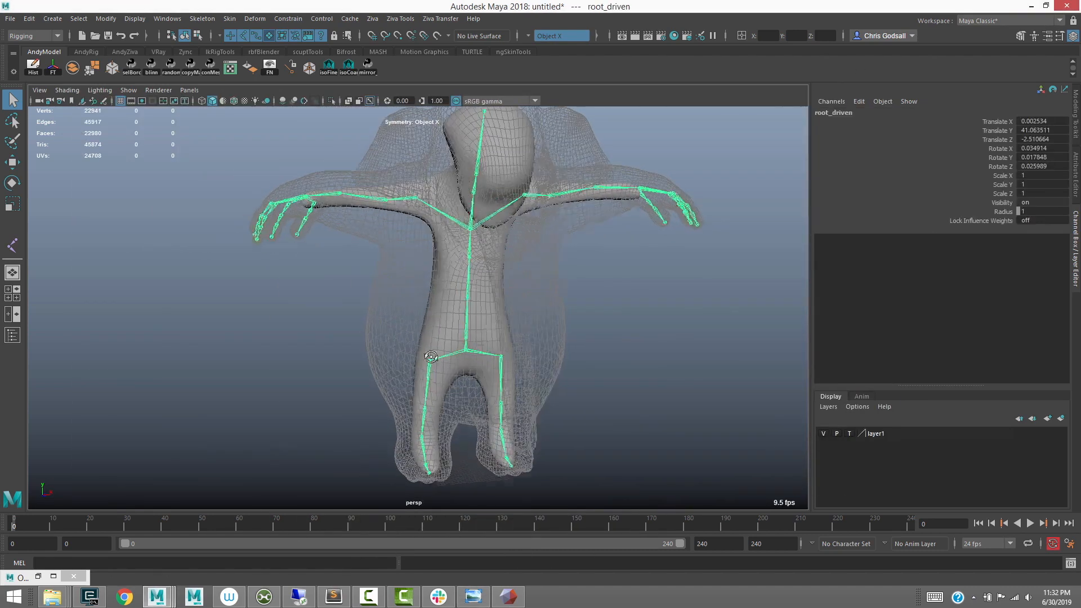
{"action": "left_click", "coordinate": [463, 362]}
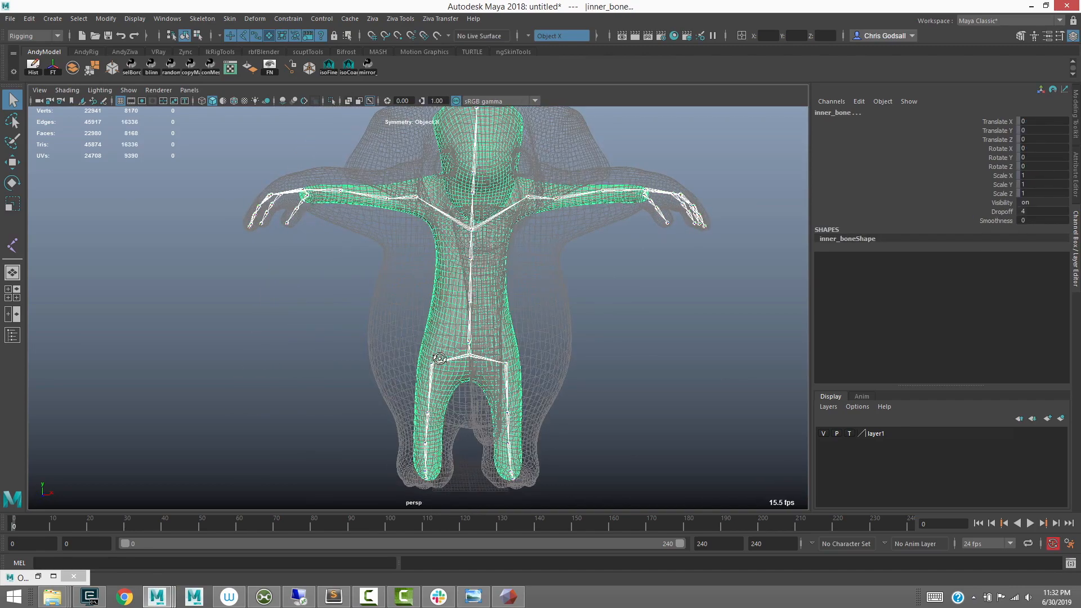
{"action": "mouse_move", "coordinate": [433, 334]}
{"action": "left_mouse_down", "text": "alt"}
{"action": "mouse_move", "coordinate": [518, 340]}
{"action": "mouse_move", "coordinate": [417, 335]}
{"action": "left_mouse_up", "text": "alt"}
{"action": "left_click", "coordinate": [229, 19]}
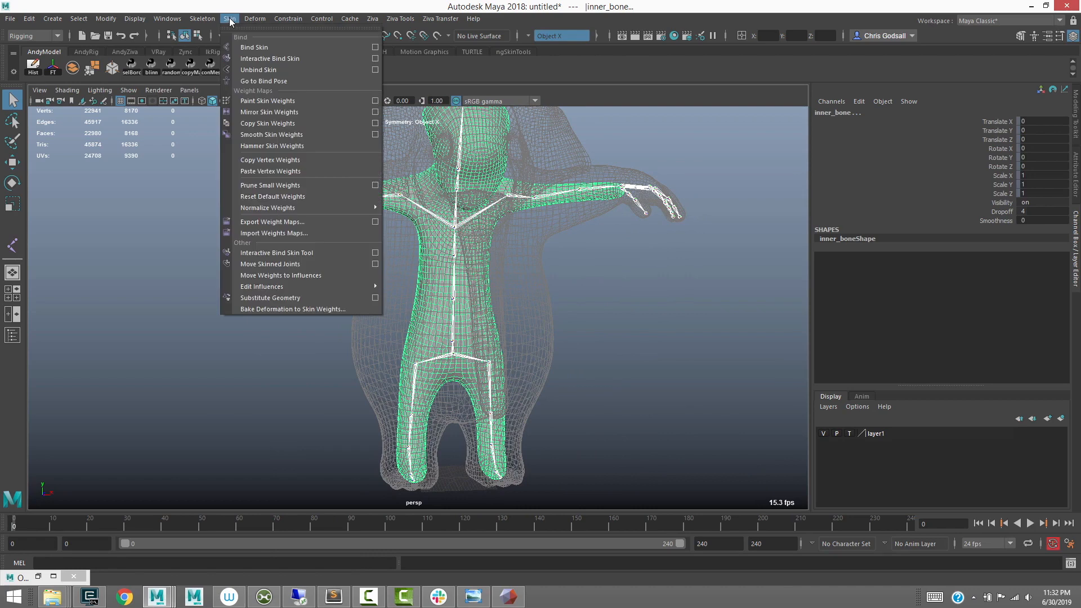
{"action": "left_click", "coordinate": [374, 44]}
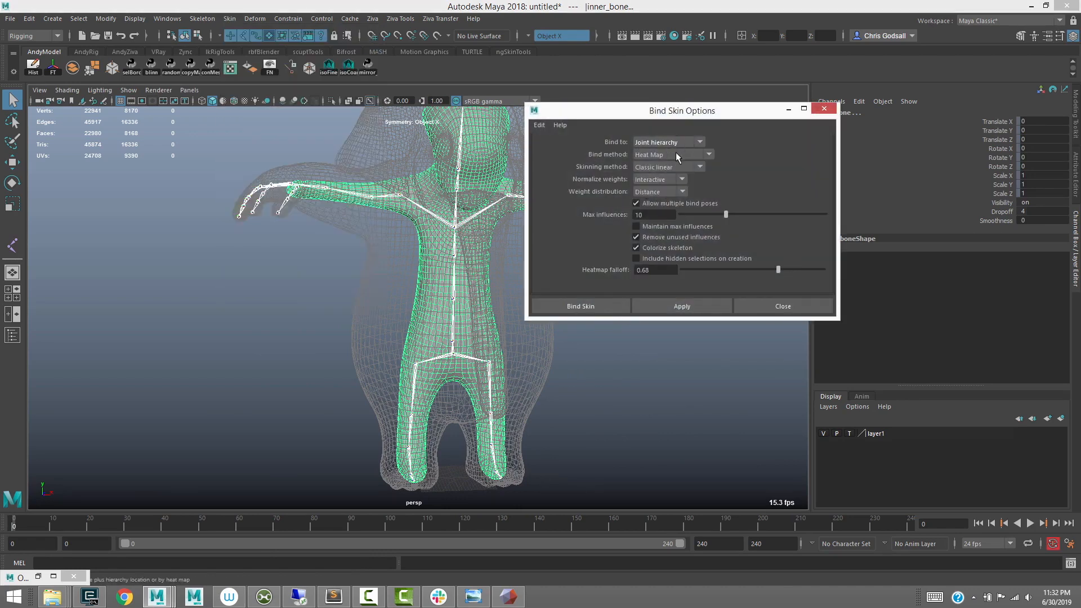
{"action": "left_click", "coordinate": [594, 306]}
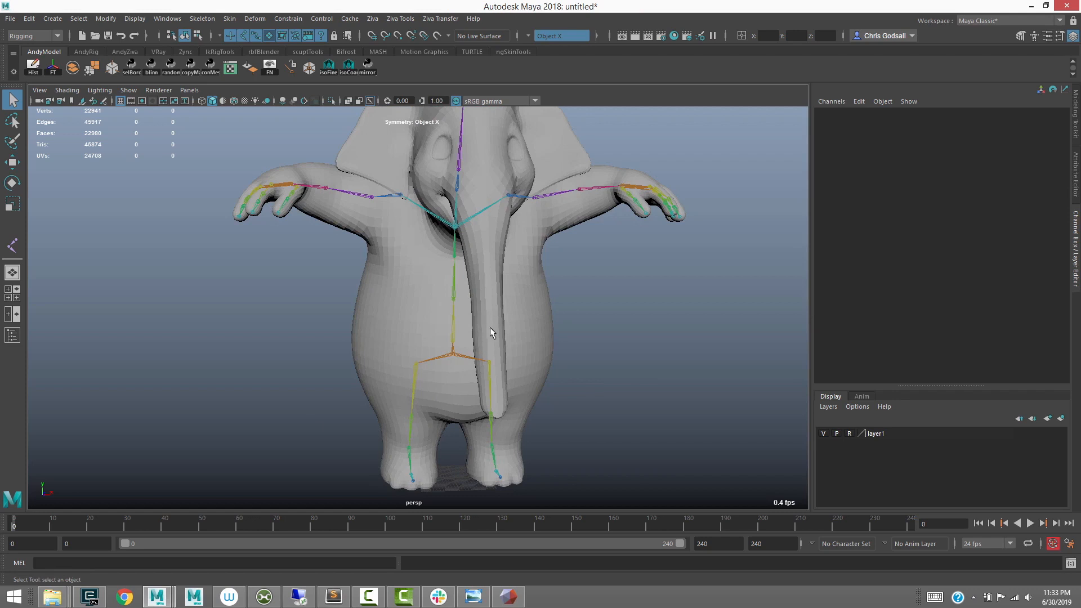
Try rotating the left elbow joint with the outer skin hidden to test the inner mesh's binding
{"action": "left_click", "coordinate": [544, 339]}
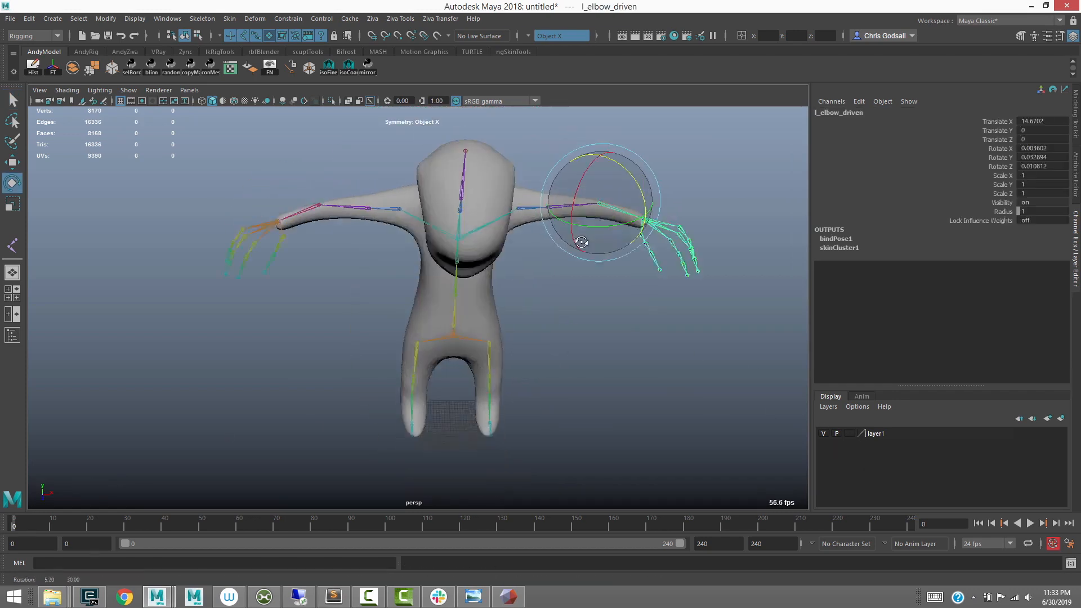
{"action": "left_click_drag", "start_coordinate": [582, 242], "coordinate": [536, 309], "text": "alt"}
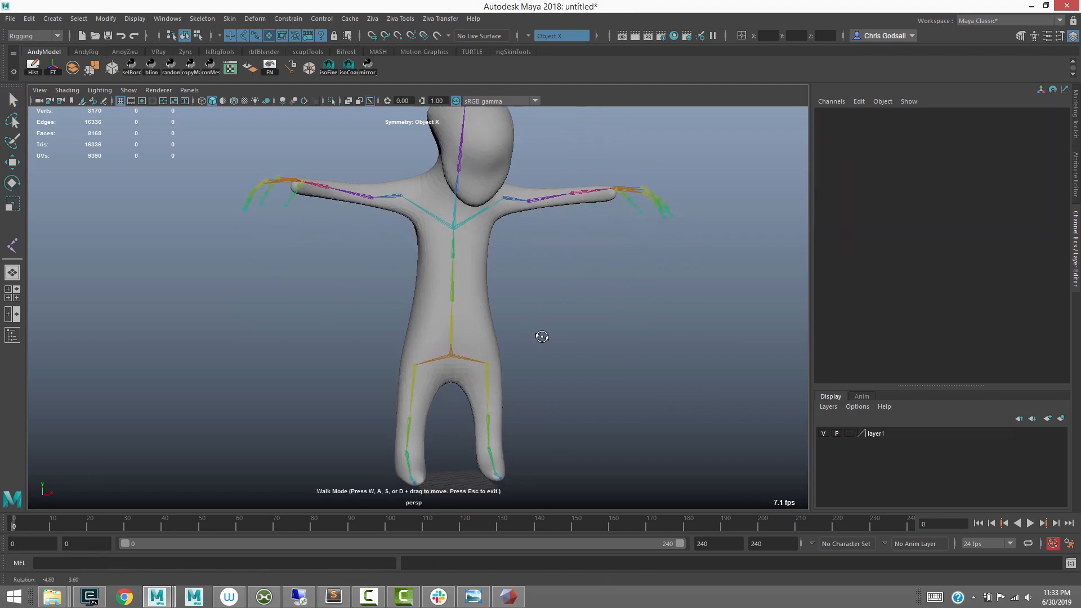
{"action": "key", "text": "Escape"}
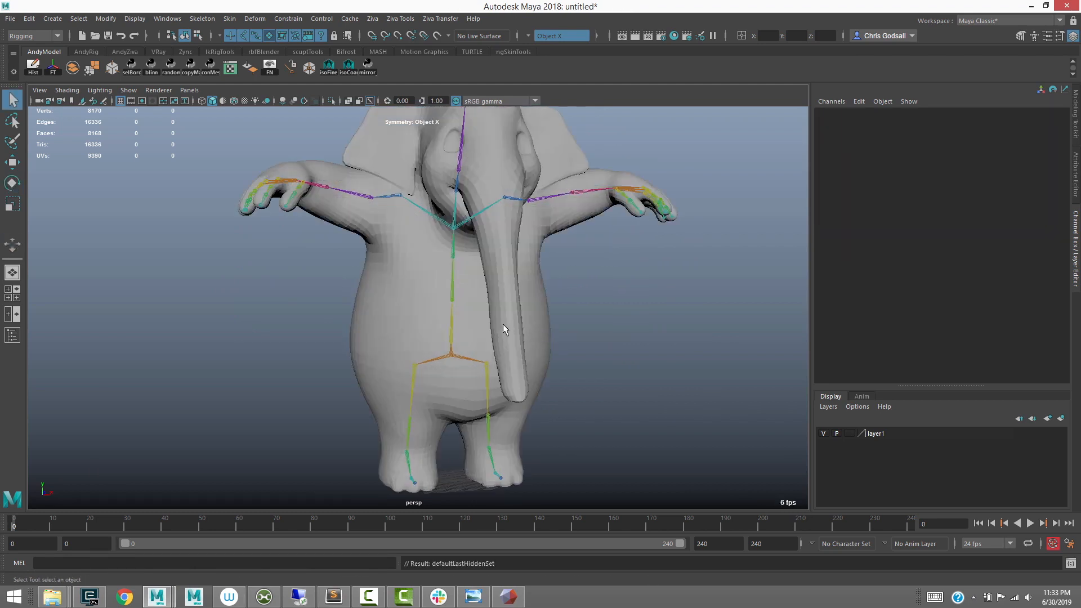
Bind the skin_outer mesh to the same root_driven skeleton and check the joints inside the elephant's body
{"action": "left_click", "coordinate": [501, 324]}
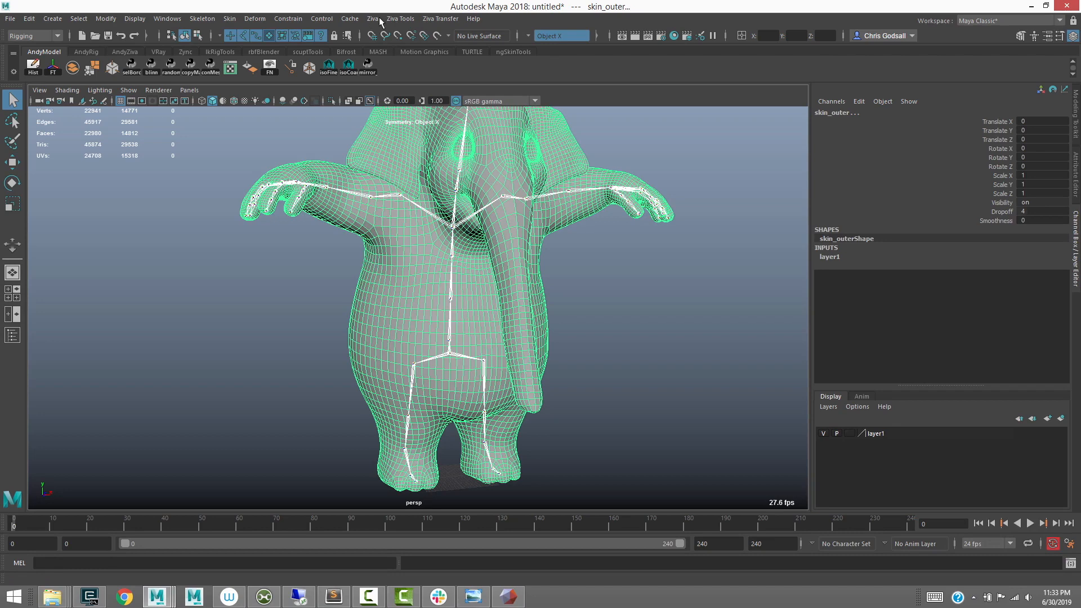
{"action": "left_click", "coordinate": [230, 22]}
{"action": "left_click", "coordinate": [344, 202]}
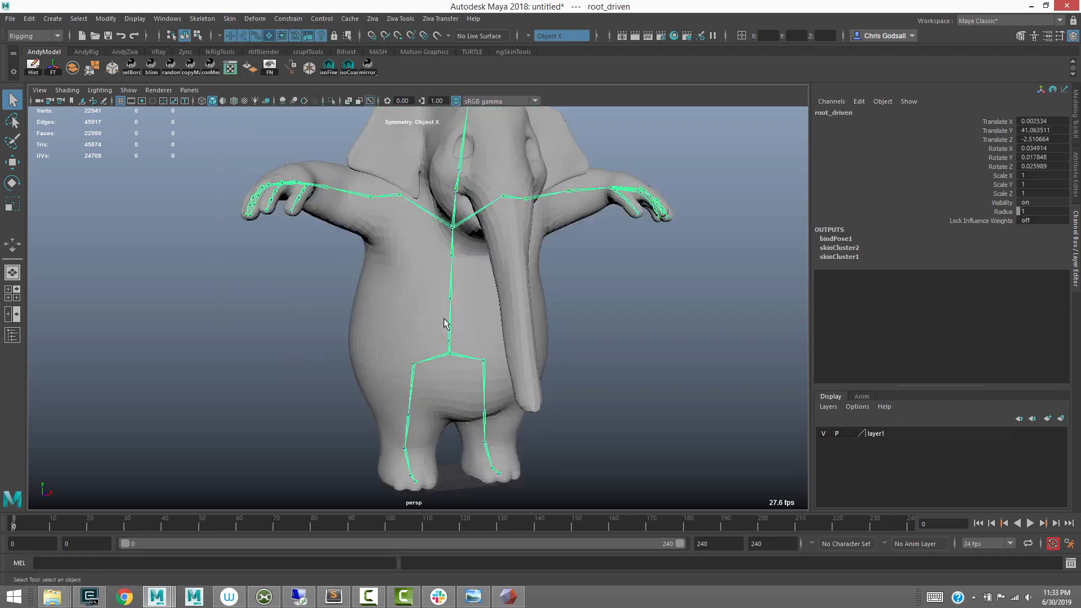
{"action": "left_click_drag", "start_coordinate": [453, 316], "coordinate": [413, 368], "text": "alt"}
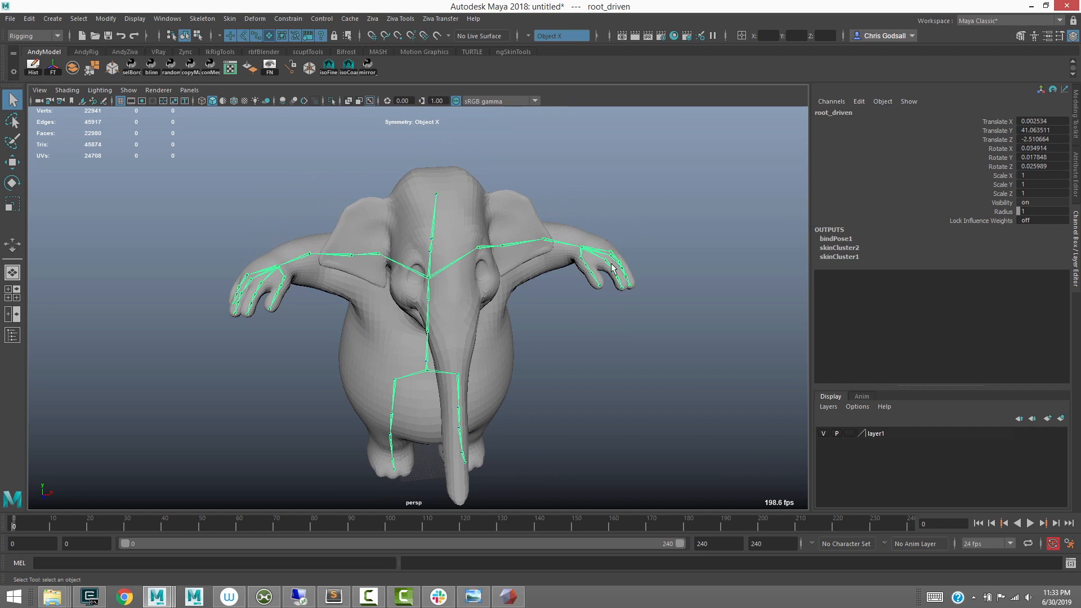
{"action": "left_click_drag", "start_coordinate": [306, 240], "coordinate": [367, 288], "text": "alt"}
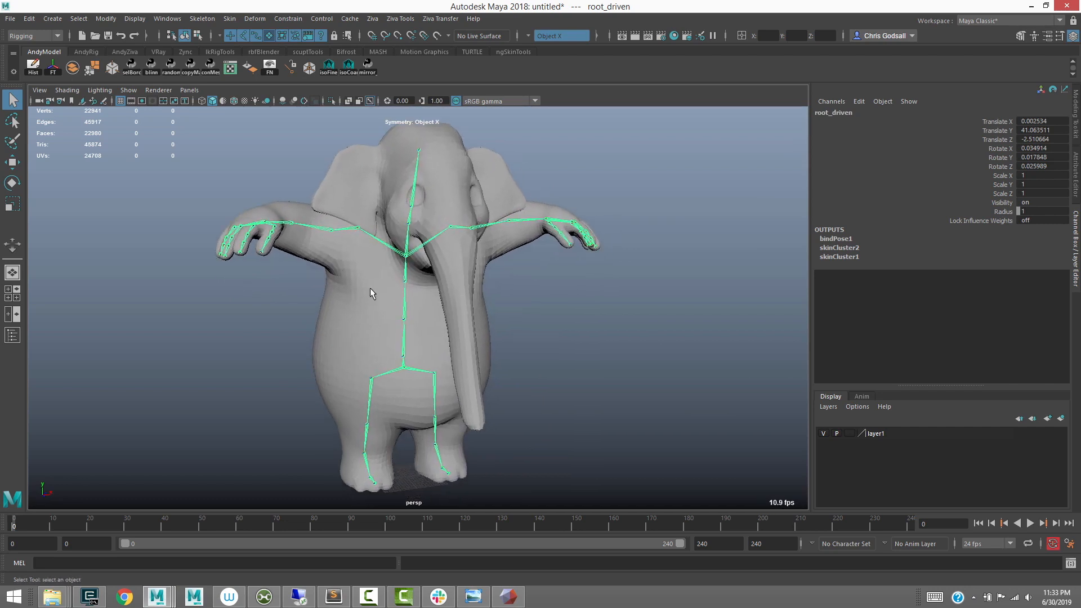
{"action": "mouse_move", "coordinate": [455, 288]}
{"action": "left_mouse_down", "text": "alt"}
{"action": "mouse_move", "coordinate": [433, 289]}
{"action": "mouse_move", "coordinate": [449, 289]}
{"action": "left_mouse_up", "text": "alt"}
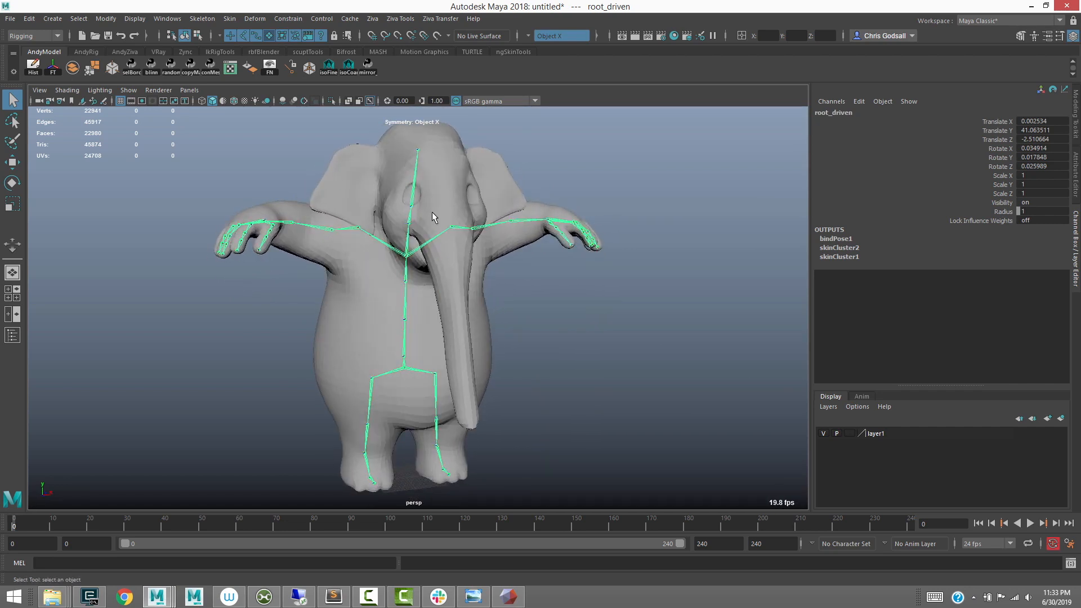
Import the martial_arts.fbx animation from the retarget/martial_arts folder and select the root_driven joint to check its keys
{"action": "left_click", "coordinate": [10, 19]}
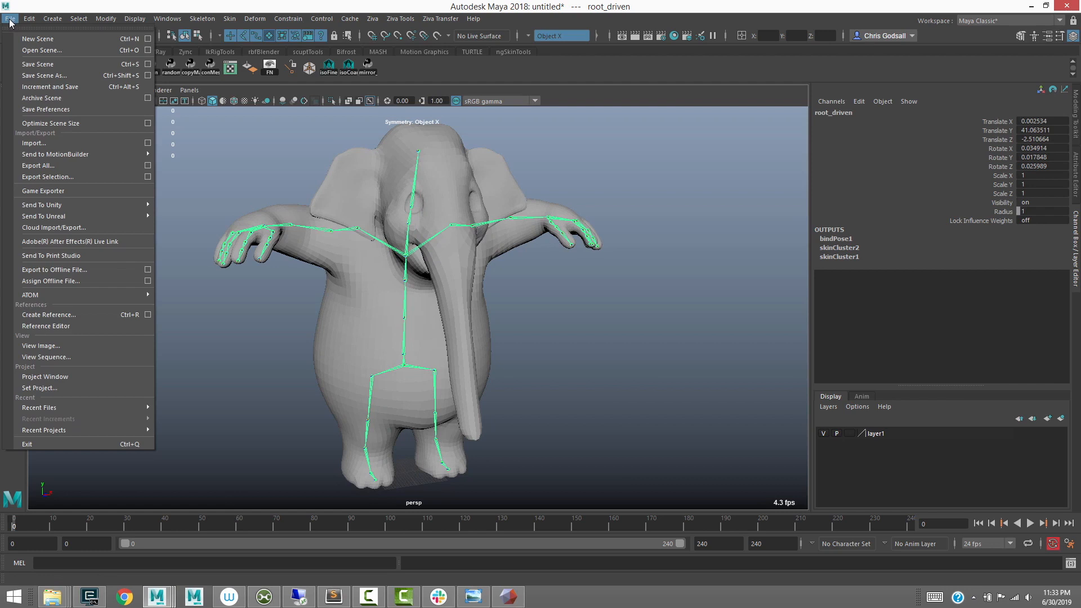
{"action": "left_click", "coordinate": [63, 143]}
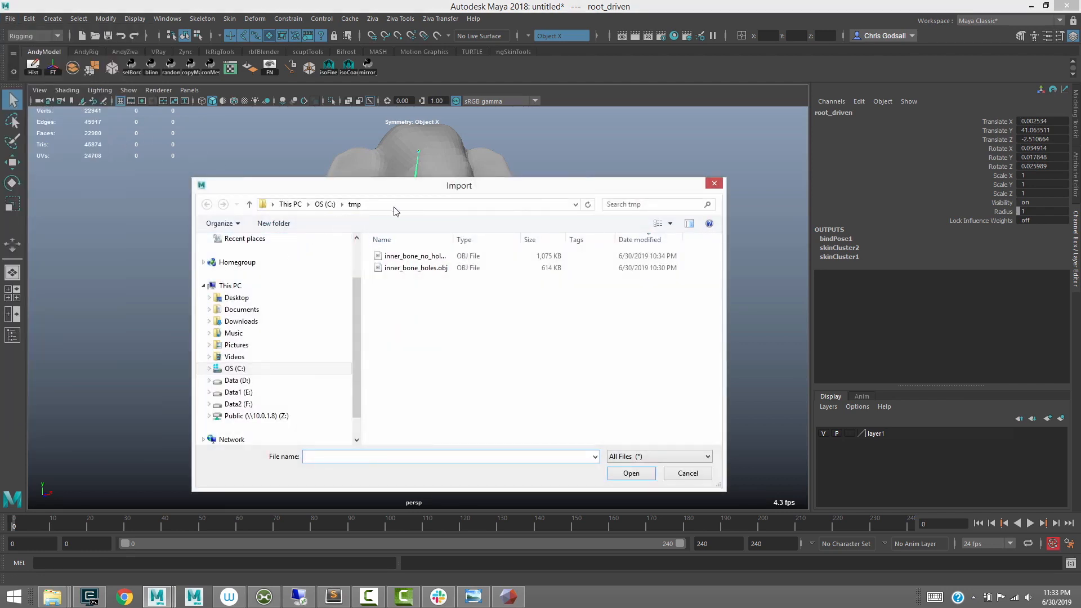
{"action": "left_click", "coordinate": [431, 259]}
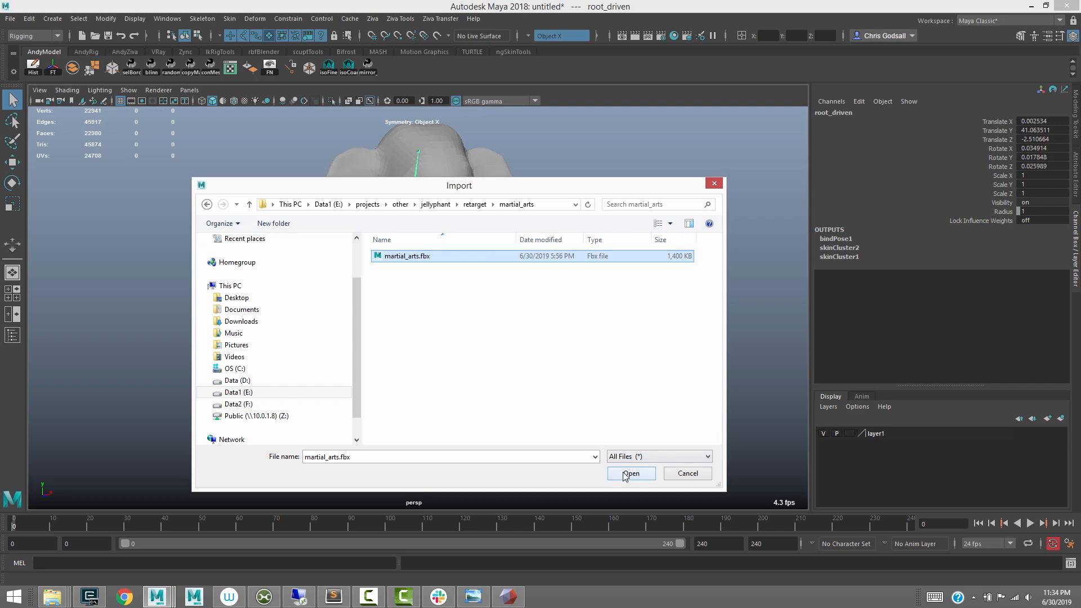
{"action": "left_click", "coordinate": [626, 474]}
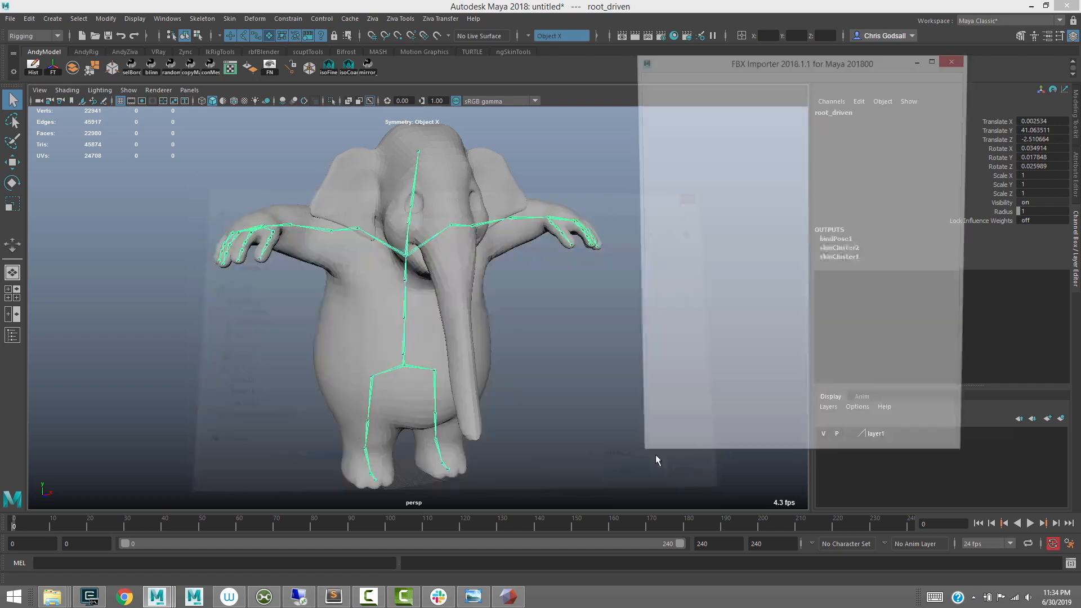
{"action": "left_click", "coordinate": [870, 451]}
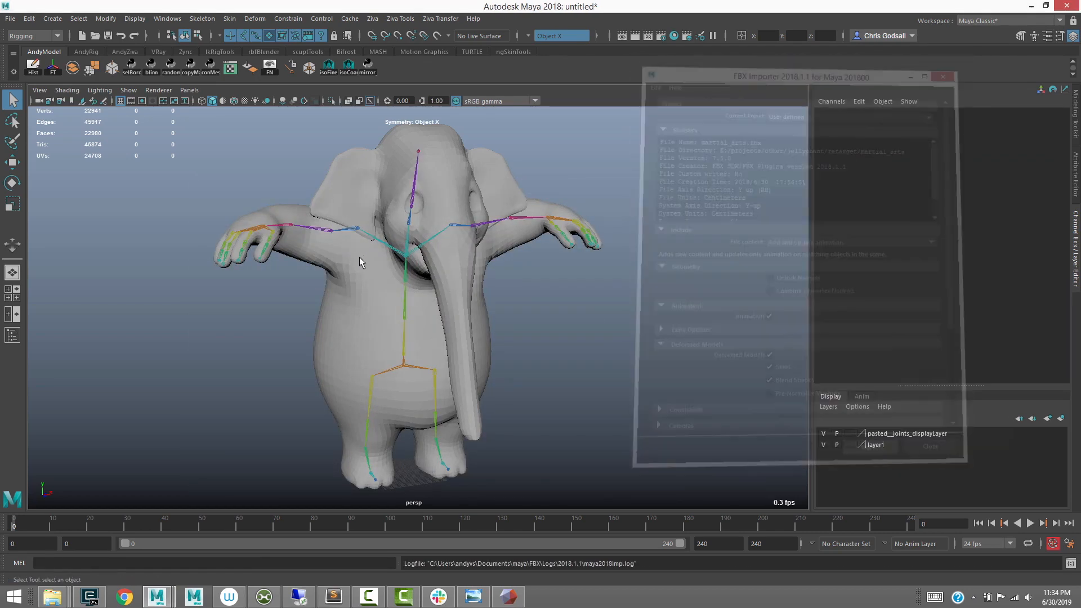
{"action": "left_click", "coordinate": [405, 376]}
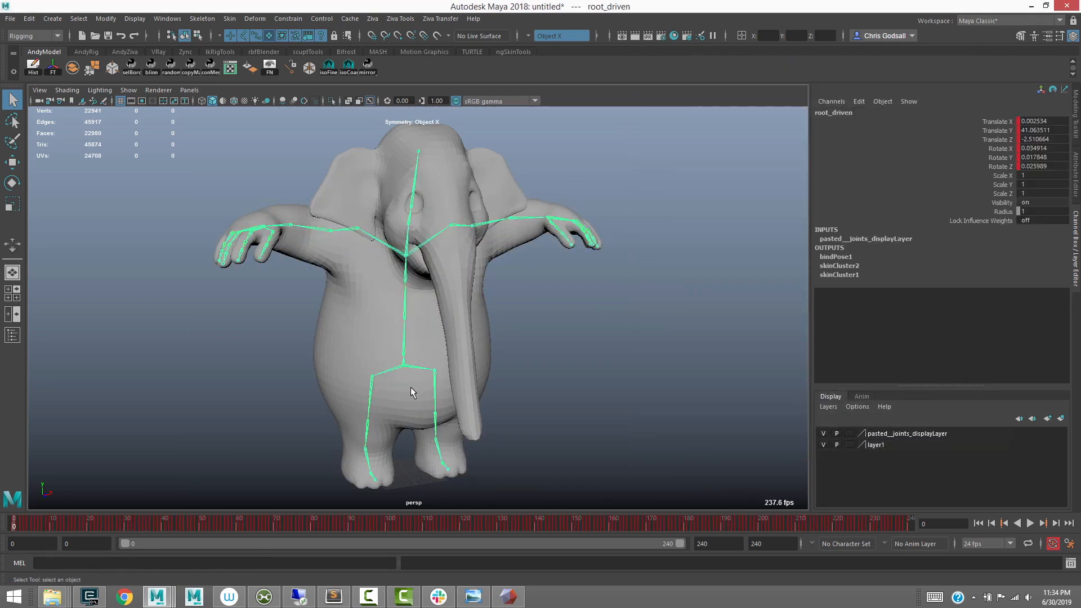
Play the imported animation with skin_outer selected, stop it and scrub to frame 58 to review the outer skin's deformation
{"action": "left_click", "coordinate": [313, 356]}
{"action": "key", "text": "alt+v"}
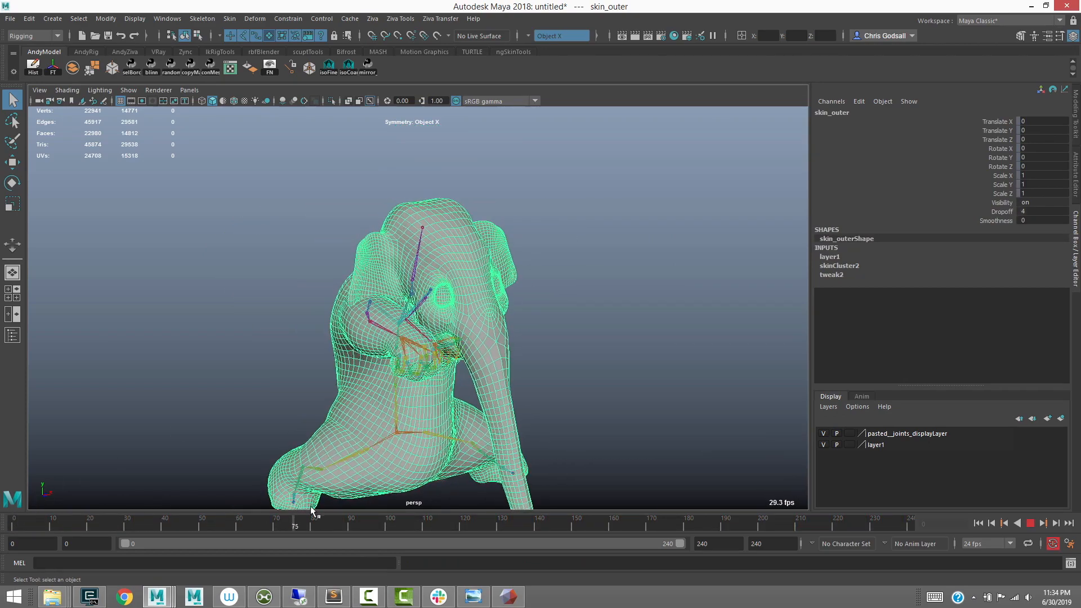
{"action": "key", "text": "alt+v"}
{"action": "left_click_drag", "start_coordinate": [433, 415], "coordinate": [466, 342], "text": "alt"}
{"action": "left_click_drag", "start_coordinate": [328, 527], "coordinate": [231, 525]}
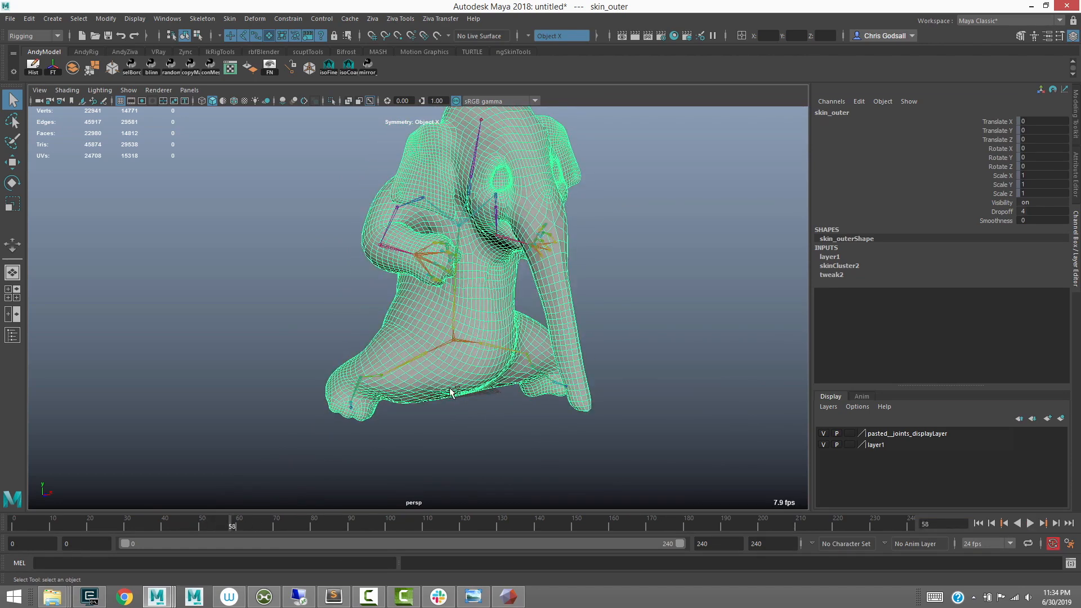
Hide the outer skin and examine how the inner_bone mesh follows the joints at frame 130 from several angles
{"action": "key", "text": "ctrl+h"}
{"action": "left_click_drag", "start_coordinate": [443, 370], "coordinate": [499, 490], "text": "alt"}
{"action": "left_click", "coordinate": [386, 234]}
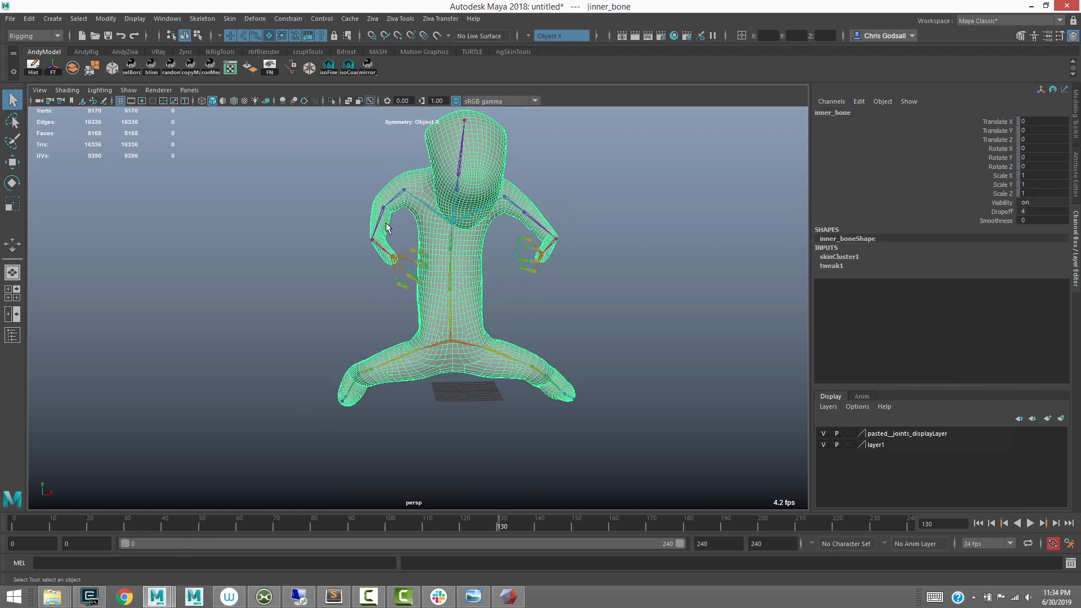
{"action": "left_click_drag", "start_coordinate": [416, 211], "coordinate": [404, 290], "text": "alt"}
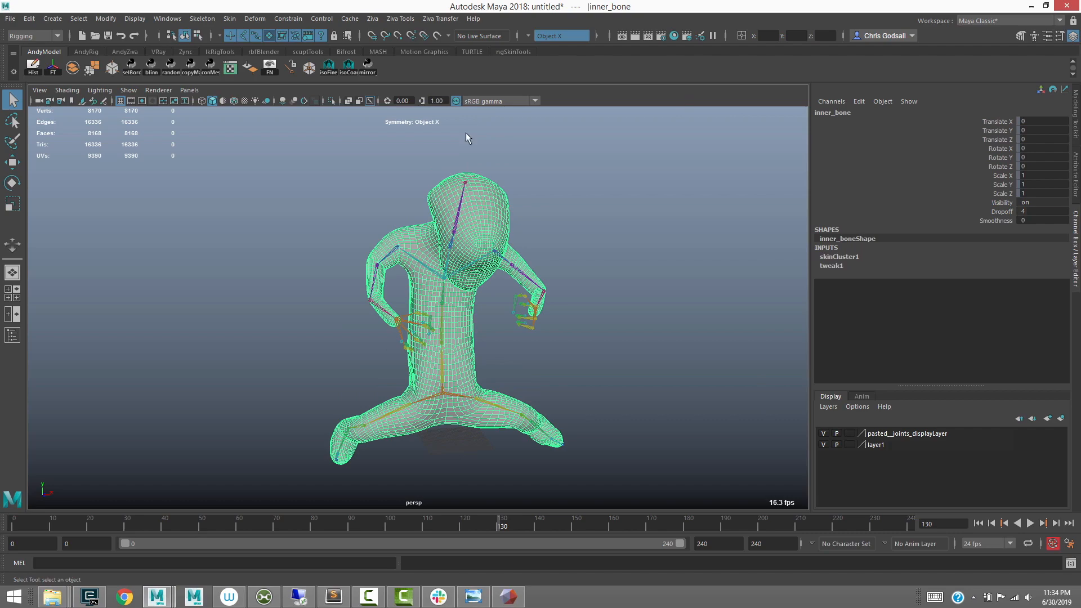
{"action": "mouse_move", "coordinate": [400, 366]}
{"action": "left_mouse_down", "text": "alt"}
{"action": "mouse_move", "coordinate": [349, 351]}
{"action": "mouse_move", "coordinate": [338, 318]}
{"action": "mouse_move", "coordinate": [392, 382]}
{"action": "left_mouse_up", "text": "alt"}
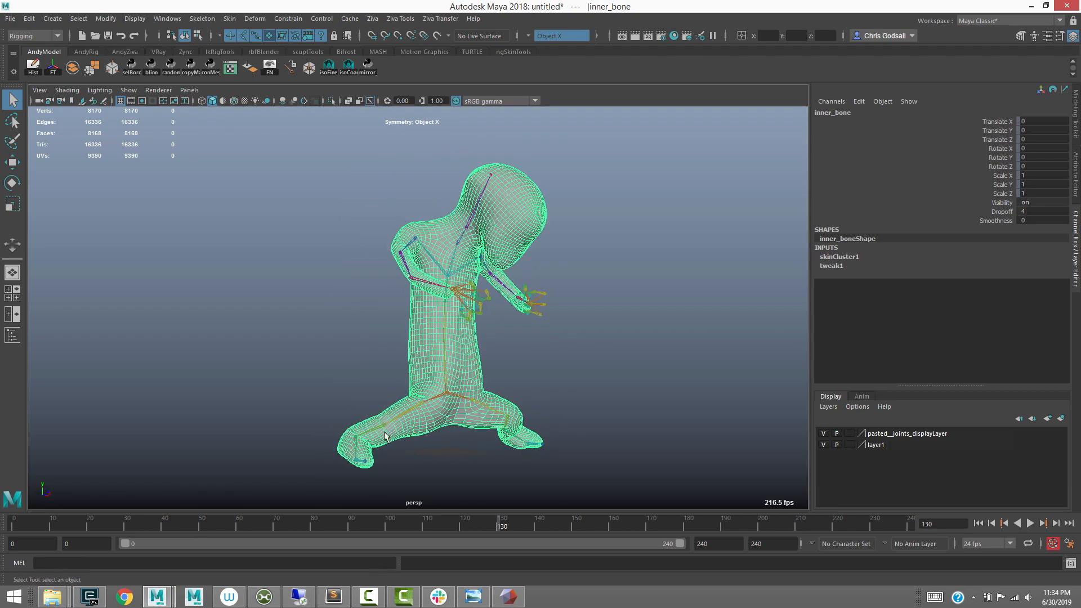
Return to frame 58, redisplay the outer skin and select skin_outer to examine its pose from the front
{"action": "left_click_drag", "start_coordinate": [489, 522], "coordinate": [231, 517]}
{"action": "key", "text": "ctrl+shift+h"}
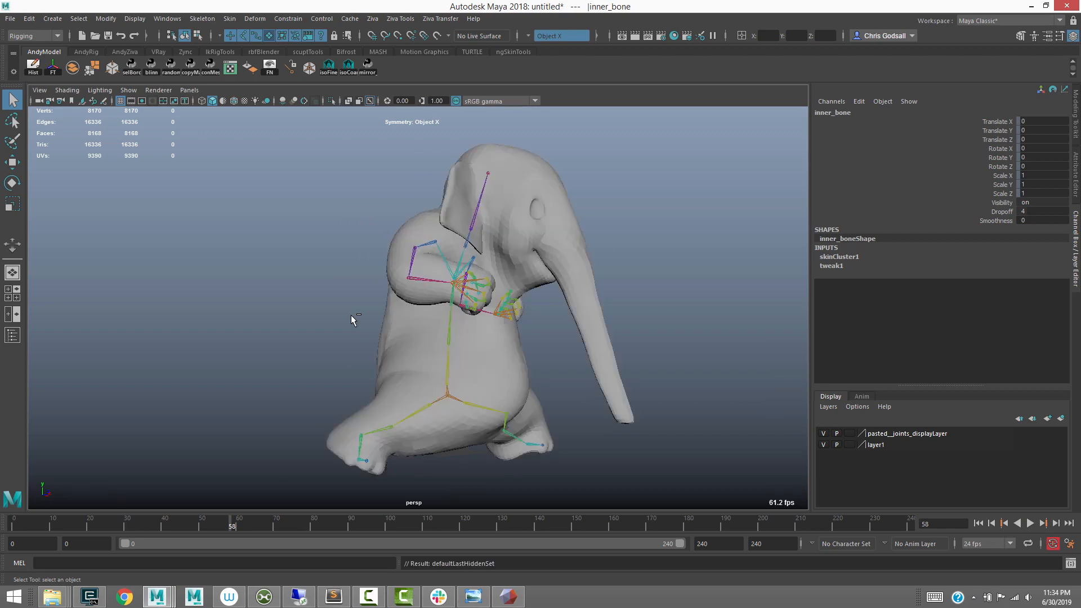
{"action": "left_click_drag", "start_coordinate": [463, 309], "coordinate": [386, 362], "text": "alt"}
{"action": "left_click", "coordinate": [380, 366]}
{"action": "left_click_drag", "start_coordinate": [477, 299], "coordinate": [409, 329], "text": "alt"}
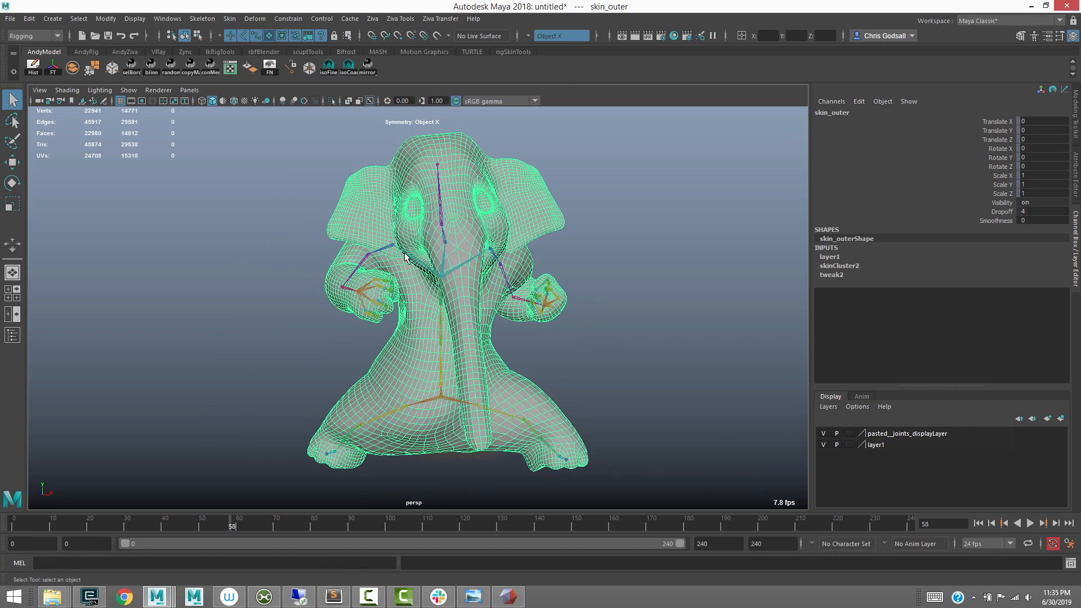
Consult the Ziva Character Pipeline diagram in Windows Photo Viewer and return to Maya
{"action": "mouse_move", "coordinate": [473, 596]}
{"action": "left_click", "coordinate": [504, 533]}
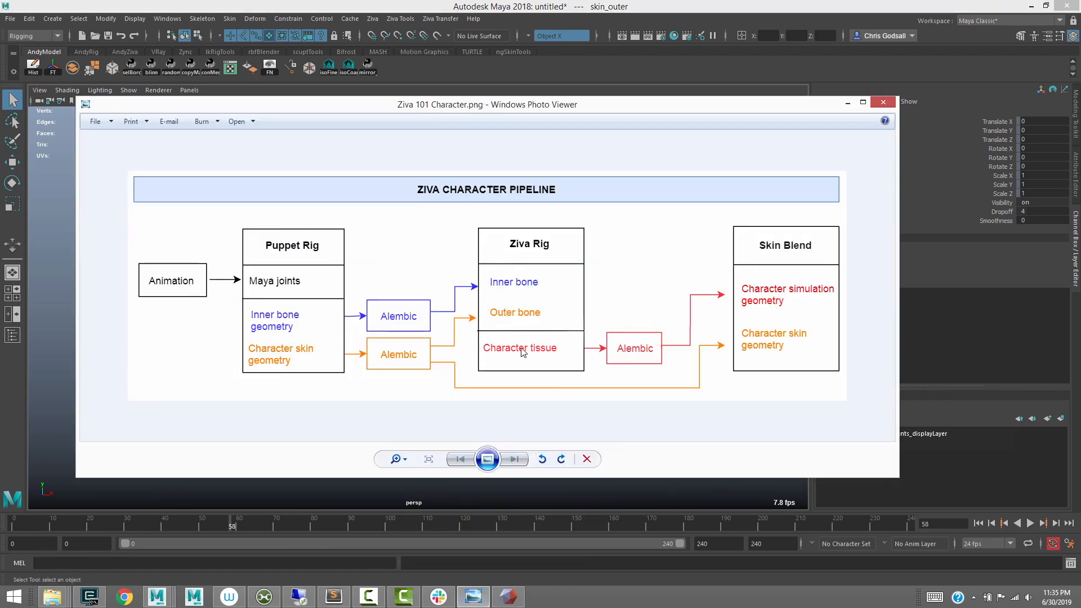
{"action": "left_click", "coordinate": [847, 103]}
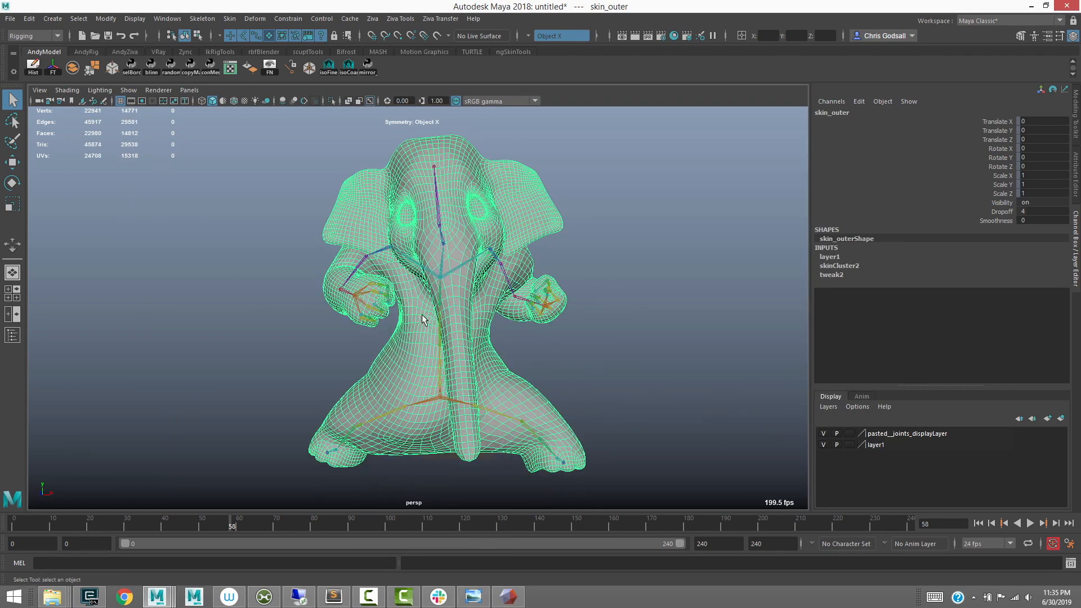
{"action": "mouse_move", "coordinate": [403, 343]}
{"action": "left_mouse_down", "text": "alt"}
{"action": "mouse_move", "coordinate": [360, 343]}
{"action": "mouse_move", "coordinate": [411, 331]}
{"action": "mouse_move", "coordinate": [347, 346]}
{"action": "mouse_move", "coordinate": [462, 341]}
{"action": "mouse_move", "coordinate": [376, 356]}
{"action": "mouse_move", "coordinate": [426, 361]}
{"action": "mouse_move", "coordinate": [471, 309]}
{"action": "mouse_move", "coordinate": [404, 356]}
{"action": "left_mouse_up", "text": "alt"}
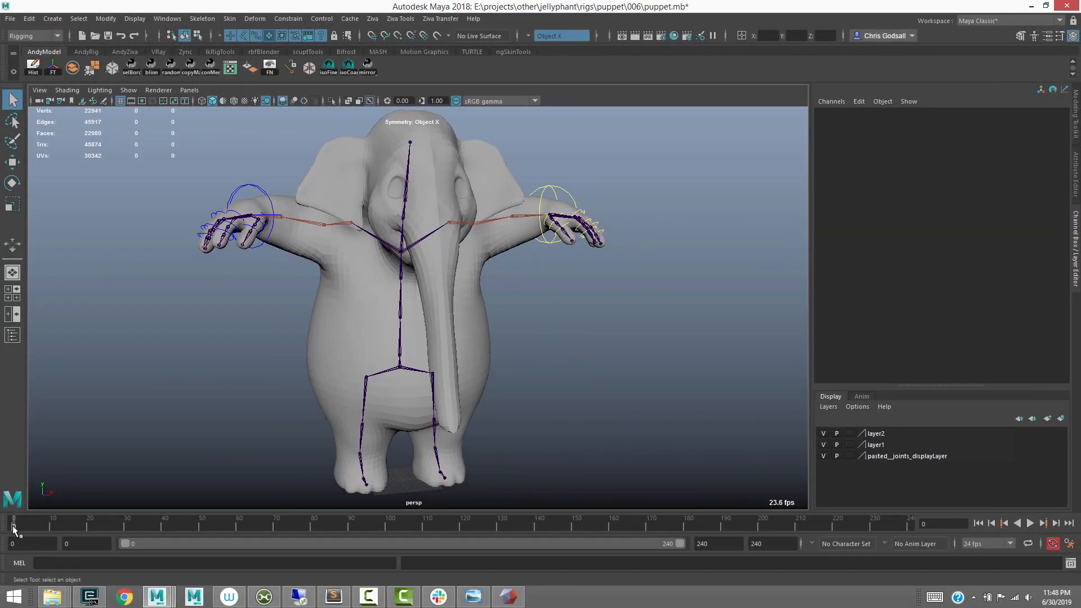
Scrub the puppet.mb rig to frame 51 and select r_elbow_secondaryctrl to examine the secondary controls adjusting the arms
{"action": "left_click_drag", "start_coordinate": [13, 526], "coordinate": [219, 513]}
{"action": "left_click_drag", "start_coordinate": [361, 316], "coordinate": [343, 372], "text": "alt"}
{"action": "left_click_drag", "start_coordinate": [229, 526], "coordinate": [204, 515]}
{"action": "scroll", "coordinate": [269, 328], "scroll_direction": "up", "scroll_amount": 3}
{"action": "left_click", "coordinate": [268, 331]}
{"action": "middle_click_drag", "start_coordinate": [269, 331], "coordinate": [292, 370], "text": "alt"}
{"action": "left_click_drag", "start_coordinate": [292, 371], "coordinate": [275, 357], "text": "alt"}
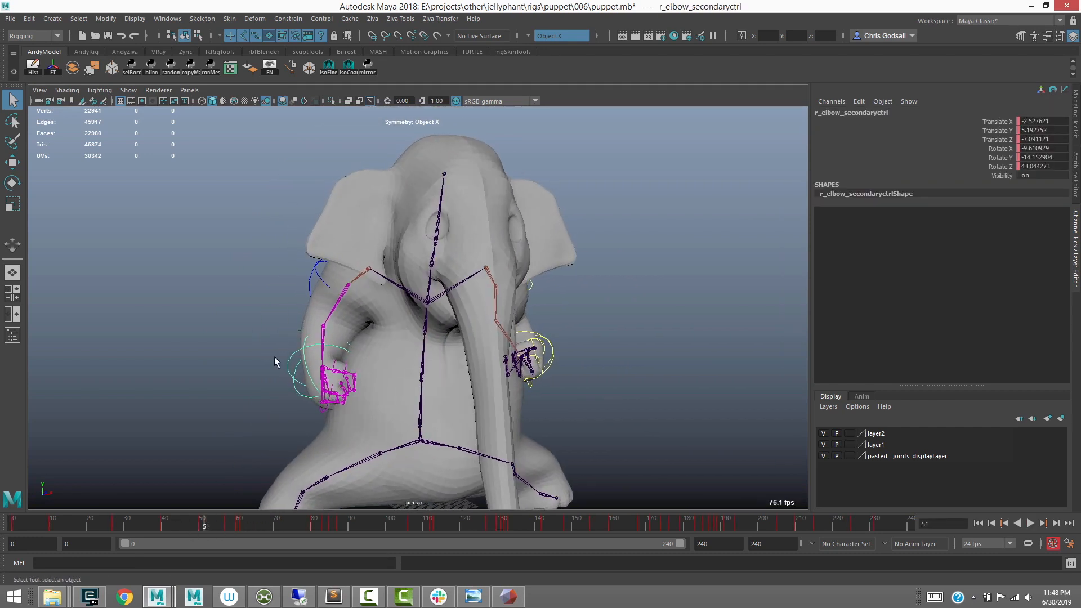
{"action": "left_click", "coordinate": [287, 312]}
{"action": "middle_click_drag", "start_coordinate": [334, 341], "coordinate": [313, 299], "text": "alt"}
{"action": "scroll", "coordinate": [313, 299], "scroll_direction": "down", "scroll_amount": 2}
{"action": "left_click_drag", "start_coordinate": [314, 299], "coordinate": [286, 317], "text": "alt"}
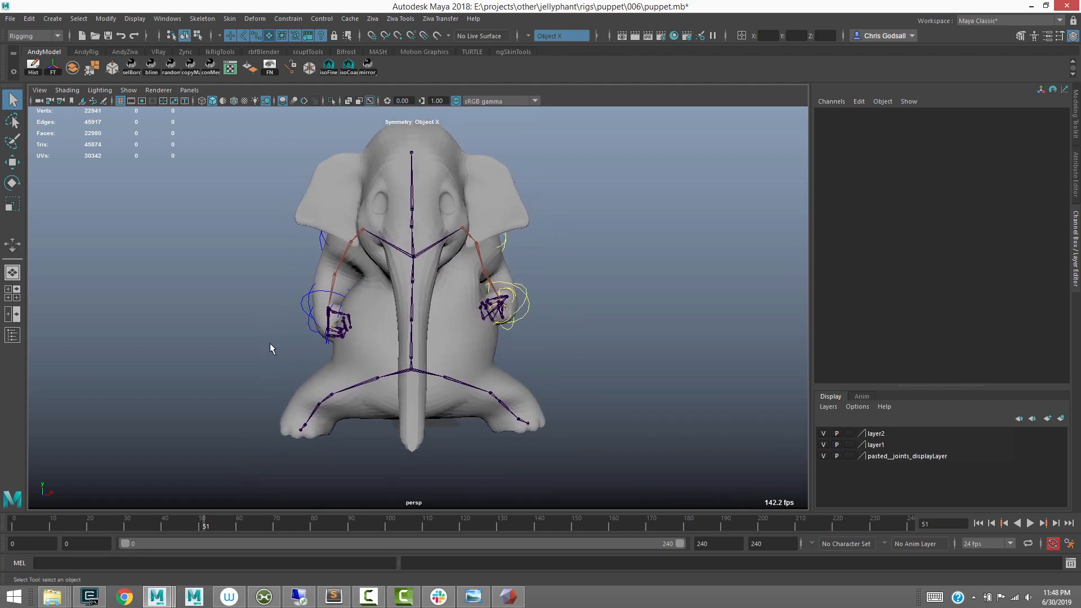
Examine the isolated outer skin's bent arms and body at frame 59, return to frame 0 and end the isolation
{"action": "left_click_drag", "start_coordinate": [237, 521], "coordinate": [184, 457]}
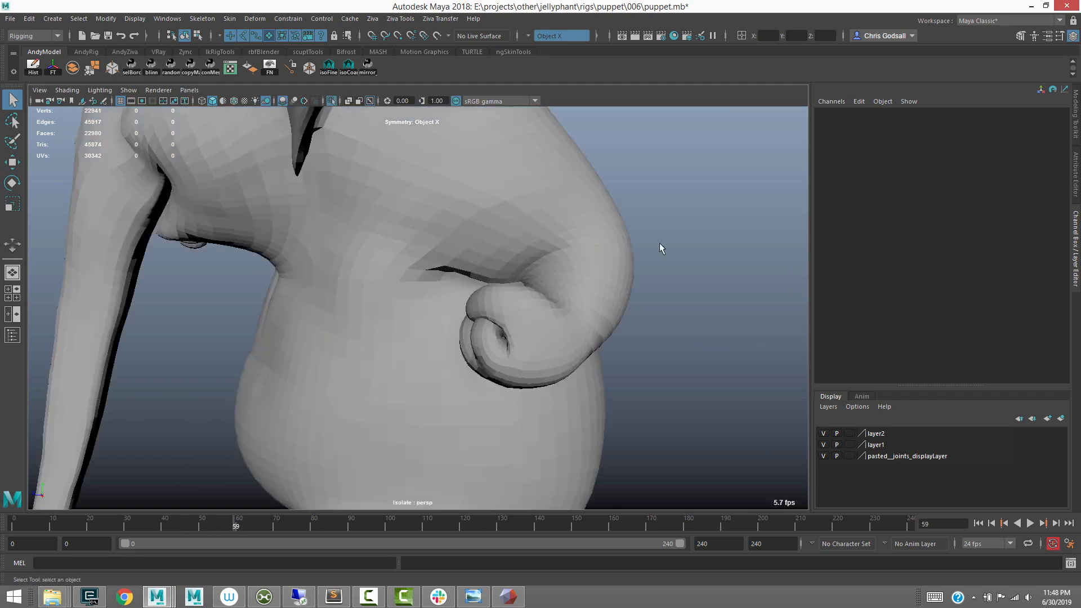
{"action": "right_click_drag", "start_coordinate": [659, 246], "coordinate": [485, 288], "text": "alt"}
{"action": "left_click_drag", "start_coordinate": [485, 288], "coordinate": [482, 371], "text": "alt"}
{"action": "left_click_drag", "start_coordinate": [472, 306], "coordinate": [371, 331], "text": "alt"}
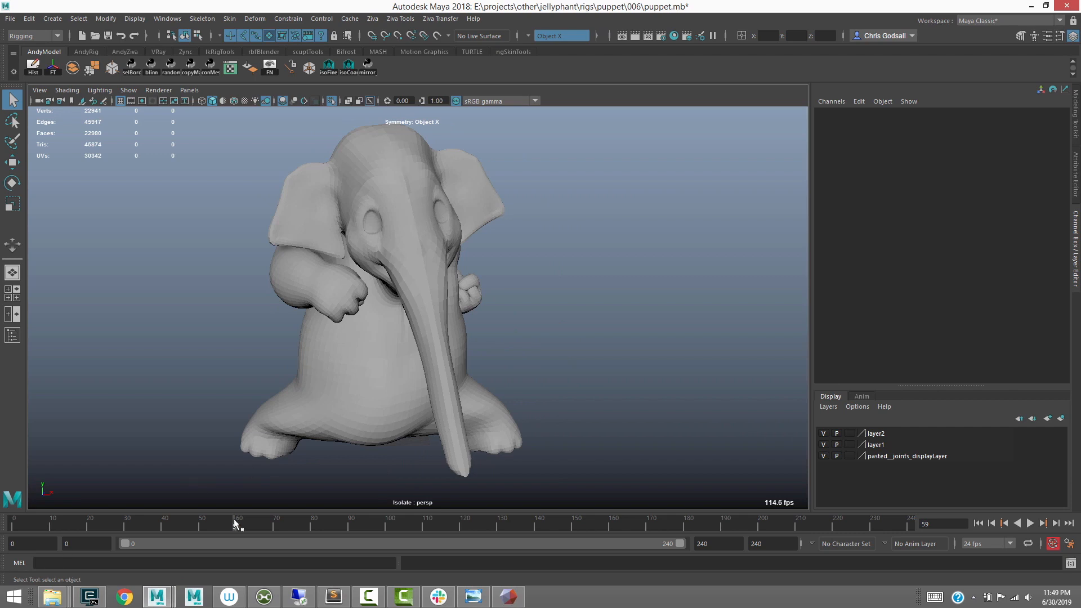
{"action": "left_click_drag", "start_coordinate": [235, 523], "coordinate": [3, 514]}
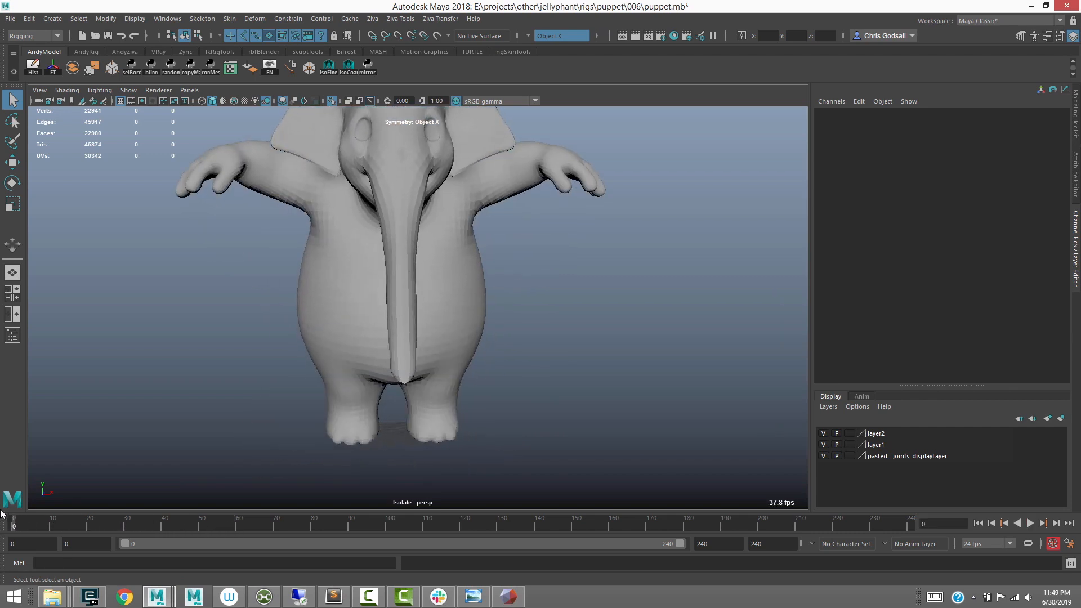
{"action": "key", "text": "ctrl+1"}
Start an Alembic export of the selected skin_outer_skinned mesh with a cache range of frames 1 to 240
{"action": "left_click", "coordinate": [320, 285]}
{"action": "left_click_drag", "start_coordinate": [265, 321], "coordinate": [298, 311], "text": "alt"}
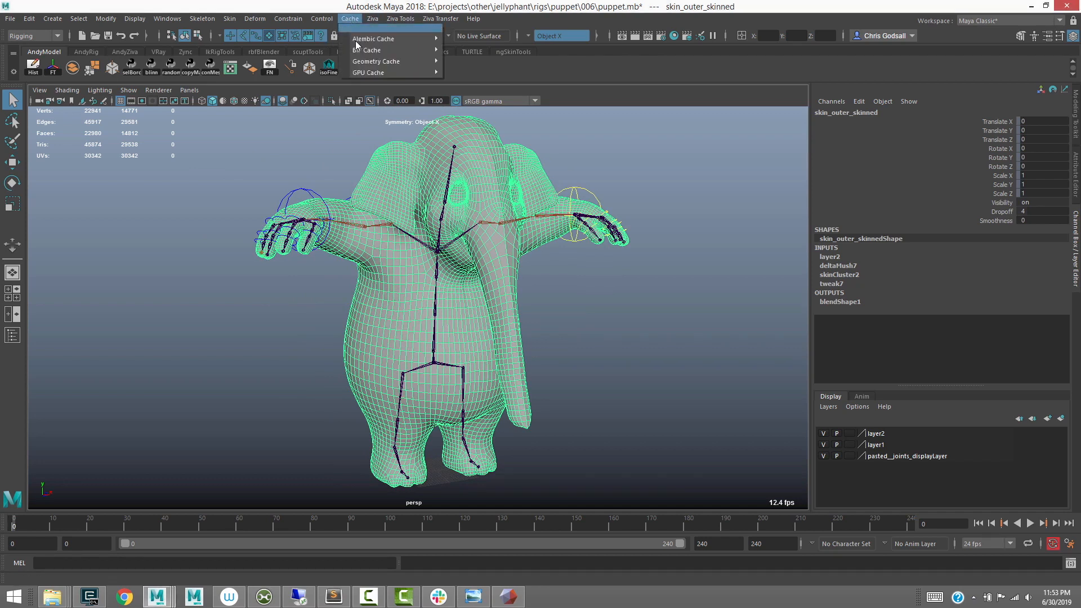
{"action": "left_click", "coordinate": [351, 21]}
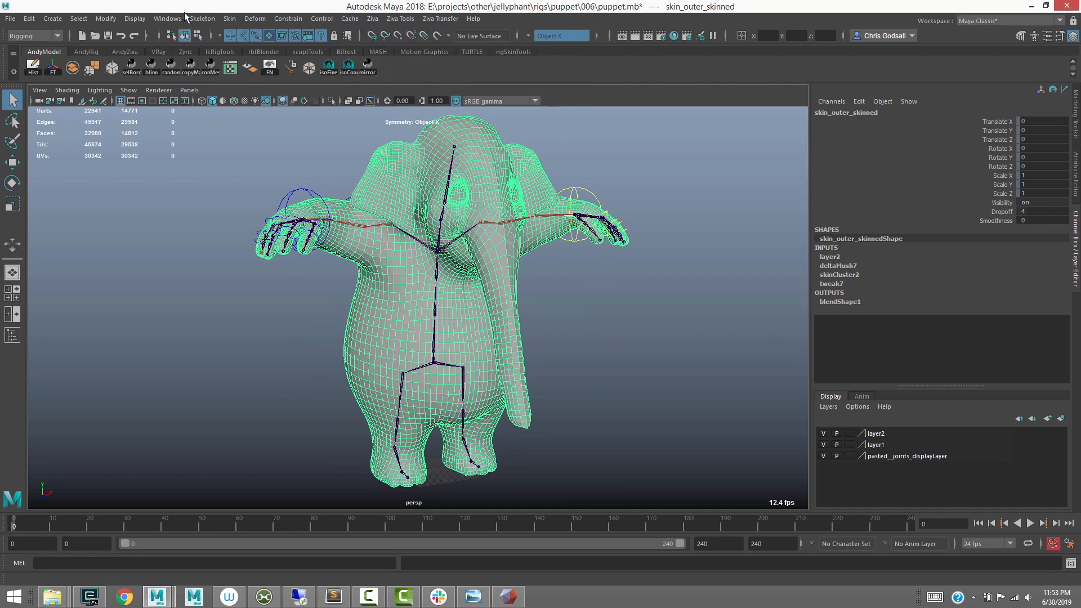
{"action": "left_click", "coordinate": [356, 22]}
{"action": "mouse_move", "coordinate": [369, 45]}
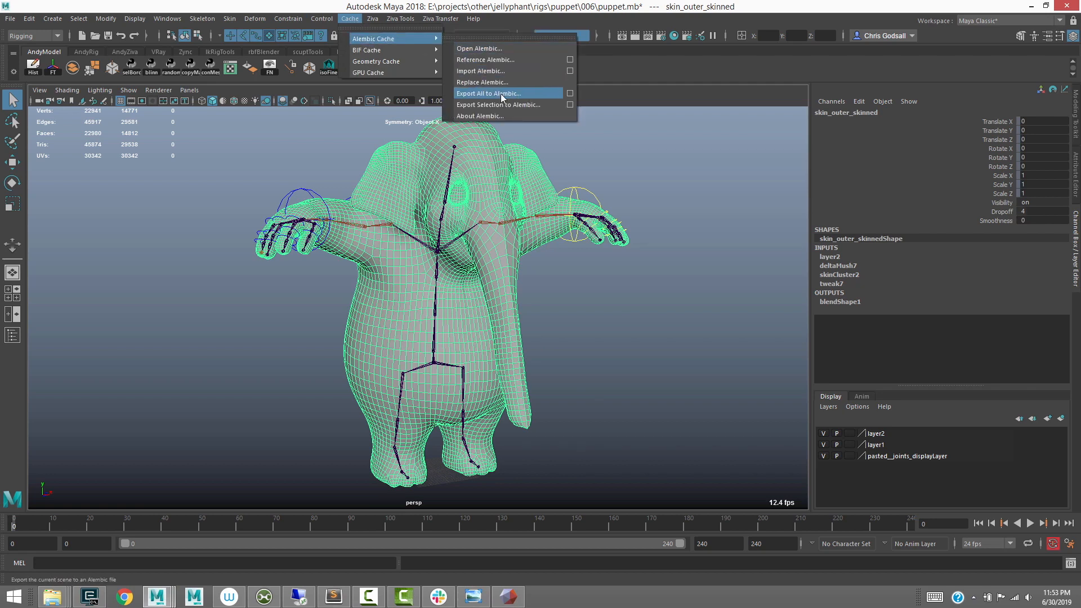
{"action": "left_click", "coordinate": [570, 105]}
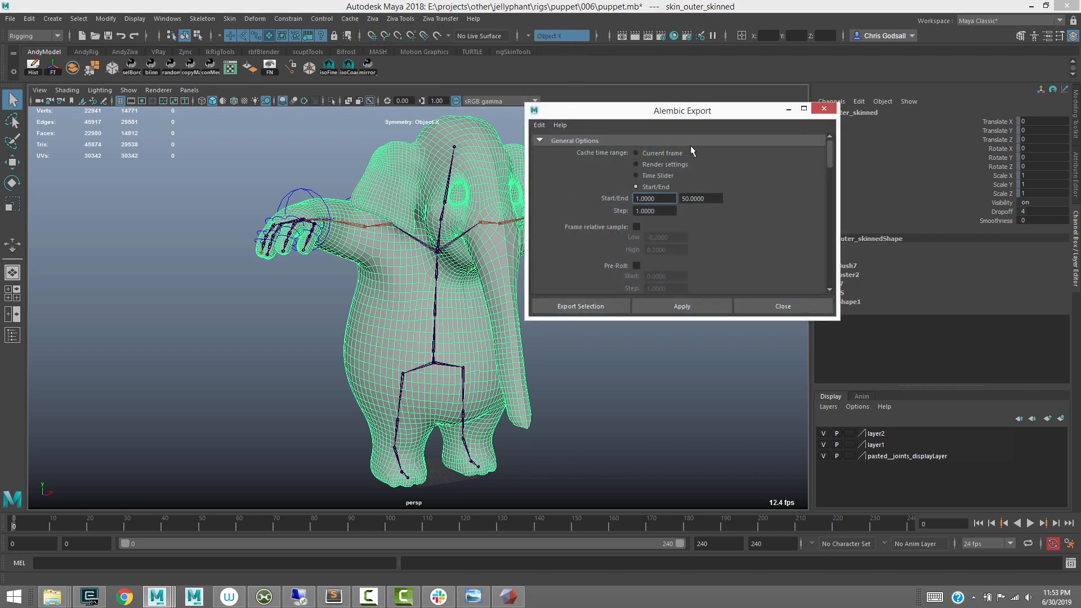
{"action": "key", "text": "Tab"}
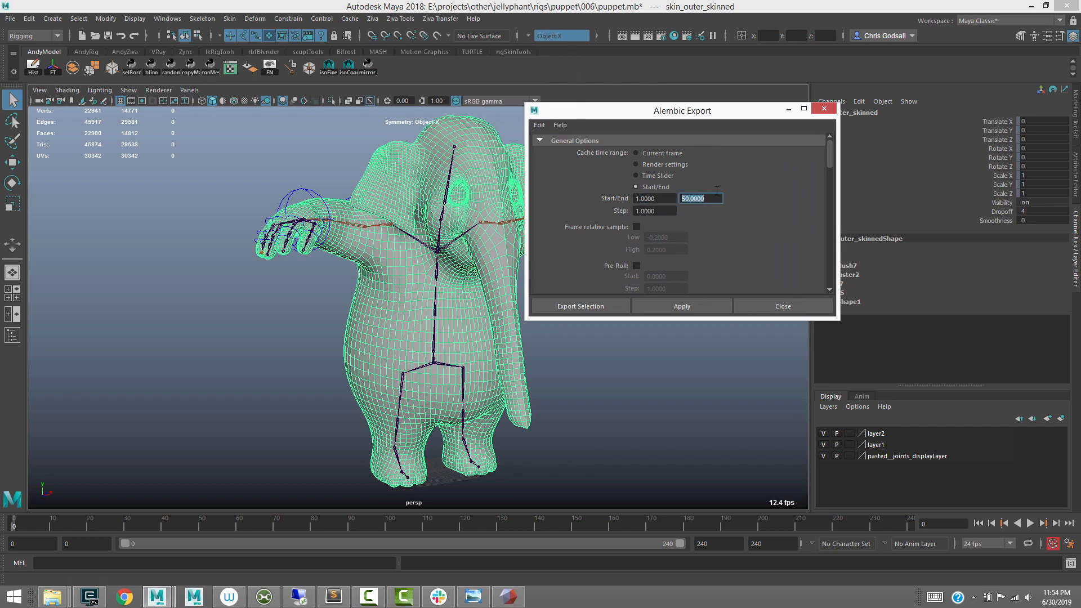
{"action": "type", "text": "240"}
{"action": "key", "text": "Return"}
{"action": "left_click", "coordinate": [579, 306]}
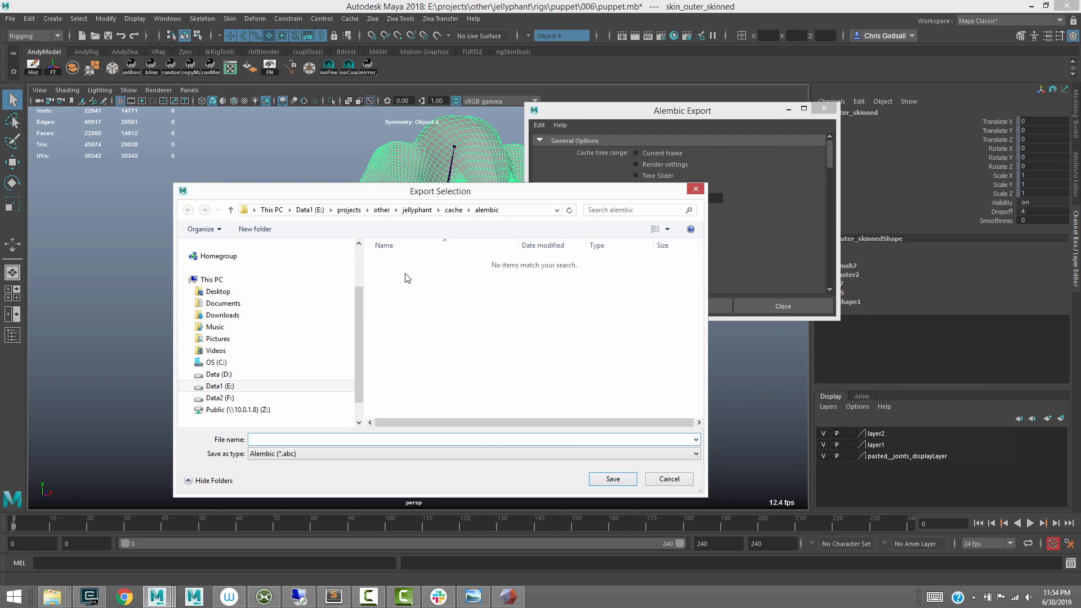
Create a folder named bakes in the jellyphant project folder and open it
{"action": "left_click", "coordinate": [417, 210]}
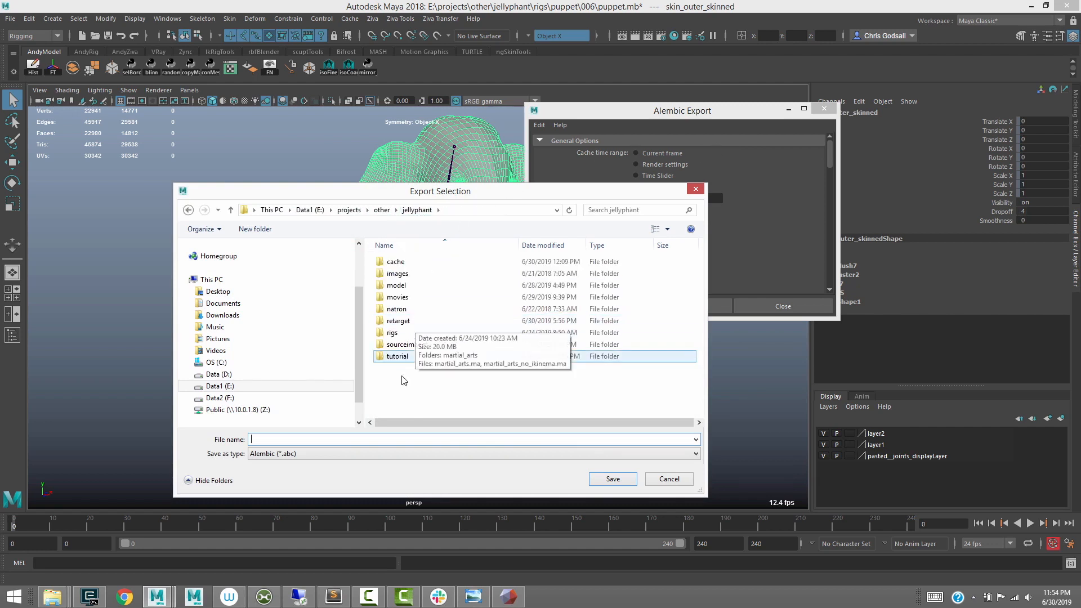
{"action": "key", "text": "ctrl+shift+n"}
{"action": "type", "text": "bakes"}
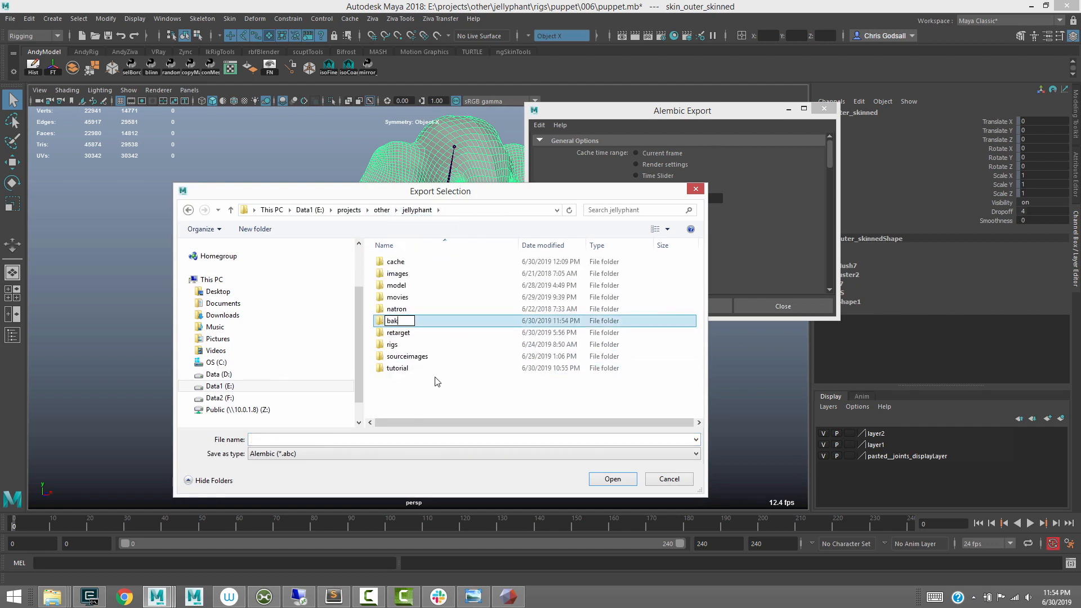
{"action": "key", "text": "Return"}
{"action": "key", "text": "Return"}
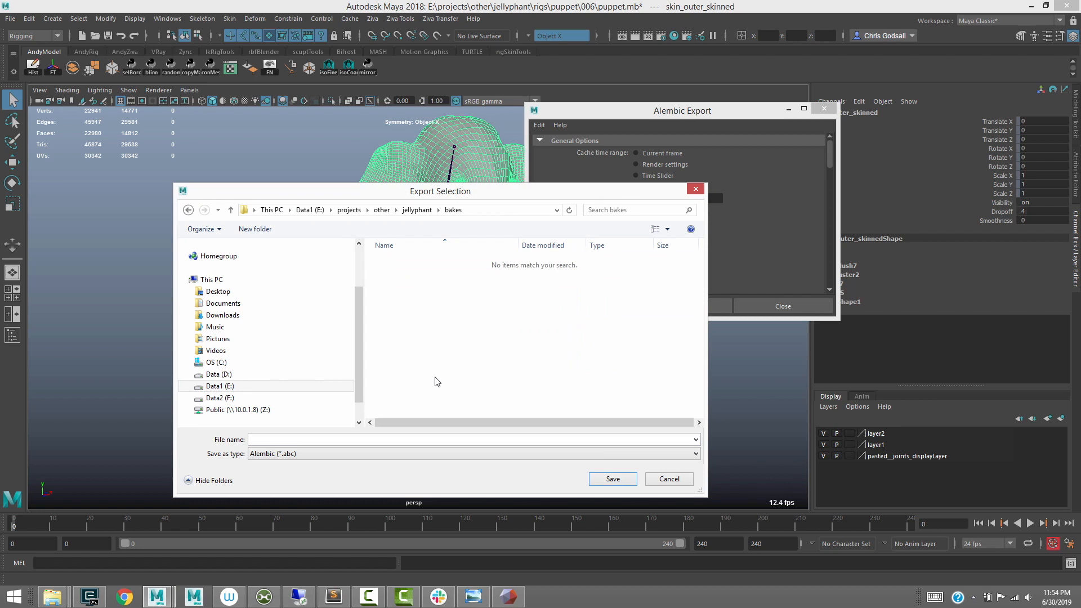
Create a martial_arts folder inside bakes and open it
{"action": "key", "text": "ctrl+shift+n"}
{"action": "type", "text": "matri"}
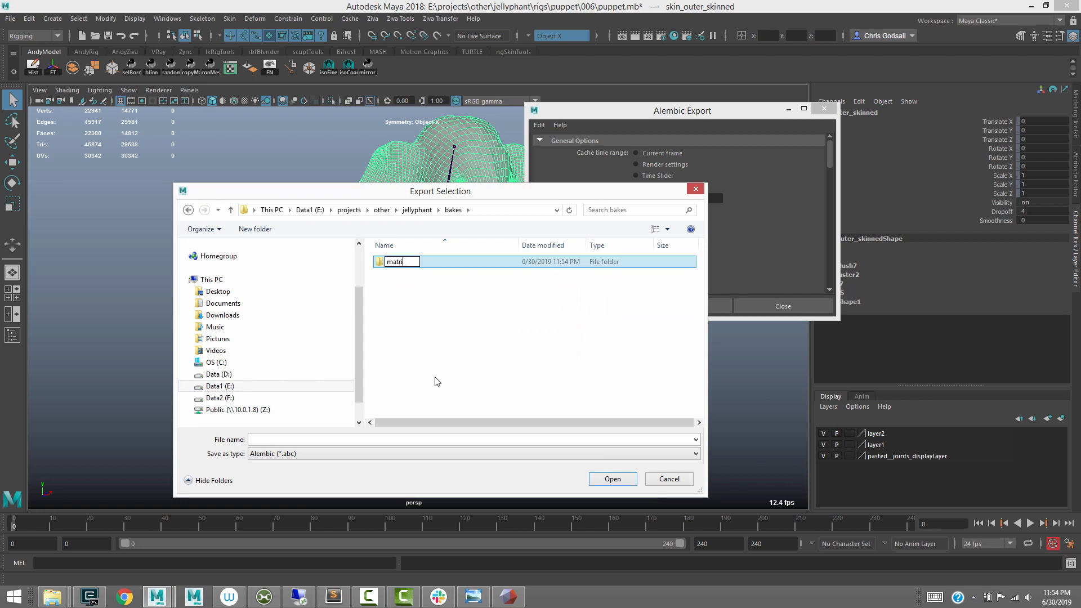
{"action": "type", "text": "al_art"}
{"action": "key", "text": "Return"}
{"action": "key", "text": "Return"}
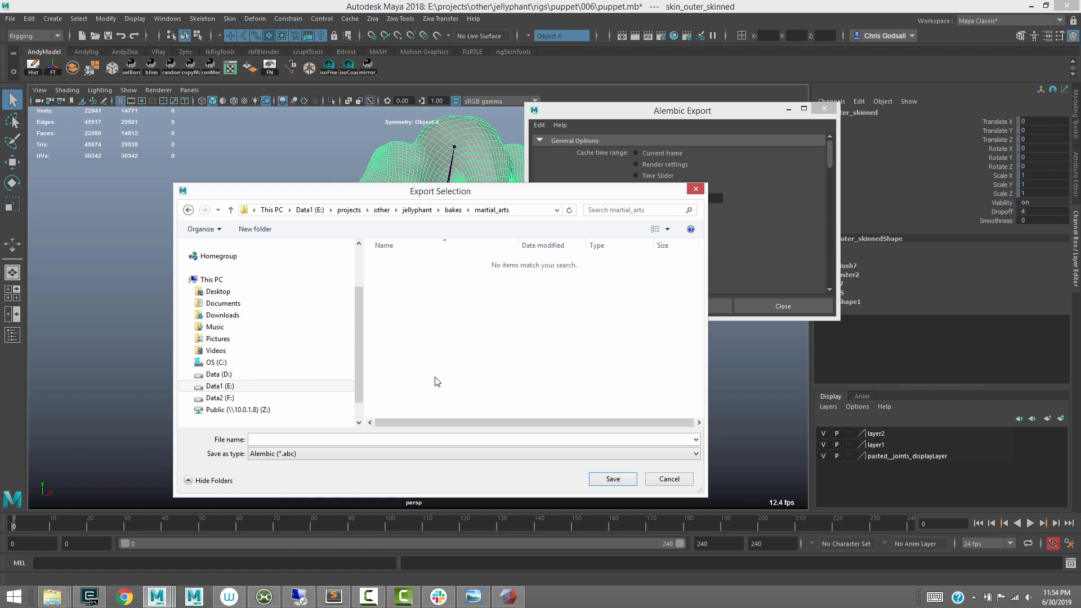
Create an outer_skincluster folder inside martial_arts and open it as the destination for the Alembic file
{"action": "key", "text": "ctrl+shift+n"}
{"action": "type", "text": "outer_skin"}
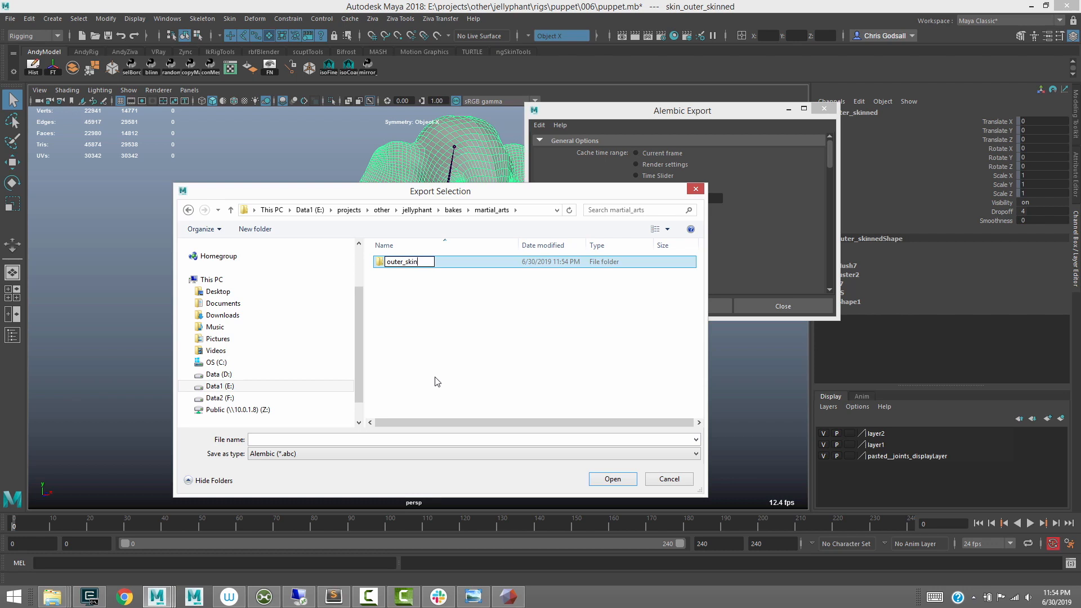
{"action": "type", "text": "cluster"}
{"action": "key", "text": "Return"}
{"action": "key", "text": "Return"}
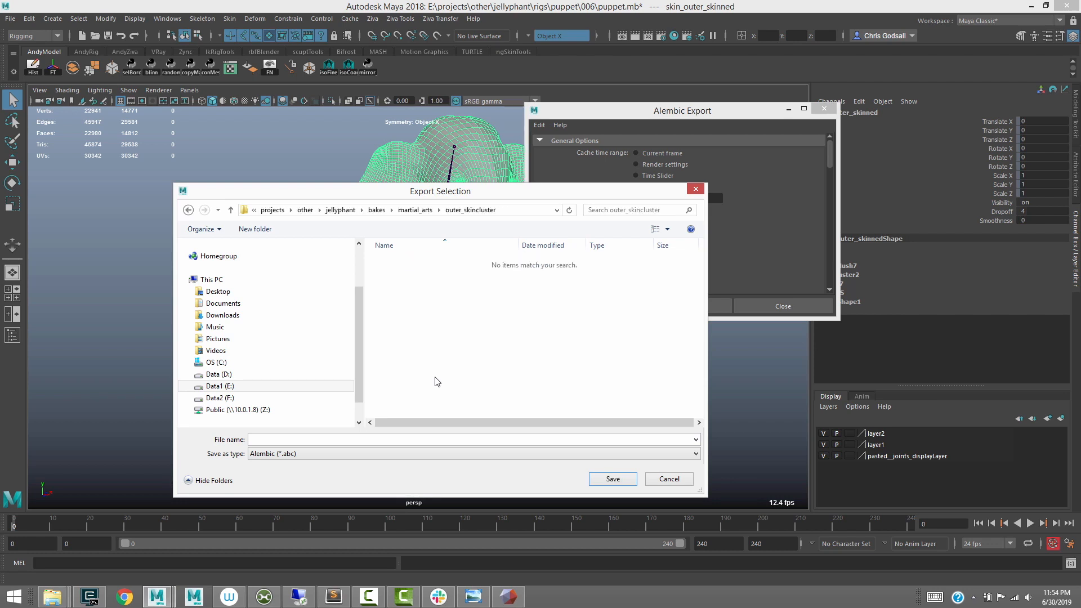
{"action": "left_click", "coordinate": [339, 435]}
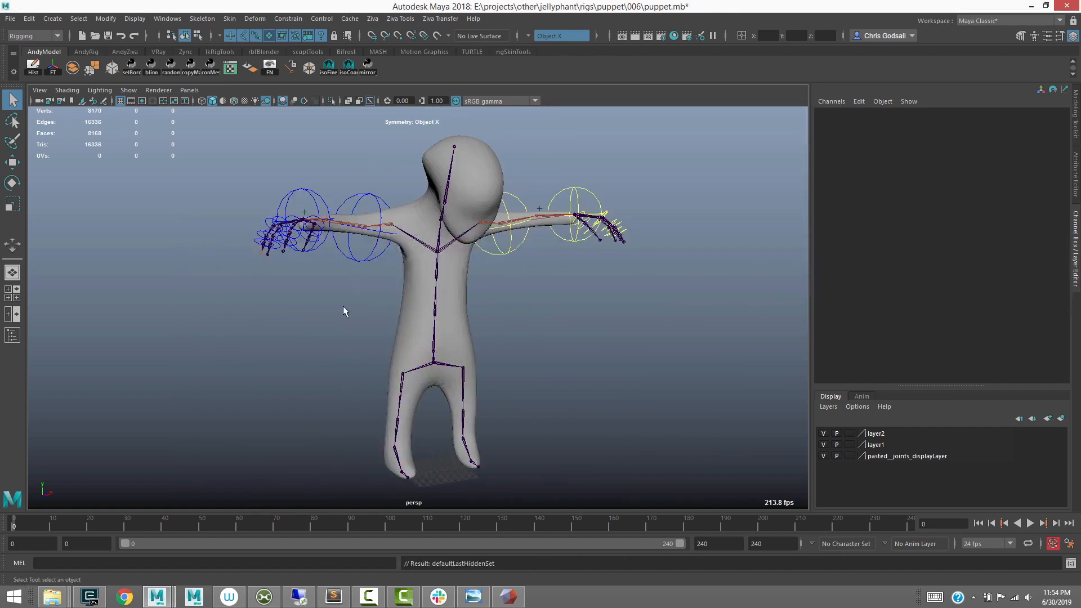
Start an Alembic export of the selected body_bone mesh and create an inner_bone folder inside martial_arts as its destination
{"action": "left_click", "coordinate": [386, 259]}
{"action": "left_click", "coordinate": [349, 19]}
{"action": "mouse_move", "coordinate": [383, 40]}
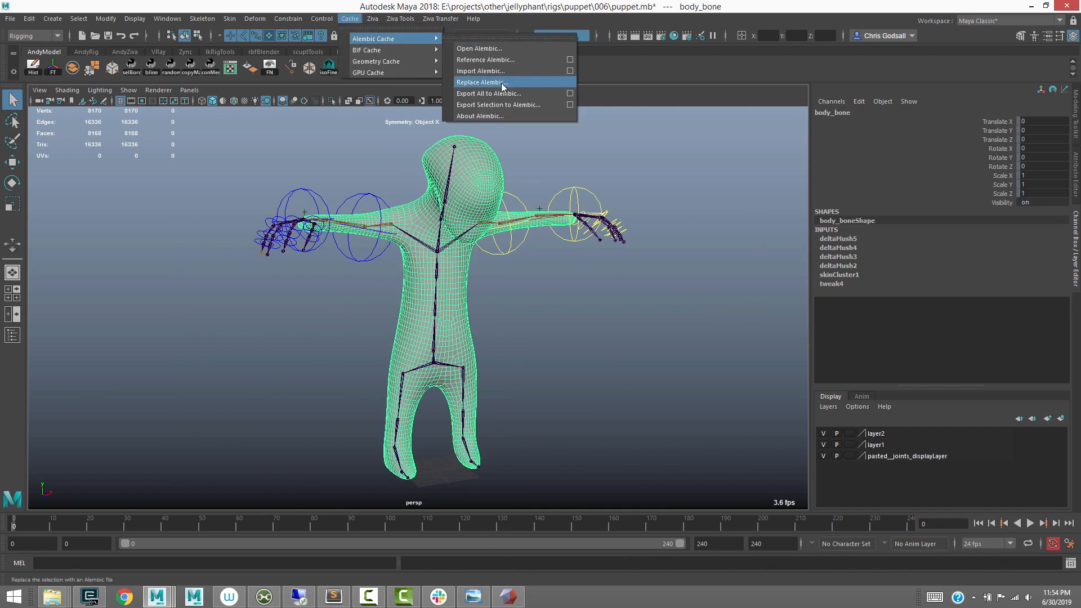
{"action": "left_click", "coordinate": [511, 106]}
{"action": "left_click", "coordinate": [414, 209]}
{"action": "key", "text": "ctrl+shift+n"}
{"action": "type", "text": "inner_bone"}
{"action": "key", "text": "Return"}
{"action": "key", "text": "Return"}
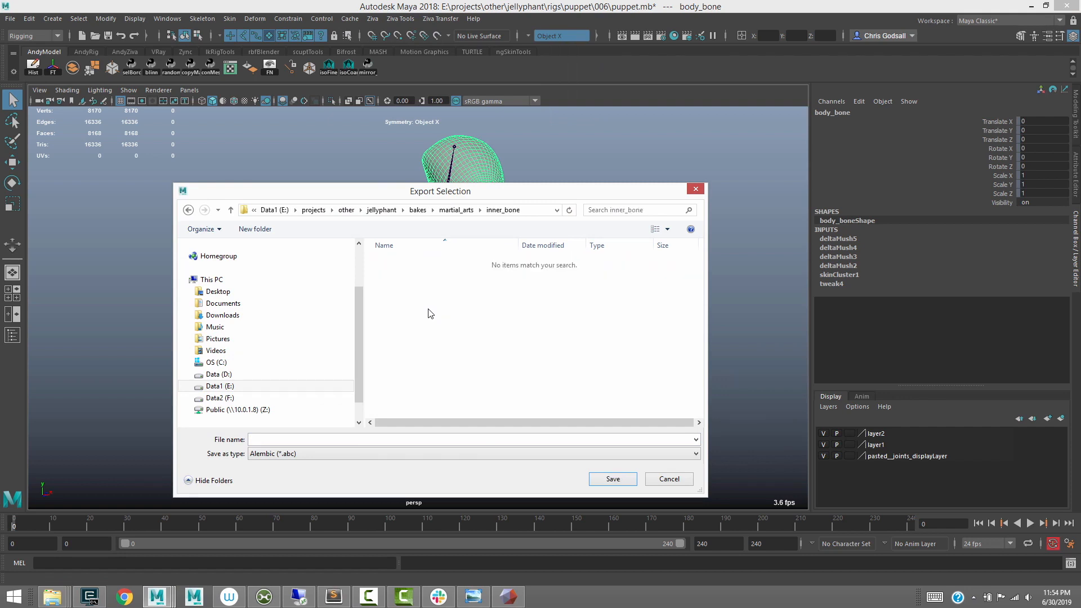
Save the inner bone's Alembic cache as bake.0001 in the inner_bone folder
{"action": "left_click", "coordinate": [293, 442]}
{"action": "type", "text": "bake.0001"}
{"action": "left_click", "coordinate": [622, 481]}
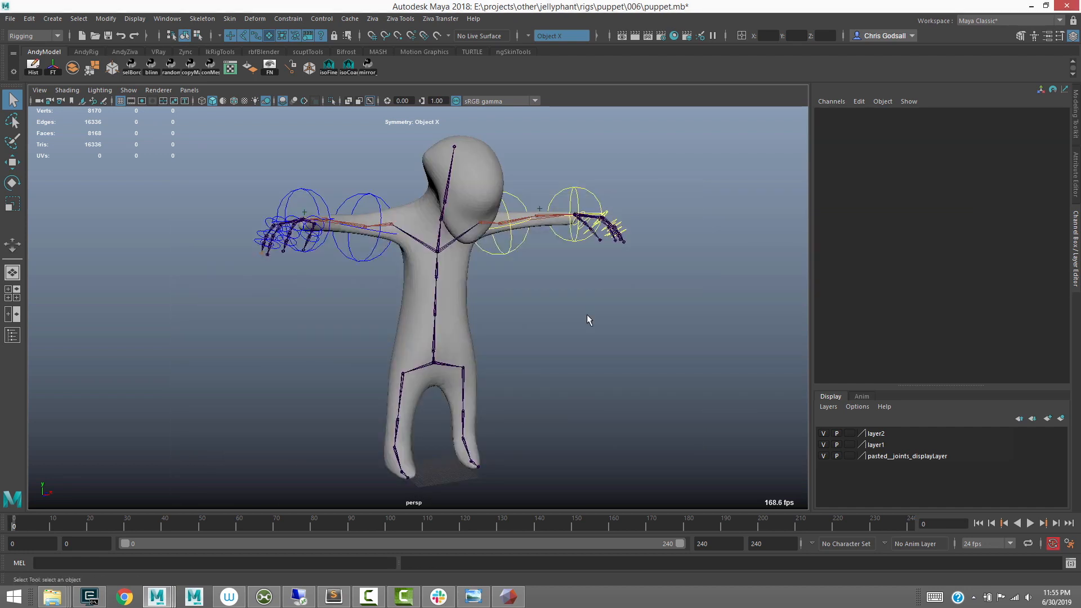
Review the Ziva Character Pipeline diagram in Windows Photo Viewer and return to the Maya scene with the outer_skin and inner_bone meshes
{"action": "left_click", "coordinate": [472, 596]}
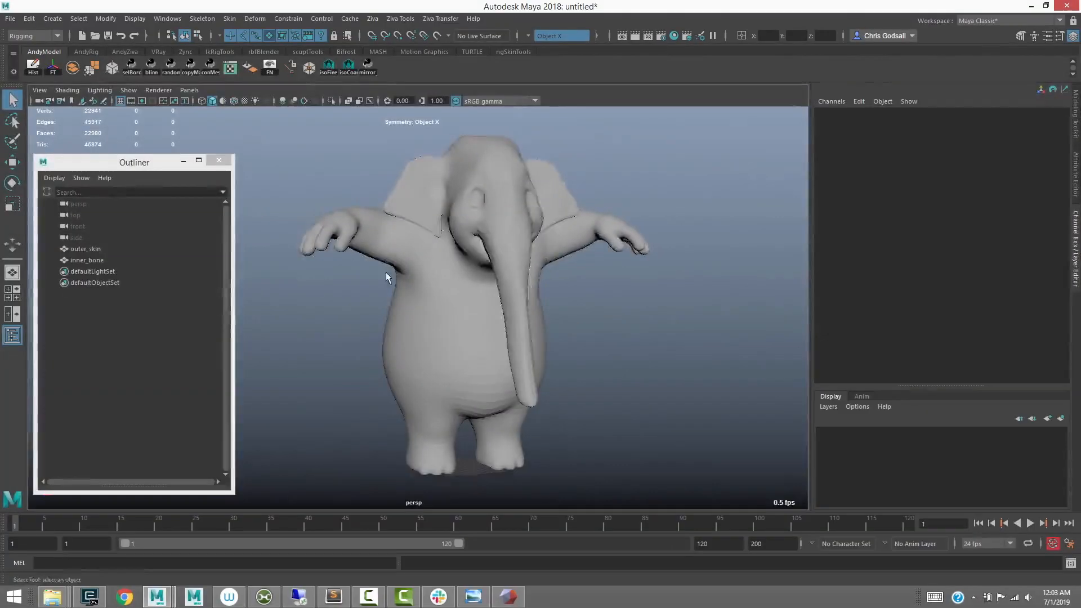
{"action": "left_click_drag", "start_coordinate": [386, 271], "coordinate": [349, 272], "text": "alt"}
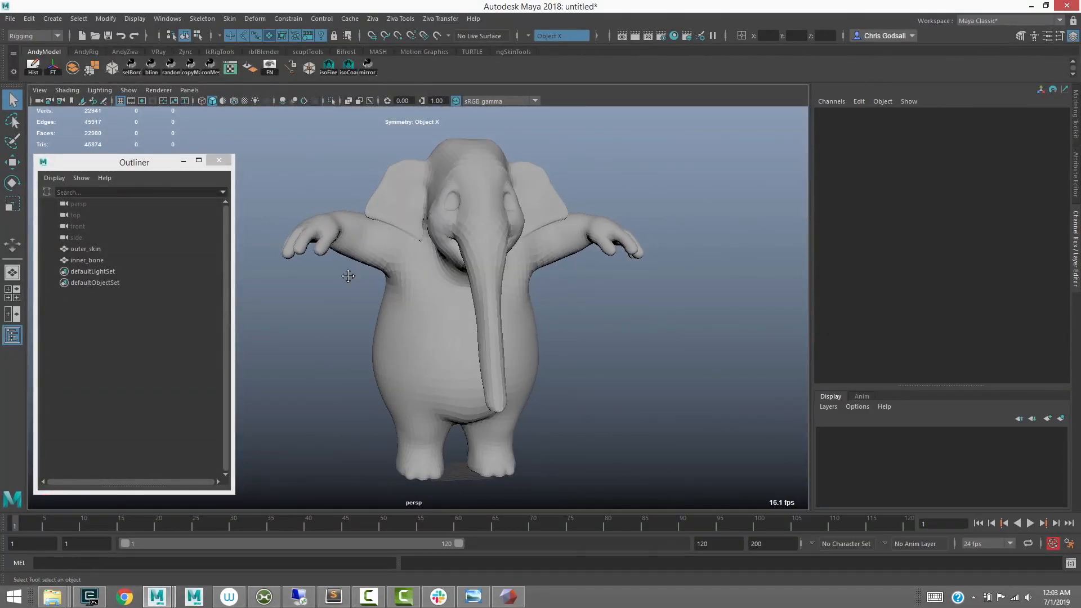
{"action": "left_click", "coordinate": [473, 596]}
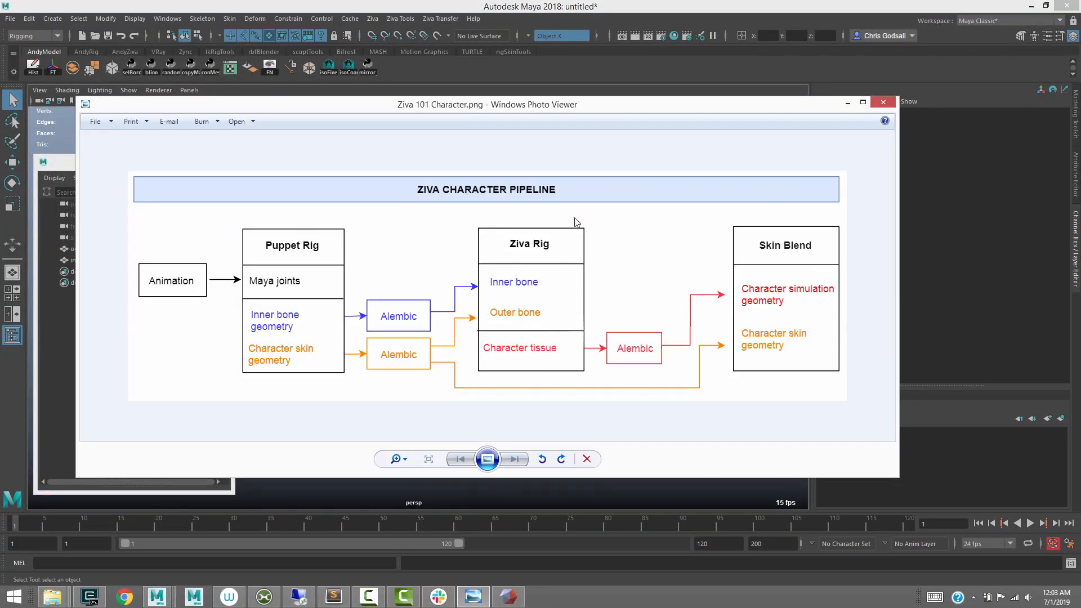
{"action": "left_click", "coordinate": [847, 104]}
Hide outer_skin to inspect the inner_bone mesh on its own, and unhide outer_skin
{"action": "left_click", "coordinate": [86, 249]}
{"action": "mouse_move", "coordinate": [381, 309]}
{"action": "left_mouse_down", "text": "alt"}
{"action": "mouse_move", "coordinate": [506, 306]}
{"action": "mouse_move", "coordinate": [379, 305]}
{"action": "left_mouse_up", "text": "alt"}
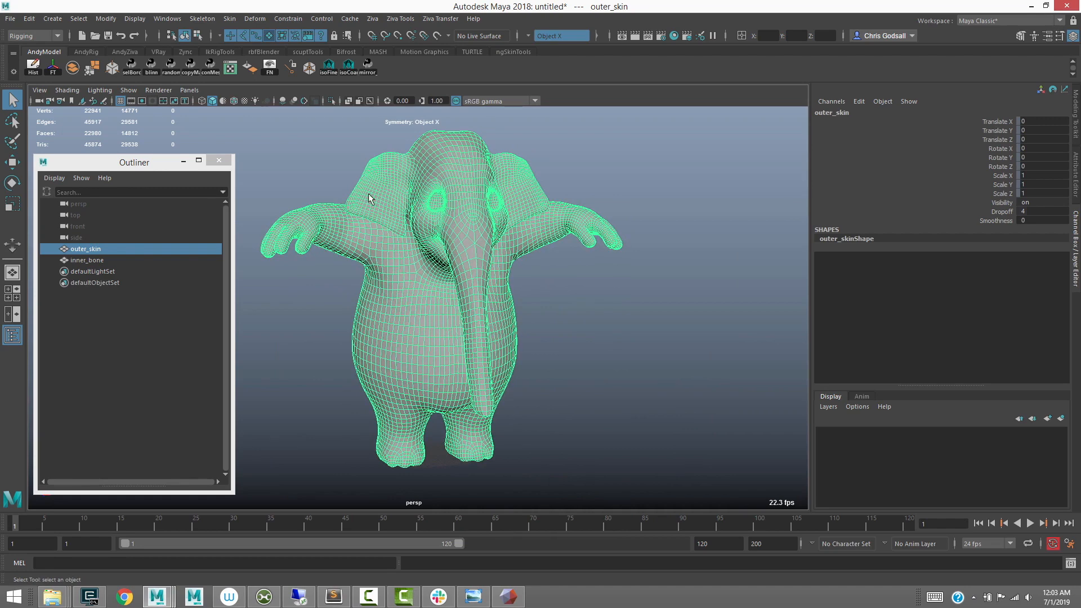
{"action": "key", "text": "ctrl+h"}
{"action": "left_click", "coordinate": [108, 261]}
{"action": "left_click_drag", "start_coordinate": [343, 285], "coordinate": [349, 314], "text": "alt"}
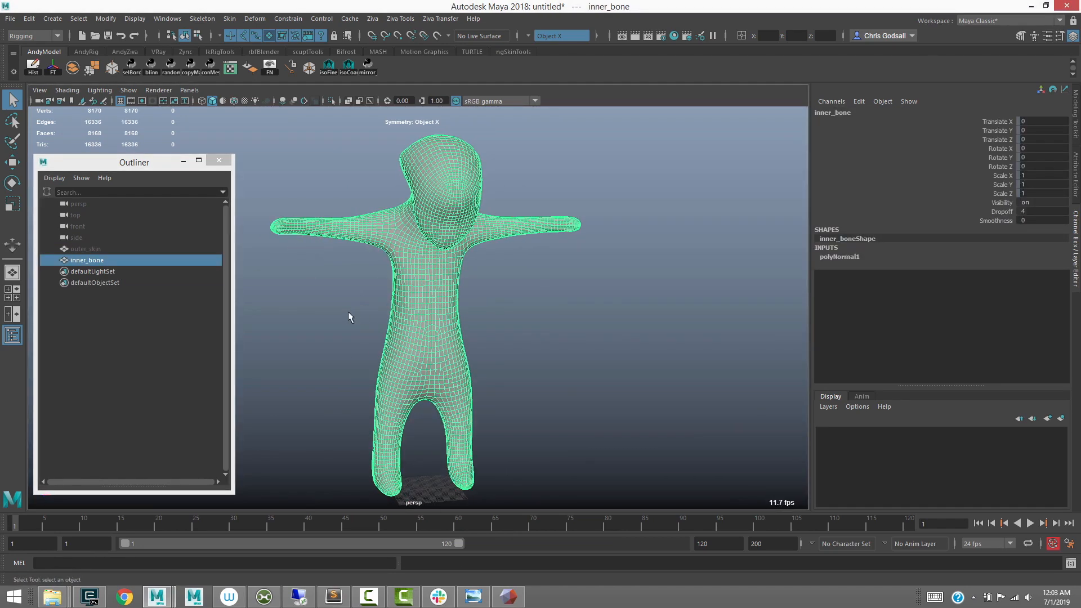
{"action": "left_click", "coordinate": [106, 253]}
{"action": "key", "text": "shift+h"}
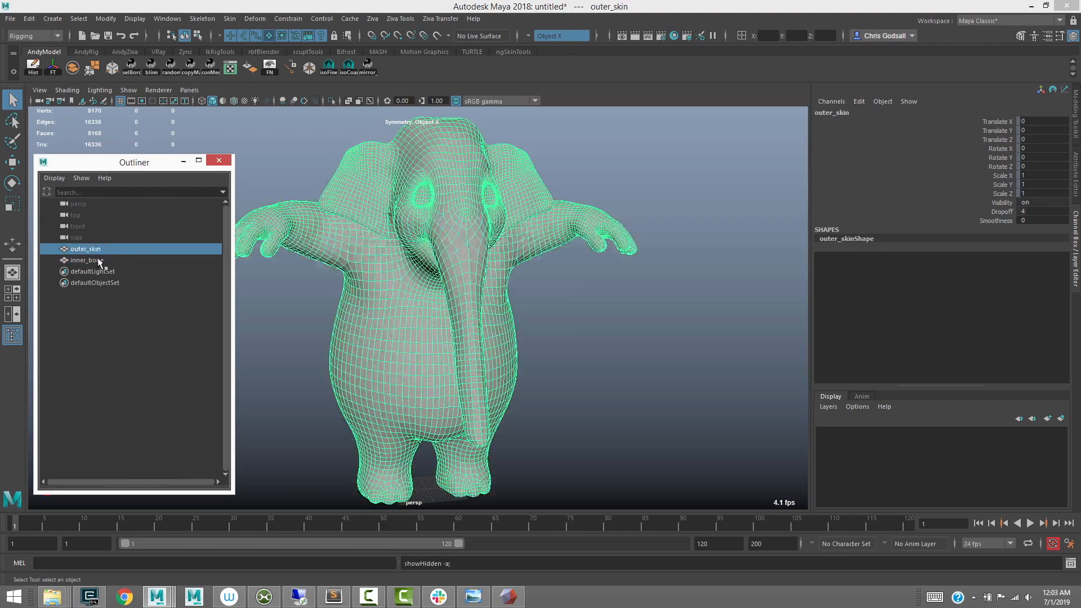
Examine the outer_skin and inner_bone meshes from several angles as the two parts that make up the tissue volume
{"action": "left_click", "coordinate": [95, 250]}
{"action": "left_click_drag", "start_coordinate": [331, 270], "coordinate": [390, 279], "text": "alt"}
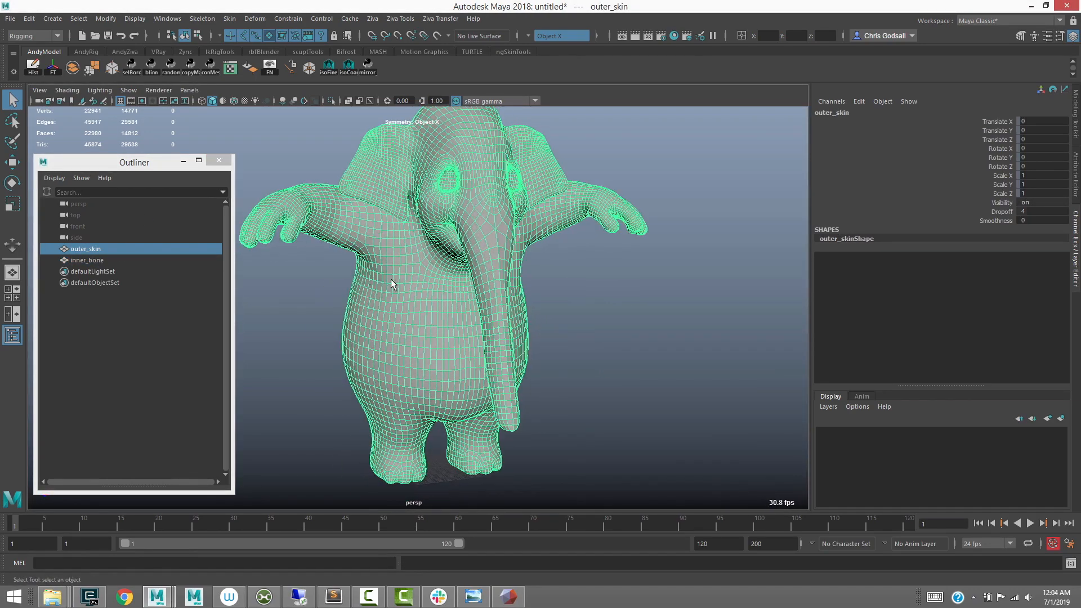
{"action": "left_click_drag", "start_coordinate": [465, 205], "coordinate": [411, 263], "text": "alt"}
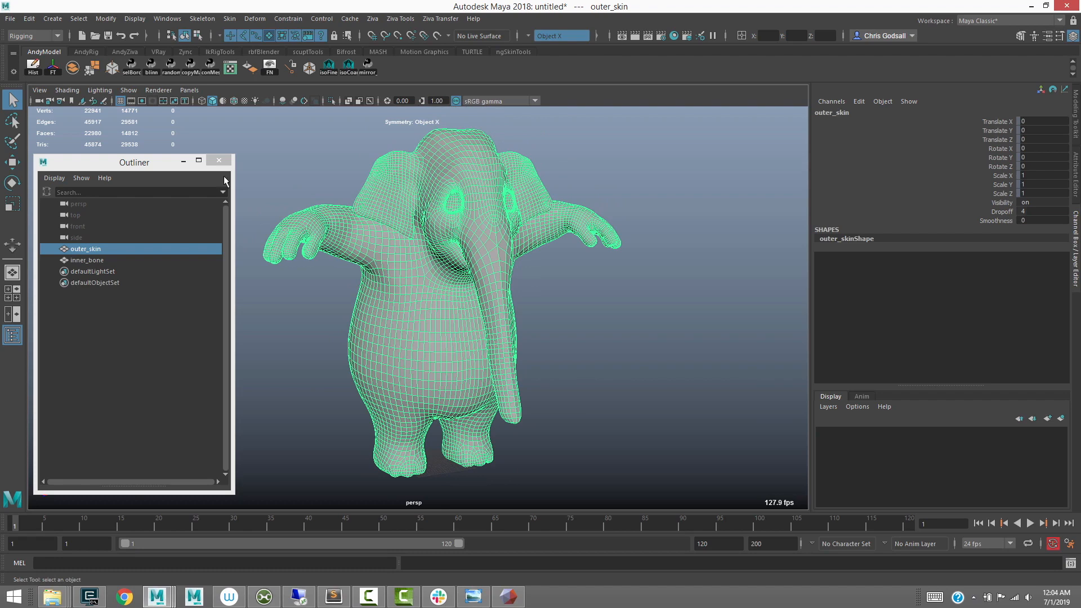
{"action": "left_click", "coordinate": [90, 260], "text": "ctrl"}
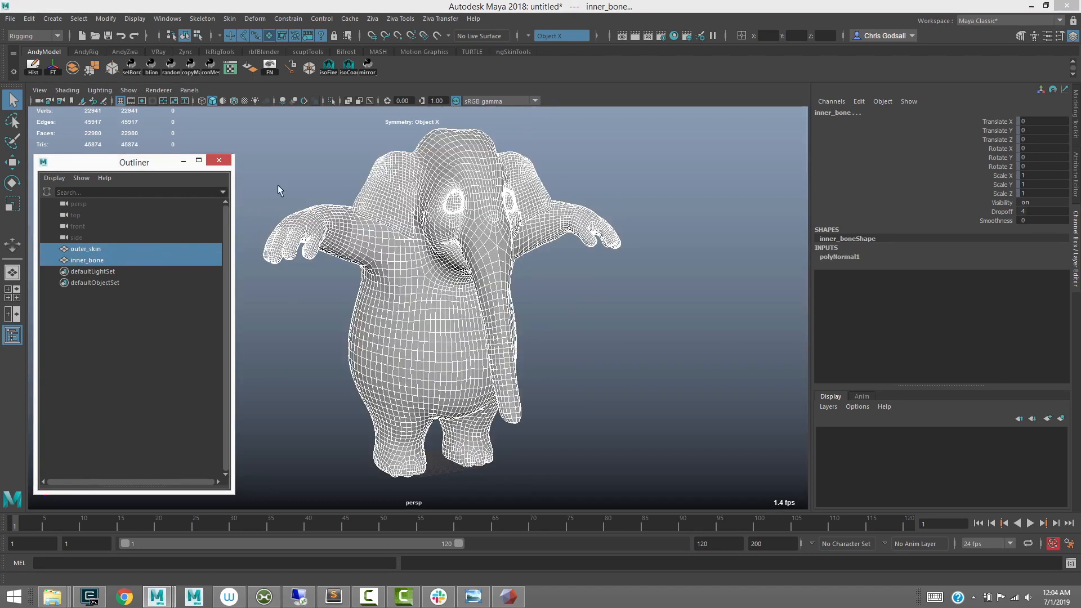
{"action": "mouse_move", "coordinate": [322, 287]}
{"action": "left_mouse_down", "text": "alt"}
{"action": "mouse_move", "coordinate": [519, 285]}
{"action": "mouse_move", "coordinate": [315, 290]}
{"action": "left_mouse_up", "text": "alt"}
{"action": "left_click", "coordinate": [358, 295]}
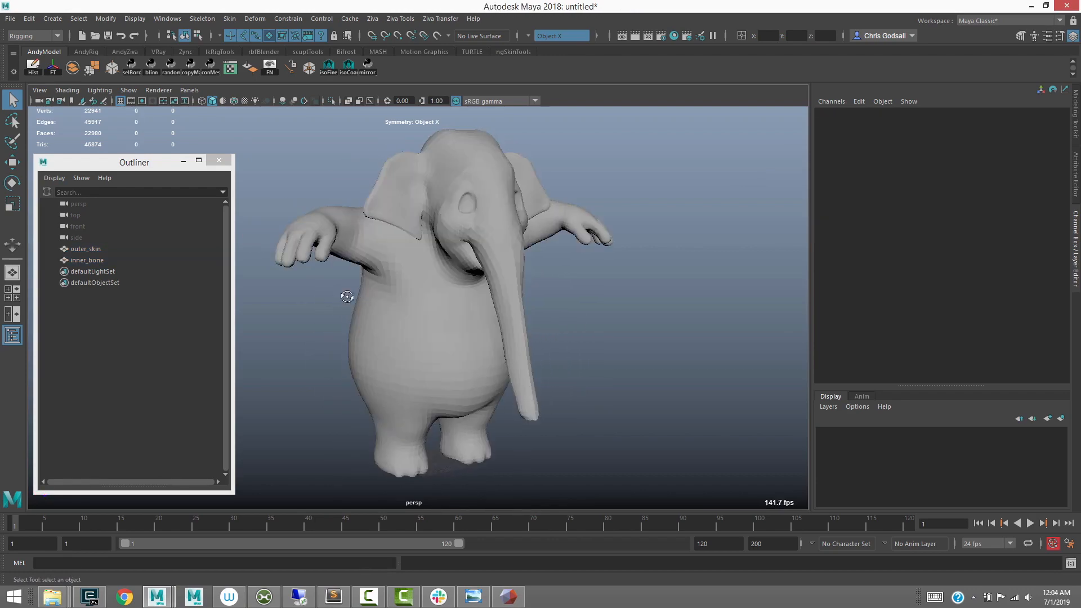
{"action": "left_click", "coordinate": [362, 266]}
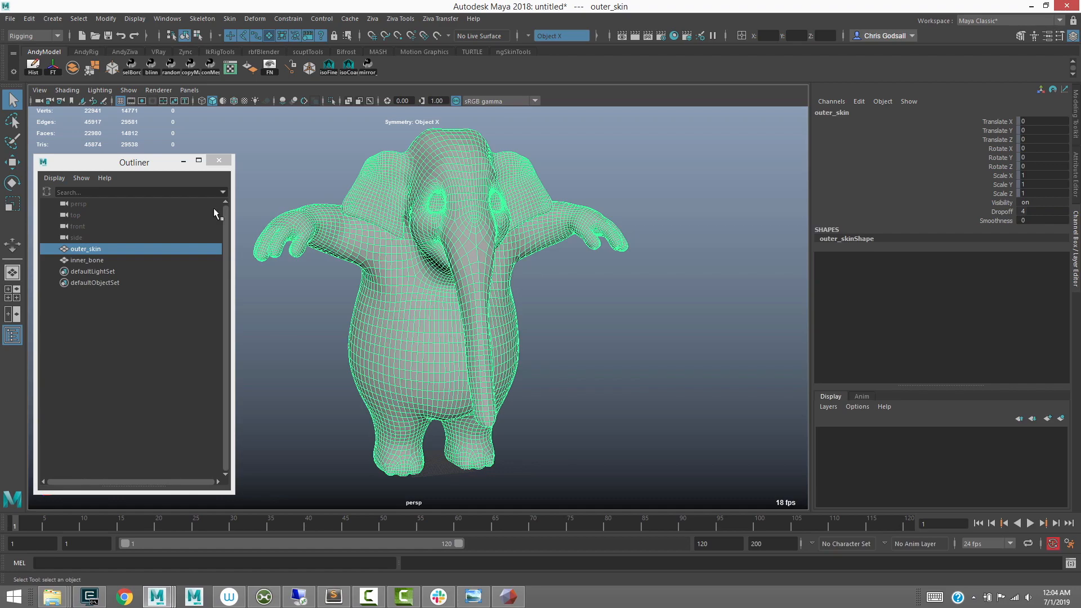
{"action": "mouse_move", "coordinate": [325, 313]}
{"action": "left_mouse_down", "text": "alt"}
{"action": "mouse_move", "coordinate": [507, 298]}
{"action": "mouse_move", "coordinate": [330, 309]}
{"action": "mouse_move", "coordinate": [330, 366]}
{"action": "mouse_move", "coordinate": [343, 320]}
{"action": "left_mouse_up", "text": "alt"}
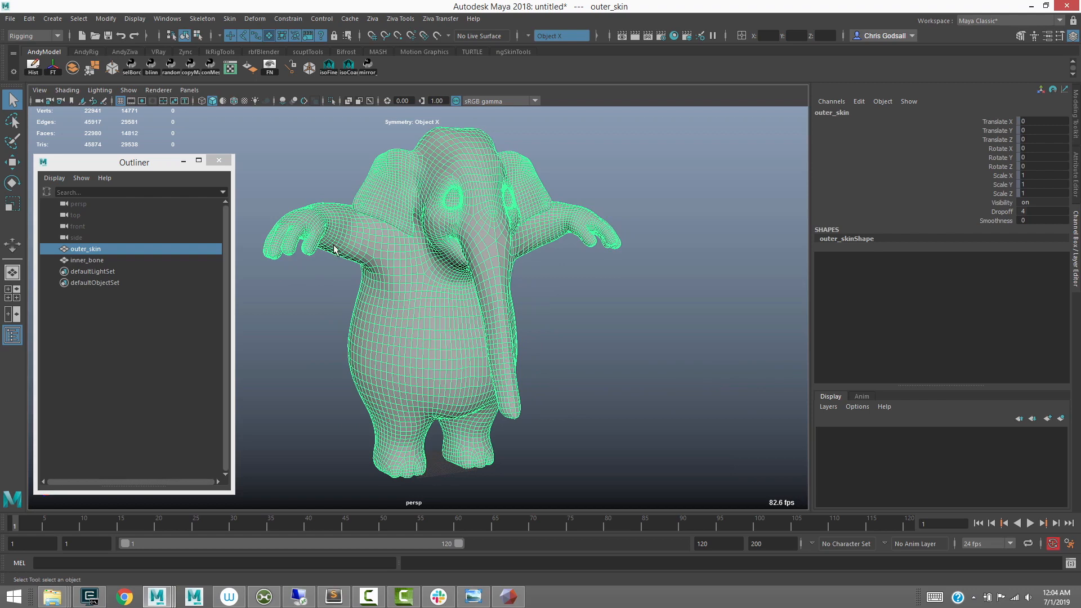
{"action": "left_click_drag", "start_coordinate": [331, 276], "coordinate": [330, 290], "text": "alt"}
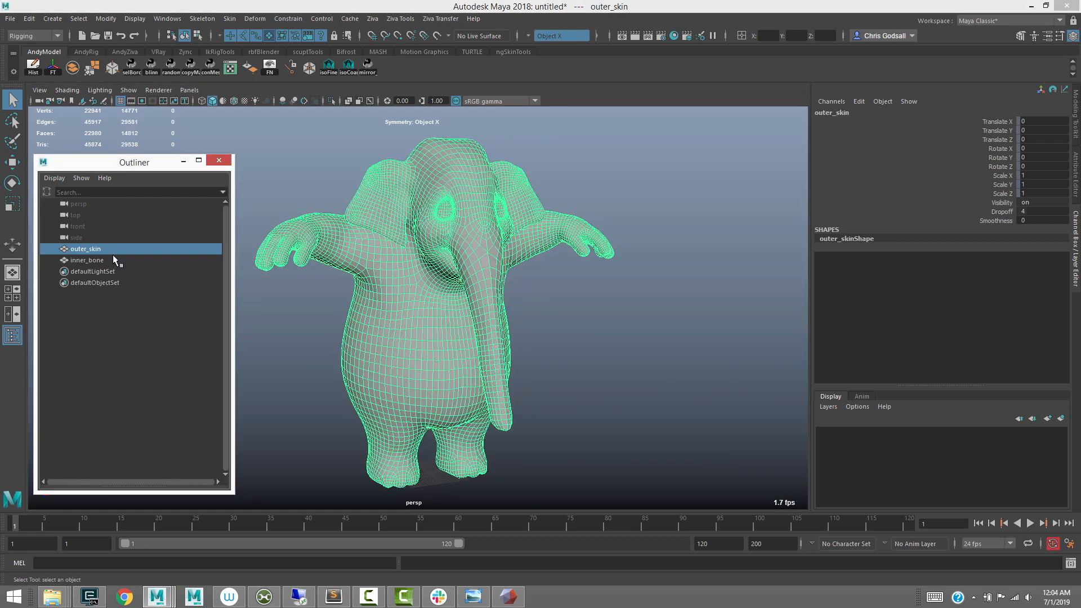
Hide outer_skin and duplicate both the inner_bone and outer_skin meshes
{"action": "key", "text": "ctrl+h"}
{"action": "left_click", "coordinate": [96, 260]}
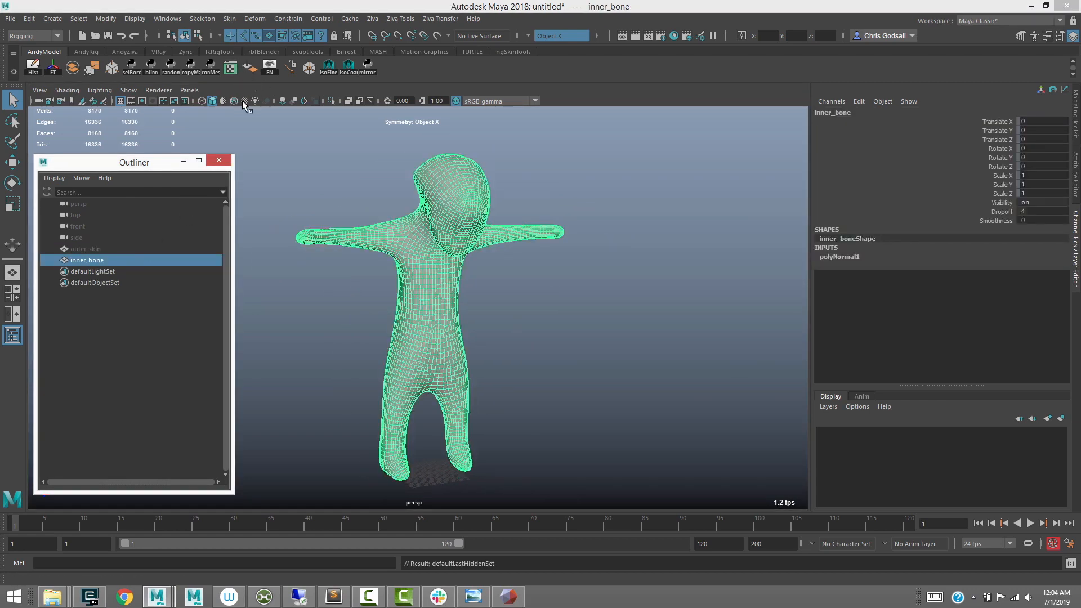
{"action": "left_click", "coordinate": [99, 249], "text": "ctrl"}
{"action": "key", "text": "ctrl+d"}
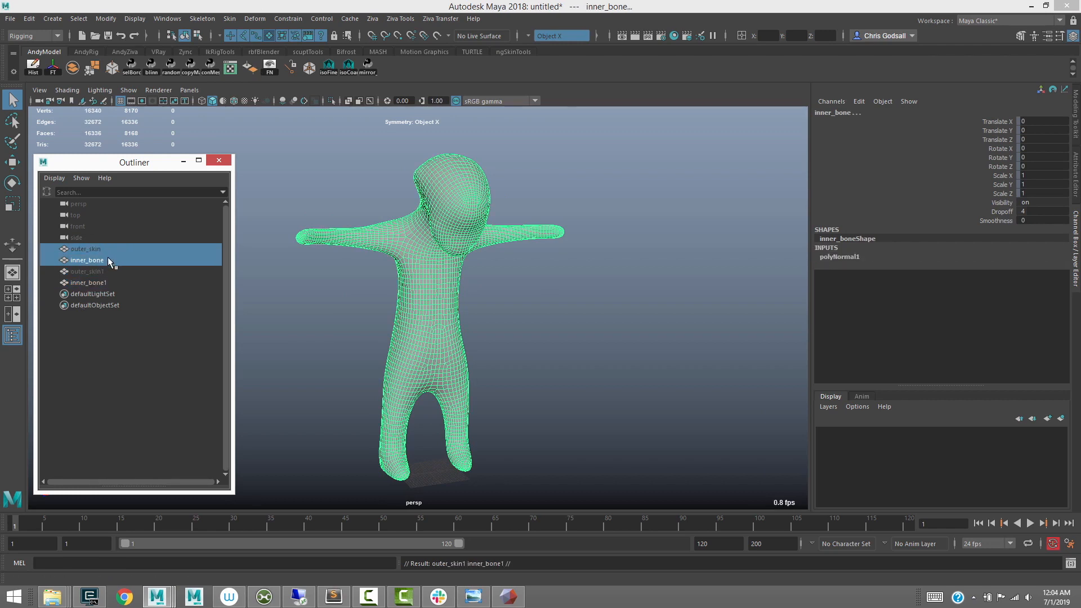
Hide the original inner_bone, unhide the outer_skin1 copy, and select outer_skin1 together with inner_bone1
{"action": "left_click", "coordinate": [107, 258], "text": "ctrl"}
{"action": "left_click", "coordinate": [96, 272]}
{"action": "key", "text": "shift+h"}
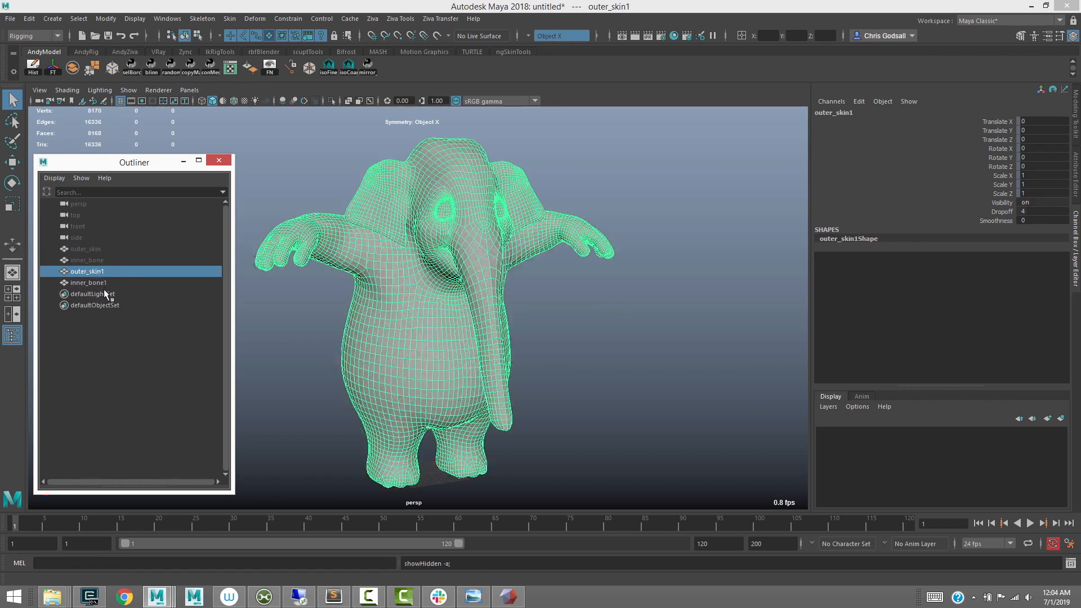
{"action": "left_click", "coordinate": [100, 283], "text": "shift"}
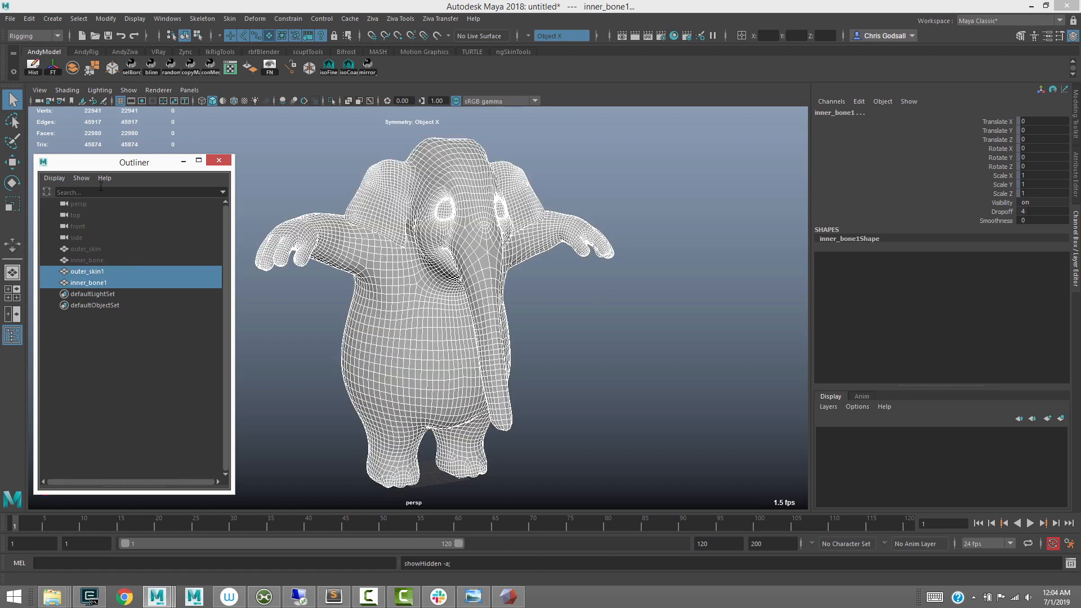
Show only inner_bone1 and reverse its normals, checking the flipped surface from the side
{"action": "left_click", "coordinate": [116, 282]}
{"action": "key", "text": "alt+h"}
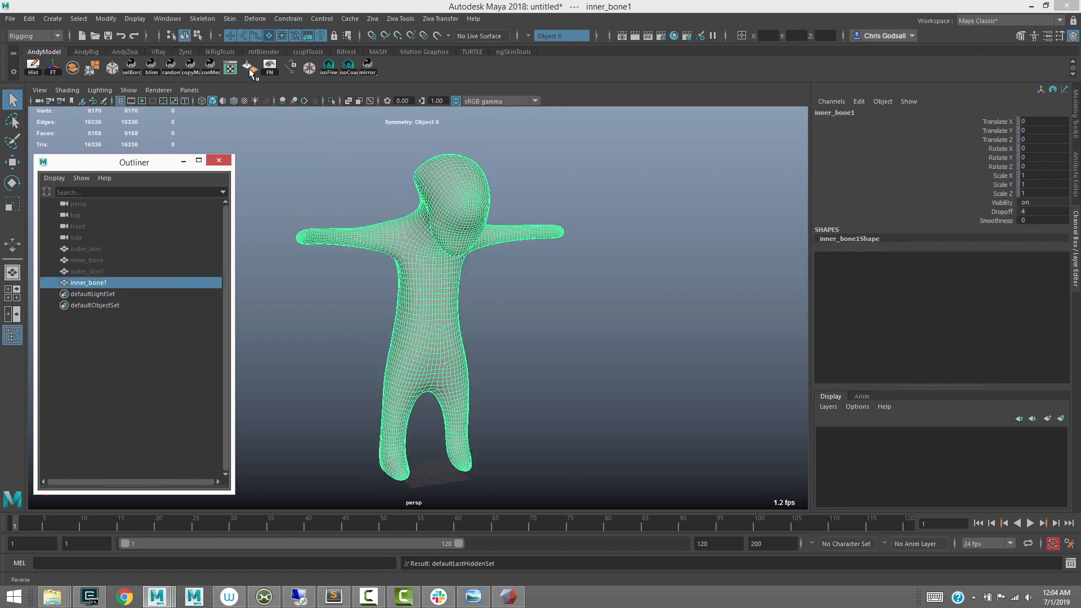
{"action": "left_click", "coordinate": [251, 72]}
{"action": "left_click", "coordinate": [108, 281]}
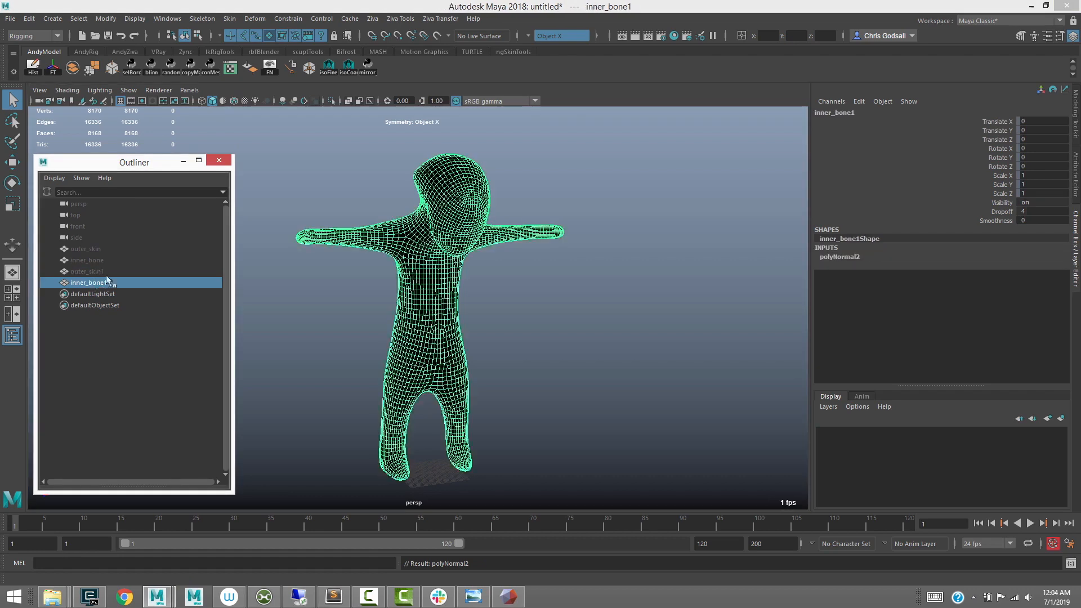
{"action": "right_click_drag", "start_coordinate": [411, 301], "coordinate": [471, 309], "text": "alt"}
{"action": "left_click_drag", "start_coordinate": [471, 309], "coordinate": [434, 293], "text": "alt"}
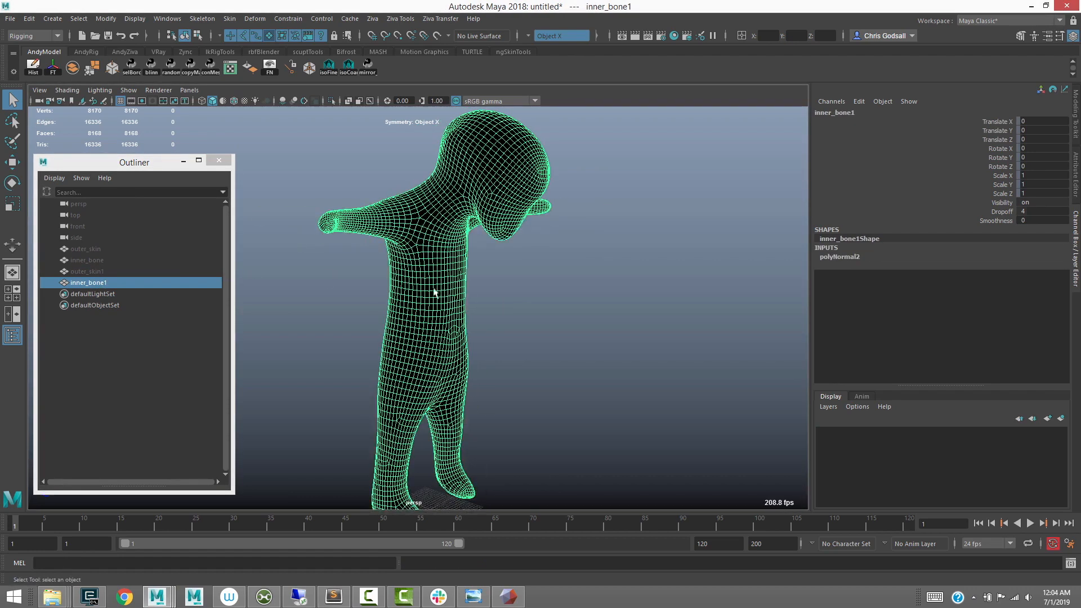
Unhide outer_skin1, combine it with inner_bone1 into one mesh, and delete the combined mesh's construction history
{"action": "left_click", "coordinate": [94, 271]}
{"action": "key", "text": "shift+h"}
{"action": "left_click", "coordinate": [93, 282], "text": "ctrl"}
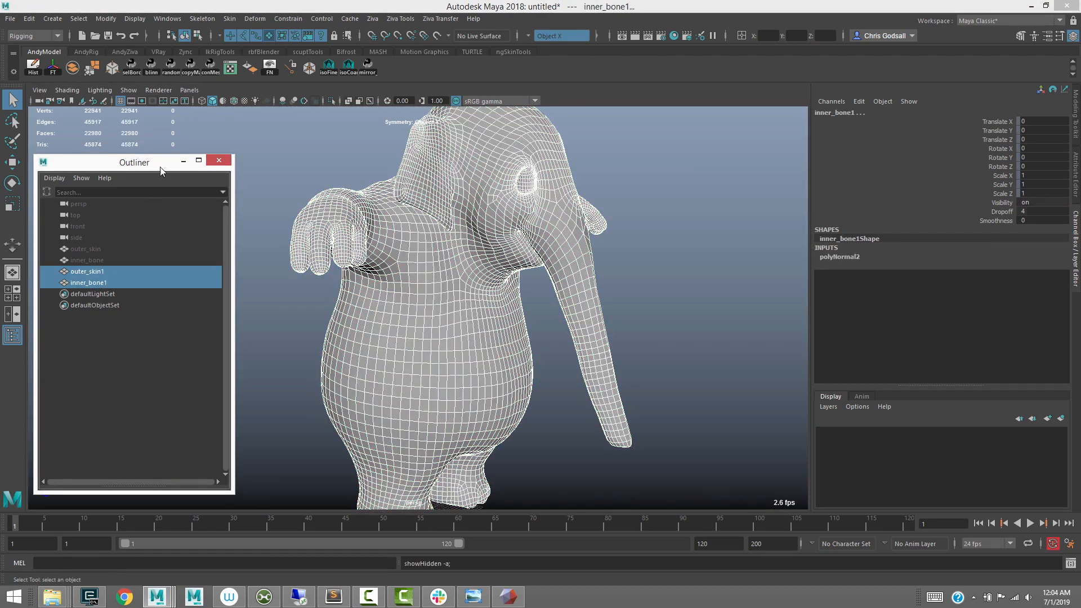
{"action": "left_click", "coordinate": [45, 37]}
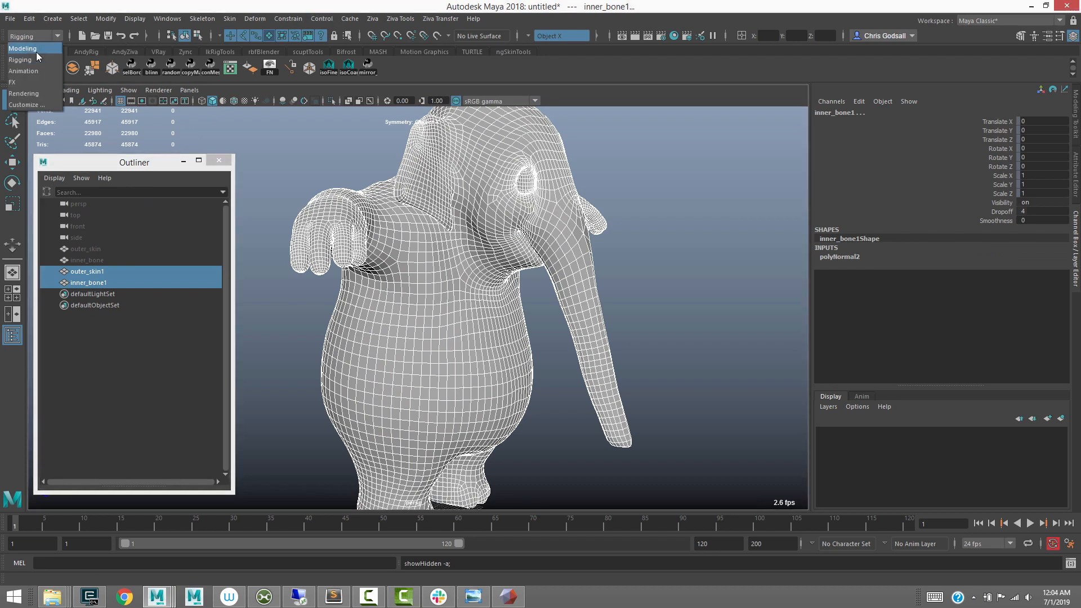
{"action": "left_click", "coordinate": [37, 50]}
{"action": "left_click", "coordinate": [197, 20]}
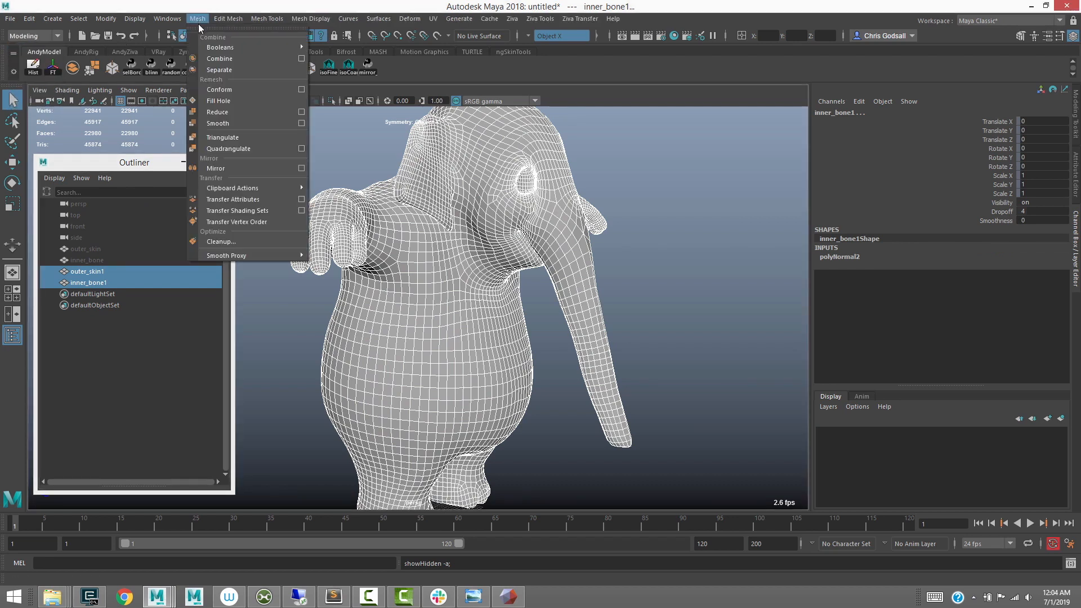
{"action": "left_click", "coordinate": [225, 60]}
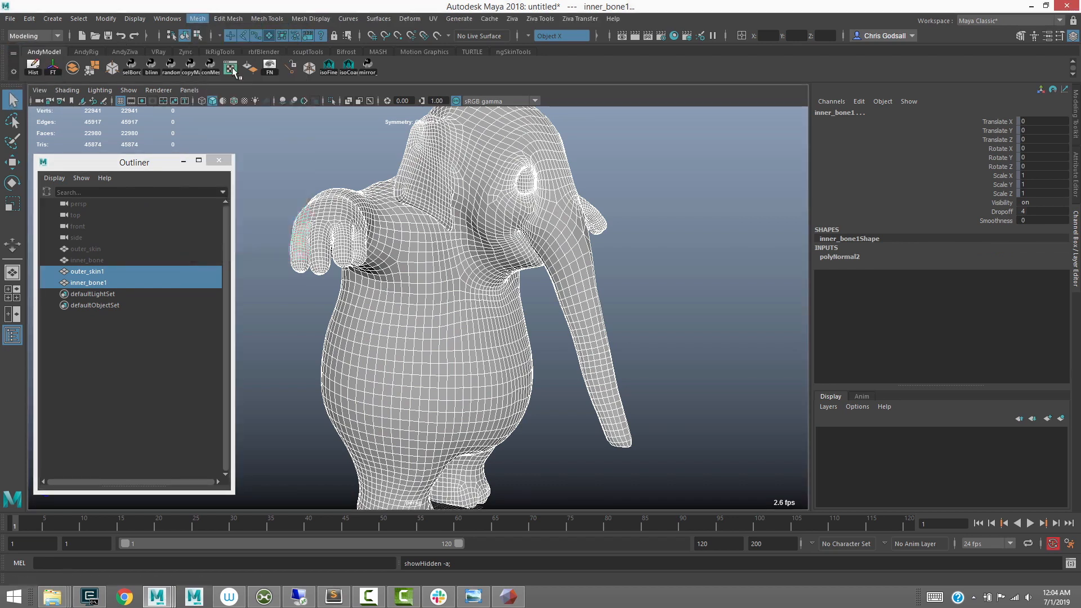
{"action": "left_click", "coordinate": [103, 272]}
{"action": "key", "text": "Delete"}
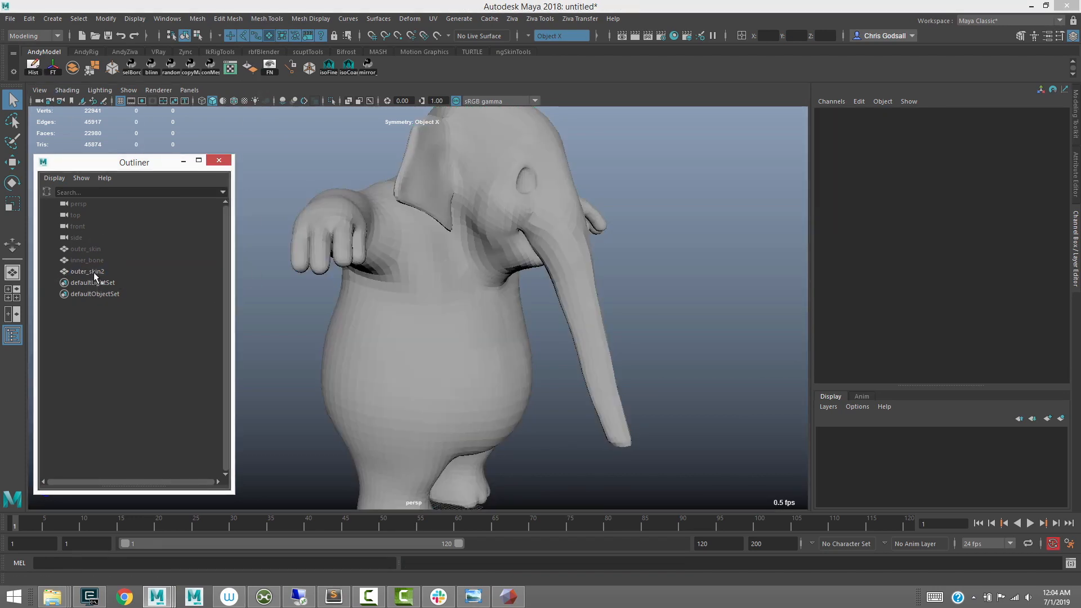
Rename the combined mesh as jellyphant_tissue
{"action": "double_click", "coordinate": [93, 272]}
{"action": "type", "text": "jellyphant_tissue"}
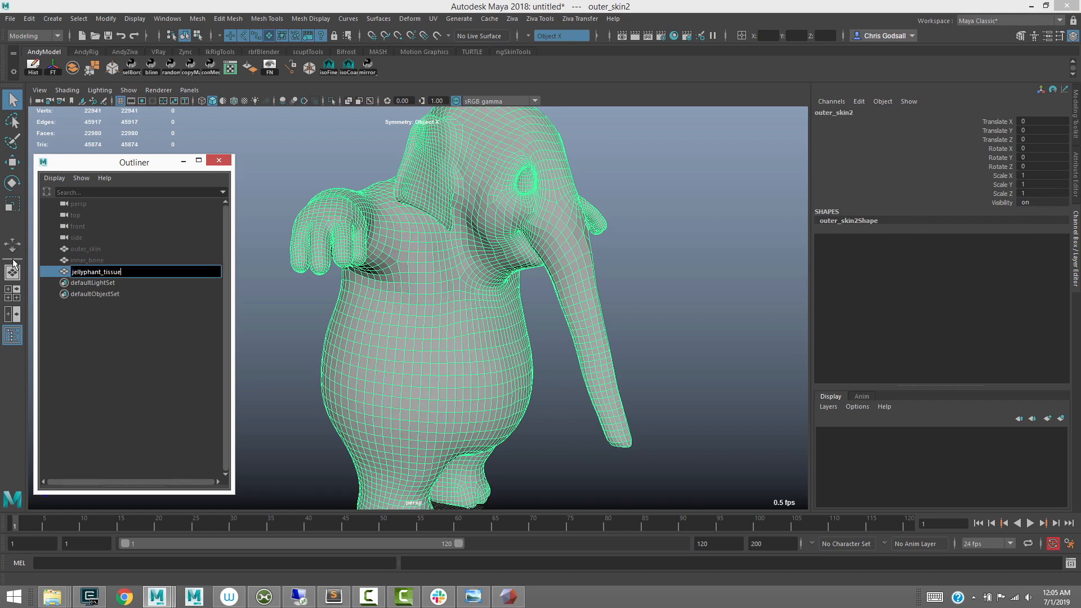
{"action": "key", "text": "Return"}
Convert the jellyphant_tissue mesh into a Ziva tissue
{"action": "scroll", "coordinate": [490, 294], "scroll_direction": "down", "scroll_amount": 3}
{"action": "left_click_drag", "start_coordinate": [490, 294], "coordinate": [469, 310], "text": "alt"}
{"action": "scroll", "coordinate": [470, 311], "scroll_direction": "up", "scroll_amount": 2}
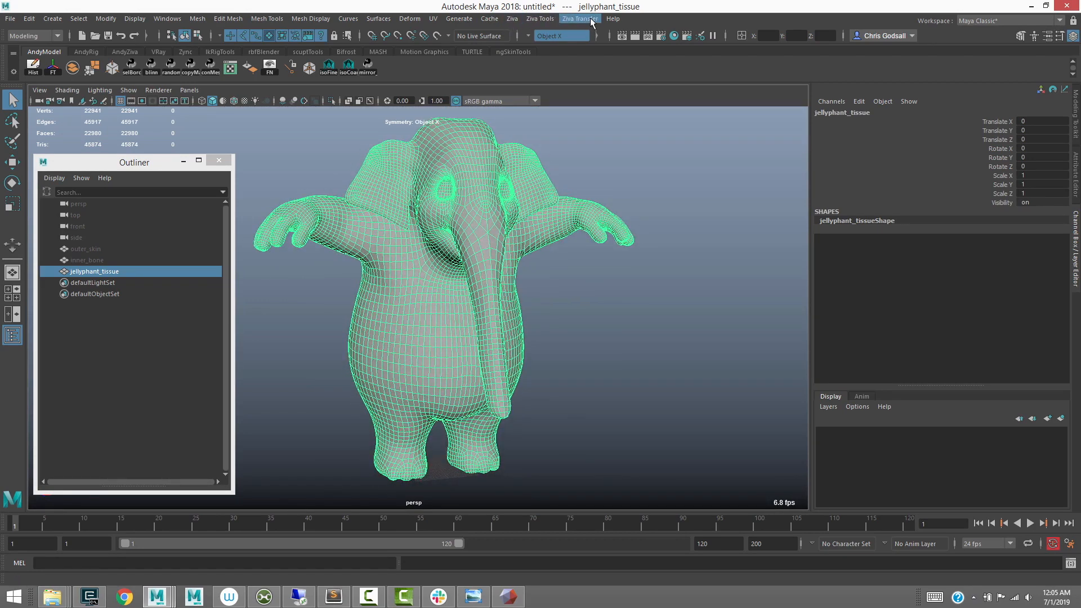
{"action": "left_click", "coordinate": [512, 19]}
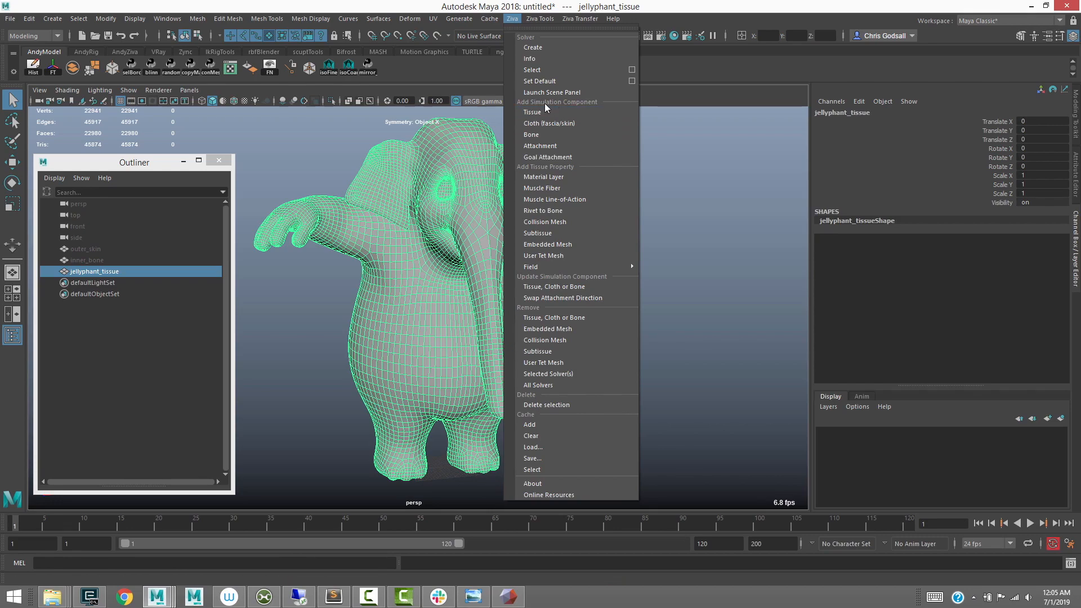
{"action": "left_click", "coordinate": [539, 115]}
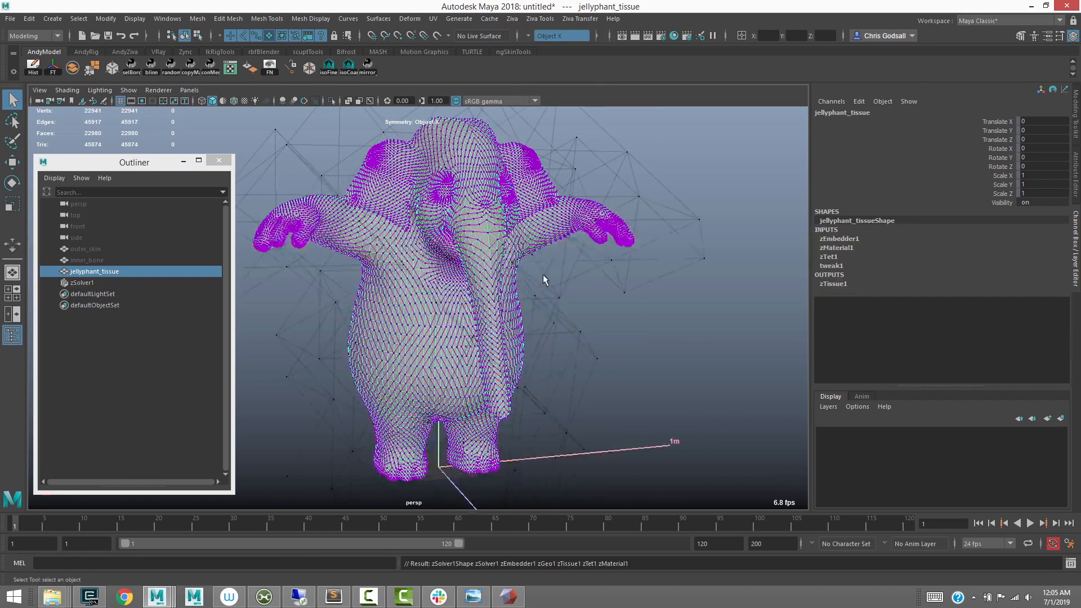
{"action": "left_click_drag", "start_coordinate": [543, 275], "coordinate": [475, 238], "text": "alt"}
{"action": "middle_click_drag", "start_coordinate": [476, 238], "coordinate": [482, 233], "text": "alt"}
Inspect the zSolver1 settings and the Ziva nodes attached to jellyphant_tissue
{"action": "left_click", "coordinate": [81, 283]}
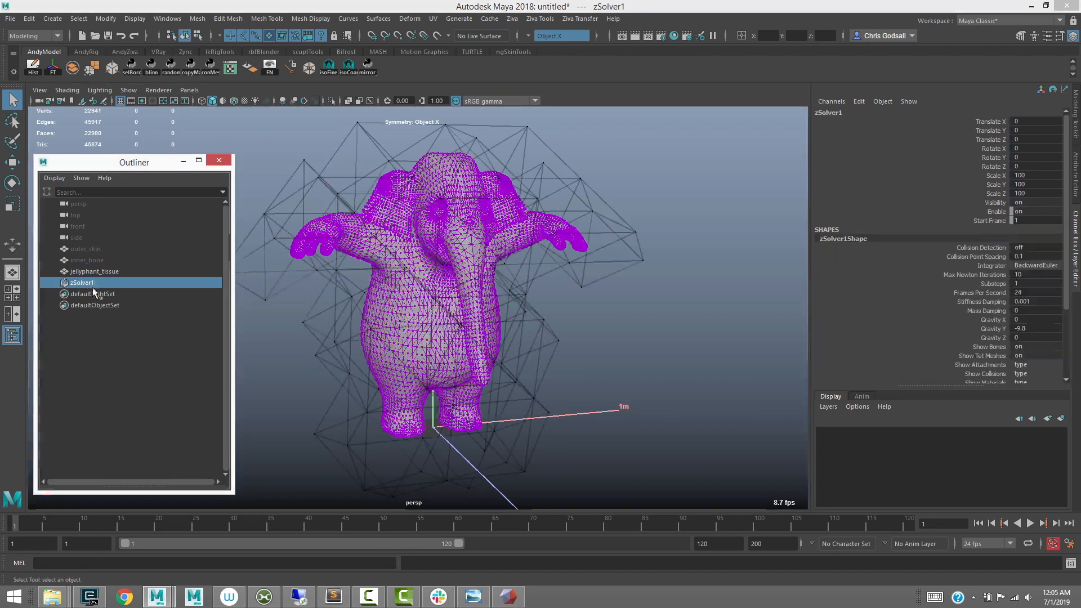
{"action": "middle_click_drag", "start_coordinate": [519, 374], "coordinate": [531, 354], "text": "alt"}
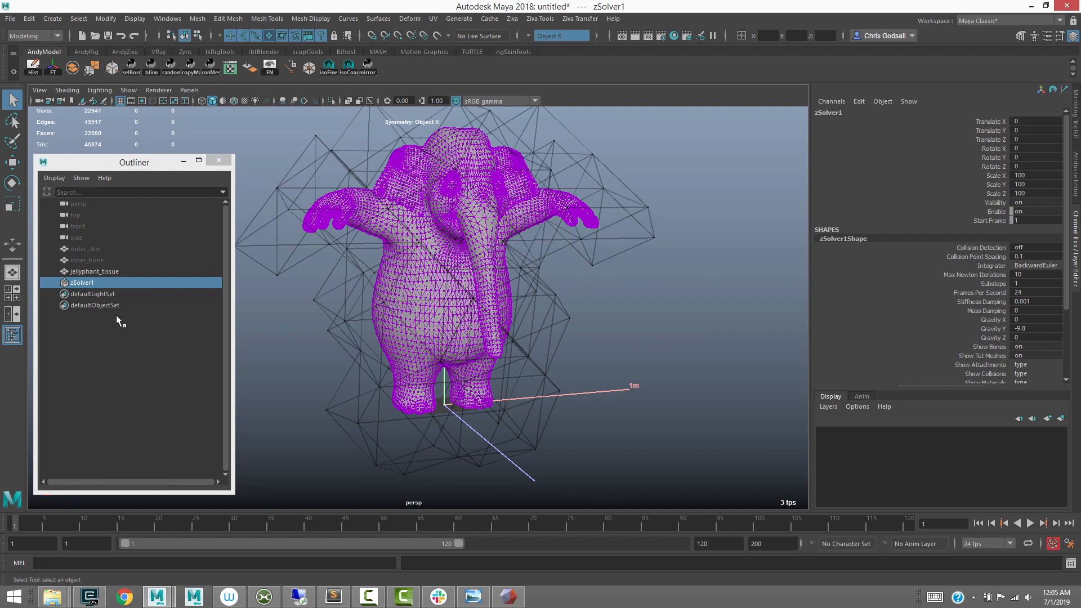
{"action": "left_click", "coordinate": [85, 271]}
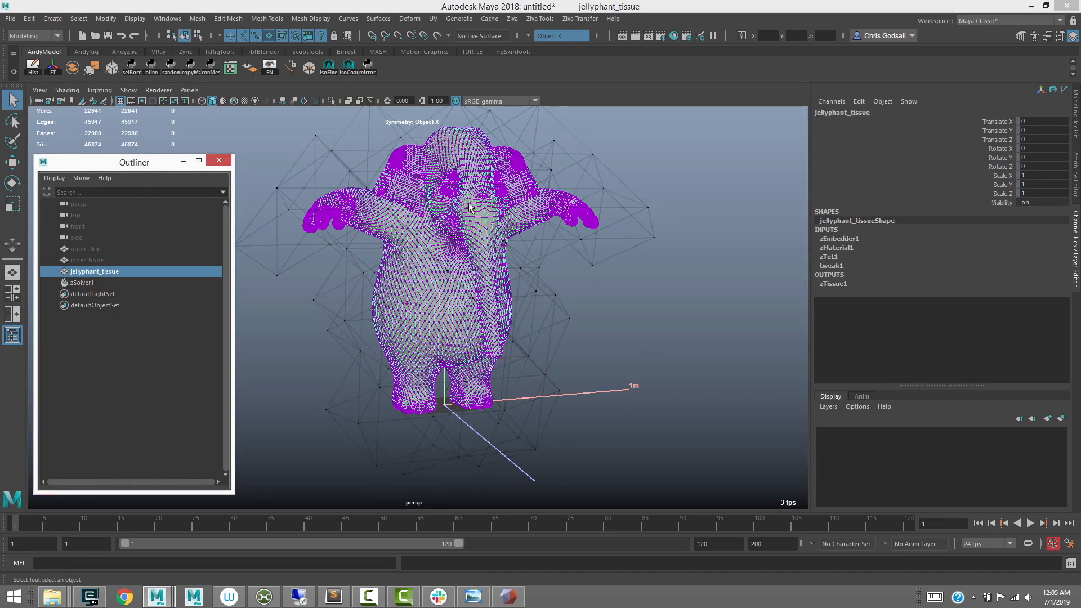
Play the simulation of the unattached jellyphant_tissue and return to the first frame
{"action": "left_click_drag", "start_coordinate": [458, 209], "coordinate": [471, 214], "text": "alt"}
{"action": "left_click_drag", "start_coordinate": [362, 183], "coordinate": [377, 333], "text": "alt"}
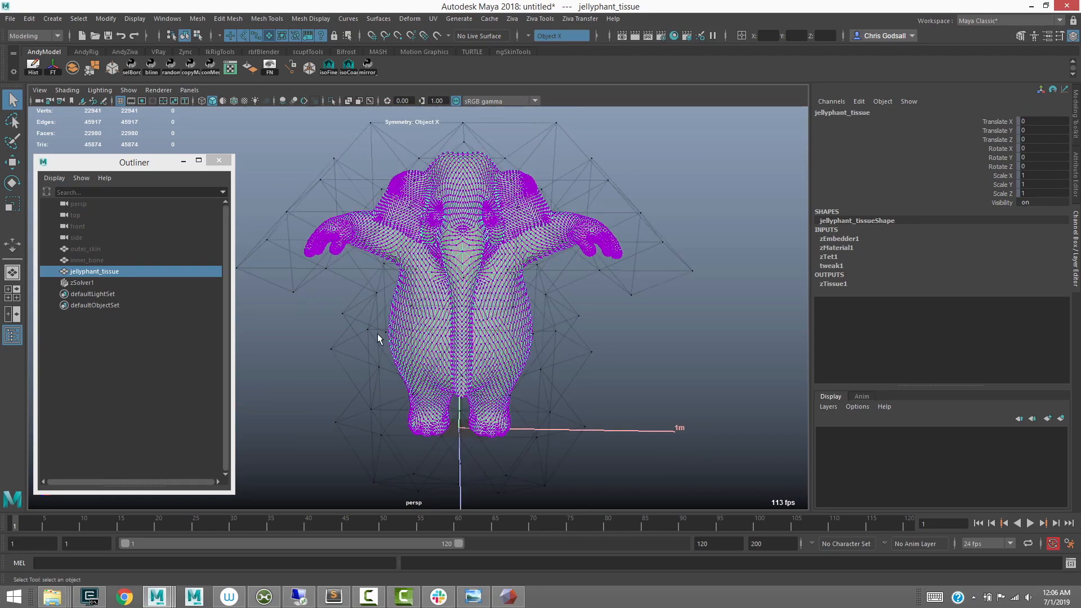
{"action": "left_click_drag", "start_coordinate": [334, 201], "coordinate": [358, 190], "text": "alt"}
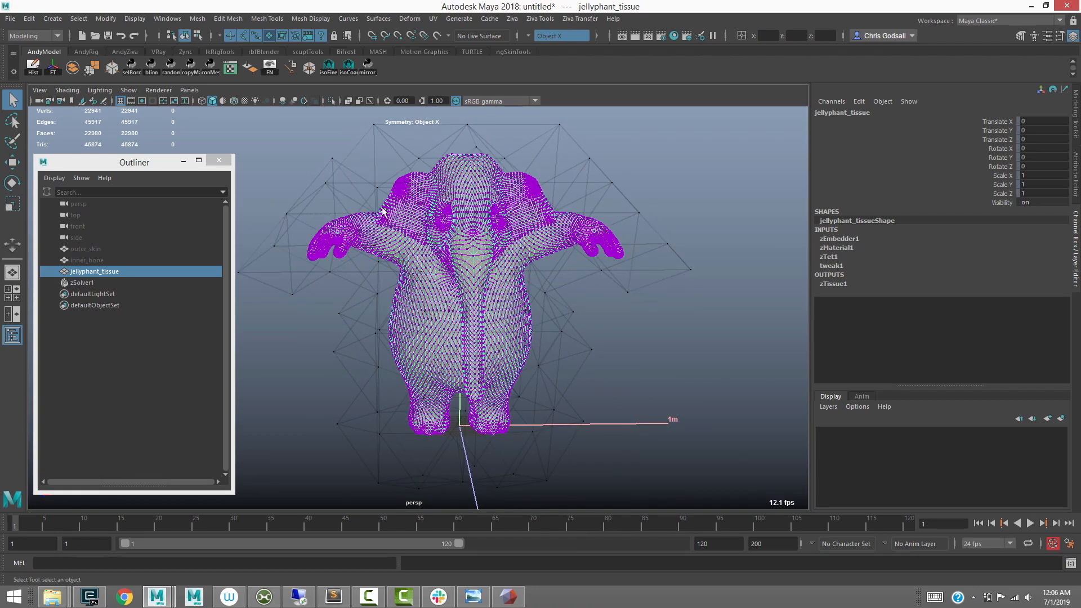
{"action": "right_click_drag", "start_coordinate": [426, 239], "coordinate": [404, 239], "text": "alt"}
{"action": "mouse_move", "coordinate": [404, 240]}
{"action": "left_mouse_down", "text": "alt"}
{"action": "mouse_move", "coordinate": [490, 253]}
{"action": "mouse_move", "coordinate": [407, 249]}
{"action": "left_mouse_up", "text": "alt"}
{"action": "right_click_drag", "start_coordinate": [437, 251], "coordinate": [403, 224], "text": "alt"}
{"action": "middle_click_drag", "start_coordinate": [404, 224], "coordinate": [380, 151], "text": "alt"}
{"action": "right_click_drag", "start_coordinate": [418, 241], "coordinate": [393, 223], "text": "alt"}
{"action": "middle_click_drag", "start_coordinate": [393, 222], "coordinate": [407, 197], "text": "alt"}
{"action": "left_click_drag", "start_coordinate": [398, 235], "coordinate": [409, 236], "text": "alt"}
{"action": "left_click", "coordinate": [1029, 523]}
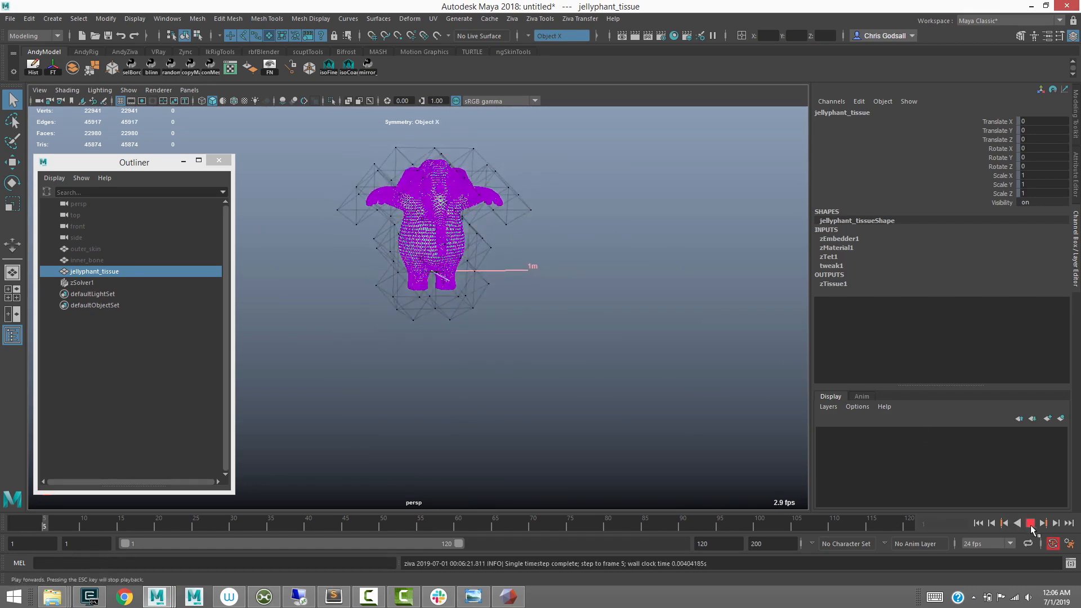
{"action": "left_click", "coordinate": [979, 523]}
Unhide inner_bone and isolate it in the viewport
{"action": "right_click_drag", "start_coordinate": [332, 313], "coordinate": [347, 307], "text": "alt"}
{"action": "left_click_drag", "start_coordinate": [348, 306], "coordinate": [398, 321], "text": "alt"}
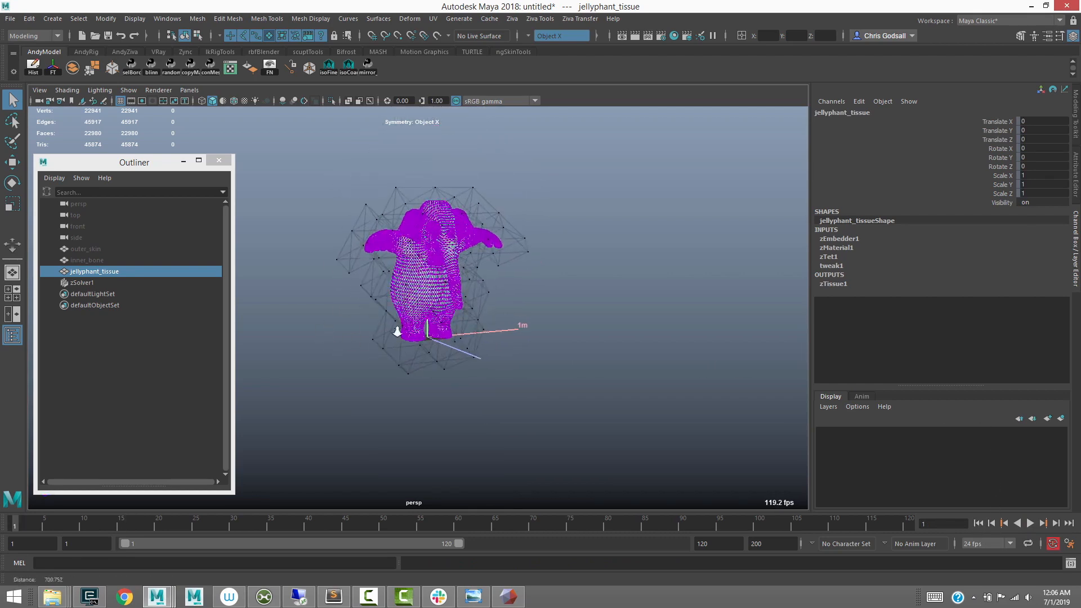
{"action": "right_click_drag", "start_coordinate": [398, 321], "coordinate": [404, 332], "text": "alt"}
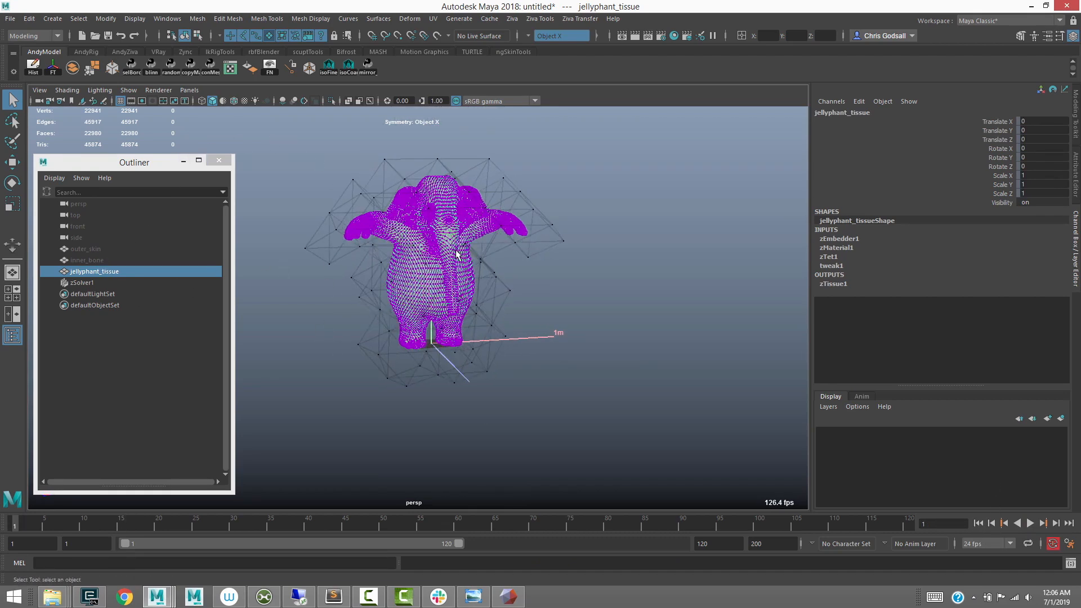
{"action": "middle_click_drag", "start_coordinate": [458, 248], "coordinate": [489, 298], "text": "alt"}
{"action": "right_click_drag", "start_coordinate": [488, 297], "coordinate": [563, 270], "text": "alt"}
{"action": "mouse_move", "coordinate": [563, 270]}
{"action": "left_mouse_down", "text": "alt"}
{"action": "mouse_move", "coordinate": [512, 266]}
{"action": "mouse_move", "coordinate": [565, 263]}
{"action": "left_mouse_up", "text": "alt"}
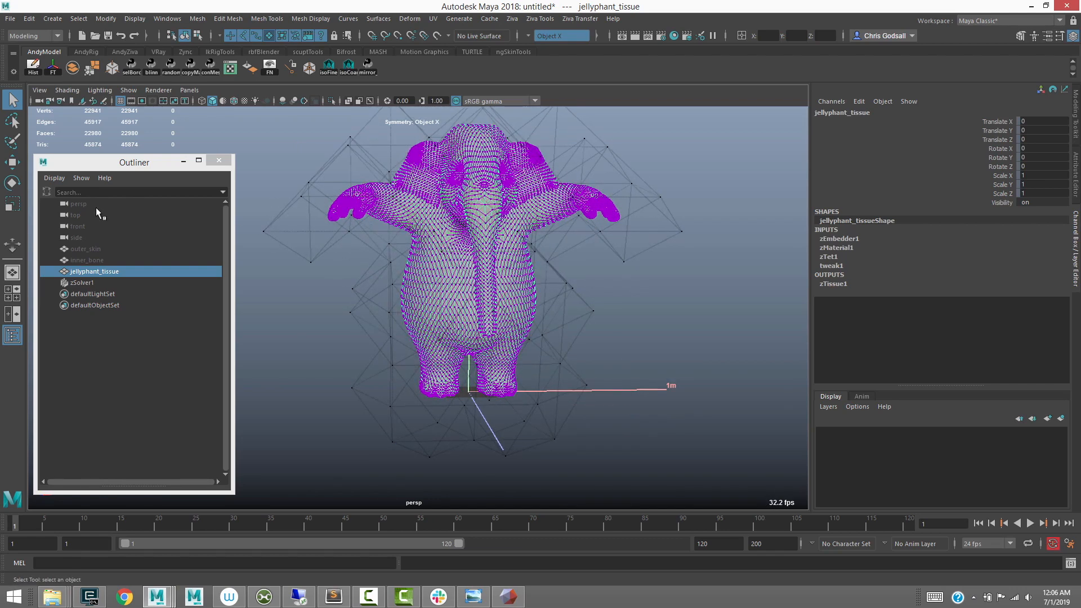
{"action": "left_click", "coordinate": [86, 259]}
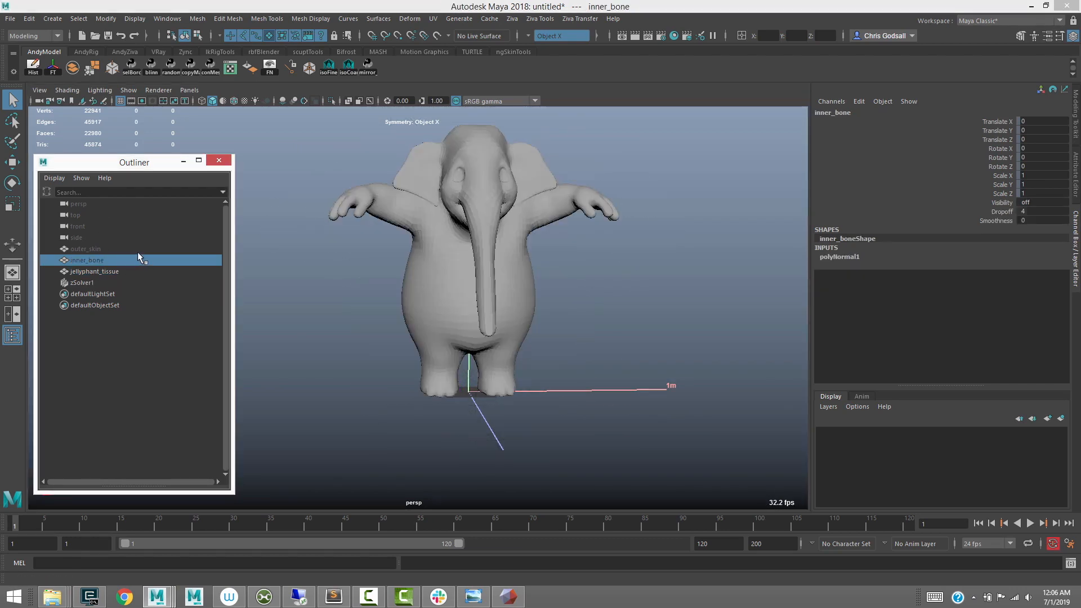
{"action": "key", "text": "shift+h"}
{"action": "key", "text": "ctrl+1"}
{"action": "left_click", "coordinate": [374, 285]}
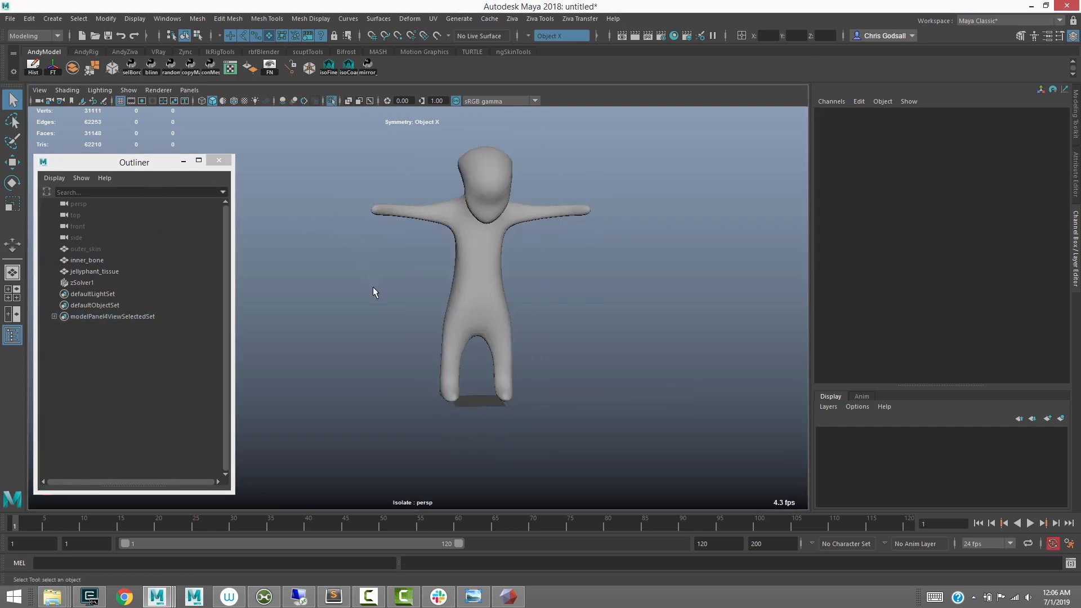
Convert the inner_bone mesh into a Ziva bone and show the whole scene again
{"action": "left_click", "coordinate": [433, 290]}
{"action": "scroll", "coordinate": [401, 250], "scroll_direction": "up", "scroll_amount": 3}
{"action": "left_click_drag", "start_coordinate": [412, 263], "coordinate": [397, 236], "text": "alt"}
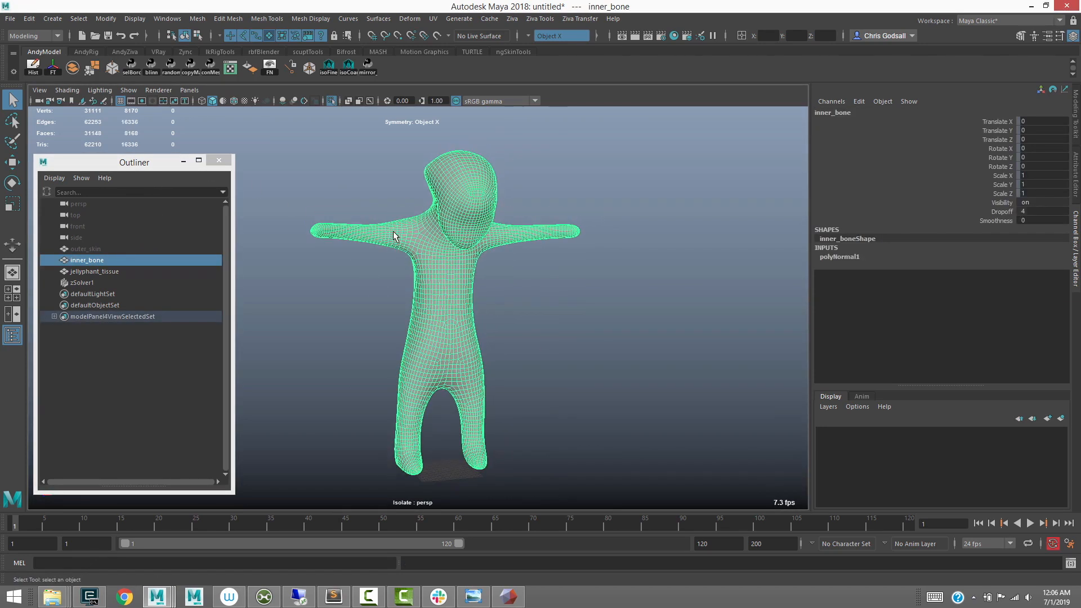
{"action": "left_click", "coordinate": [511, 19]}
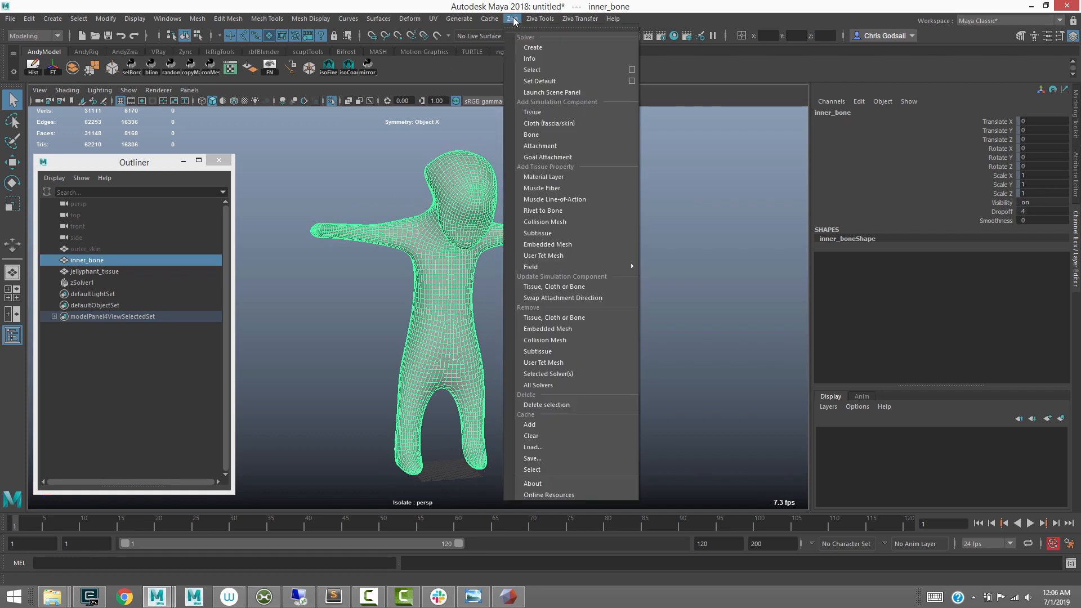
{"action": "left_click", "coordinate": [532, 135]}
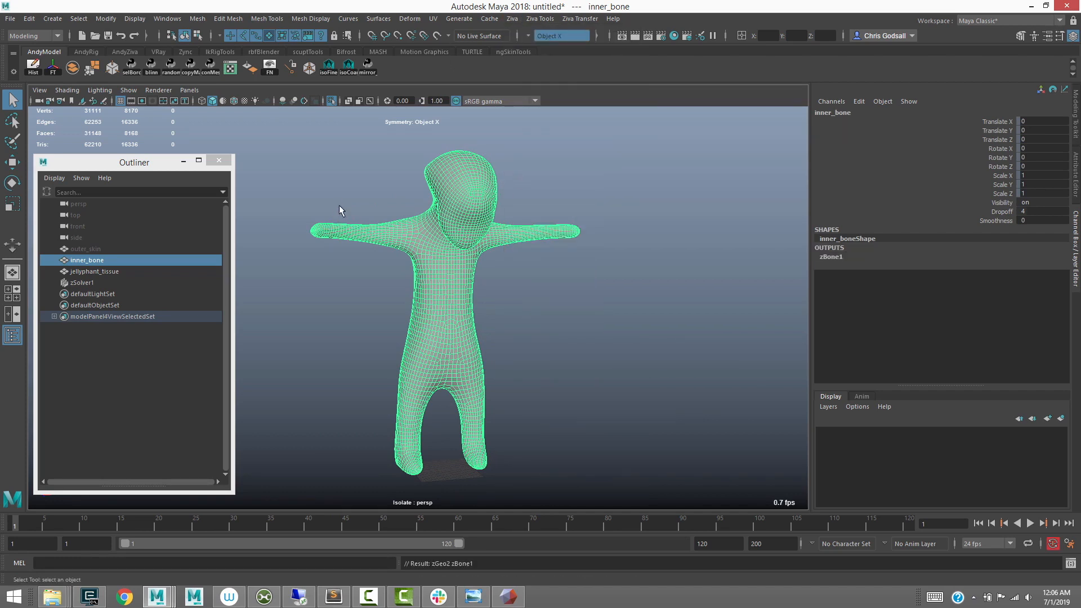
{"action": "key", "text": "ctrl+1"}
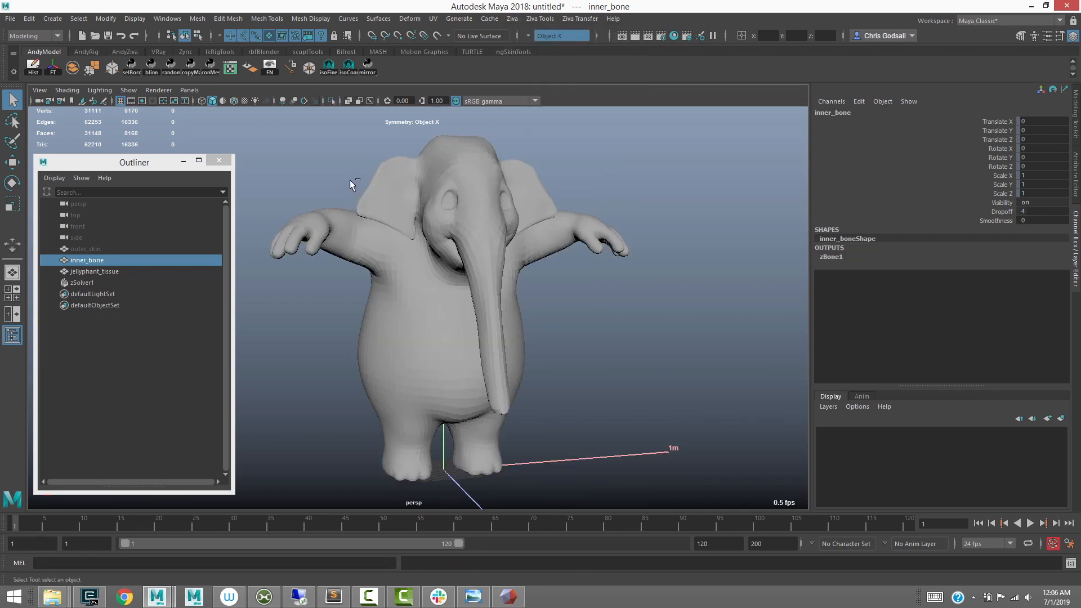
Isolate inner_bone together with zSolver1, examine the bone's vertices up close, and end the isolation
{"action": "left_click", "coordinate": [82, 283], "text": "ctrl"}
{"action": "key", "text": "ctrl+1"}
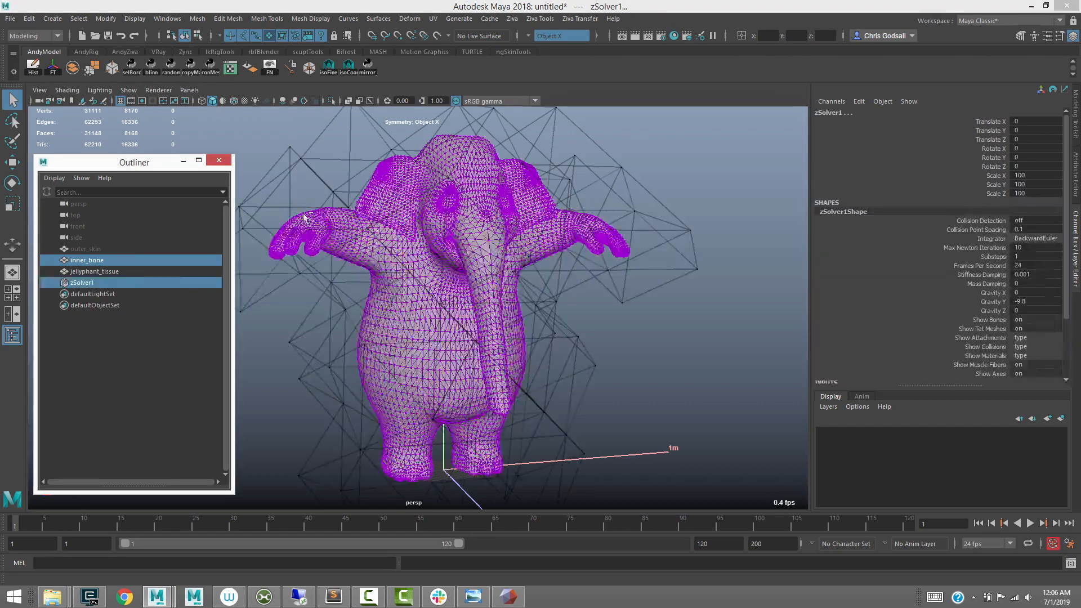
{"action": "left_click", "coordinate": [125, 259]}
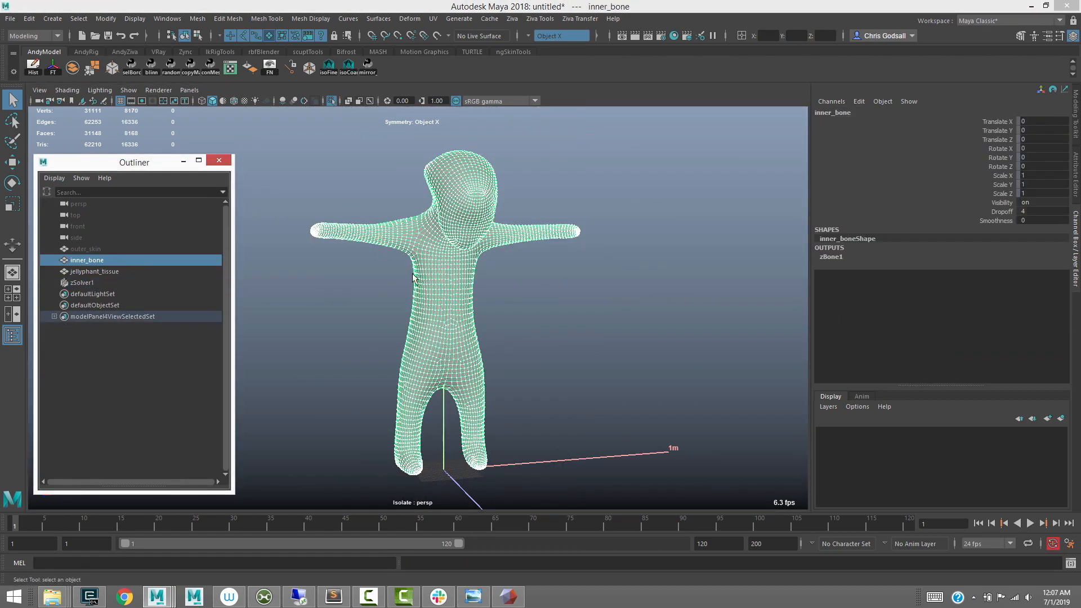
{"action": "right_click_drag", "start_coordinate": [412, 274], "coordinate": [503, 271], "text": "alt"}
{"action": "middle_click_drag", "start_coordinate": [390, 148], "coordinate": [444, 169], "text": "alt"}
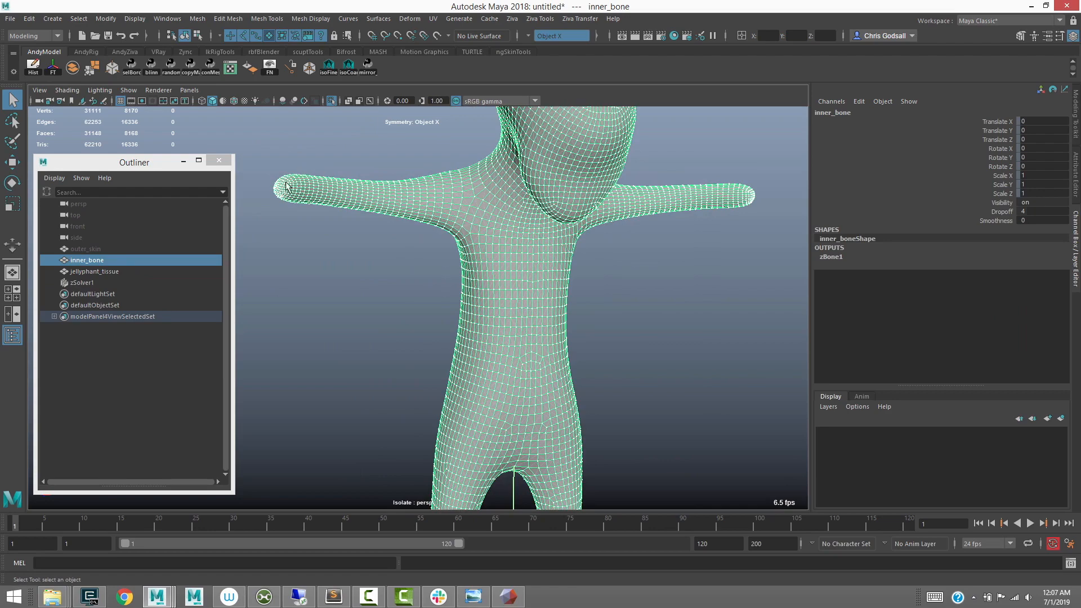
{"action": "left_click_drag", "start_coordinate": [480, 199], "coordinate": [452, 273], "text": "alt"}
{"action": "right_click_drag", "start_coordinate": [452, 273], "coordinate": [383, 225], "text": "alt"}
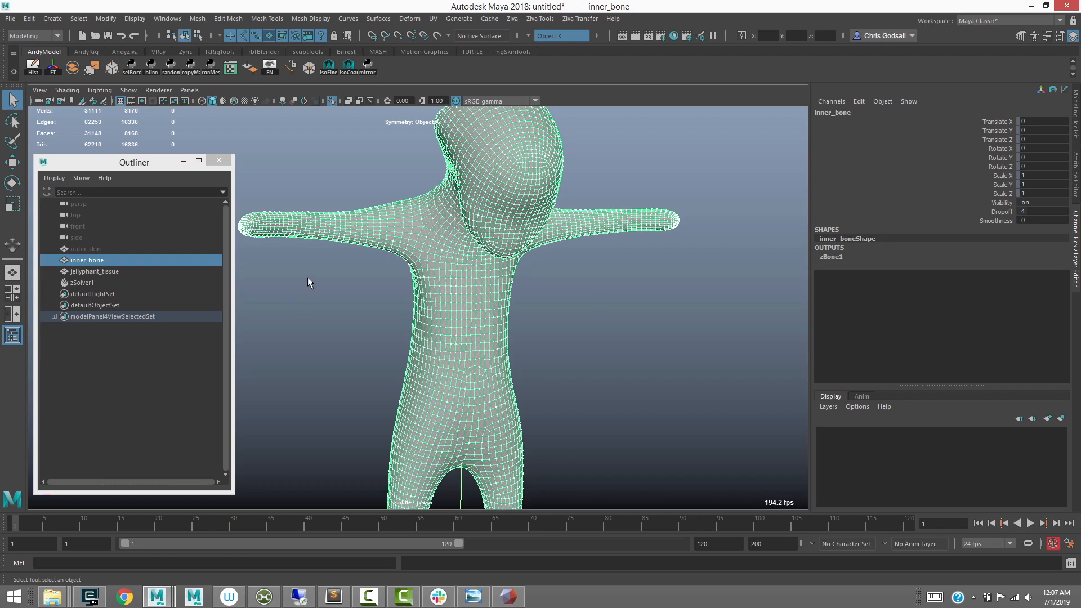
{"action": "right_click_drag", "start_coordinate": [337, 266], "coordinate": [269, 214], "text": "alt"}
{"action": "middle_click_drag", "start_coordinate": [365, 221], "coordinate": [349, 175], "text": "alt"}
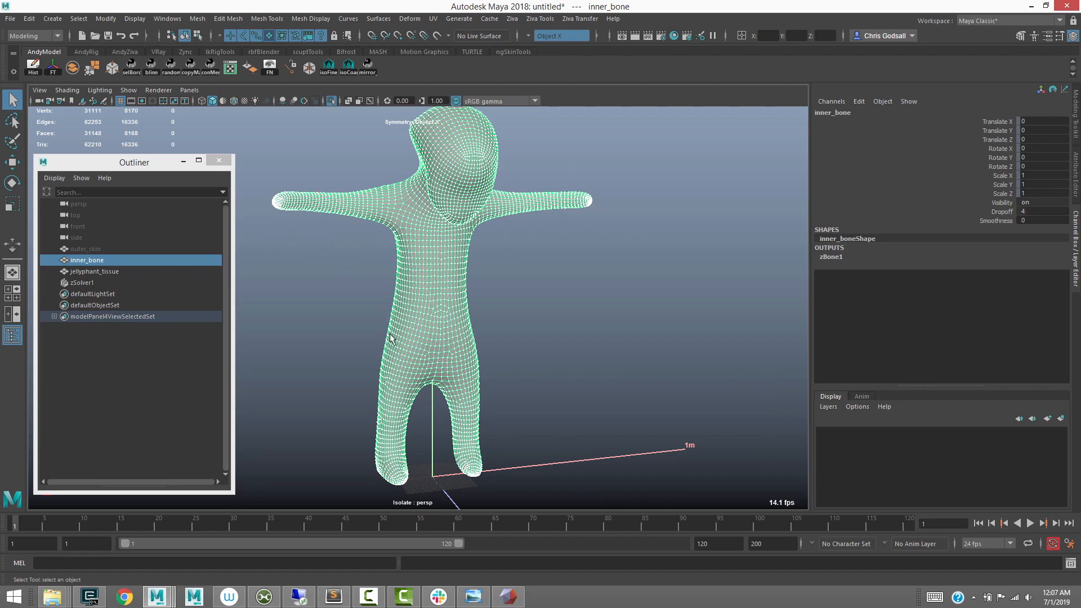
{"action": "left_click", "coordinate": [90, 273]}
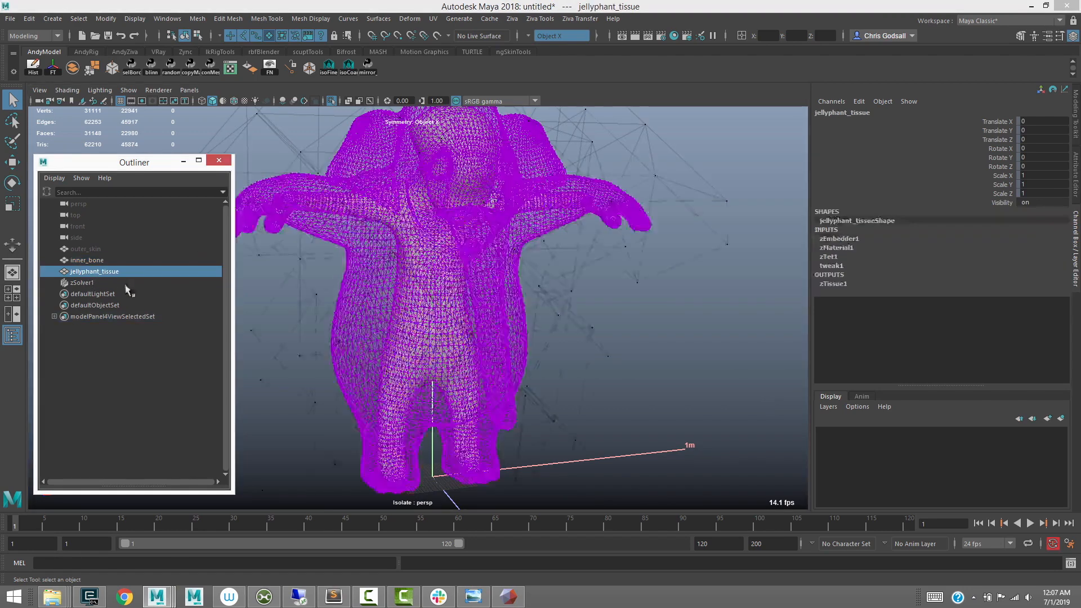
{"action": "left_click", "coordinate": [93, 261]}
{"action": "key", "text": "ctrl+1"}
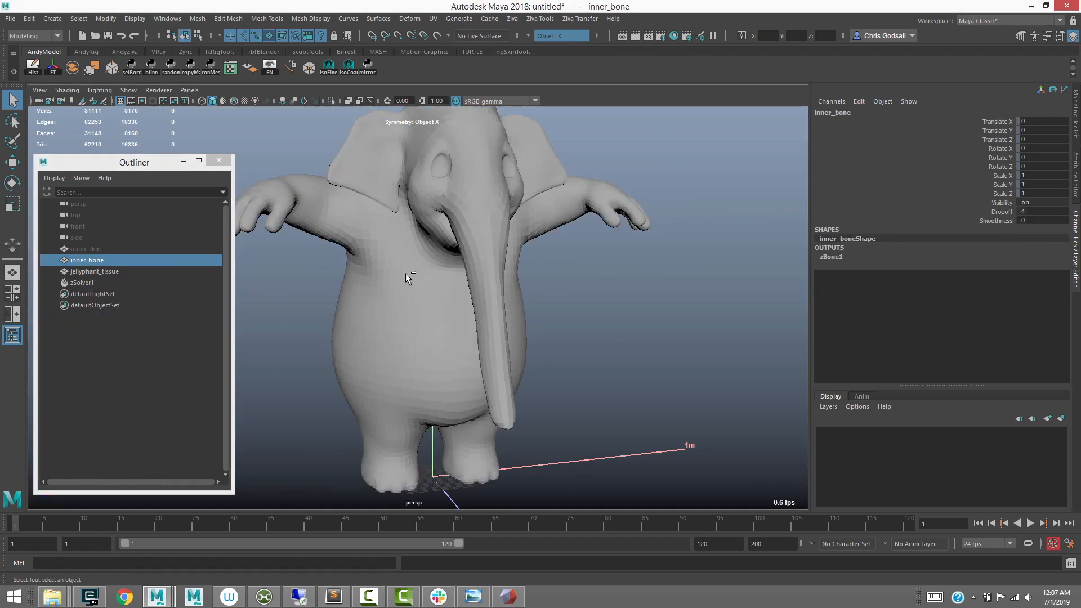
Play the simulation with the unattached bone and tissue, and return to the first frame
{"action": "left_click", "coordinate": [390, 307]}
{"action": "right_click_drag", "start_coordinate": [336, 327], "coordinate": [261, 289], "text": "alt"}
{"action": "left_click", "coordinate": [281, 320]}
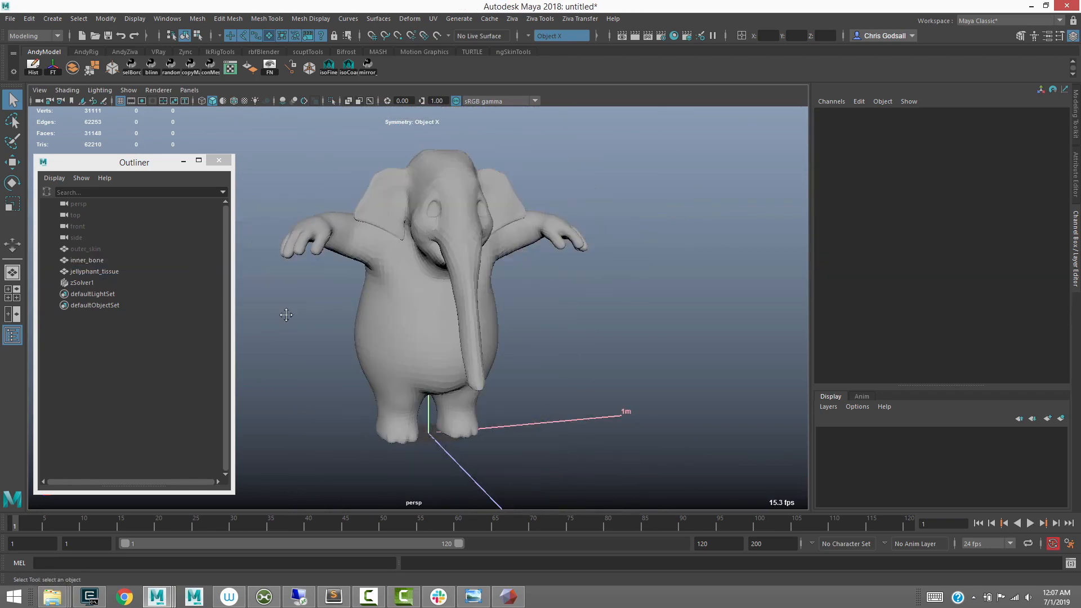
{"action": "middle_click_drag", "start_coordinate": [280, 320], "coordinate": [316, 287], "text": "alt"}
{"action": "right_click_drag", "start_coordinate": [317, 287], "coordinate": [280, 277], "text": "alt"}
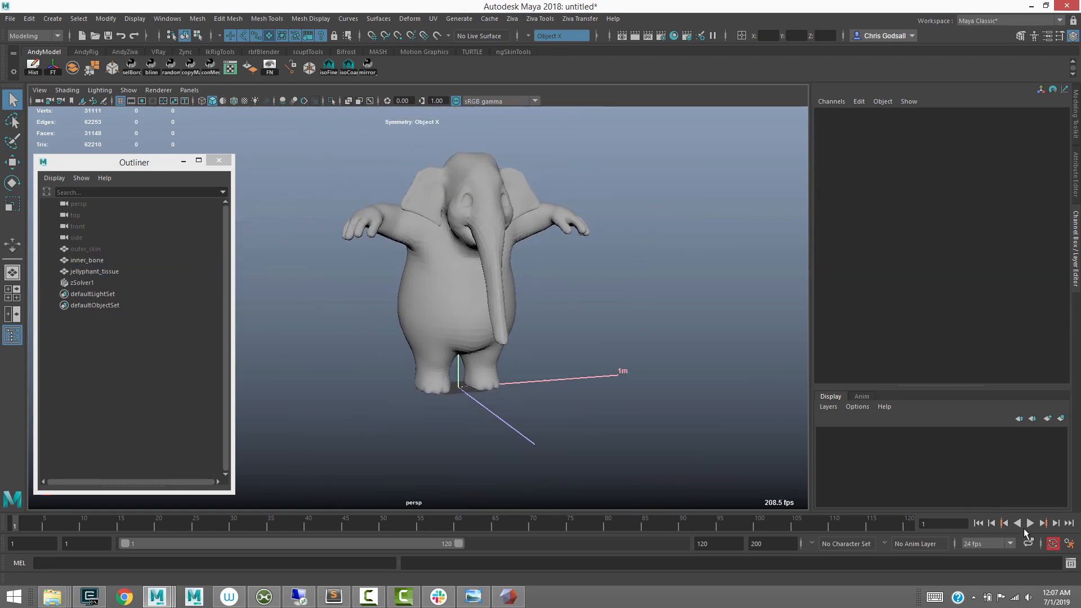
{"action": "left_click", "coordinate": [1029, 524]}
{"action": "left_click", "coordinate": [1029, 524]}
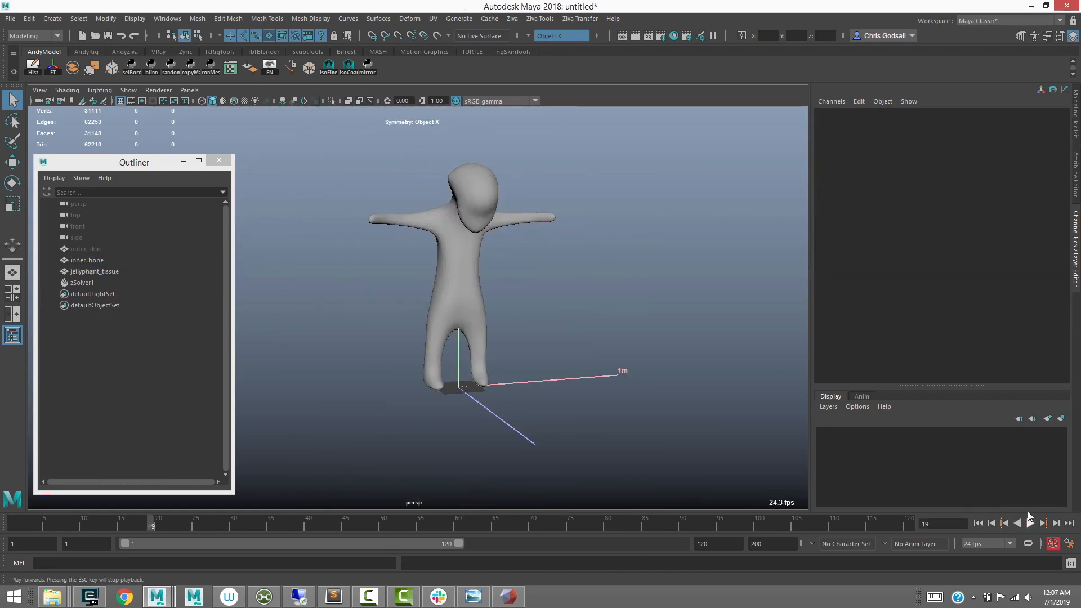
{"action": "left_click", "coordinate": [978, 523]}
Display the scene in wireframe and add a Ziva attachment between inner_bone and jellyphant_tissue
{"action": "left_click", "coordinate": [407, 270]}
{"action": "right_click_drag", "start_coordinate": [390, 319], "coordinate": [399, 258], "text": "alt"}
{"action": "middle_click_drag", "start_coordinate": [399, 257], "coordinate": [395, 286], "text": "alt"}
{"action": "left_click_drag", "start_coordinate": [377, 266], "coordinate": [331, 302], "text": "alt"}
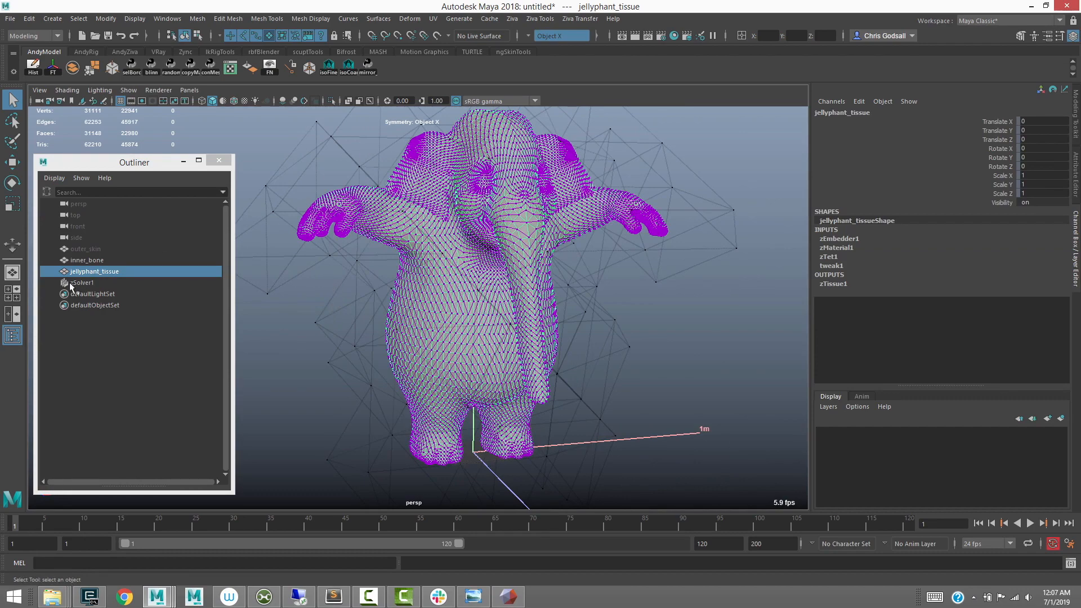
{"action": "left_click", "coordinate": [93, 260]}
{"action": "key", "text": "4"}
{"action": "mouse_move", "coordinate": [364, 280]}
{"action": "left_mouse_down", "text": "alt"}
{"action": "mouse_move", "coordinate": [391, 289]}
{"action": "mouse_move", "coordinate": [357, 287]}
{"action": "left_mouse_up", "text": "alt"}
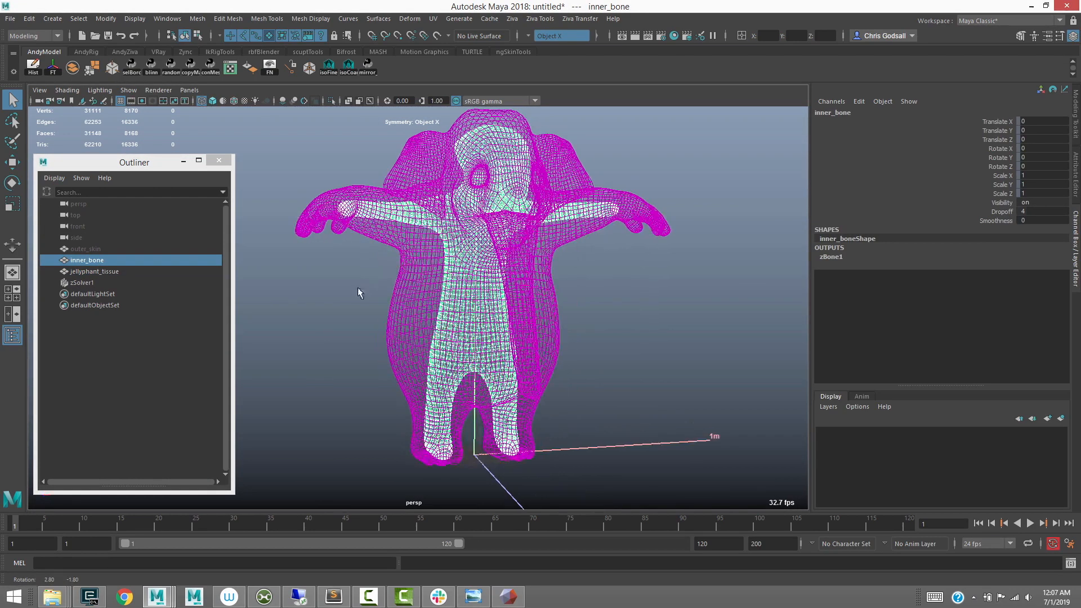
{"action": "left_click", "coordinate": [105, 270], "text": "ctrl"}
{"action": "left_click", "coordinate": [512, 19]}
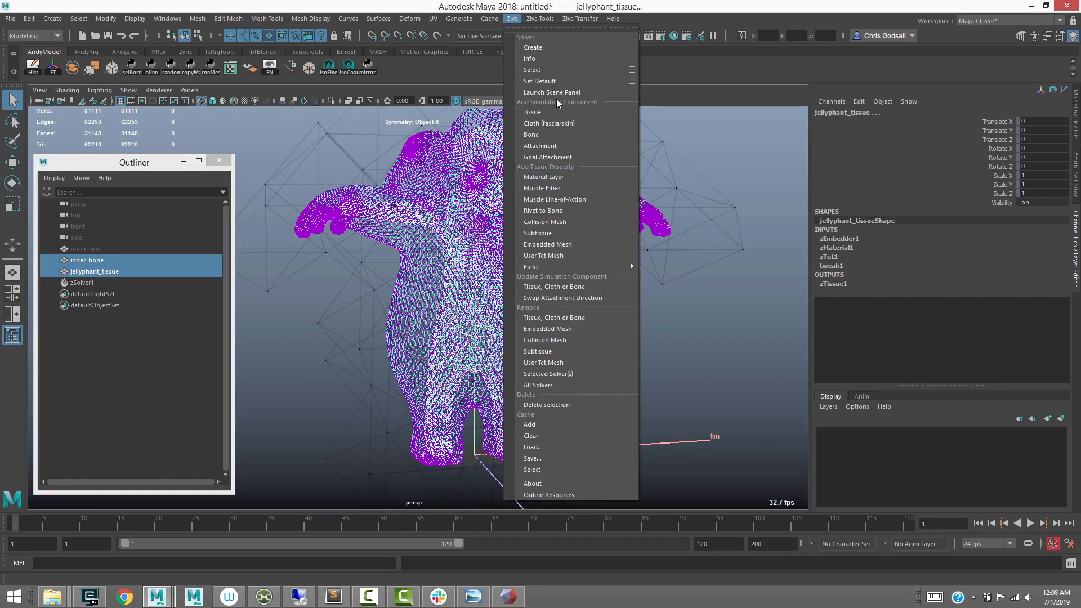
{"action": "left_click", "coordinate": [539, 146]}
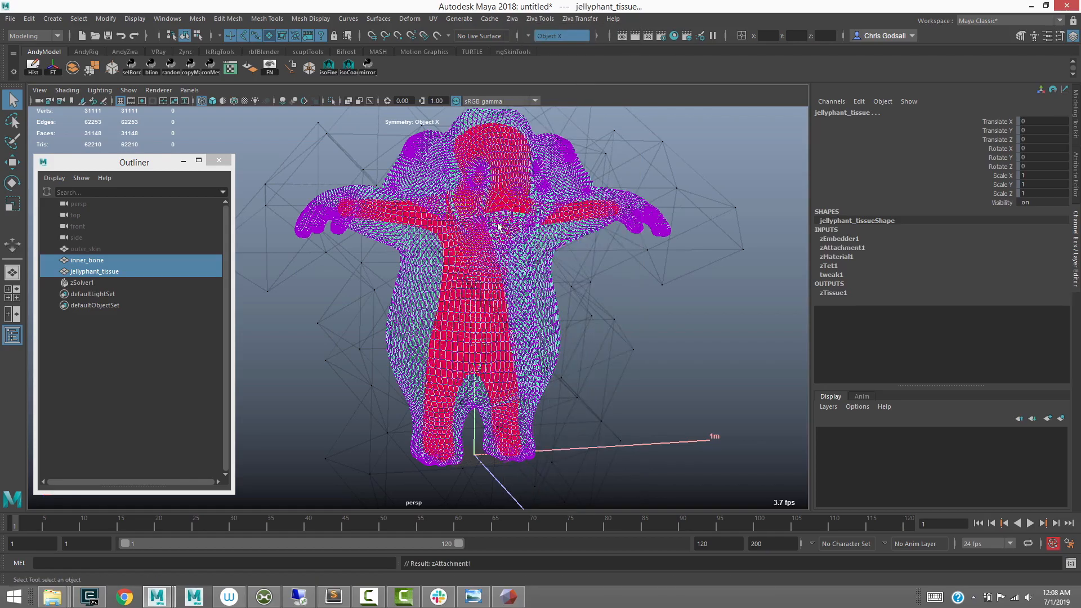
Inspect the attachment points on inner_bone inside the wireframe tissue
{"action": "left_click", "coordinate": [97, 262]}
{"action": "scroll", "coordinate": [548, 296], "scroll_direction": "up", "scroll_amount": 5}
{"action": "left_click_drag", "start_coordinate": [547, 296], "coordinate": [466, 324], "text": "alt"}
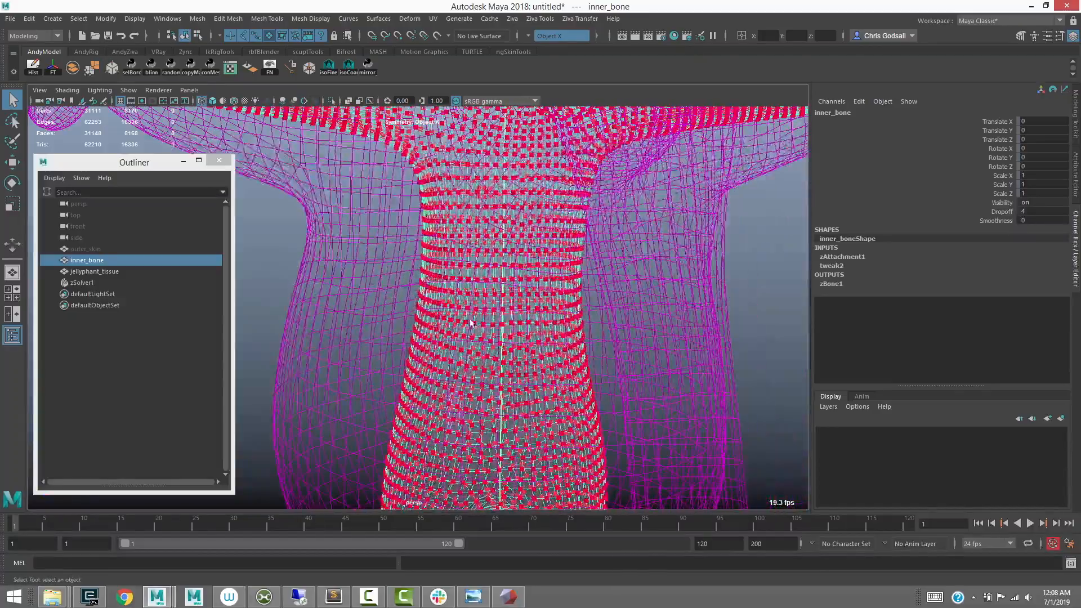
{"action": "scroll", "coordinate": [466, 325], "scroll_direction": "down", "scroll_amount": 5}
{"action": "left_click_drag", "start_coordinate": [441, 287], "coordinate": [511, 269], "text": "alt"}
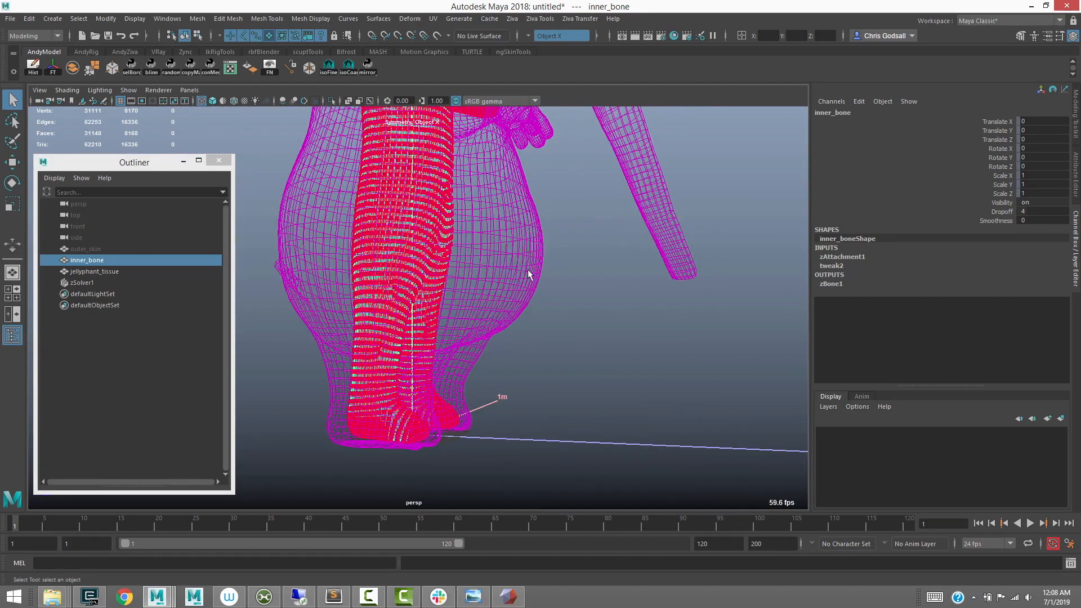
{"action": "left_click", "coordinate": [509, 251]}
{"action": "key", "text": "f"}
{"action": "left_click_drag", "start_coordinate": [476, 251], "coordinate": [388, 264], "text": "alt"}
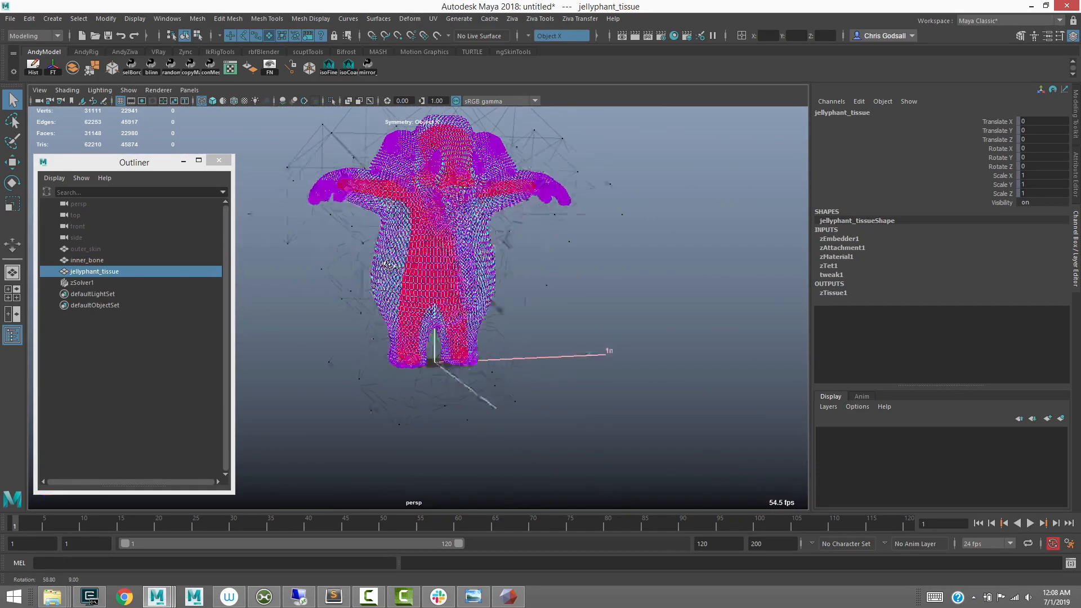
Display the elephant with textures, play the attached tissue simulation twice, and return to the first frame
{"action": "left_click", "coordinate": [319, 307]}
{"action": "key", "text": "6"}
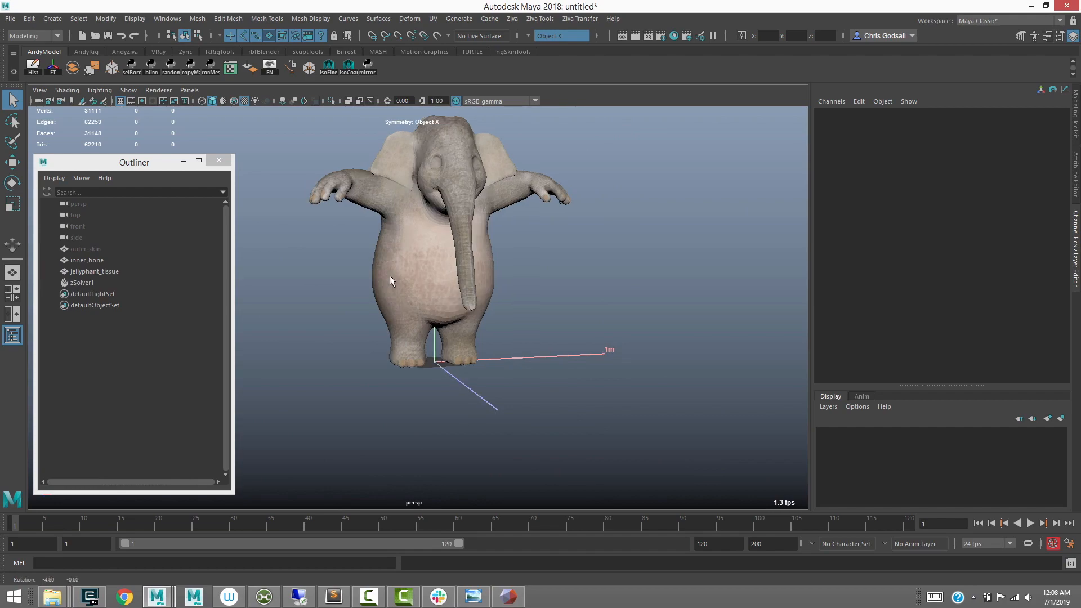
{"action": "left_click", "coordinate": [389, 280]}
{"action": "key", "text": "f"}
{"action": "left_click", "coordinate": [1029, 524]}
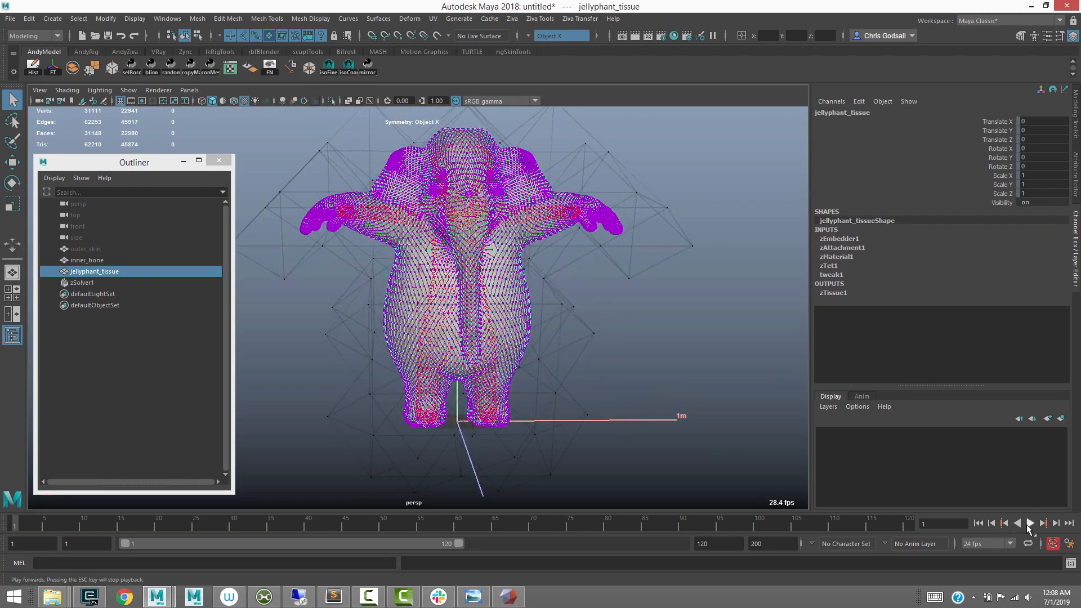
{"action": "left_click", "coordinate": [1029, 524]}
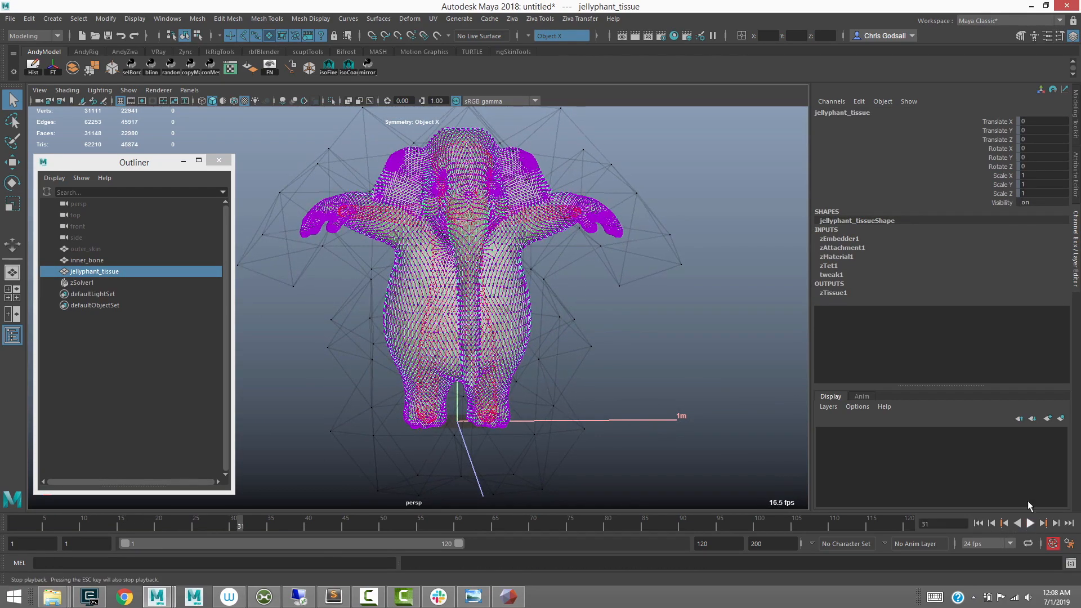
{"action": "left_click", "coordinate": [977, 524]}
{"action": "left_click", "coordinate": [1029, 523]}
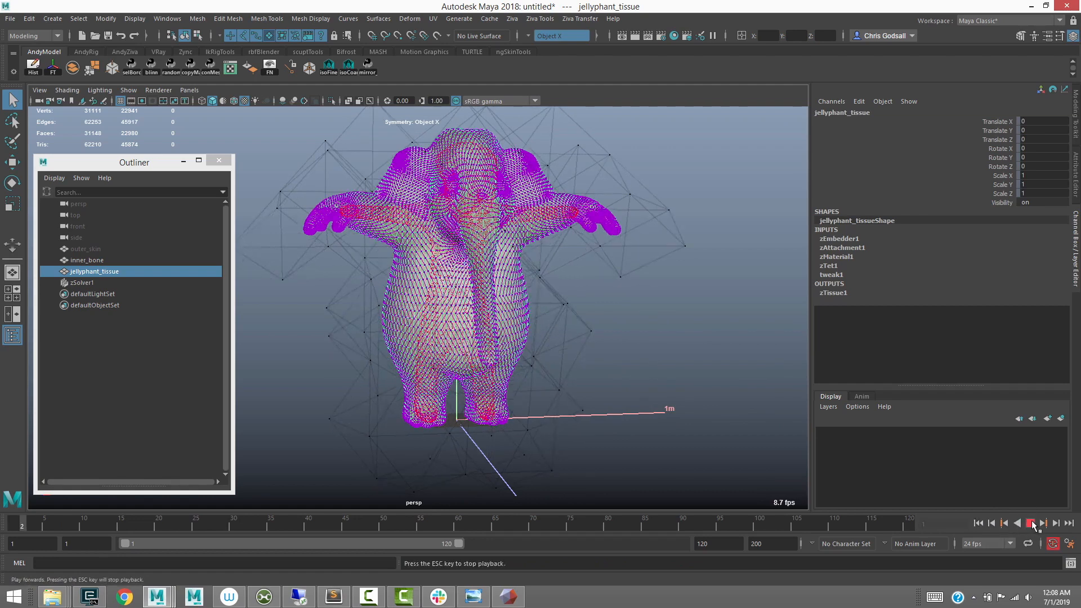
{"action": "left_click", "coordinate": [1029, 523]}
{"action": "left_click", "coordinate": [978, 523]}
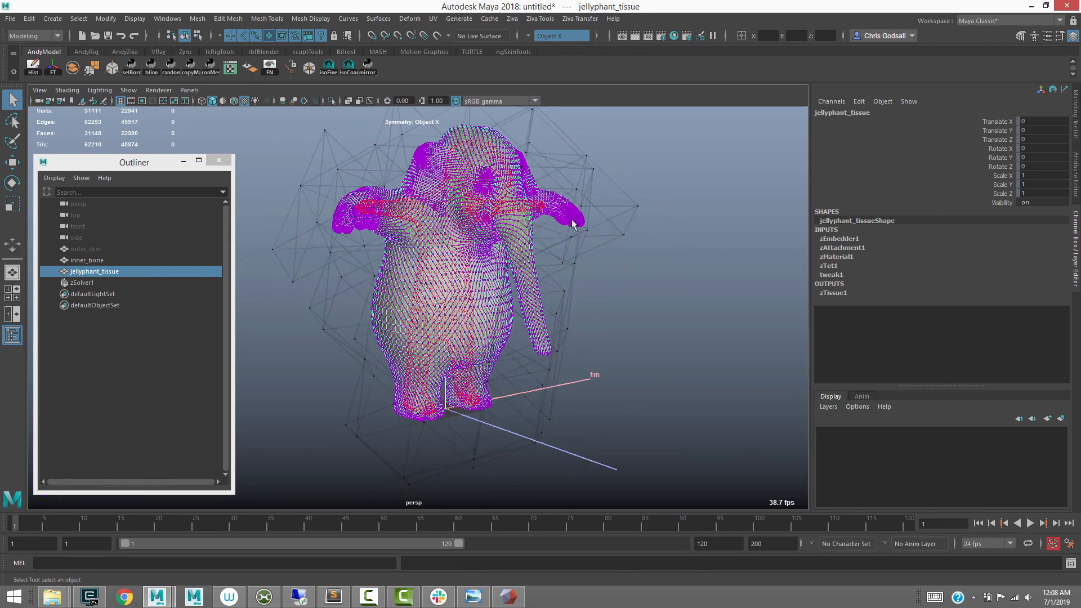
{"action": "left_click_drag", "start_coordinate": [432, 253], "coordinate": [475, 252], "text": "alt"}
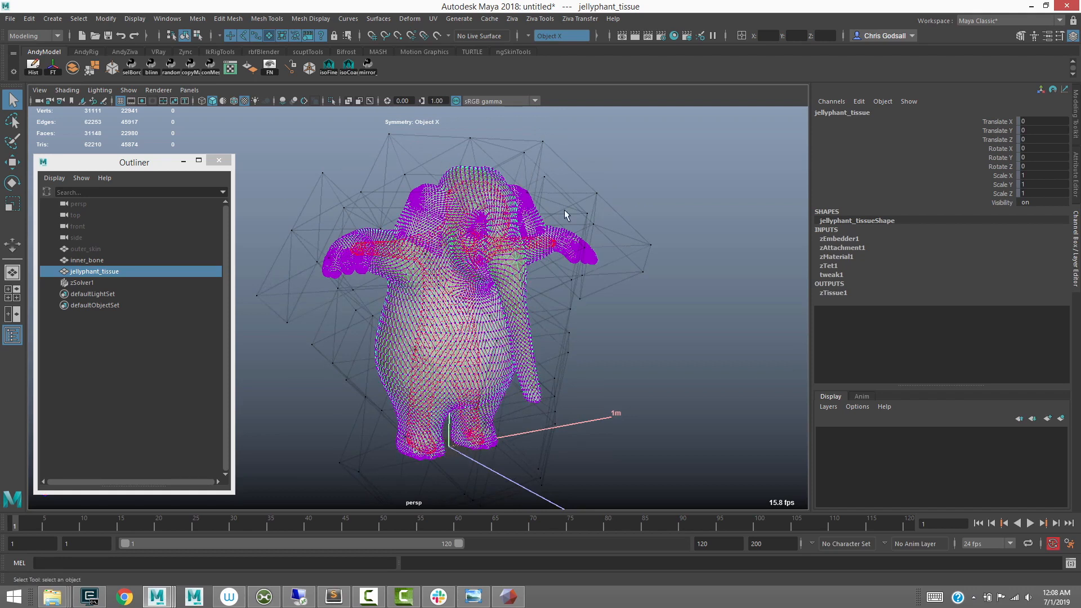
Set the Tet Size of zTet1 on jellyphant_tissue to 15
{"action": "left_click_drag", "start_coordinate": [565, 212], "coordinate": [489, 199], "text": "alt"}
{"action": "left_click", "coordinate": [630, 185]}
{"action": "left_click", "coordinate": [582, 246]}
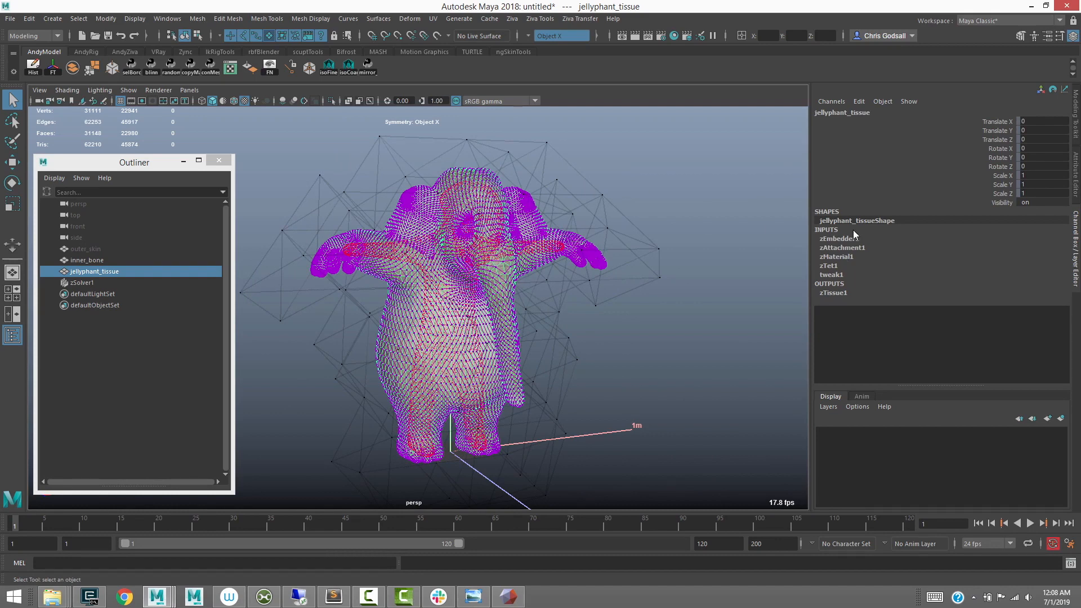
{"action": "left_click", "coordinate": [829, 266]}
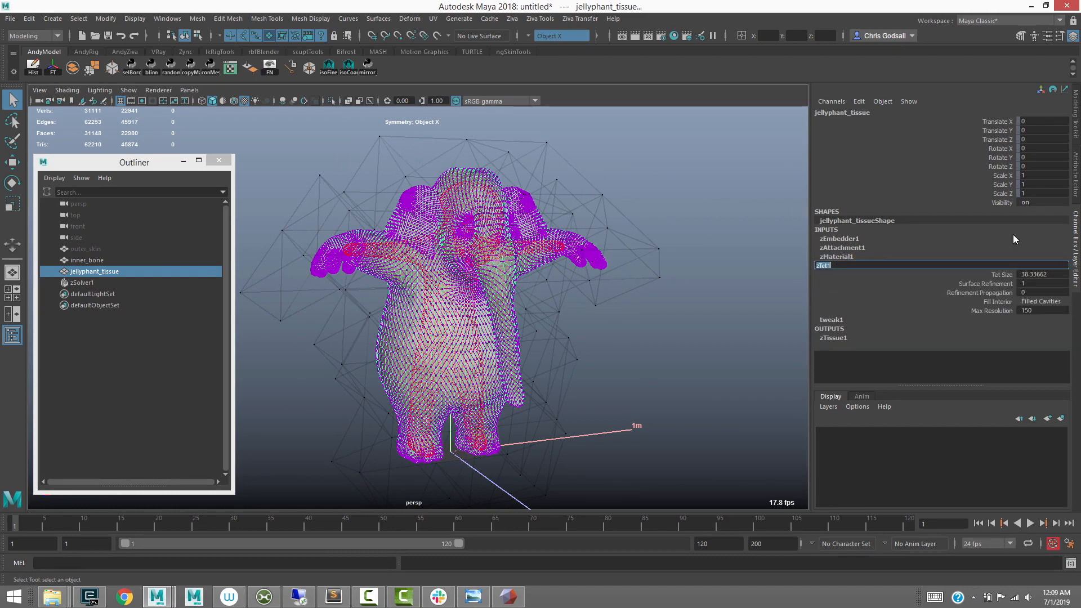
{"action": "left_click", "coordinate": [1005, 275]}
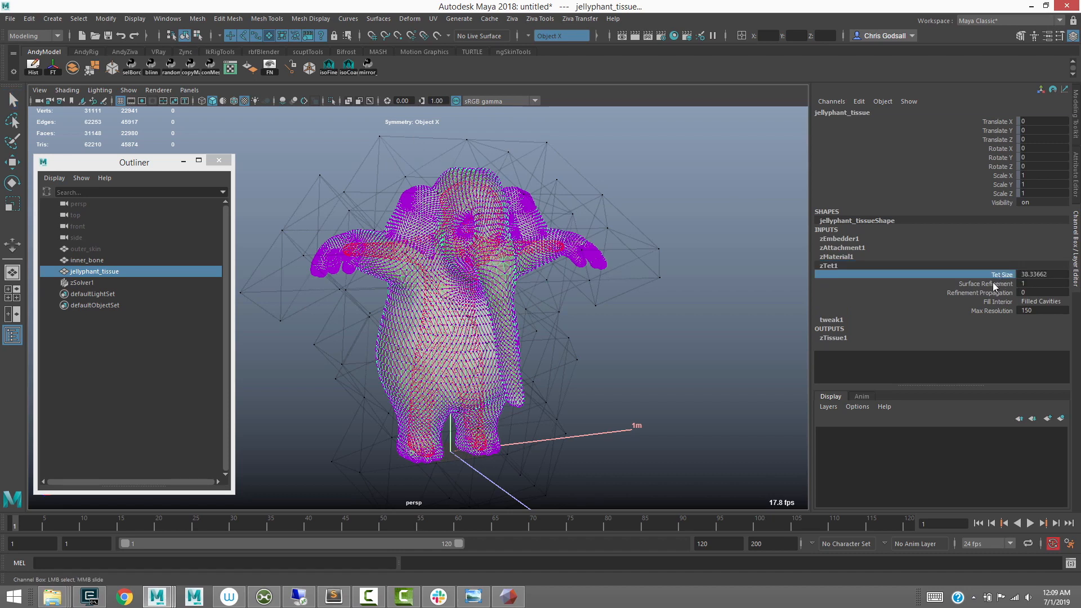
{"action": "double_click", "coordinate": [1036, 274]}
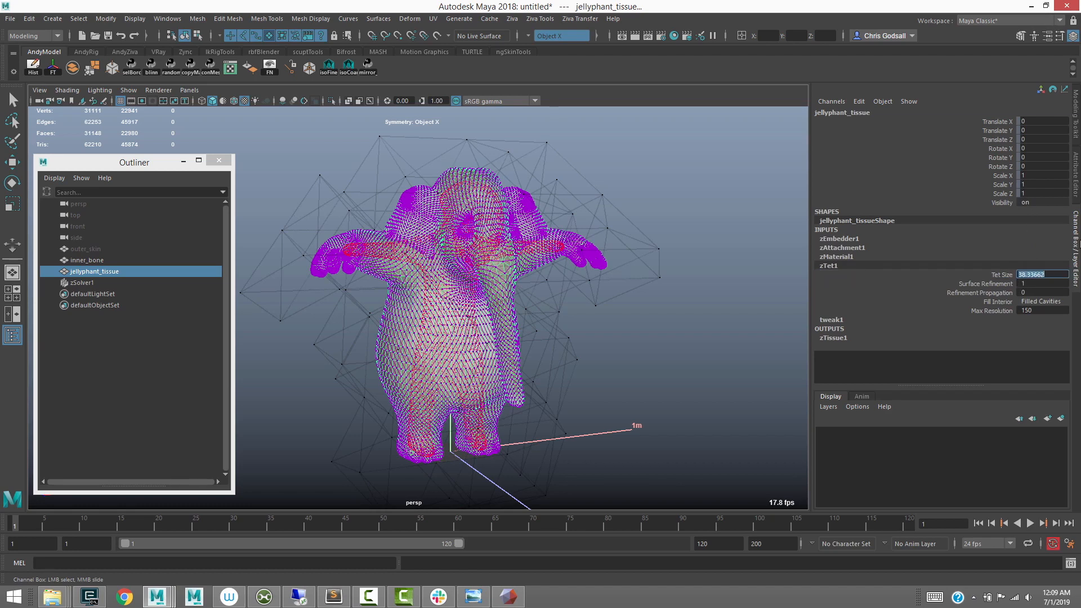
{"action": "type", "text": "15"}
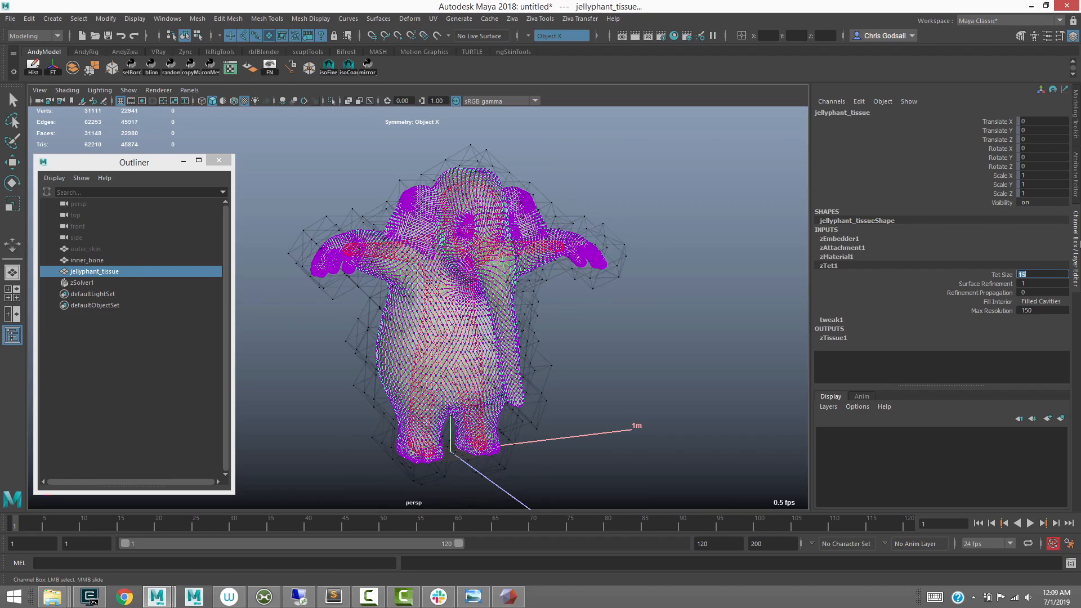
Play the simulation with the finer tet mesh, view it from several angles, and return to the first frame
{"action": "scroll", "coordinate": [598, 288], "scroll_direction": "up", "scroll_amount": 3}
{"action": "mouse_move", "coordinate": [606, 324]}
{"action": "left_mouse_down", "text": "alt"}
{"action": "mouse_move", "coordinate": [467, 331]}
{"action": "mouse_move", "coordinate": [602, 324]}
{"action": "left_mouse_up", "text": "alt"}
{"action": "middle_click_drag", "start_coordinate": [602, 324], "coordinate": [609, 314], "text": "alt"}
{"action": "right_click_drag", "start_coordinate": [609, 314], "coordinate": [527, 309], "text": "alt"}
{"action": "left_click_drag", "start_coordinate": [526, 309], "coordinate": [507, 226], "text": "alt"}
{"action": "left_click", "coordinate": [1030, 523]}
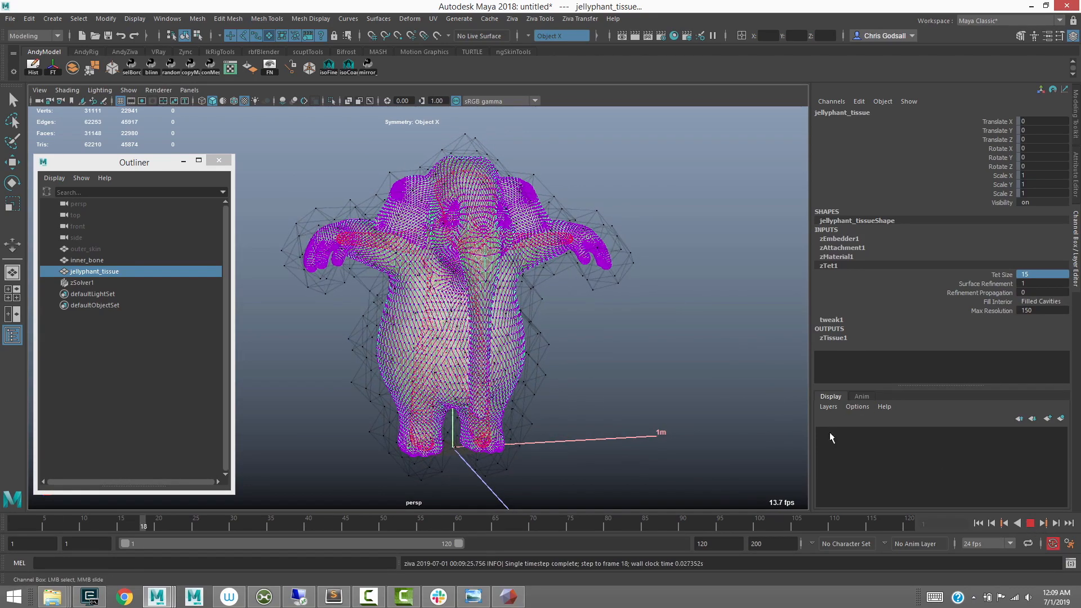
{"action": "mouse_move", "coordinate": [585, 349]}
{"action": "left_mouse_down", "text": "alt"}
{"action": "mouse_move", "coordinate": [636, 343]}
{"action": "mouse_move", "coordinate": [605, 350]}
{"action": "left_mouse_up", "text": "alt"}
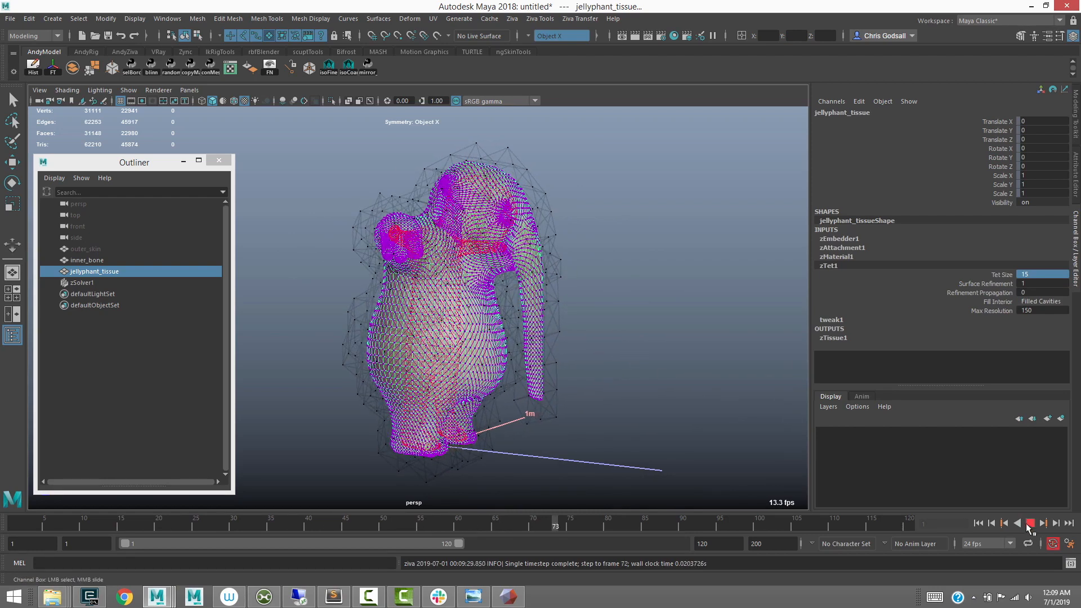
{"action": "left_click", "coordinate": [1029, 523]}
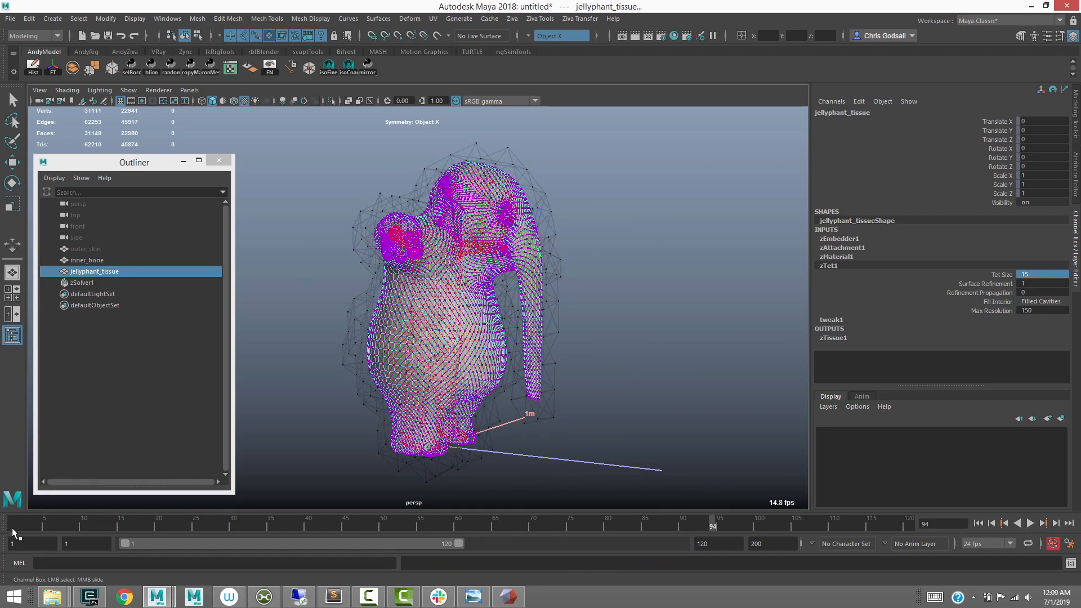
{"action": "left_click", "coordinate": [8, 529]}
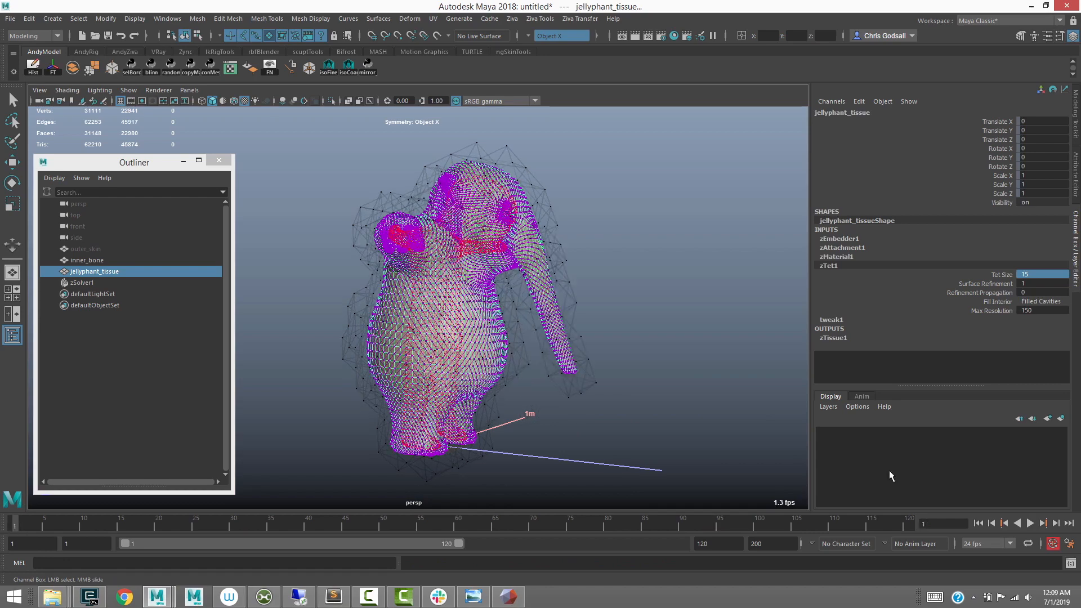
Replay the first few frames of the simulation, inspect the deformed trunk and tet cage, and rewind to the start
{"action": "left_click", "coordinate": [1029, 524]}
{"action": "left_click", "coordinate": [1029, 527]}
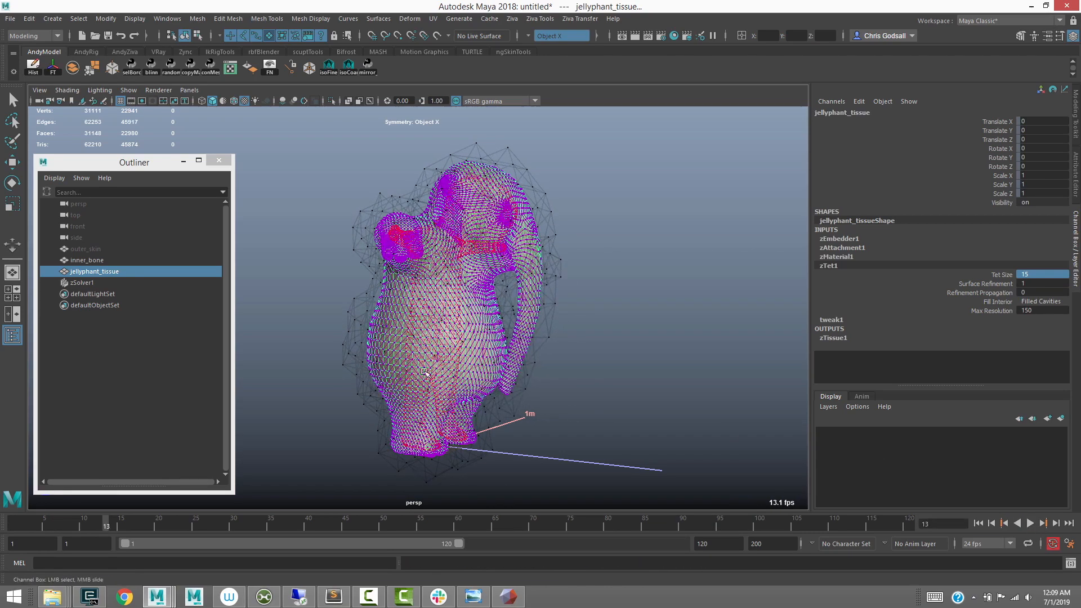
{"action": "scroll", "coordinate": [498, 313], "scroll_direction": "up", "scroll_amount": 2}
{"action": "left_click_drag", "start_coordinate": [498, 313], "coordinate": [652, 343], "text": "alt"}
{"action": "left_click", "coordinate": [978, 523]}
Set the tissue's Tet Size to 12, play the simulation briefly, and deselect the tissue
{"action": "left_click_drag", "start_coordinate": [585, 312], "coordinate": [531, 309], "text": "alt"}
{"action": "left_click_drag", "start_coordinate": [1020, 274], "coordinate": [1080, 279]}
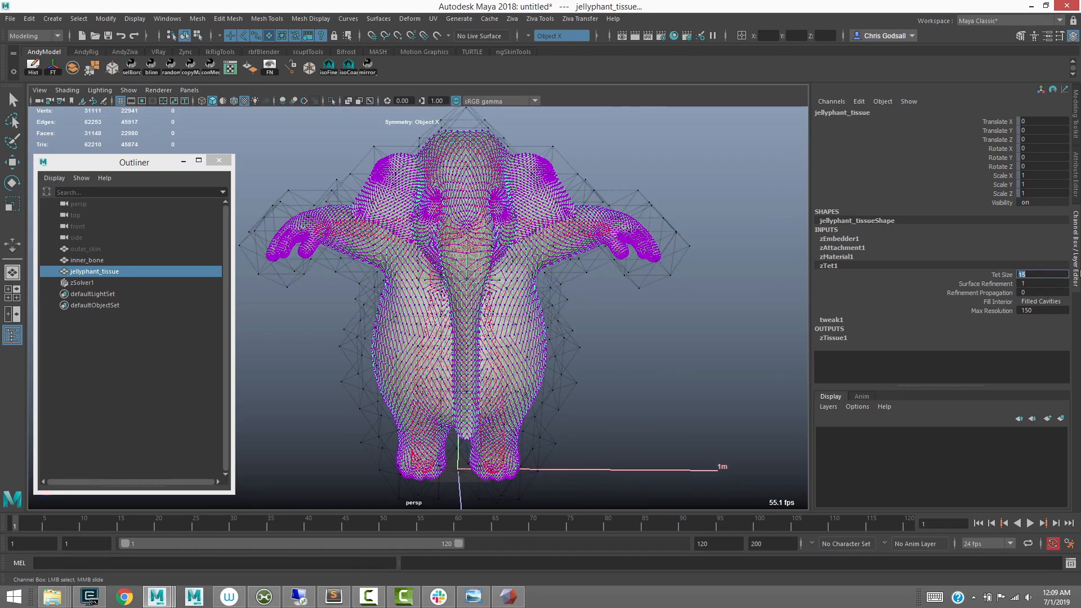
{"action": "type", "text": "12"}
{"action": "left_click", "coordinate": [1030, 523]}
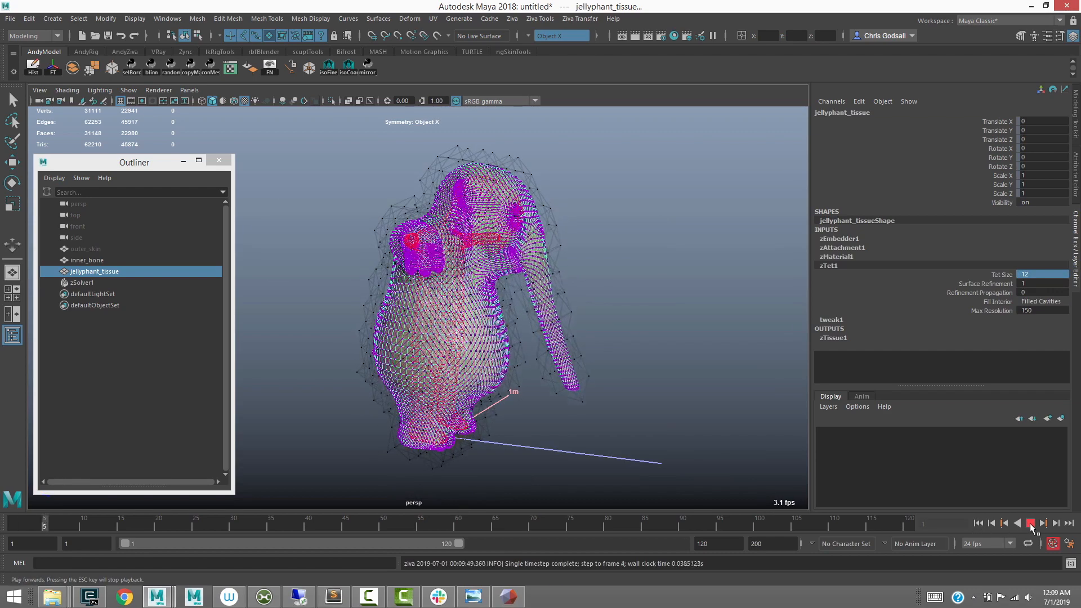
{"action": "left_click", "coordinate": [1030, 523]}
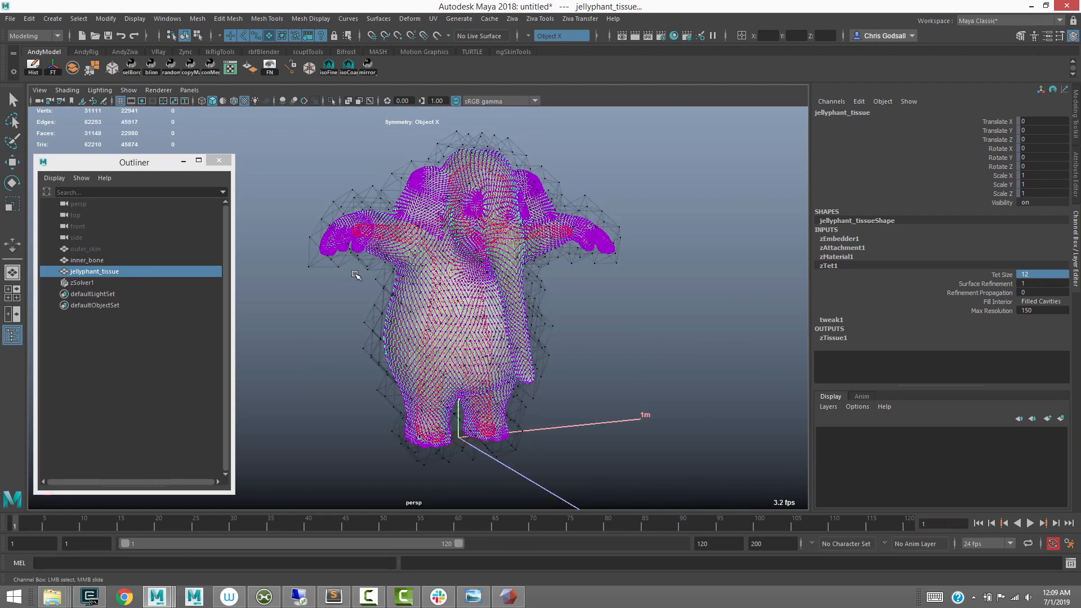
{"action": "mouse_move", "coordinate": [355, 301]}
{"action": "left_mouse_down", "text": "alt"}
{"action": "mouse_move", "coordinate": [309, 309]}
{"action": "mouse_move", "coordinate": [346, 314]}
{"action": "left_mouse_up", "text": "alt"}
{"action": "left_click", "coordinate": [336, 135]}
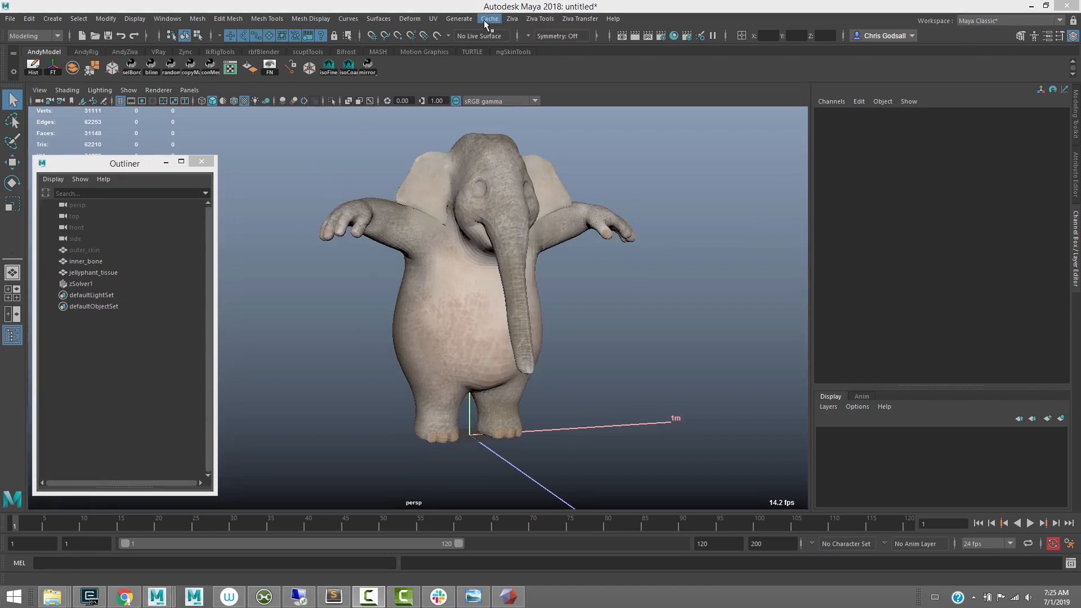
Import the Alembic cache bake.0001.abc from the martial_arts inner_bone folder
{"action": "left_click", "coordinate": [486, 19]}
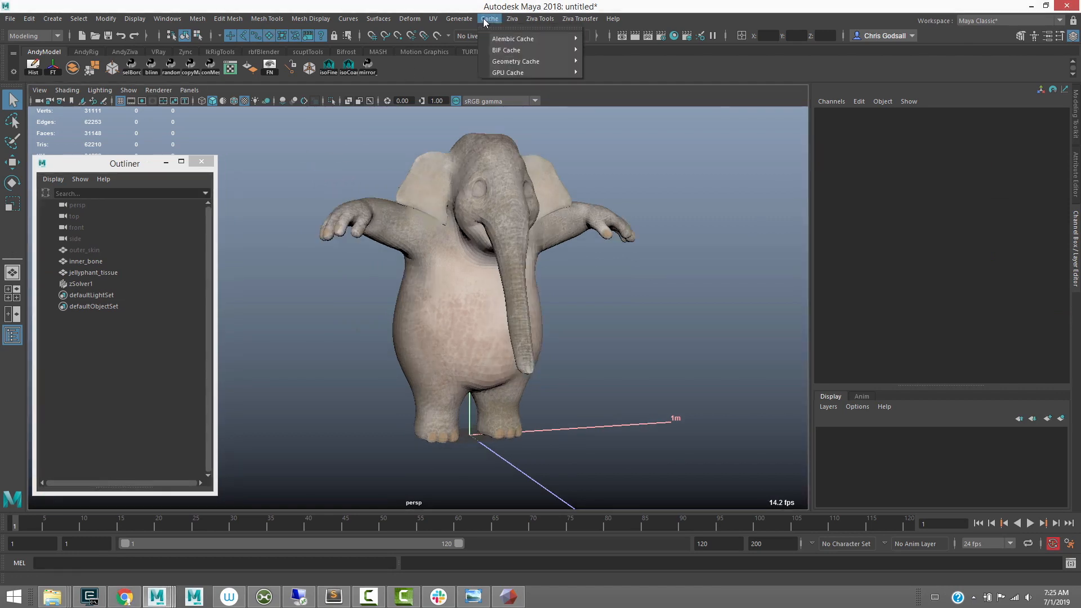
{"action": "mouse_move", "coordinate": [540, 39]}
{"action": "left_click", "coordinate": [624, 70]}
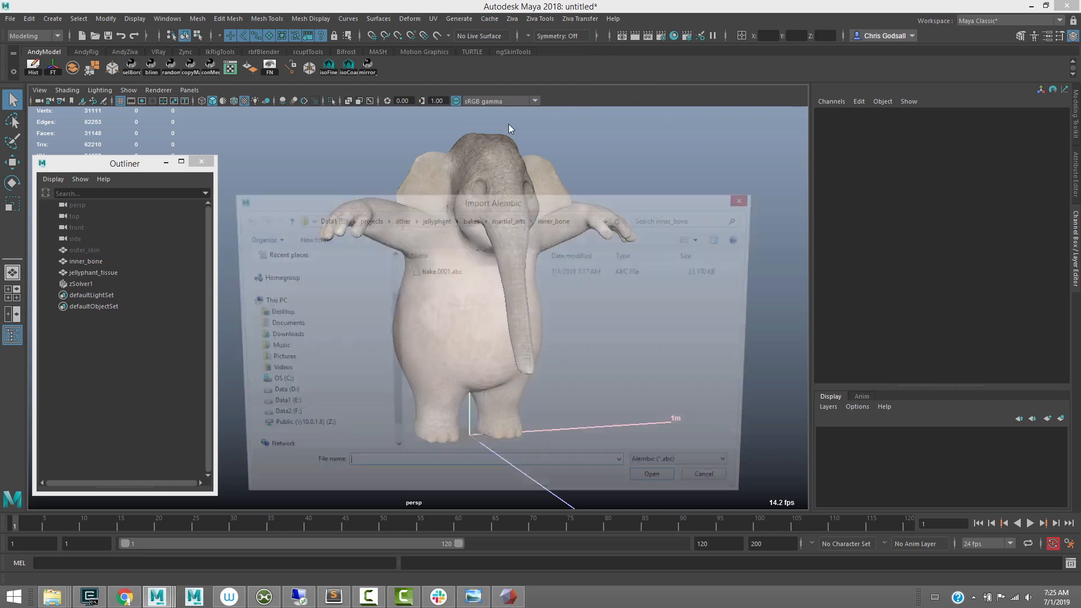
{"action": "left_click", "coordinate": [479, 272]}
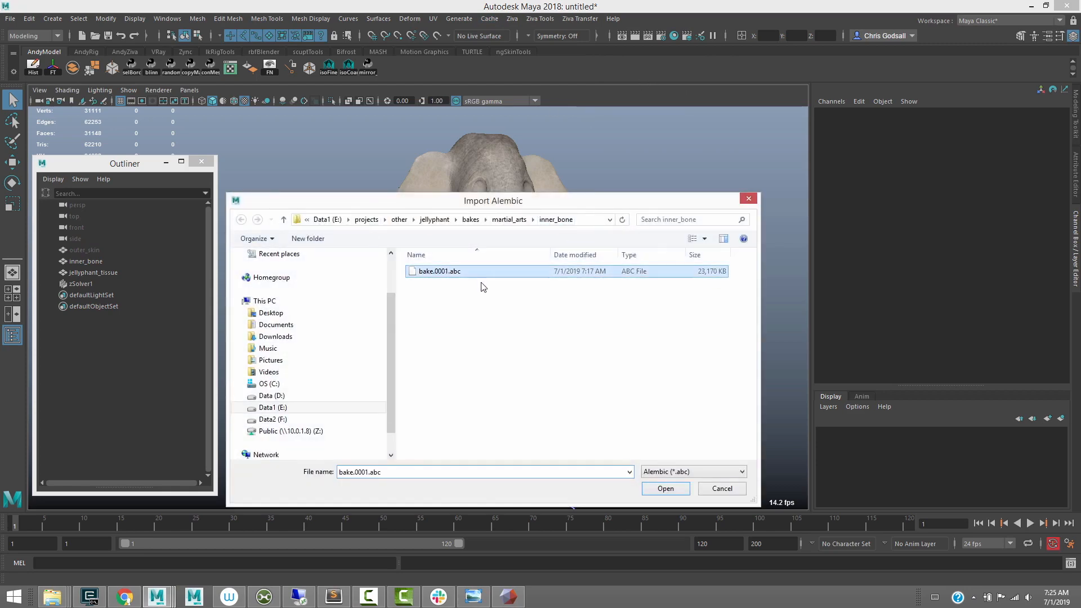
{"action": "left_click", "coordinate": [665, 488]}
Rename the imported mesh as inner_bone_bake and move it above outer_skin in the Outliner
{"action": "left_click", "coordinate": [113, 295]}
{"action": "double_click", "coordinate": [113, 295]}
{"action": "type", "text": "_bake"}
{"action": "key", "text": "Return"}
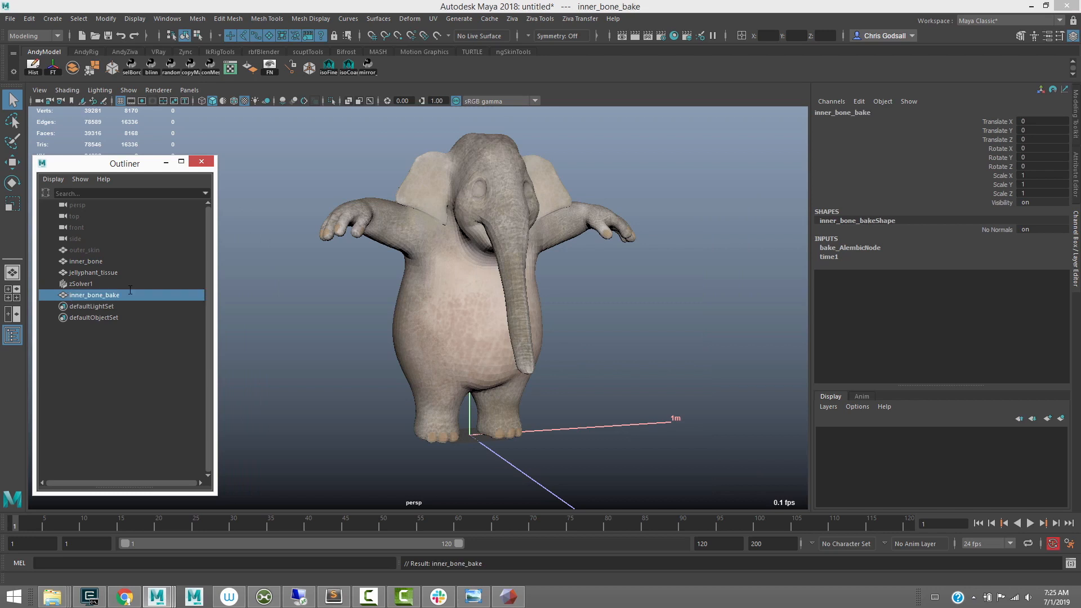
{"action": "middle_click_drag", "start_coordinate": [105, 300], "coordinate": [96, 243]}
Isolate inner_bone_bake and inner_bone in the view and compare the two meshes' vertex counts
{"action": "left_click", "coordinate": [98, 272], "text": "ctrl"}
{"action": "key", "text": "ctrl+1"}
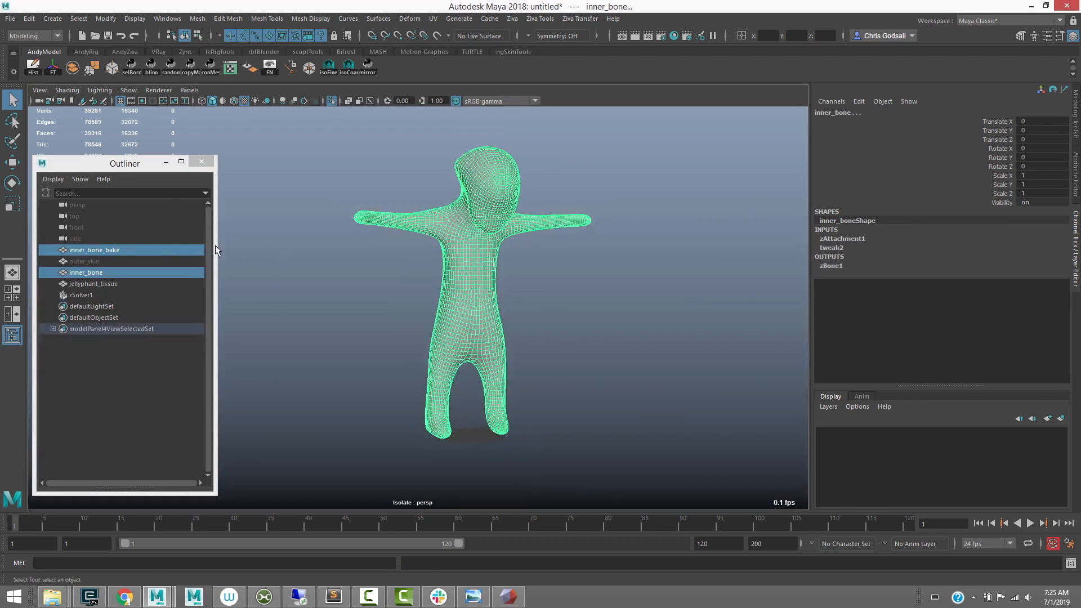
{"action": "left_click", "coordinate": [97, 251]}
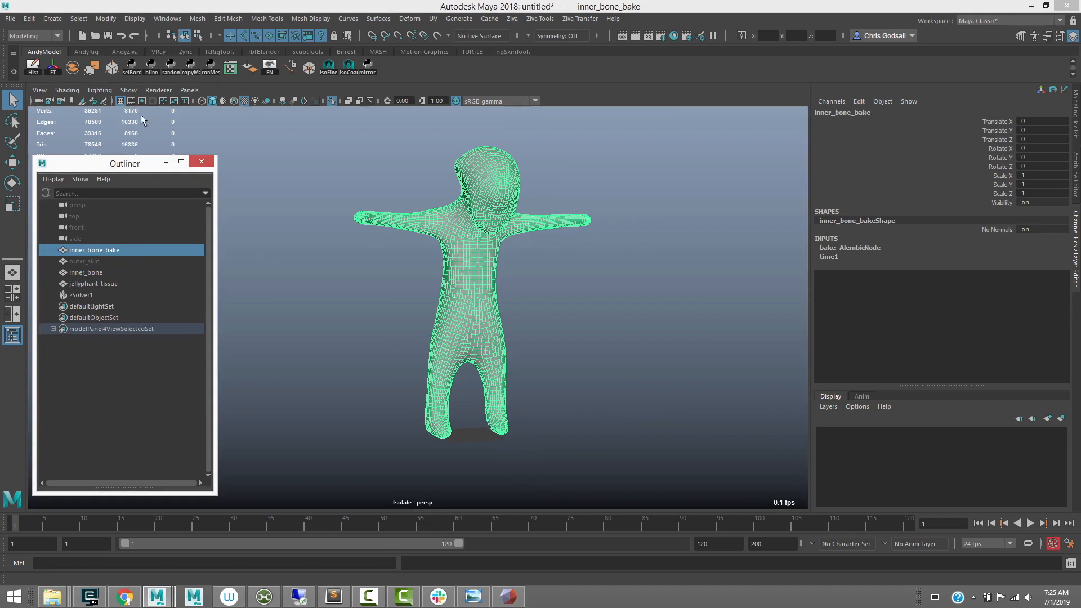
{"action": "left_click", "coordinate": [96, 272]}
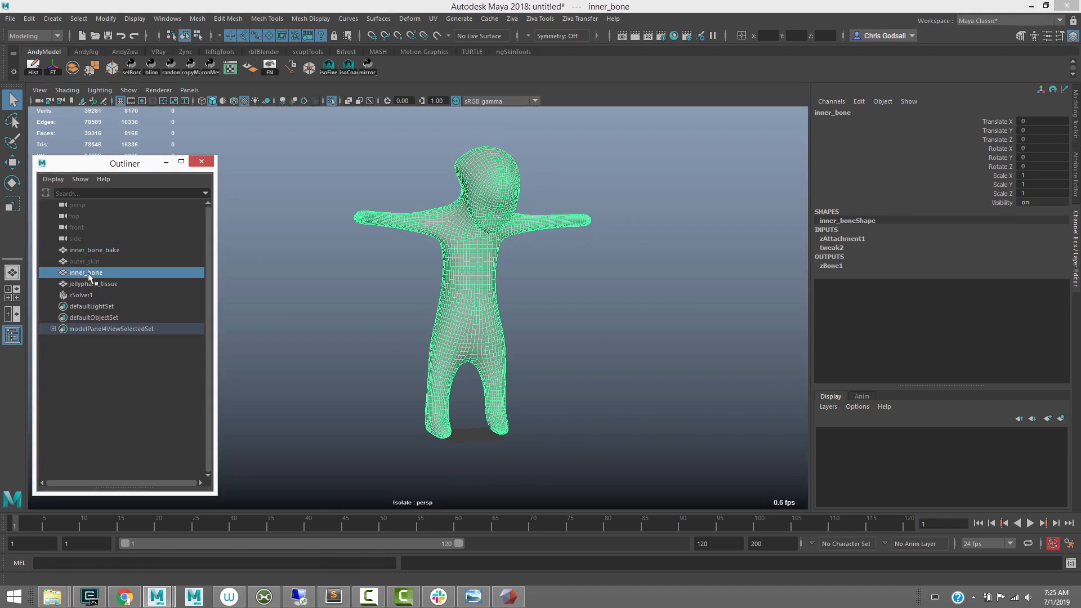
{"action": "left_click", "coordinate": [113, 251]}
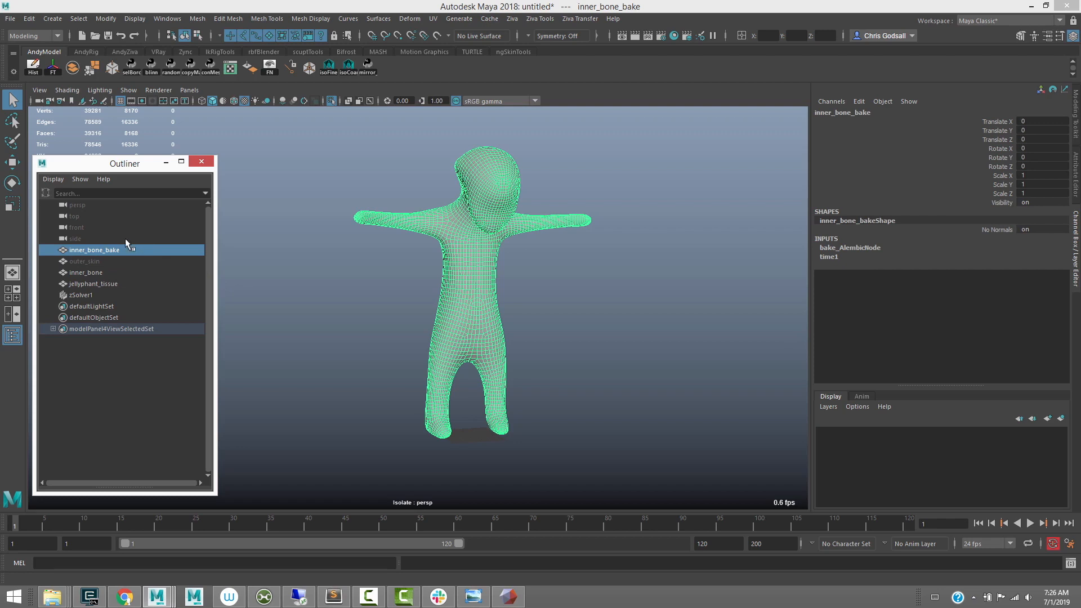
Create a blend shape on inner_bone with inner_bone_bake as its target
{"action": "left_click", "coordinate": [128, 273], "text": "ctrl"}
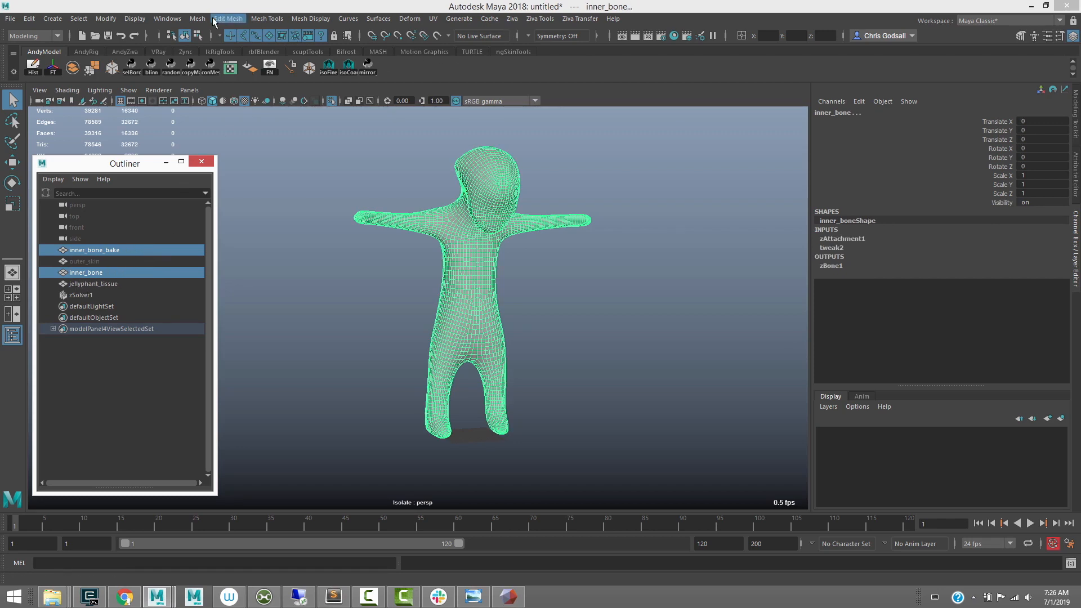
{"action": "left_click", "coordinate": [48, 36]}
{"action": "left_click", "coordinate": [28, 57]}
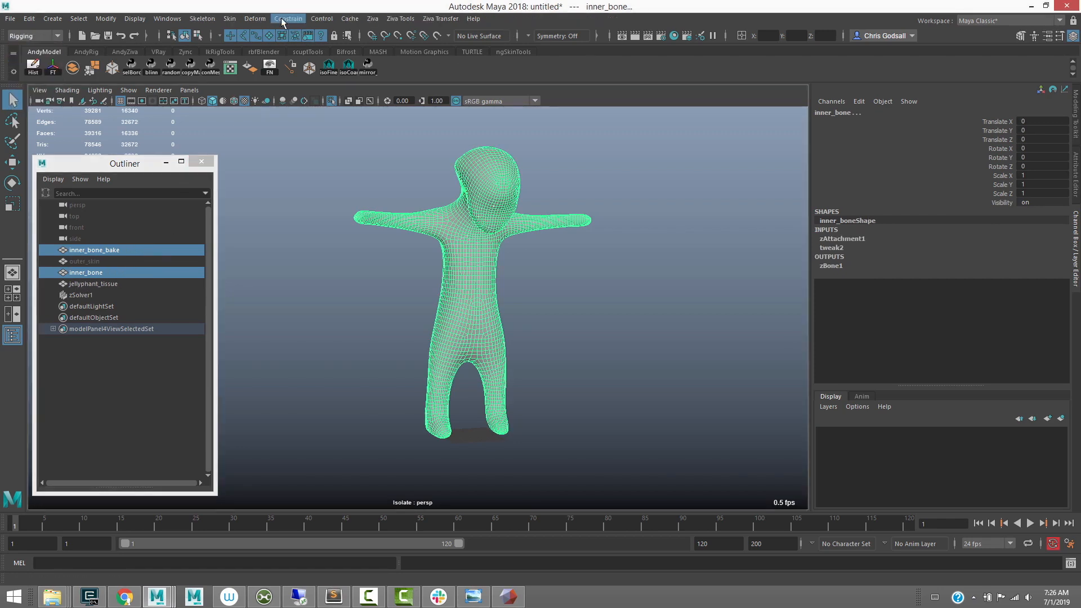
{"action": "left_click", "coordinate": [255, 19]}
{"action": "left_click", "coordinate": [267, 43]}
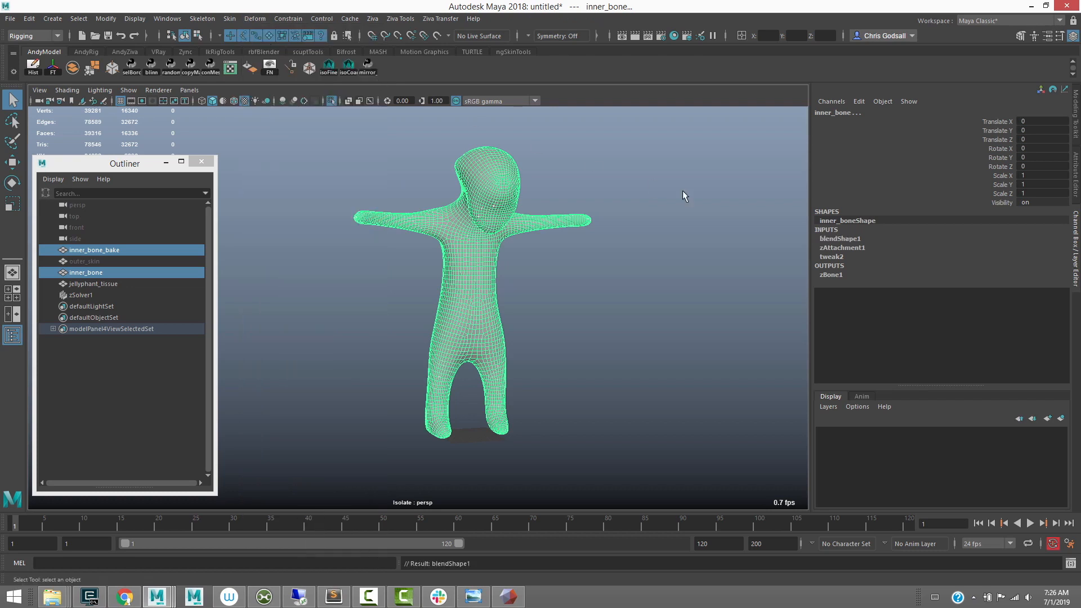
Set the inner_bone_bake weight of the new blend shape to 1
{"action": "left_click", "coordinate": [833, 239]}
{"action": "left_click", "coordinate": [993, 257]}
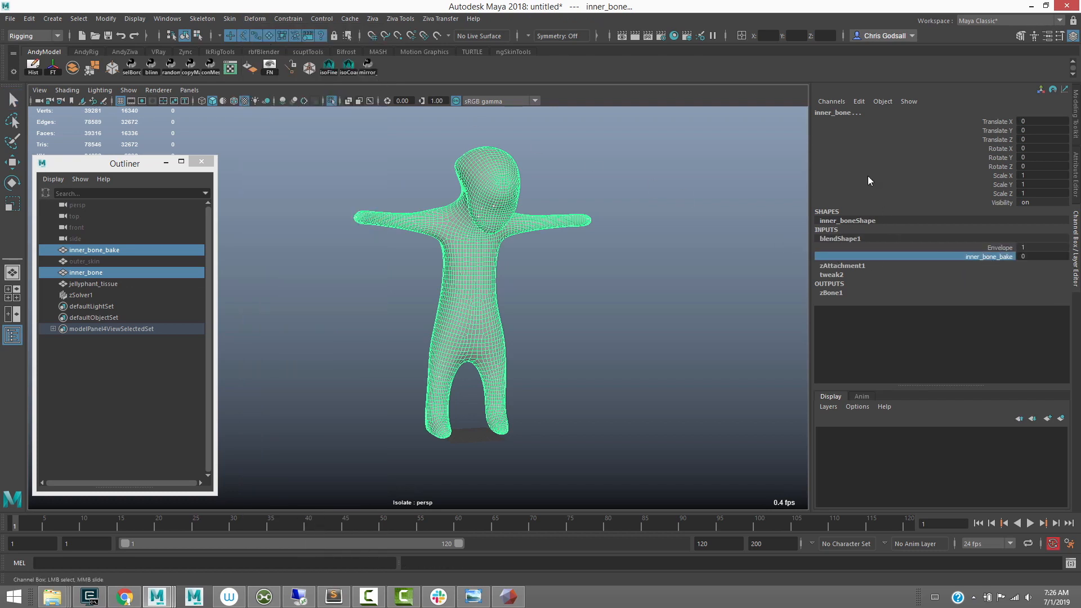
{"action": "middle_click_drag", "start_coordinate": [530, 256], "coordinate": [663, 253]}
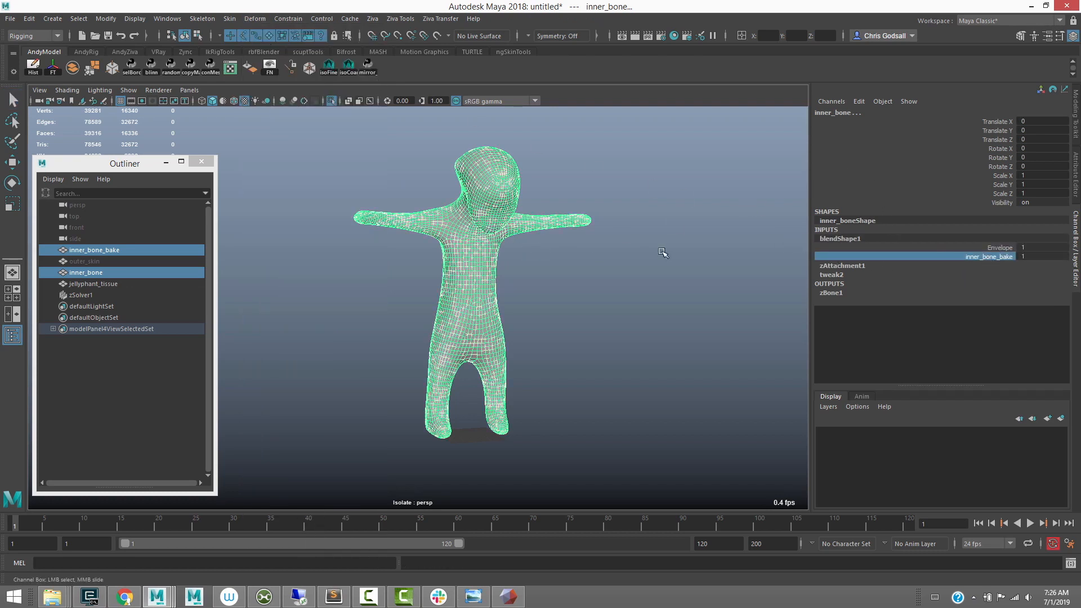
Hide inner_bone_bake and end the isolated view to show the whole elephant
{"action": "key", "text": "q"}
{"action": "left_click", "coordinate": [271, 254]}
{"action": "left_click", "coordinate": [96, 250]}
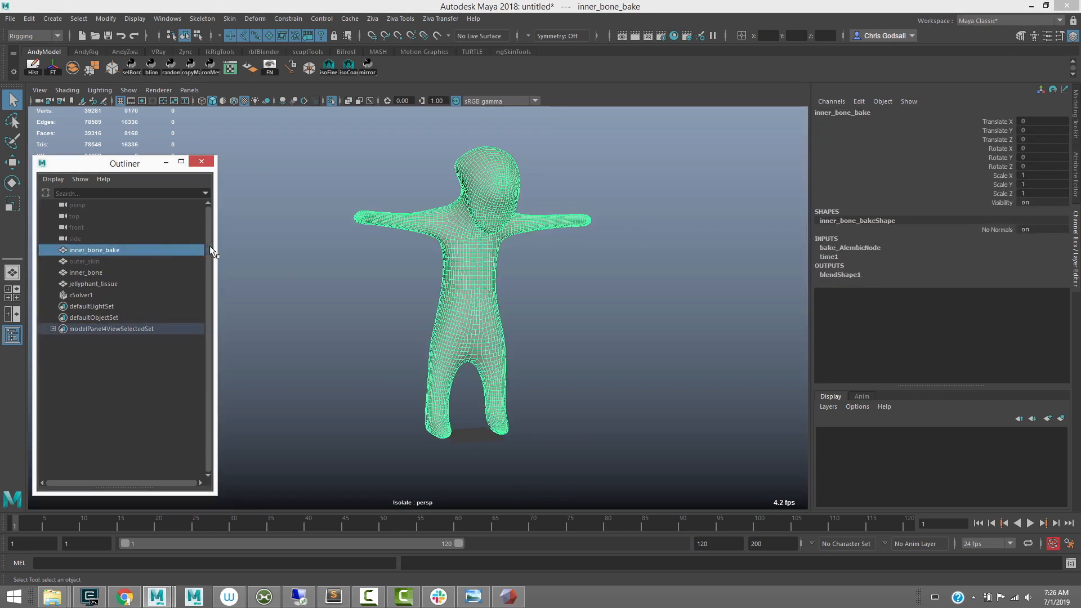
{"action": "key", "text": "ctrl+h"}
{"action": "key", "text": "ctrl+1"}
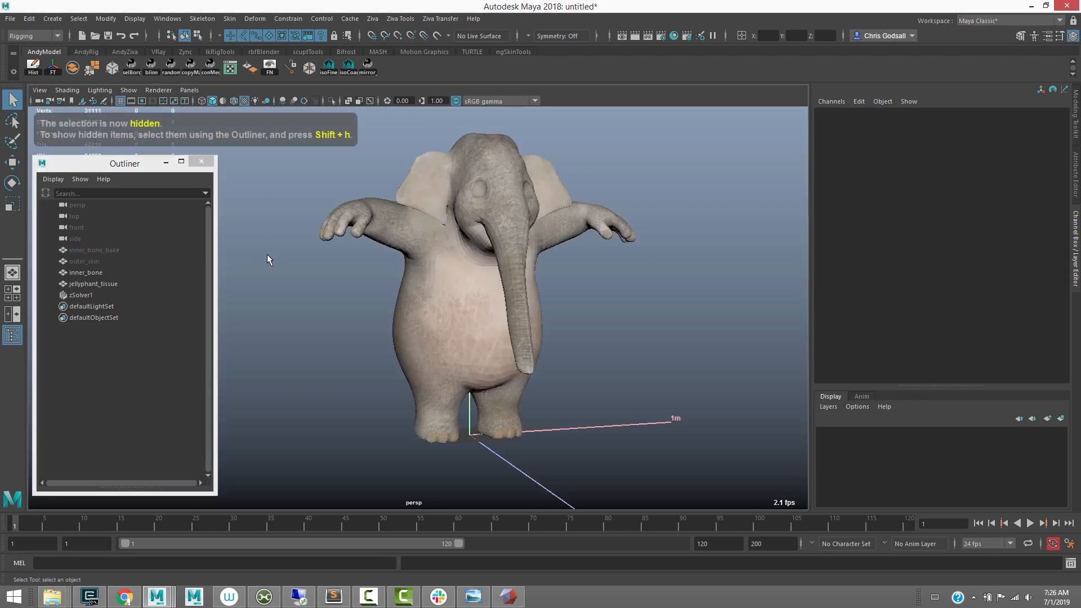
Play the simulation driven by the martial arts animation and inspect the tet mesh of jellyphant_tissue during playback
{"action": "left_click", "coordinate": [405, 295]}
{"action": "left_click", "coordinate": [322, 306]}
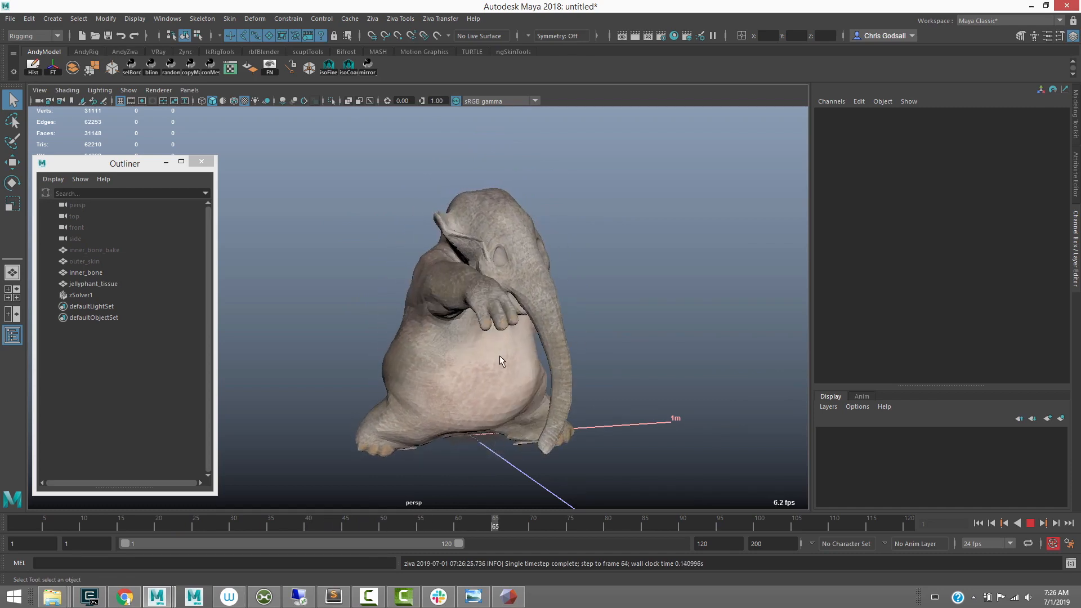
{"action": "left_click", "coordinate": [400, 416]}
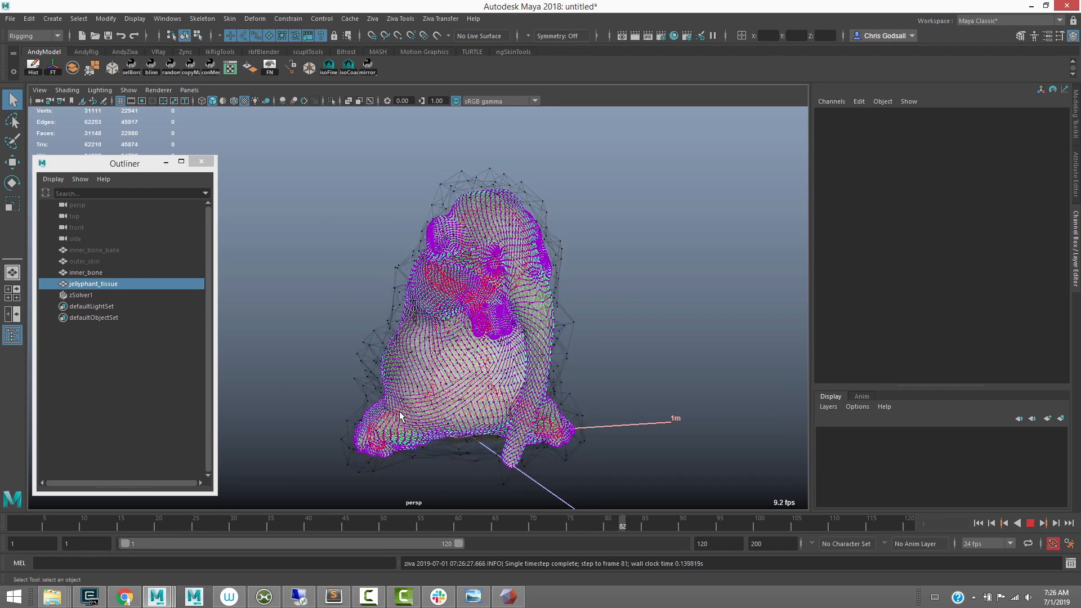
{"action": "left_click", "coordinate": [661, 251]}
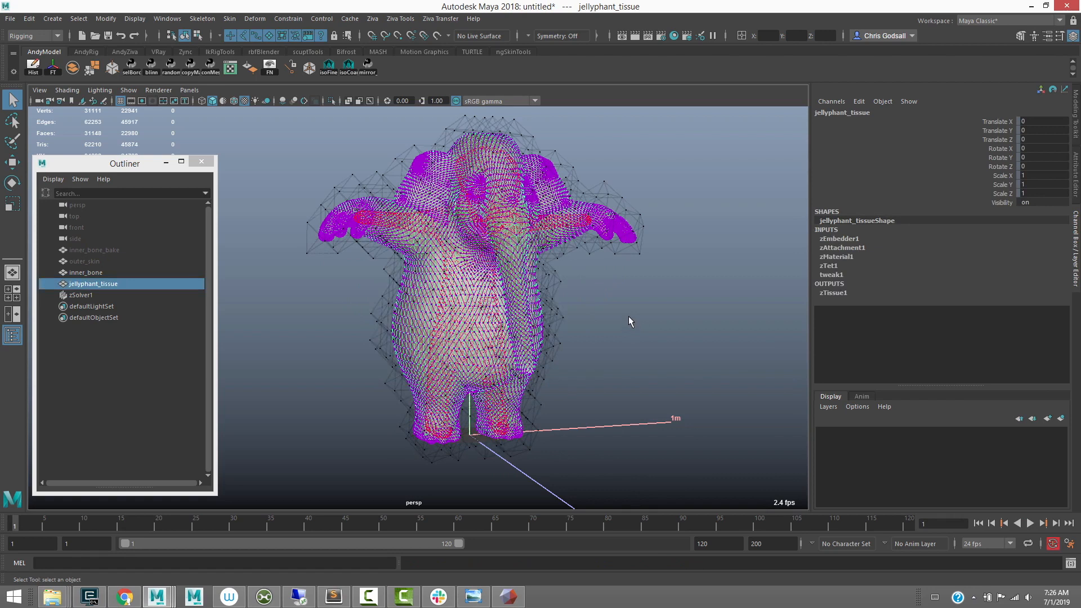
Set the Tet Size of zTet1 on jellyphant_tissue to 6
{"action": "left_click", "coordinate": [830, 265]}
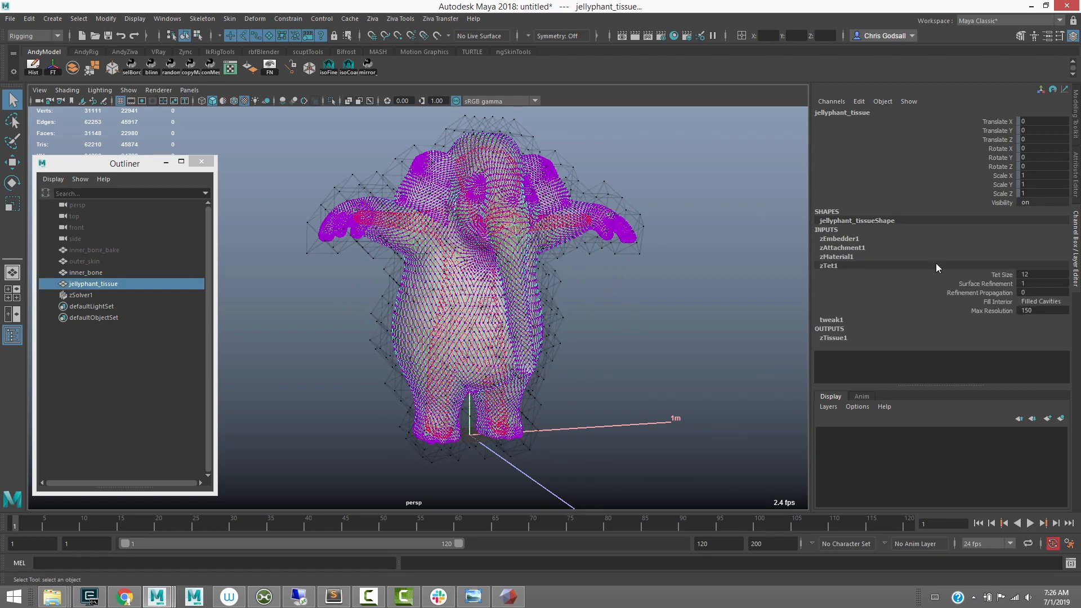
{"action": "left_click", "coordinate": [1038, 276]}
{"action": "type", "text": "6"}
{"action": "key", "text": "Return"}
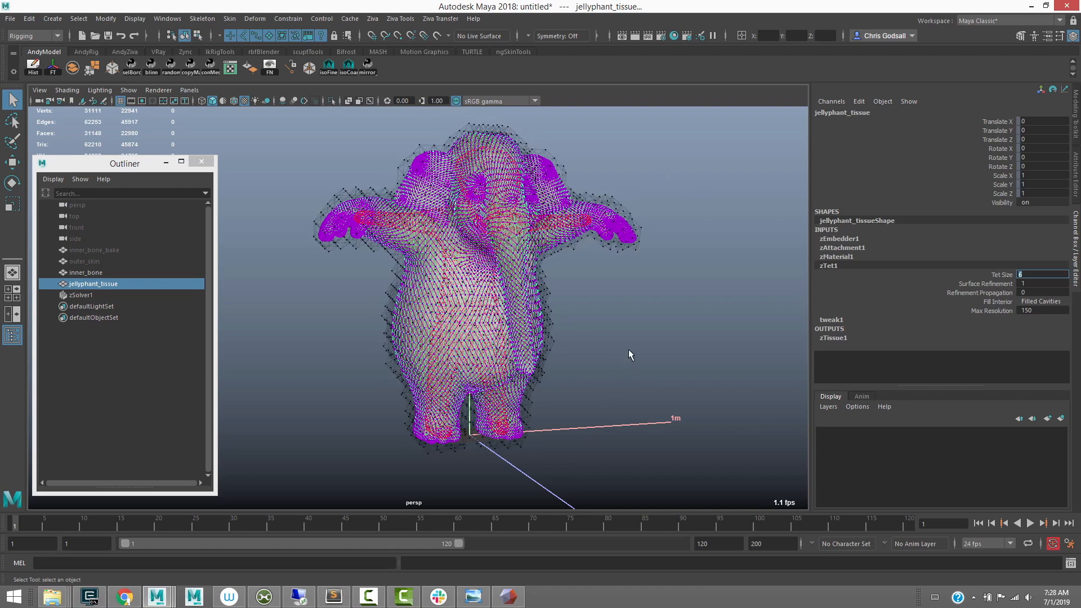
Set the timeline's playback speed to Play Every Frame, Max Real-time
{"action": "right_click", "coordinate": [590, 525]}
{"action": "mouse_move", "coordinate": [653, 440]}
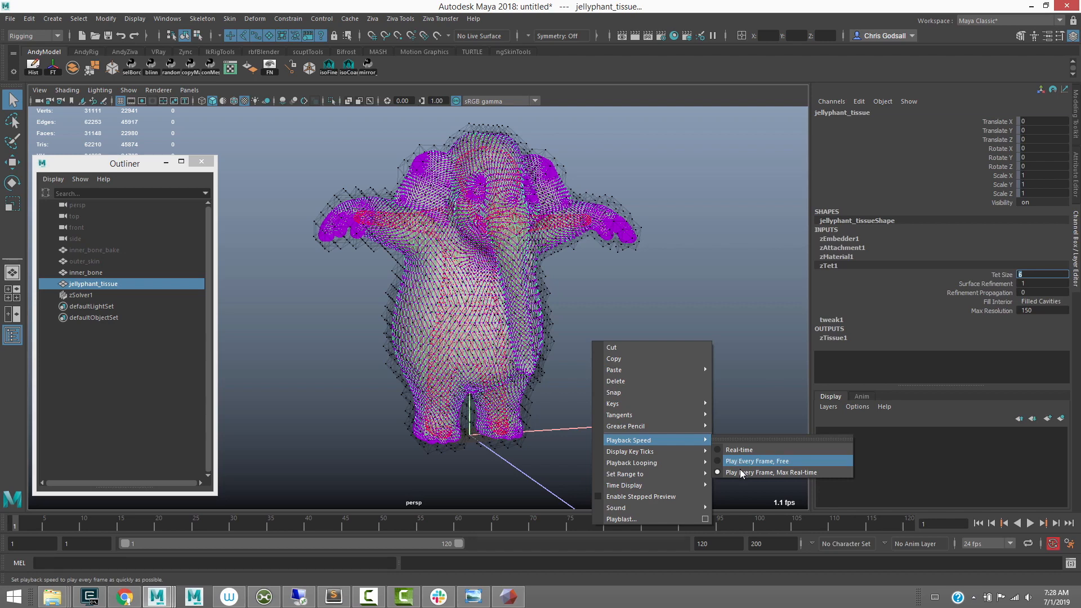
{"action": "left_click", "coordinate": [738, 471]}
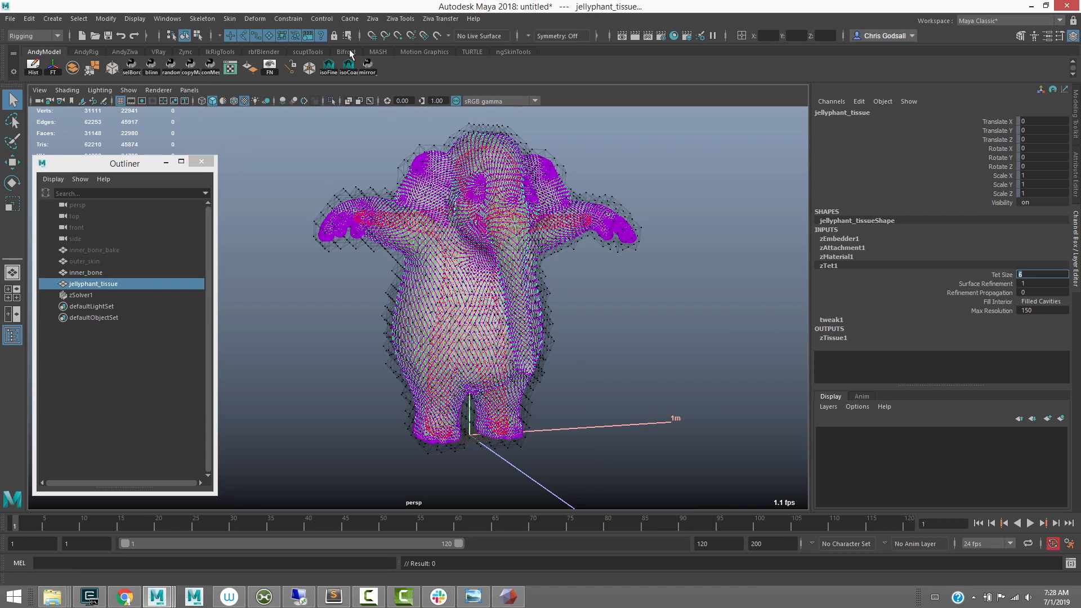
Add a Ziva simulation cache to zSolver1 for the elephant tissue
{"action": "left_click", "coordinate": [372, 18]}
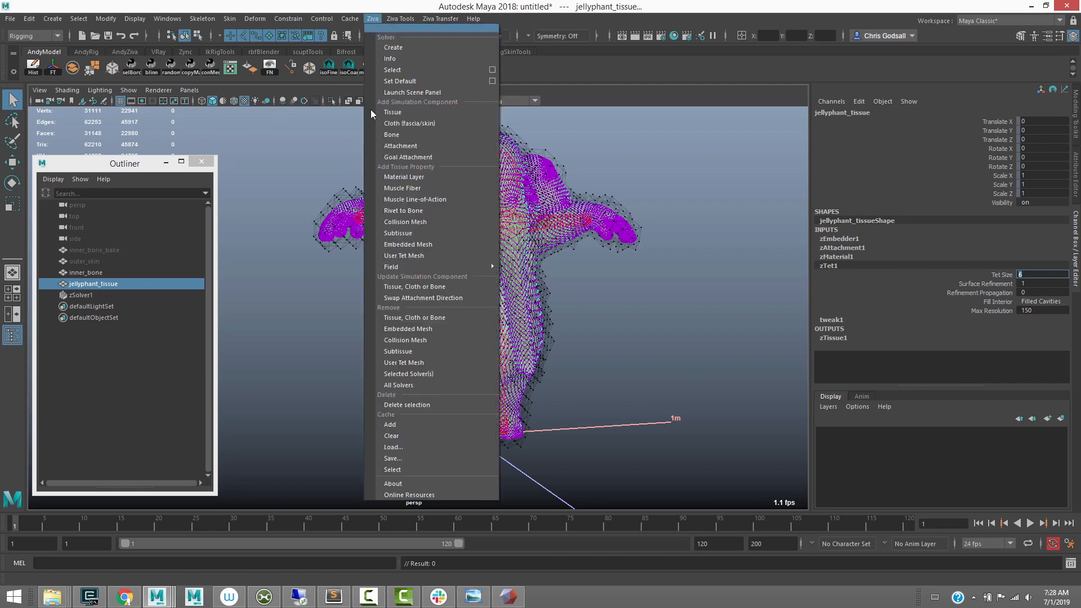
{"action": "left_click", "coordinate": [403, 424]}
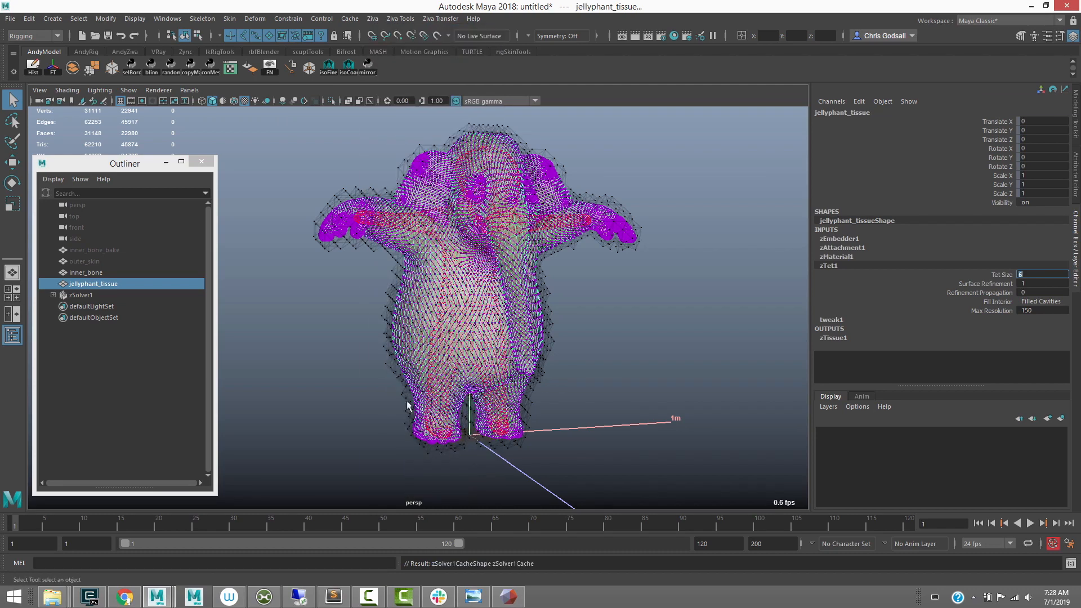
{"action": "scroll", "coordinate": [461, 323], "scroll_direction": "down", "scroll_amount": 3}
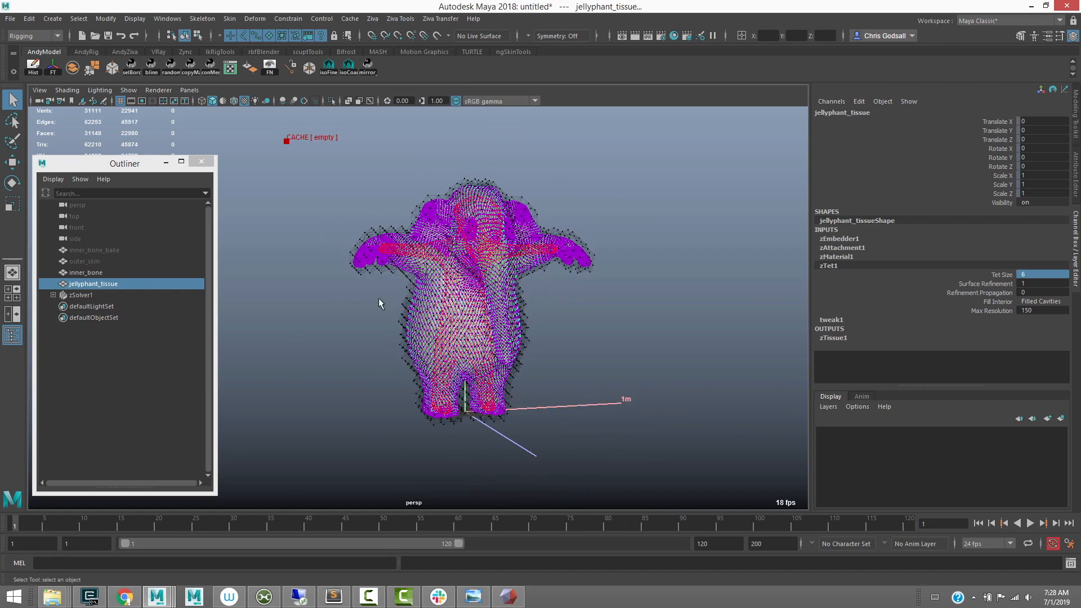
{"action": "scroll", "coordinate": [371, 307], "scroll_direction": "up", "scroll_amount": 4}
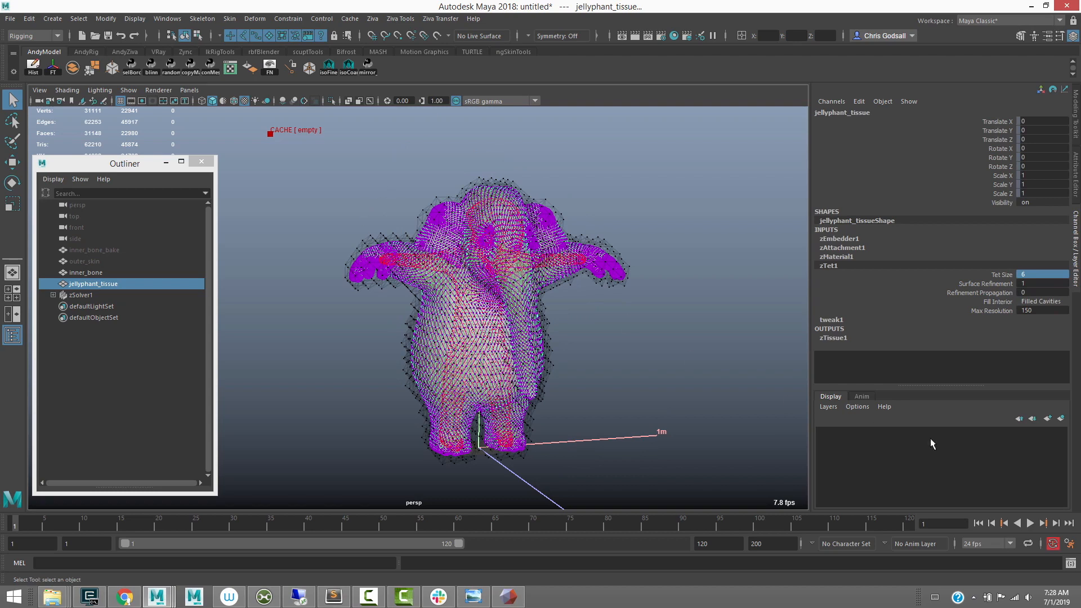
Play the simulation from frame 1 to fill the solver cache, and stop playback at about frame 66
{"action": "left_click", "coordinate": [1027, 524]}
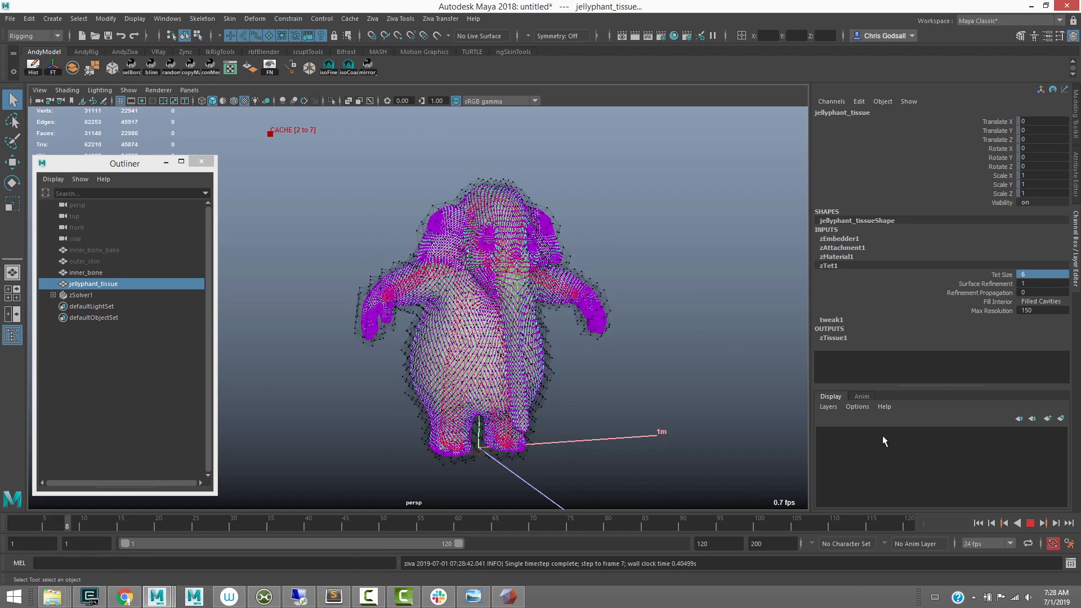
{"action": "left_click", "coordinate": [1029, 523]}
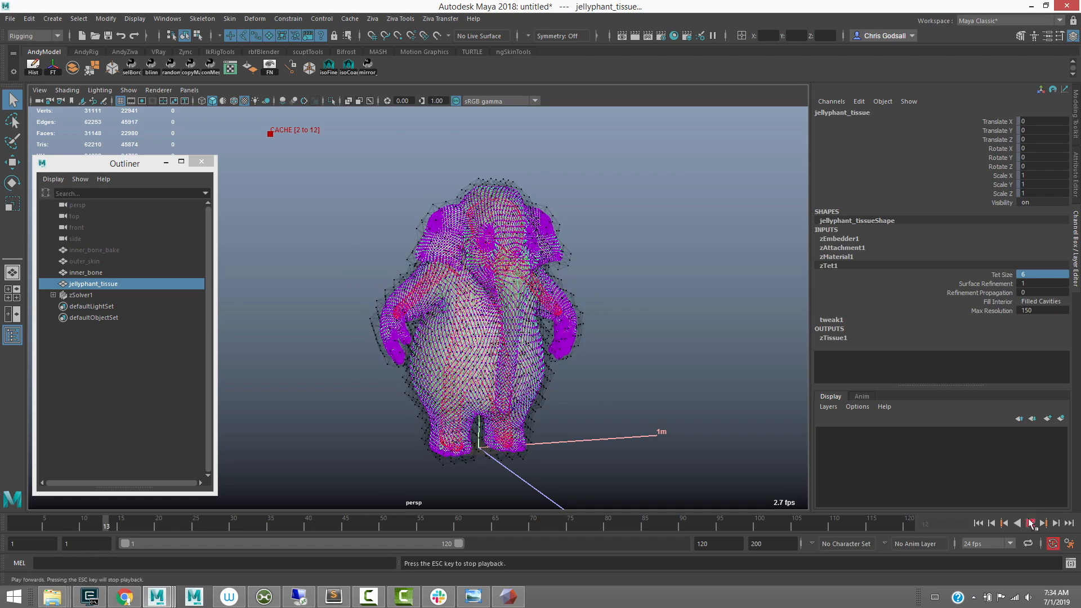
{"action": "key", "text": "alt+v"}
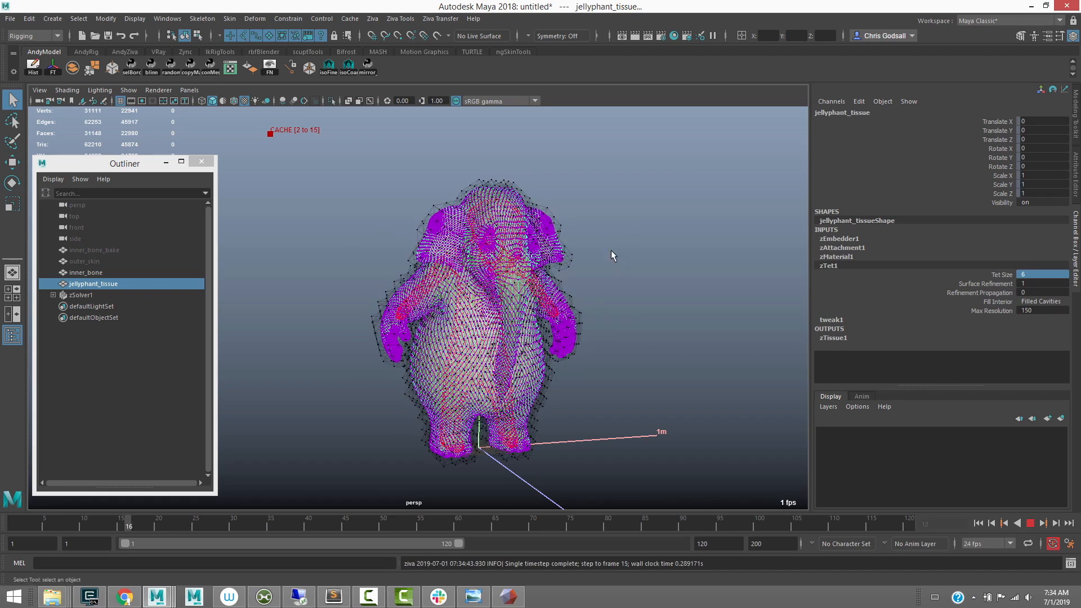
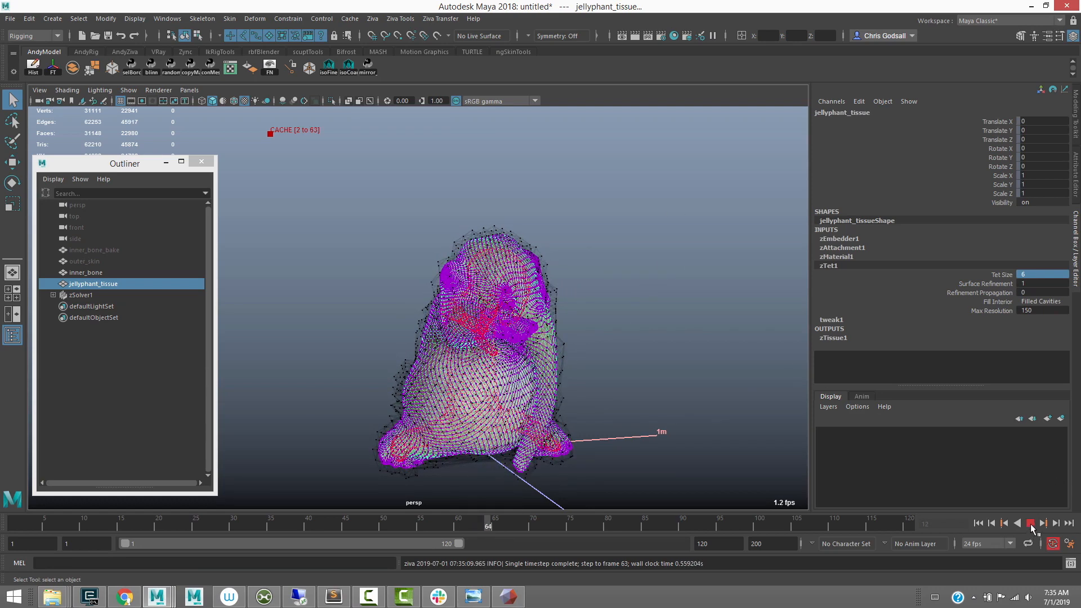
{"action": "key", "text": "Escape"}
Deselect jellyphant_tissue and scrub through the cached frames to review the simulated elephant's motion
{"action": "mouse_move", "coordinate": [486, 521]}
{"action": "left_mouse_down"}
{"action": "mouse_move", "coordinate": [140, 520]}
{"action": "mouse_move", "coordinate": [249, 522]}
{"action": "left_mouse_up"}
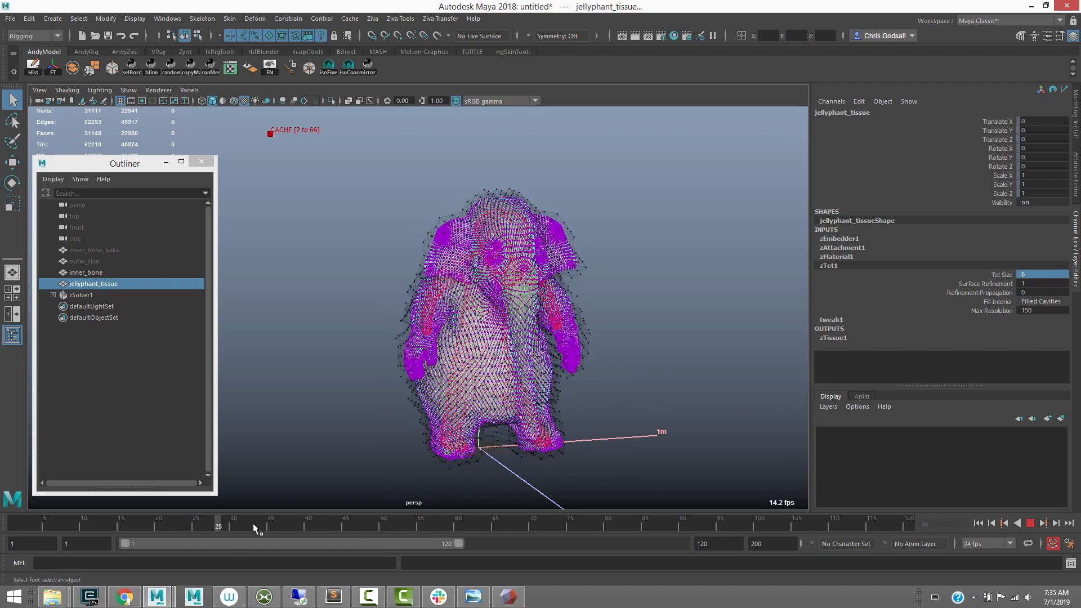
{"action": "left_click", "coordinate": [302, 387]}
{"action": "left_click_drag", "start_coordinate": [181, 522], "coordinate": [66, 521]}
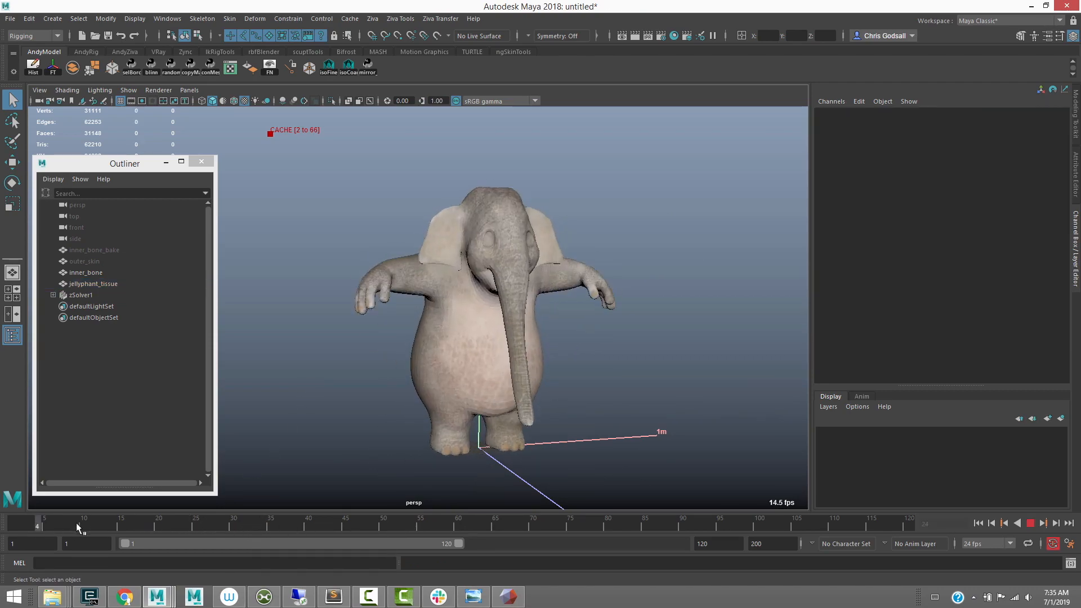
{"action": "key", "text": "Escape"}
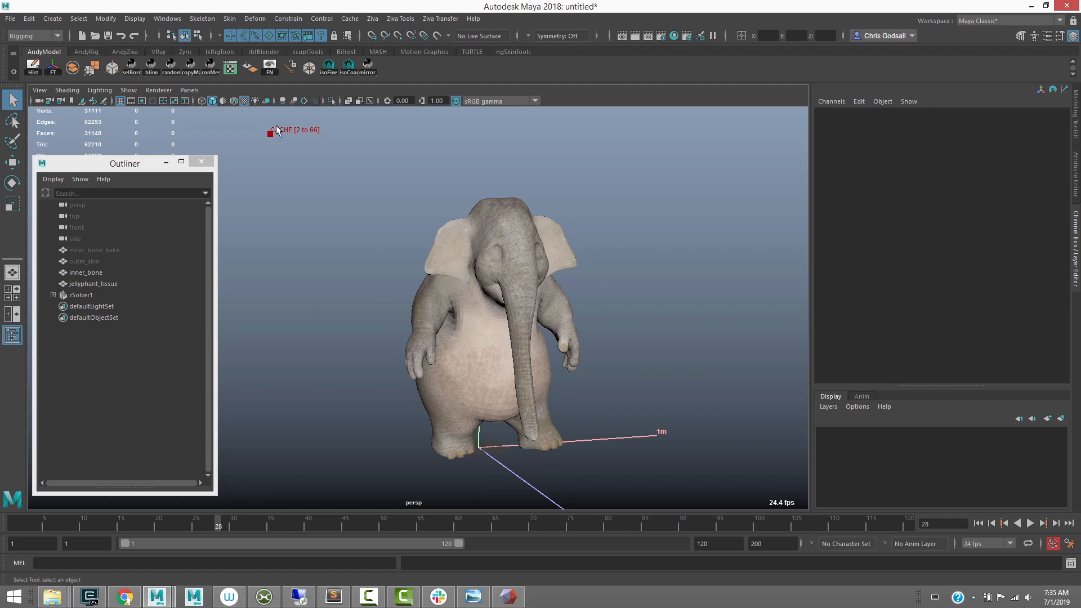
{"action": "mouse_move", "coordinate": [218, 521]}
{"action": "left_mouse_down"}
{"action": "mouse_move", "coordinate": [97, 520]}
{"action": "mouse_move", "coordinate": [305, 522]}
{"action": "mouse_move", "coordinate": [264, 516]}
{"action": "mouse_move", "coordinate": [129, 519]}
{"action": "mouse_move", "coordinate": [316, 533]}
{"action": "left_mouse_up"}
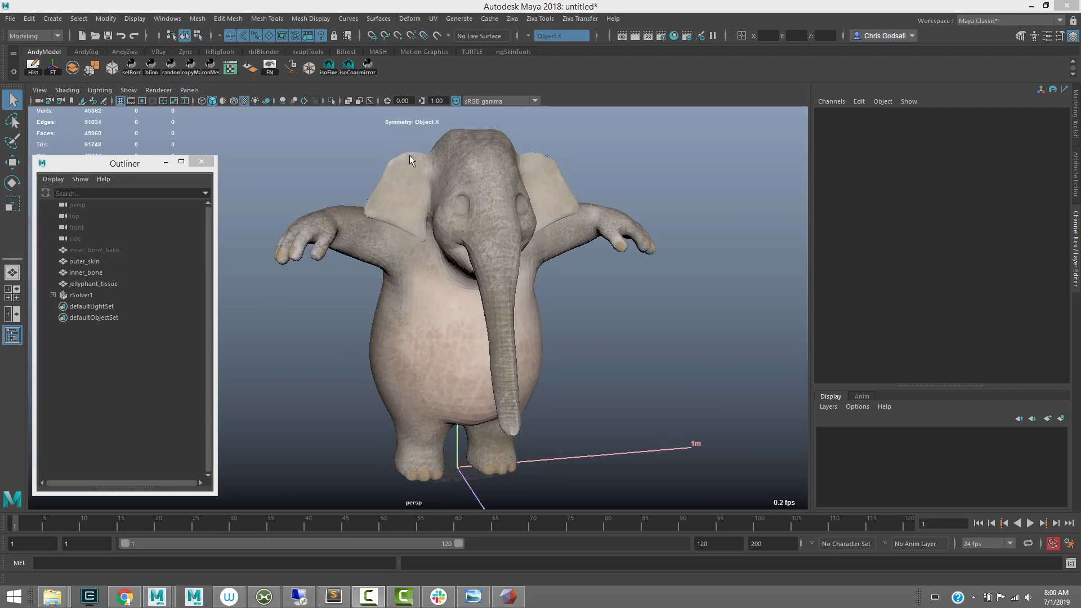
Open the Alembic import dialog at the martial_arts outer_skincluster bake folder
{"action": "left_click", "coordinate": [488, 21]}
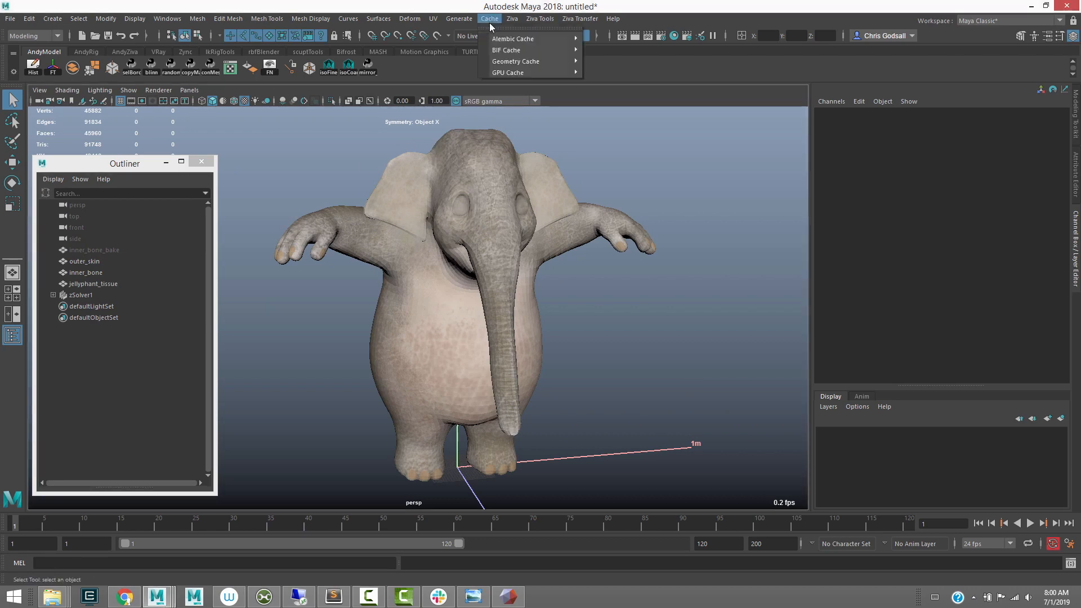
{"action": "mouse_move", "coordinate": [512, 38]}
{"action": "left_click", "coordinate": [628, 72]}
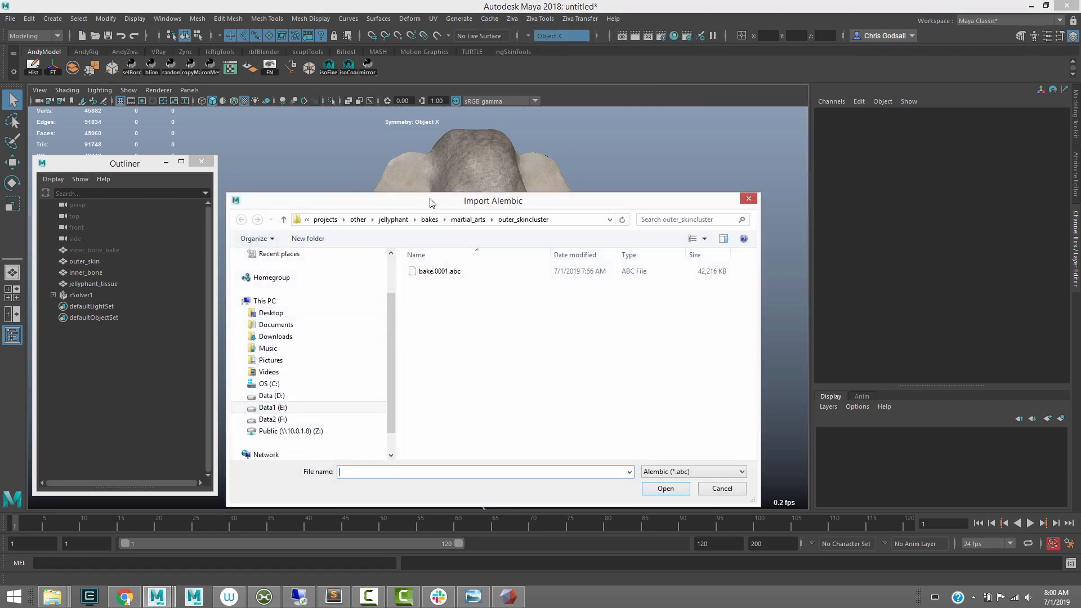
Import bake.0001.abc from the outer_skincluster folder, move the mesh above inner_bone_bake in the Outliner and rename it outer_skin_bake
{"action": "left_click", "coordinate": [442, 273]}
{"action": "double_click", "coordinate": [443, 272]}
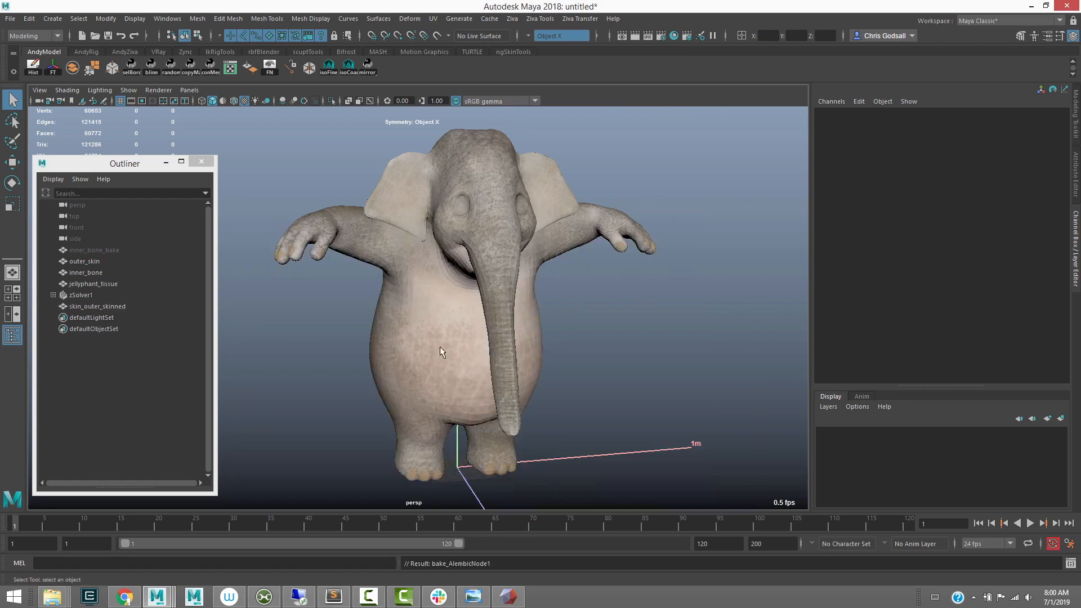
{"action": "left_click", "coordinate": [99, 307]}
{"action": "middle_click_drag", "start_coordinate": [98, 307], "coordinate": [105, 250]}
{"action": "double_click", "coordinate": [105, 250]}
{"action": "type", "text": "outer"}
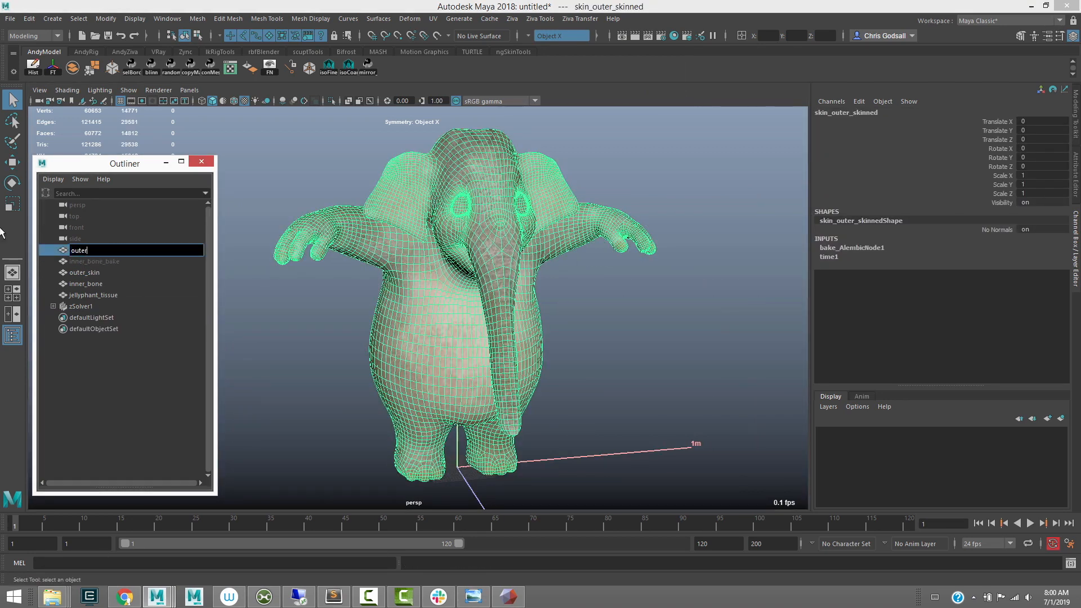
{"action": "type", "text": "_skin_bake"}
{"action": "key", "text": "Return"}
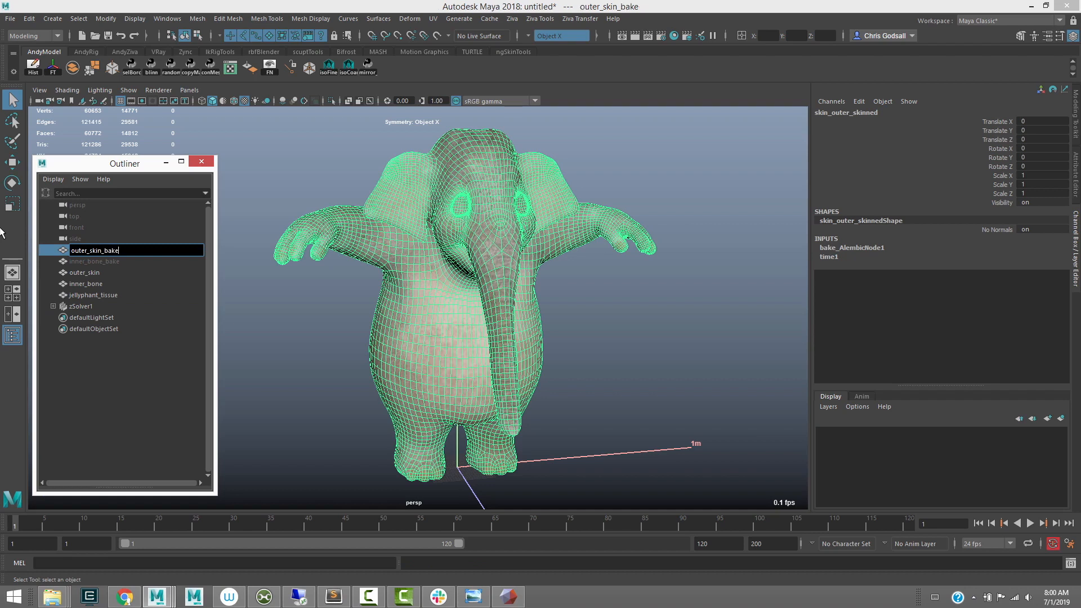
Convert the outer_skin mesh into a Ziva bone
{"action": "left_click", "coordinate": [99, 274]}
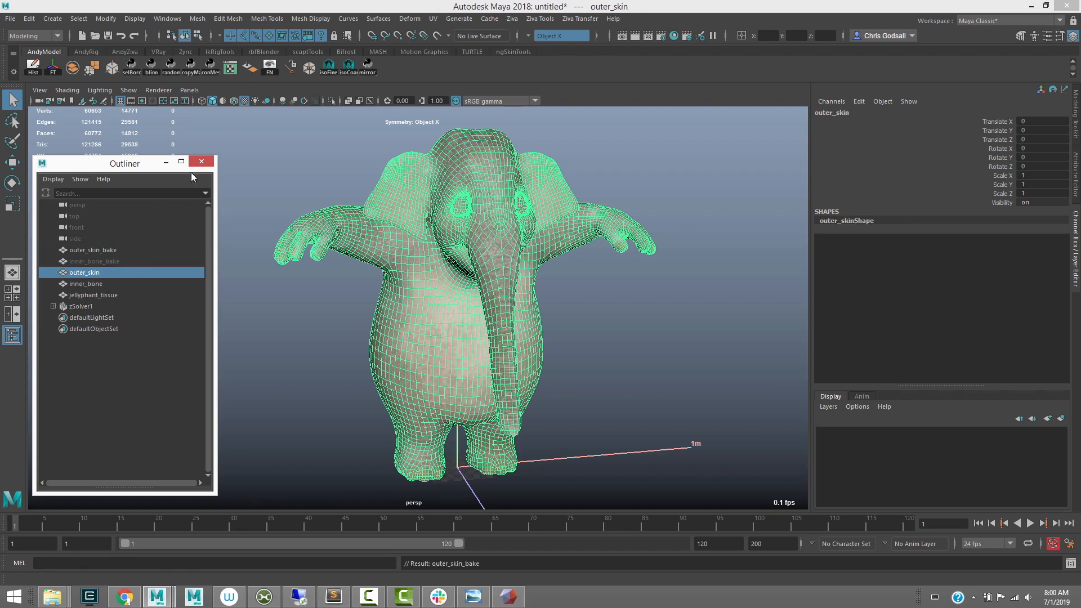
{"action": "left_click", "coordinate": [513, 19]}
{"action": "left_click", "coordinate": [532, 135]}
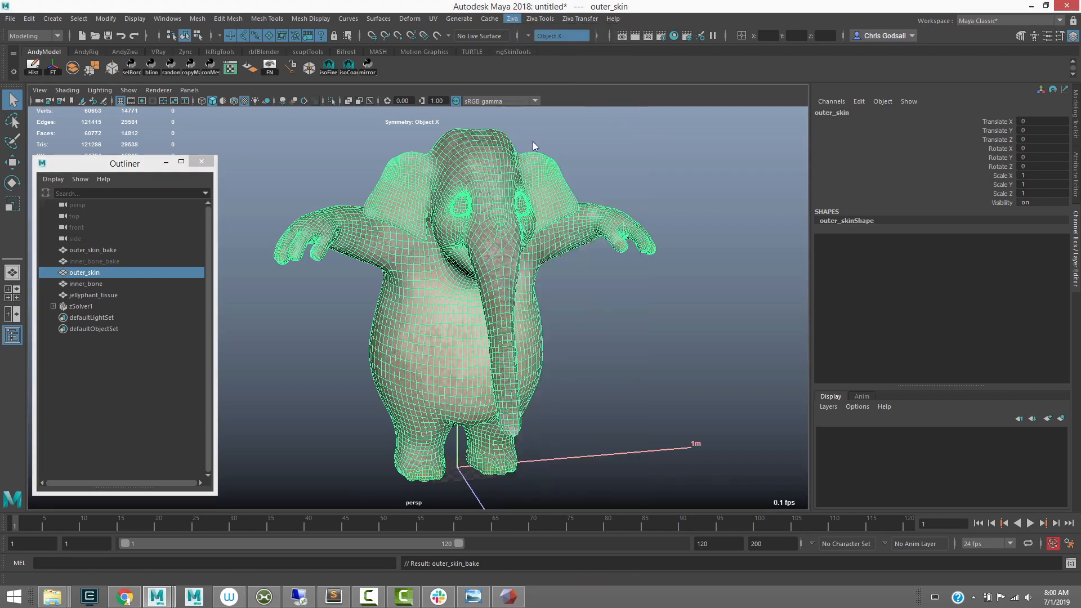
Create a blend shape that drives outer_skin with outer_skin_bake as its target
{"action": "left_click", "coordinate": [93, 249]}
{"action": "left_click", "coordinate": [138, 272], "text": "ctrl"}
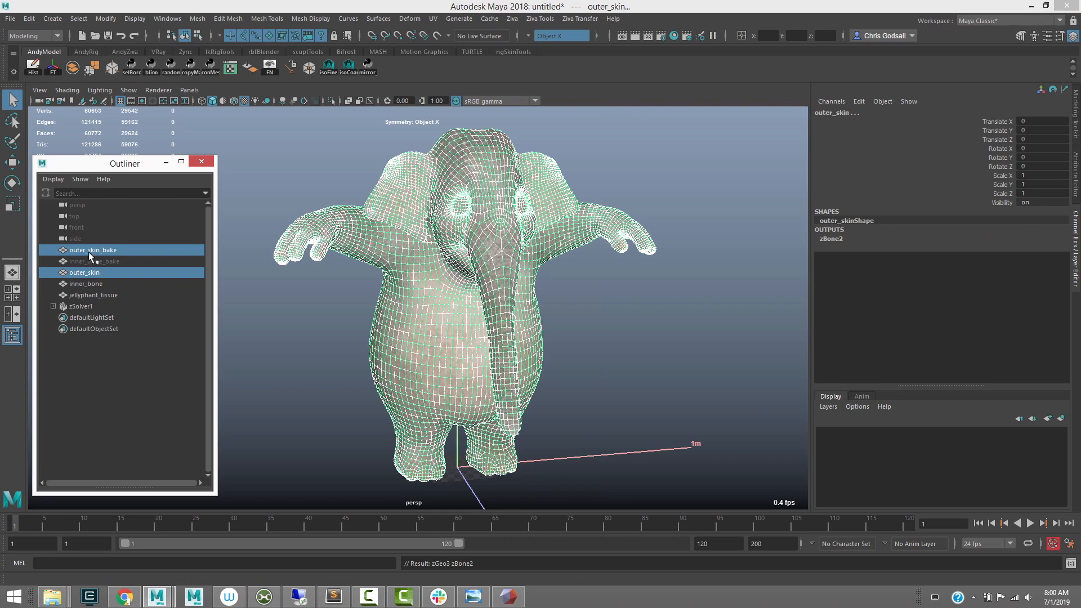
{"action": "left_click", "coordinate": [410, 18]}
{"action": "left_click", "coordinate": [427, 48]}
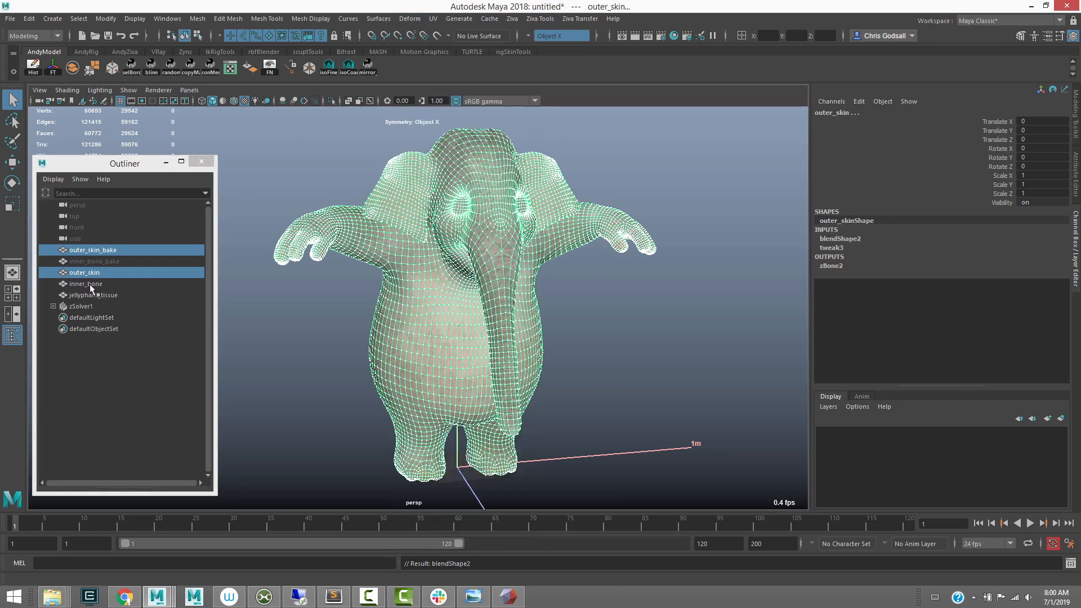
Hide outer_skin_bake and select its target weight channel on the outer_skin blend shape
{"action": "left_click", "coordinate": [104, 250]}
{"action": "key", "text": "ctrl+h"}
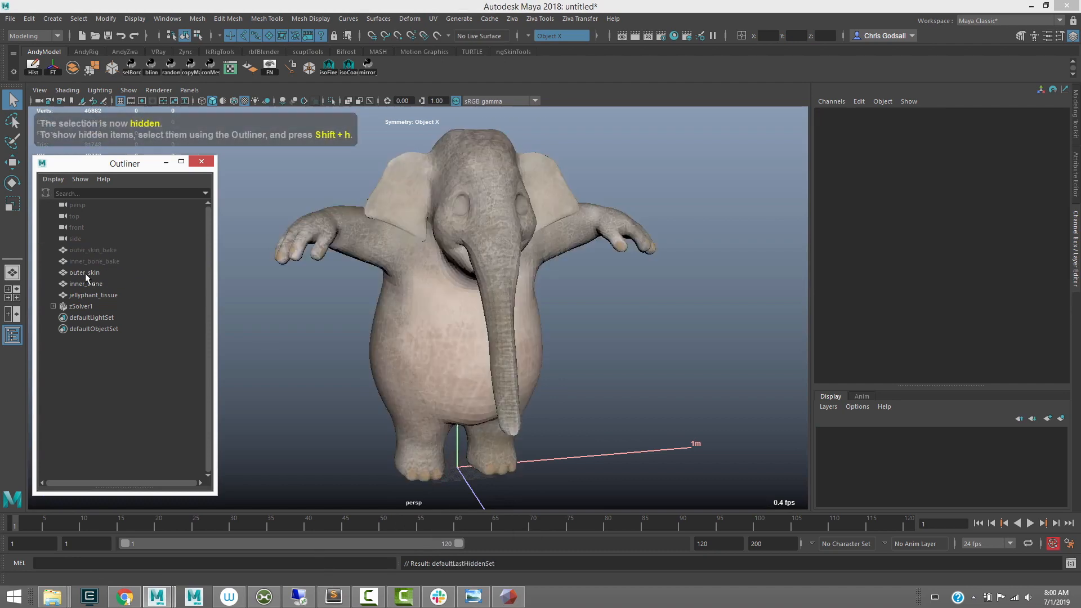
{"action": "left_click", "coordinate": [86, 274]}
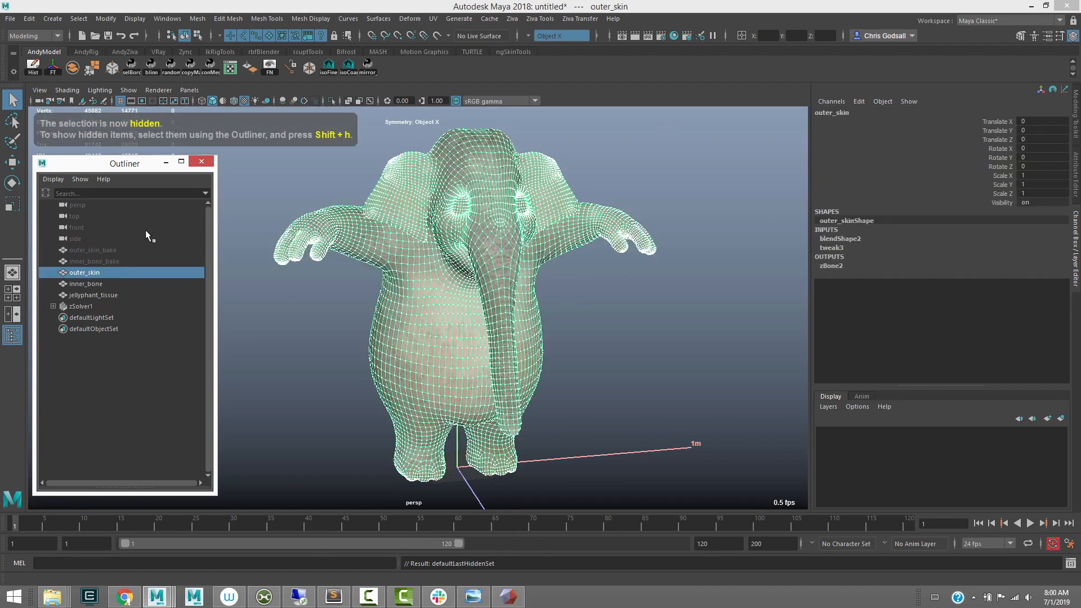
{"action": "left_click", "coordinate": [118, 251]}
{"action": "left_click", "coordinate": [982, 292]}
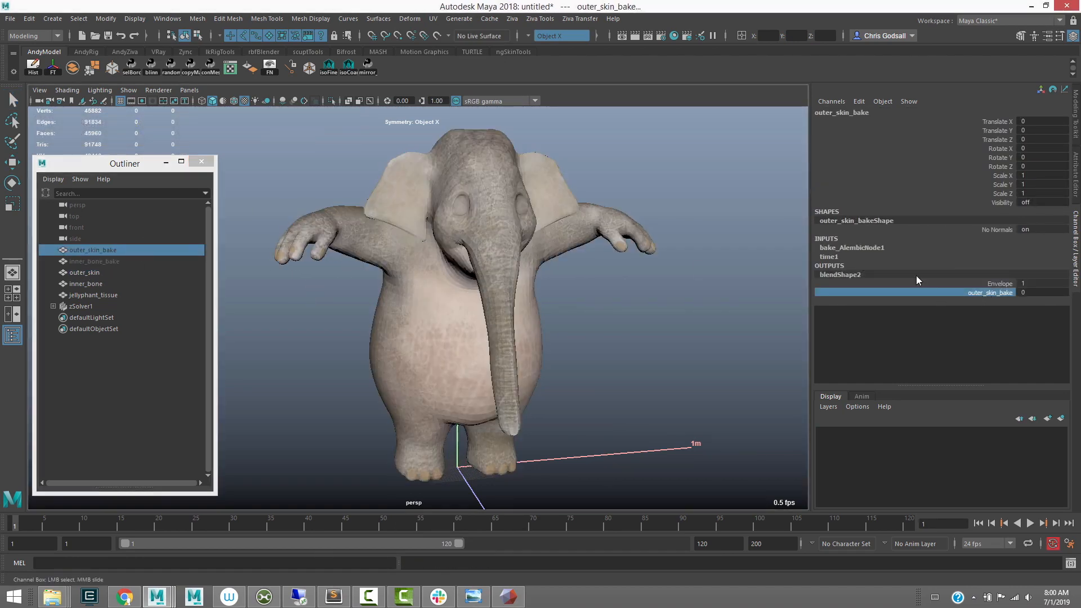
Select the vertices of both hands and the soles of both feet on the outer_skin mesh
{"action": "left_click", "coordinate": [95, 275]}
{"action": "right_click_drag", "start_coordinate": [326, 292], "coordinate": [274, 270]}
{"action": "left_click_drag", "start_coordinate": [645, 203], "coordinate": [593, 255], "text": "alt"}
{"action": "left_click_drag", "start_coordinate": [549, 388], "coordinate": [478, 366]}
{"action": "middle_click_drag", "start_coordinate": [472, 475], "coordinate": [471, 419], "text": "alt"}
{"action": "left_click_drag", "start_coordinate": [471, 420], "coordinate": [509, 352], "text": "shift"}
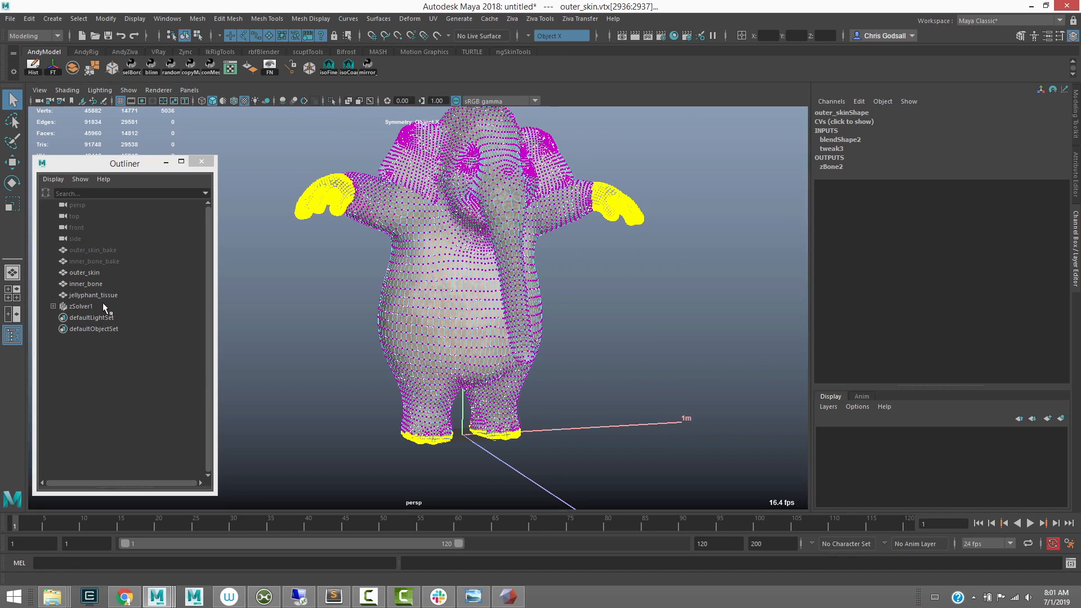
Add a Ziva attachment between the selected outer_skin vertices and jellyphant_tissue, and return to object selection
{"action": "left_click", "coordinate": [186, 294], "text": "ctrl"}
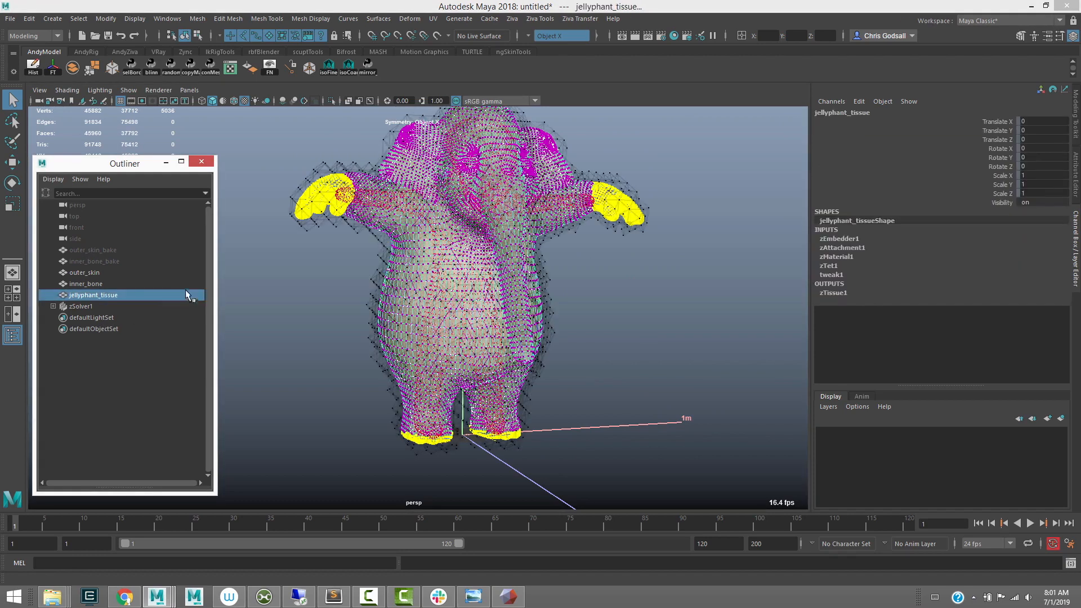
{"action": "left_click", "coordinate": [511, 19]}
{"action": "left_click", "coordinate": [552, 211]}
{"action": "left_click_drag", "start_coordinate": [536, 217], "coordinate": [502, 253], "text": "alt"}
{"action": "left_click", "coordinate": [617, 161]}
{"action": "right_click_drag", "start_coordinate": [597, 212], "coordinate": [651, 192]}
{"action": "left_click_drag", "start_coordinate": [617, 216], "coordinate": [584, 182], "text": "alt"}
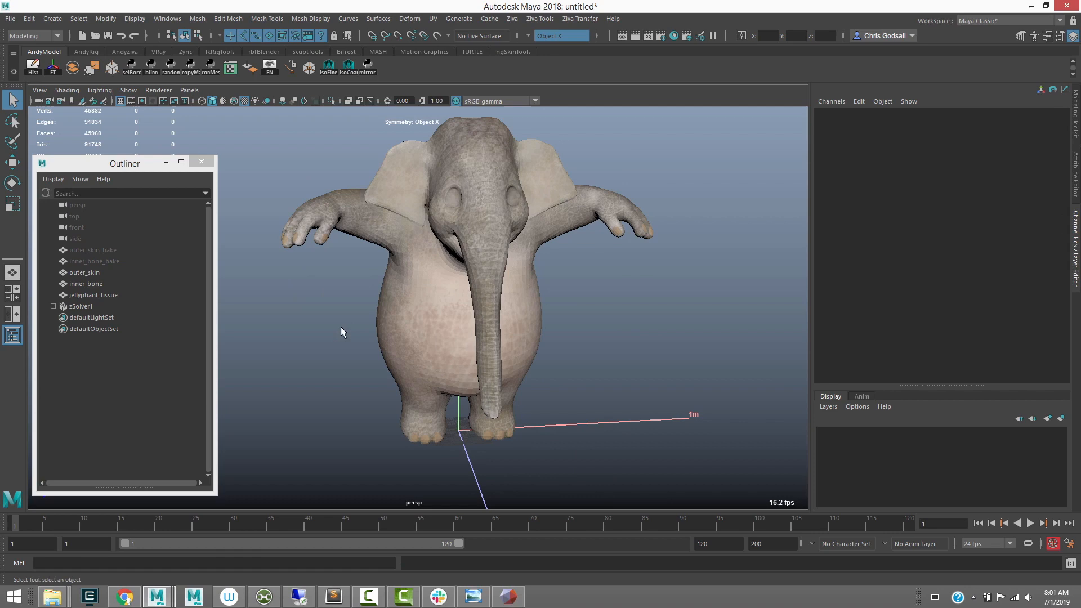
Hide outer_skin and play the simulation to frame 25 to check how the tissue follows
{"action": "left_click", "coordinate": [85, 273]}
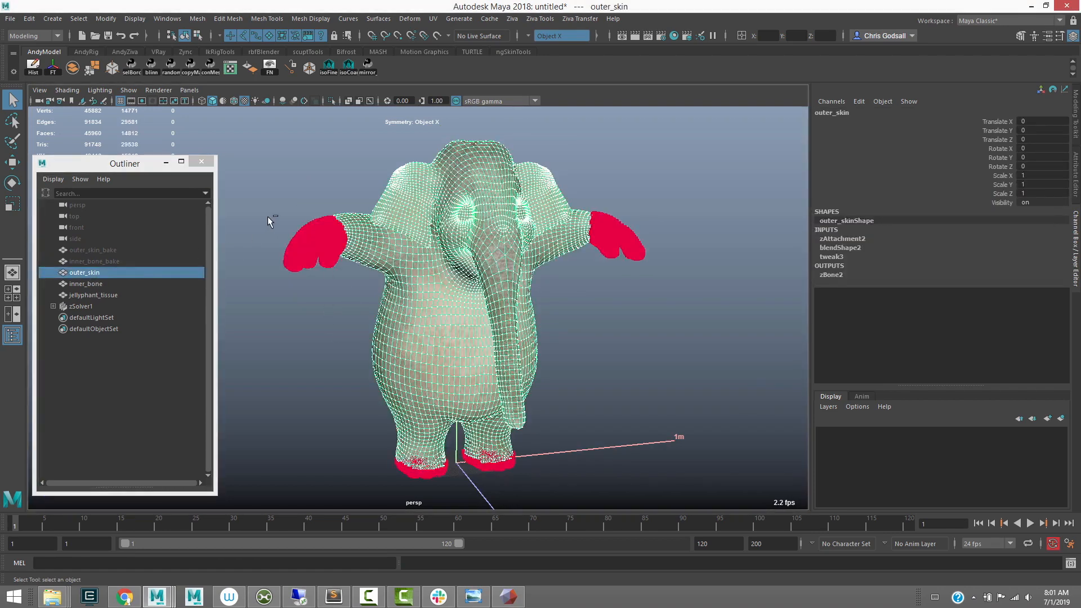
{"action": "key", "text": "ctrl+h"}
{"action": "left_click", "coordinate": [1029, 522]}
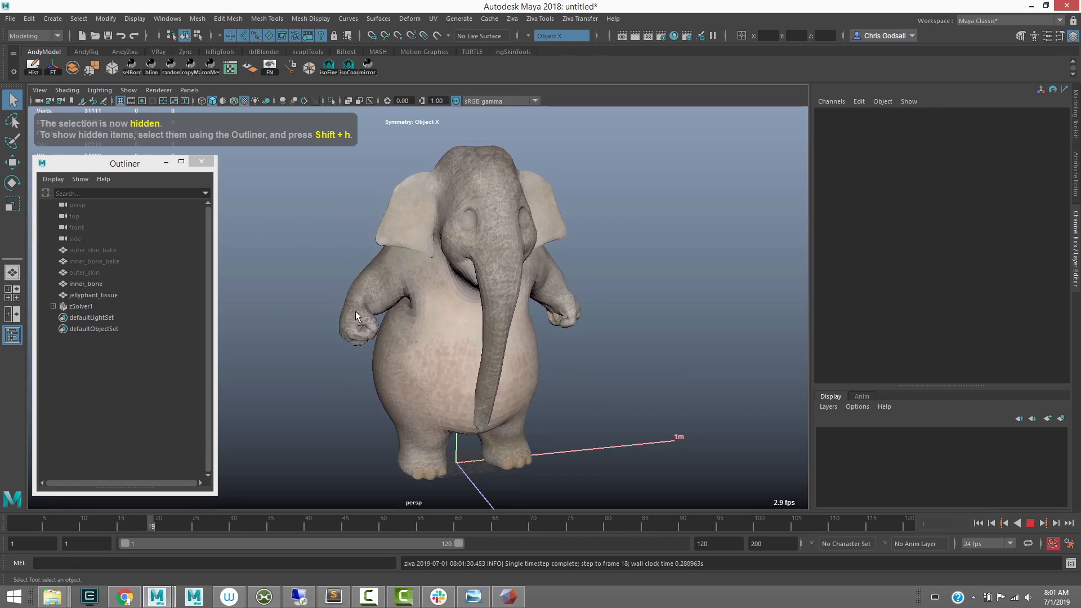
{"action": "left_click", "coordinate": [1029, 523]}
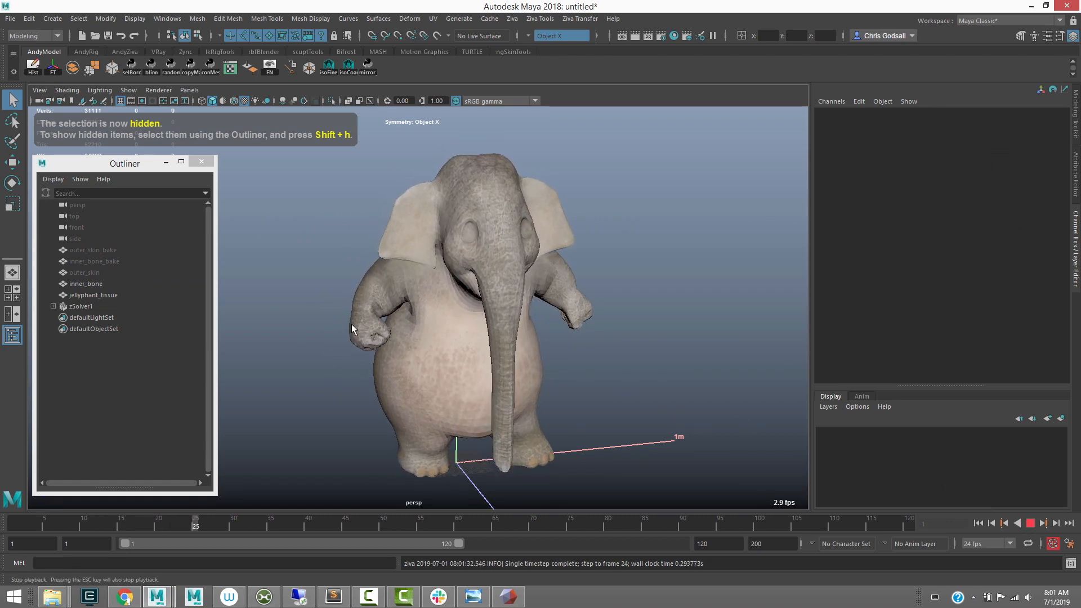
{"action": "left_click", "coordinate": [363, 348]}
{"action": "left_click", "coordinate": [650, 425]}
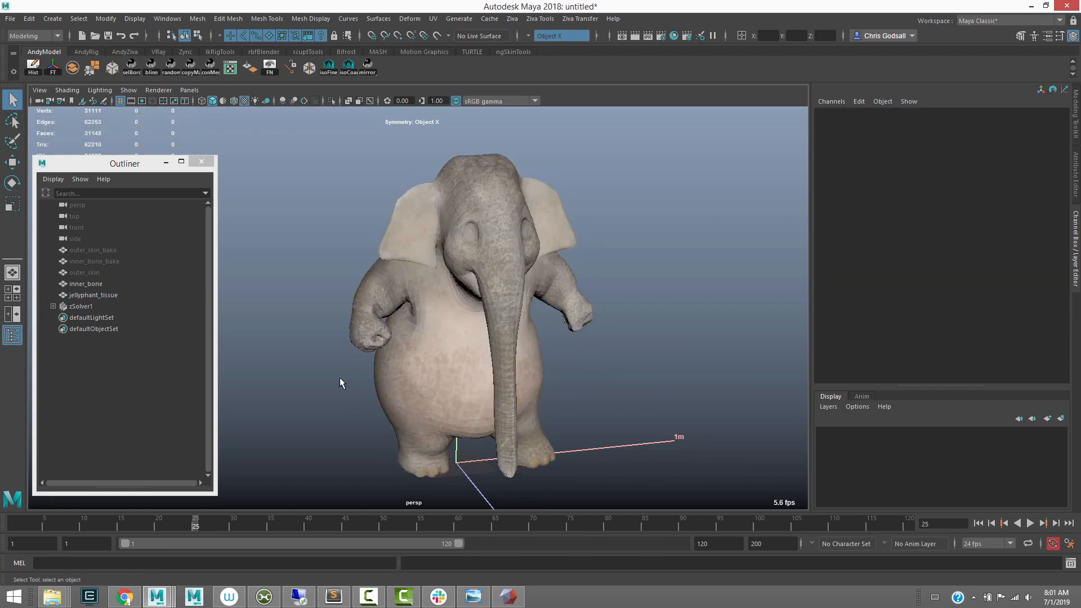
Return the timeline to frame 1
{"action": "left_click", "coordinate": [473, 596]}
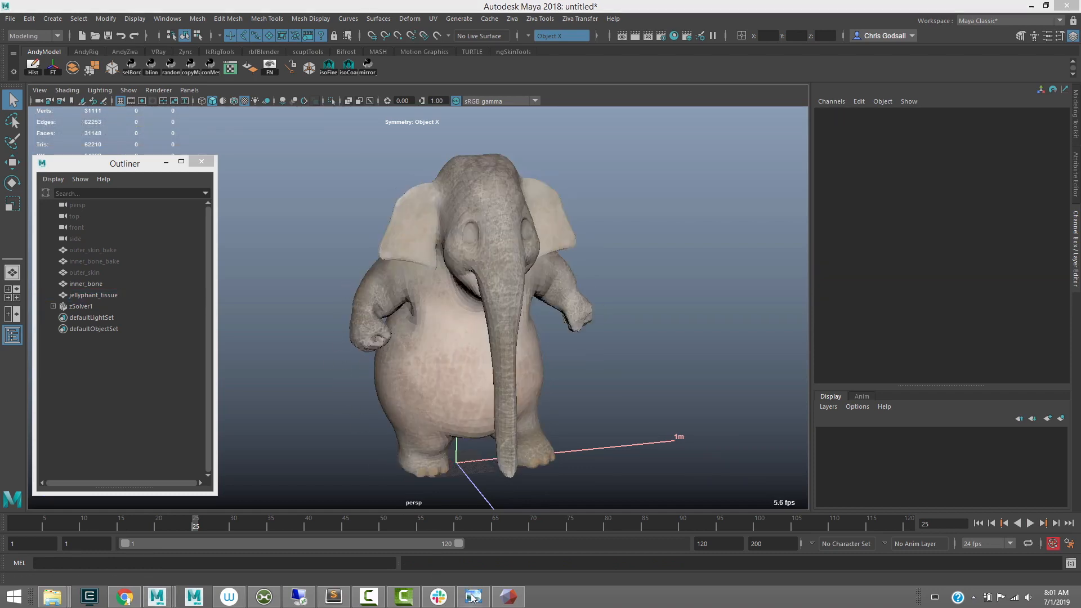
{"action": "left_click", "coordinate": [846, 104]}
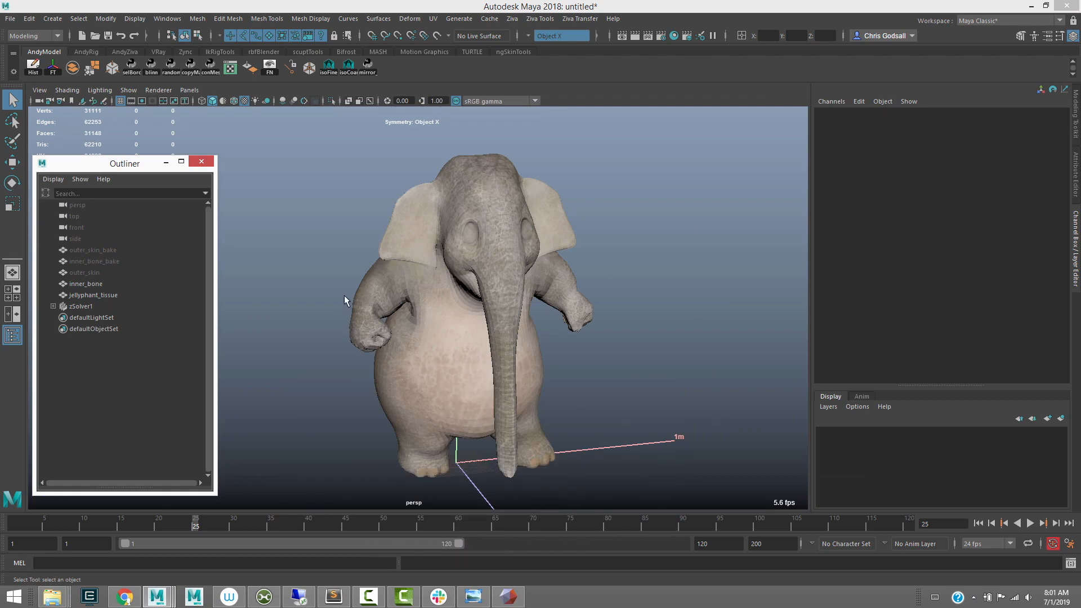
{"action": "left_click", "coordinate": [1029, 523]}
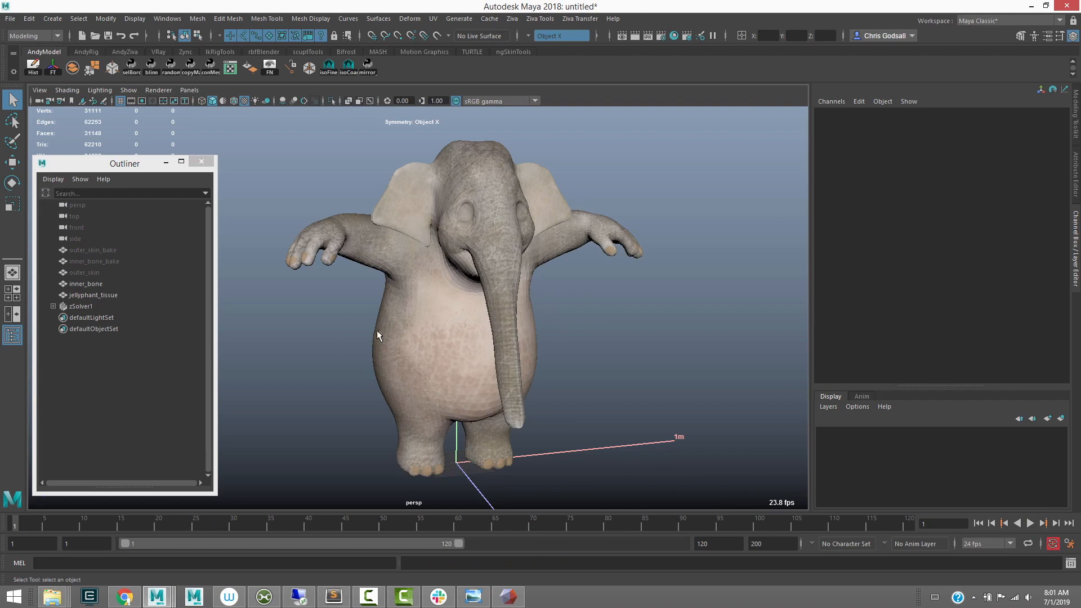
Turn on Collision Detection for zSolver1
{"action": "left_click", "coordinate": [377, 330]}
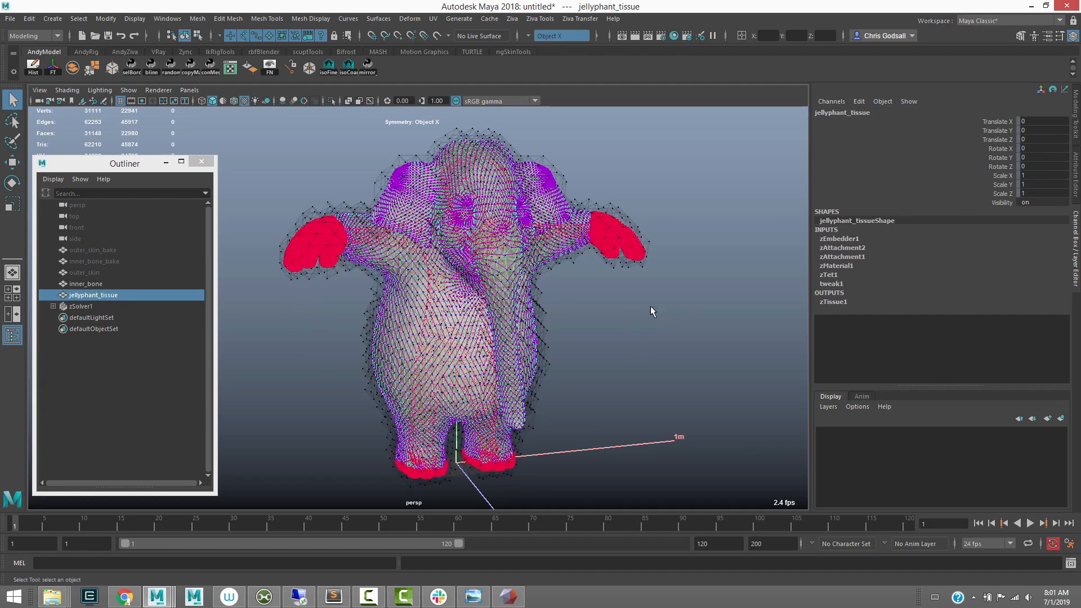
{"action": "left_click", "coordinate": [608, 389]}
{"action": "left_click_drag", "start_coordinate": [613, 359], "coordinate": [645, 486]}
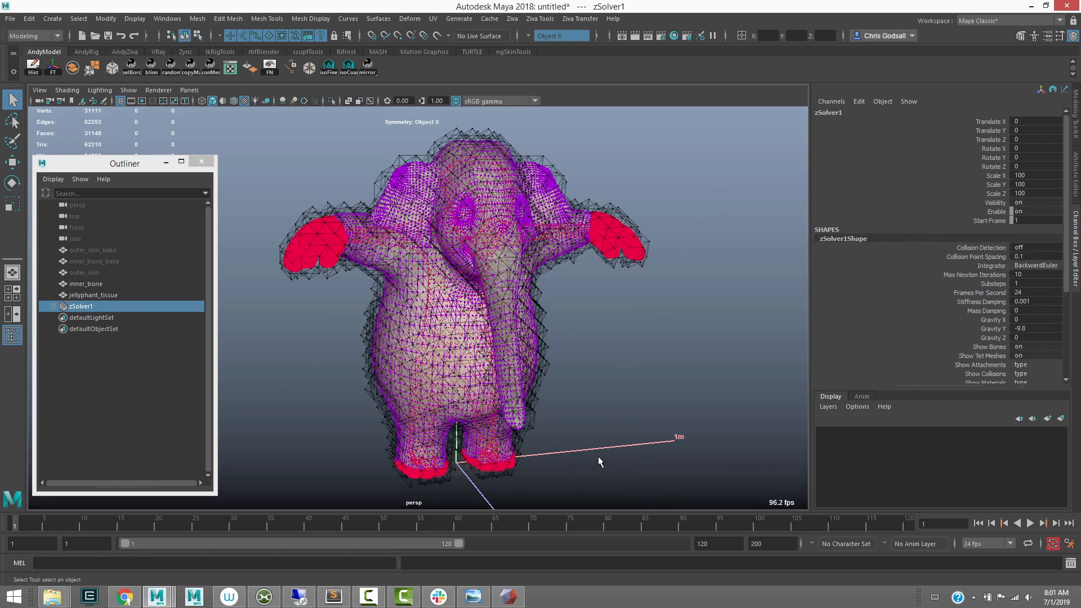
{"action": "double_click", "coordinate": [1021, 248]}
{"action": "type", "text": "on"}
{"action": "left_click", "coordinate": [618, 351]}
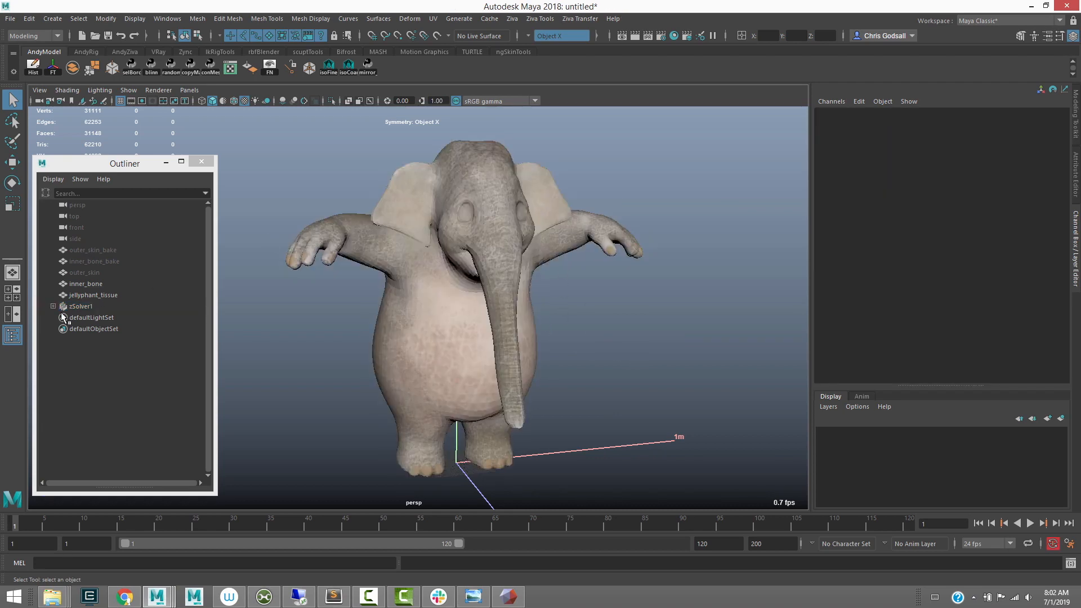
Open the Self Collisions setting on the zTissue1 node of jellyphant_tissue for editing
{"action": "left_click", "coordinate": [99, 296]}
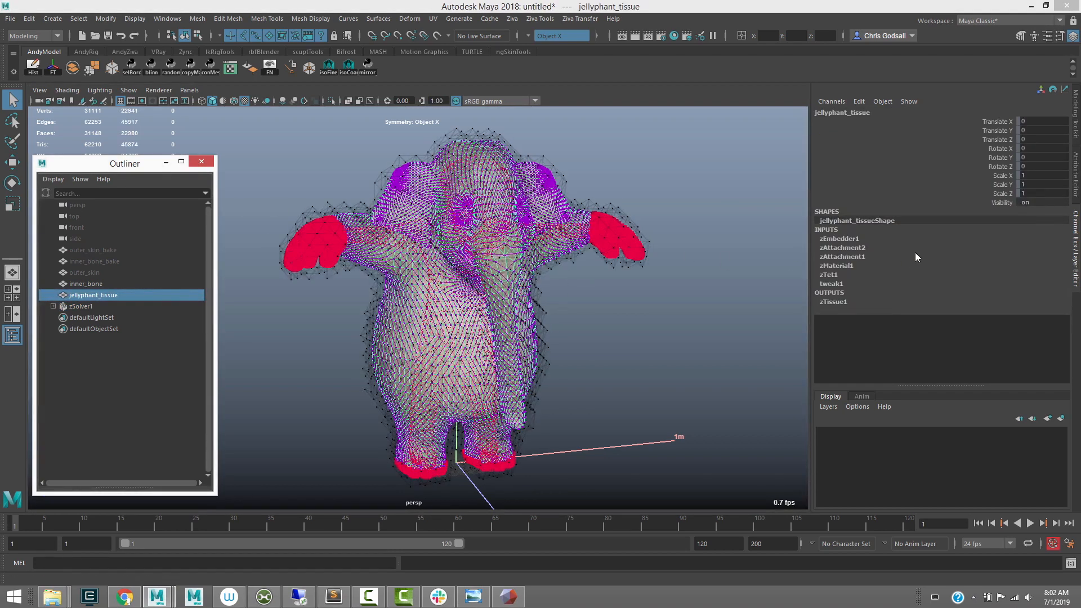
{"action": "left_click", "coordinate": [833, 303]}
{"action": "left_click_drag", "start_coordinate": [1065, 264], "coordinate": [1065, 315]}
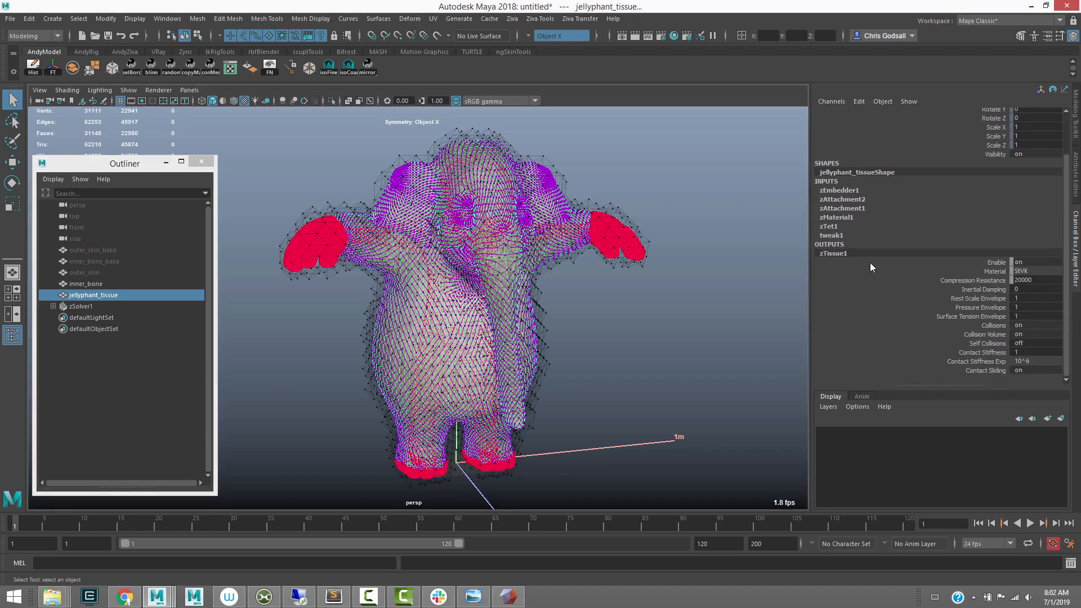
{"action": "double_click", "coordinate": [1036, 343]}
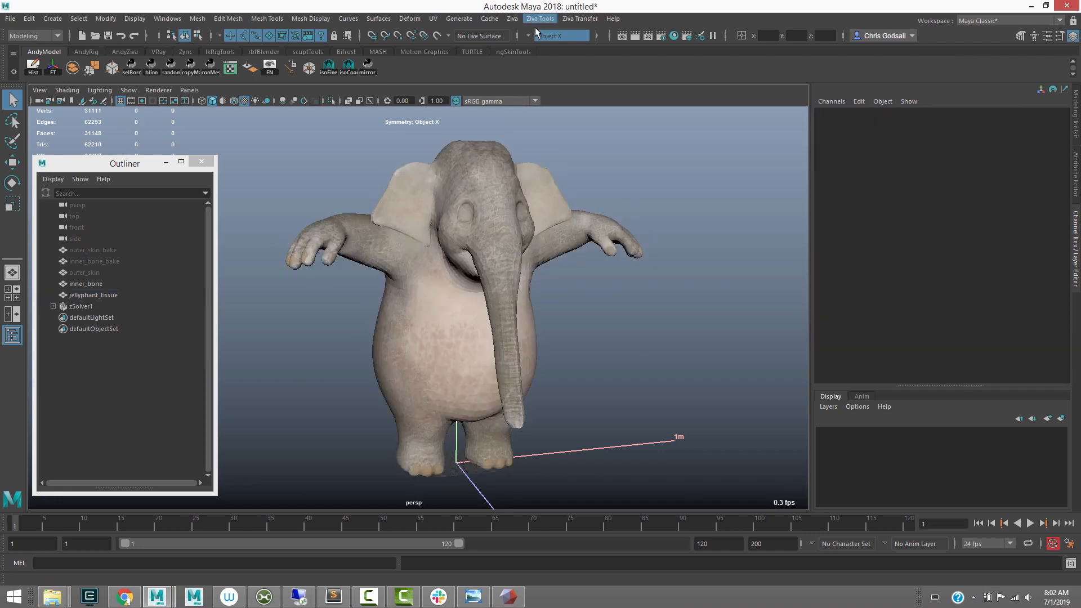
Select the hidden outer_skin mesh and show it again
{"action": "left_click", "coordinate": [514, 20]}
{"action": "left_click", "coordinate": [554, 434]}
{"action": "left_click", "coordinate": [113, 250]}
{"action": "left_click", "coordinate": [90, 274]}
{"action": "left_click", "coordinate": [91, 283]}
{"action": "left_click", "coordinate": [101, 274]}
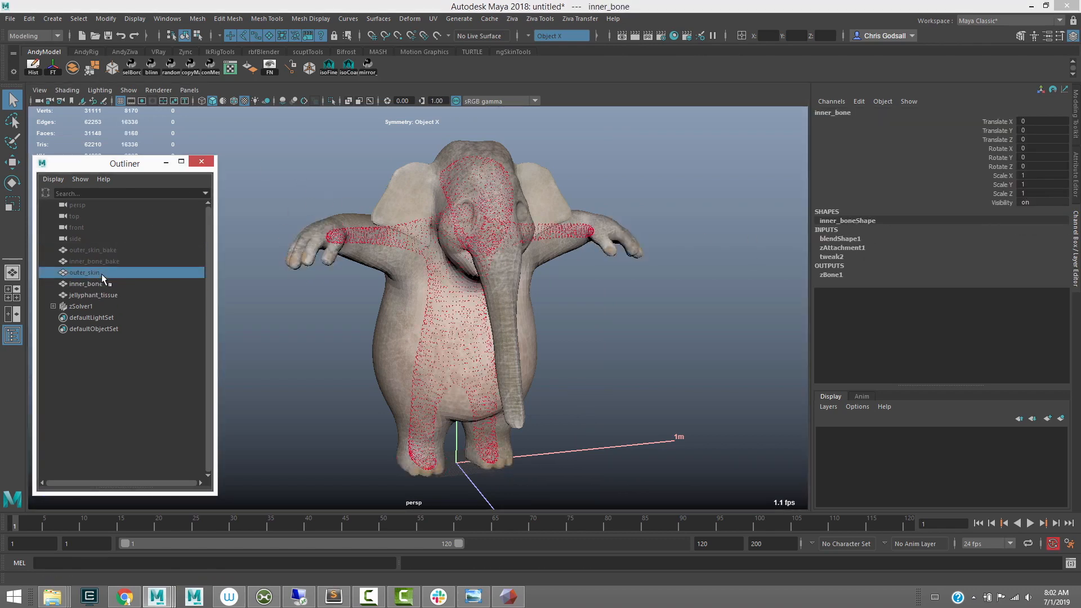
{"action": "key", "text": "shift+h"}
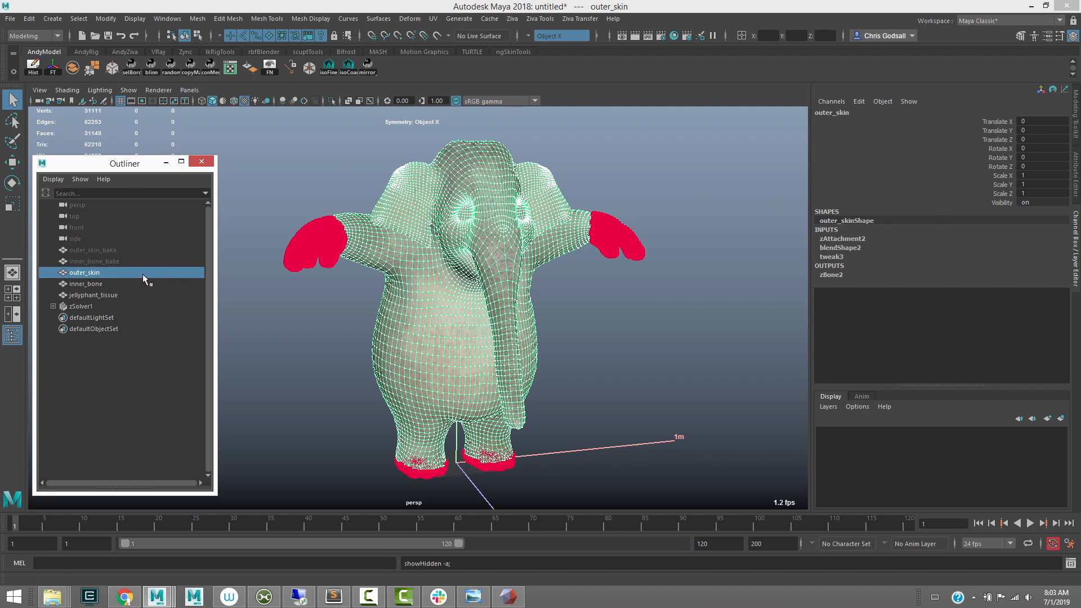
Turn off Collisions on the zBone2 node of outer_skin
{"action": "left_click", "coordinate": [835, 274]}
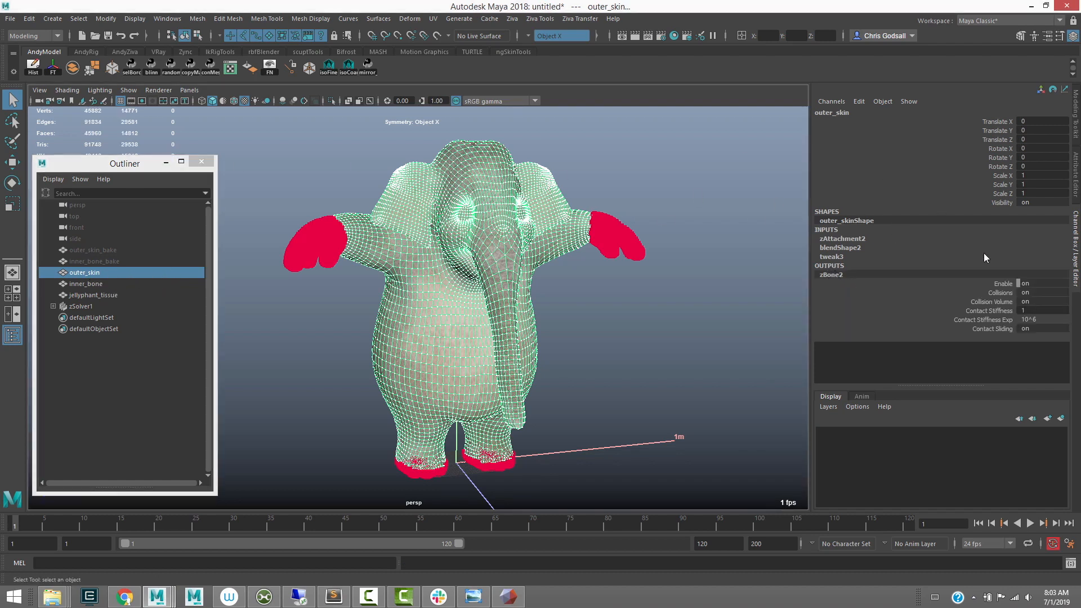
{"action": "left_click", "coordinate": [1033, 292]}
{"action": "type", "text": "0"}
{"action": "key", "text": "Return"}
Turn off Collisions on the zBone1 node of inner_bone
{"action": "left_click", "coordinate": [90, 284]}
{"action": "left_click", "coordinate": [834, 276]}
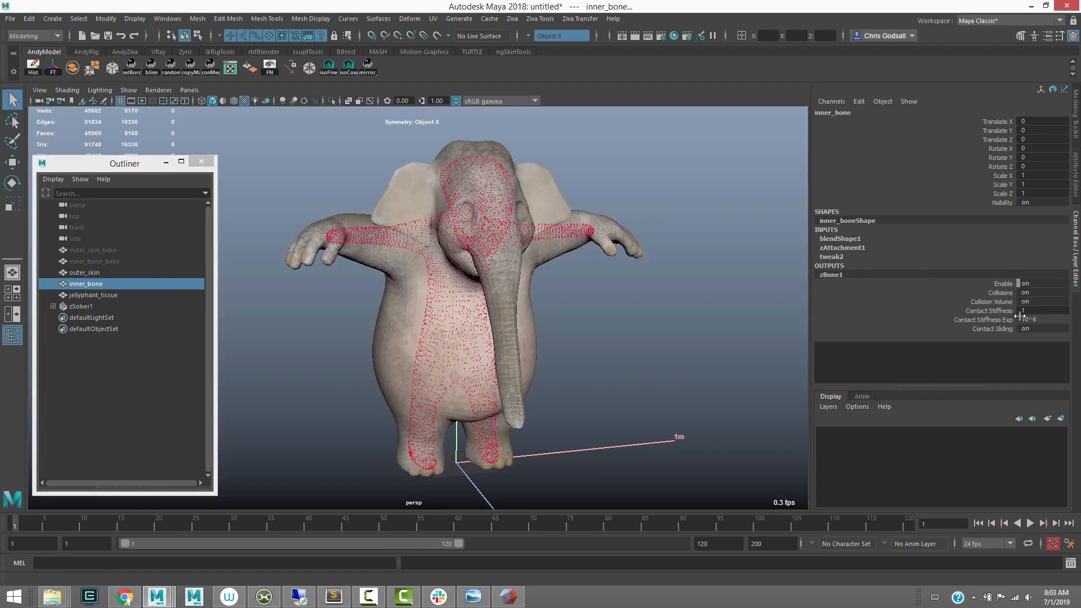
{"action": "left_click", "coordinate": [1037, 292]}
{"action": "type", "text": "0"}
{"action": "key", "text": "Return"}
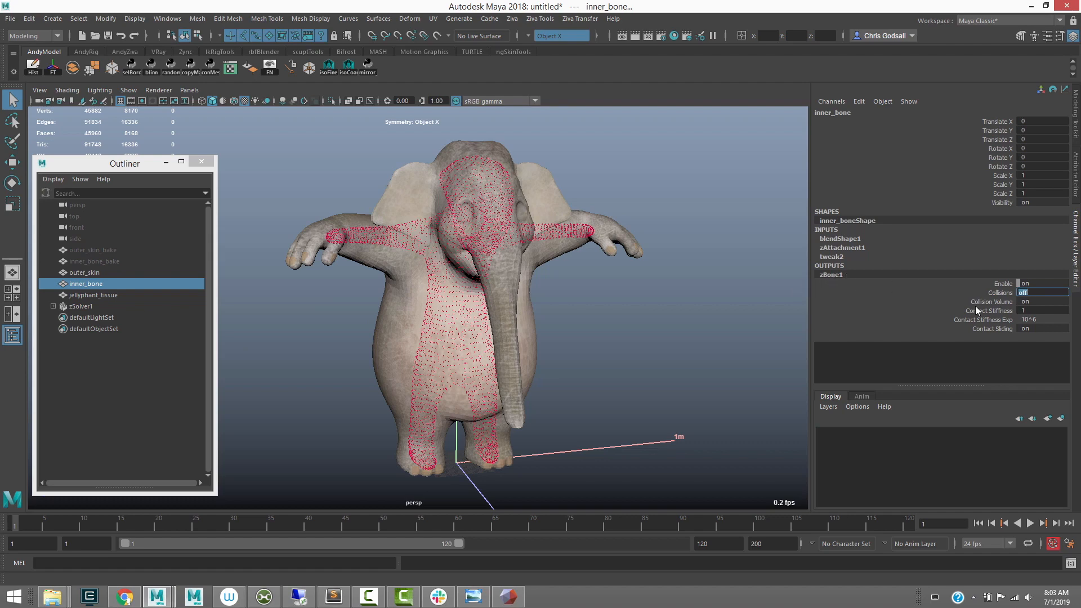
Hide outer_skin and play the simulation to check the tissue's self-collisions
{"action": "left_click", "coordinate": [312, 306]}
{"action": "left_click", "coordinate": [84, 272]}
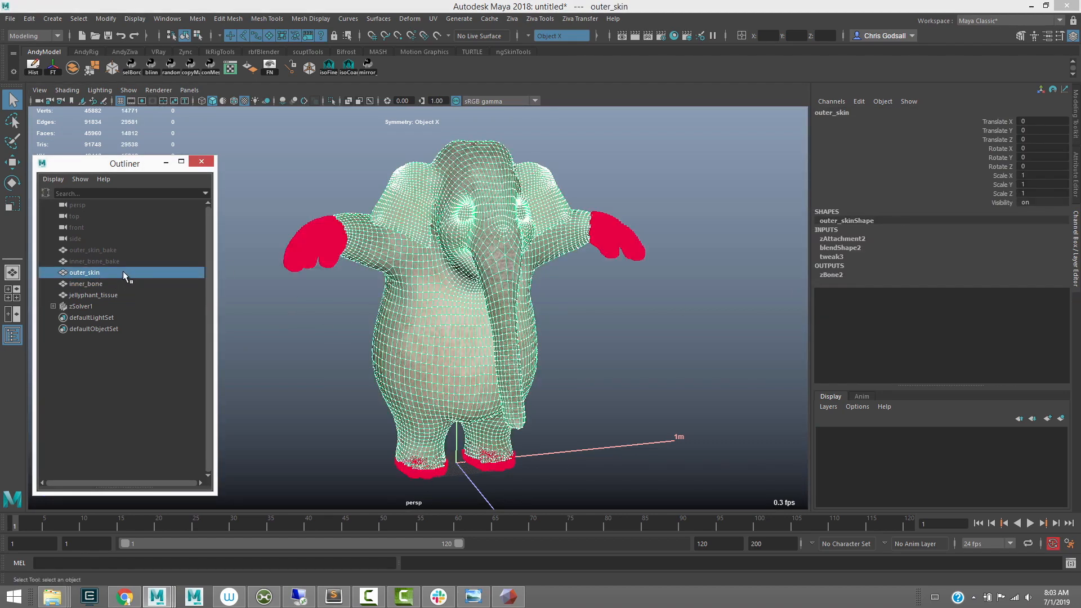
{"action": "key", "text": "ctrl+h"}
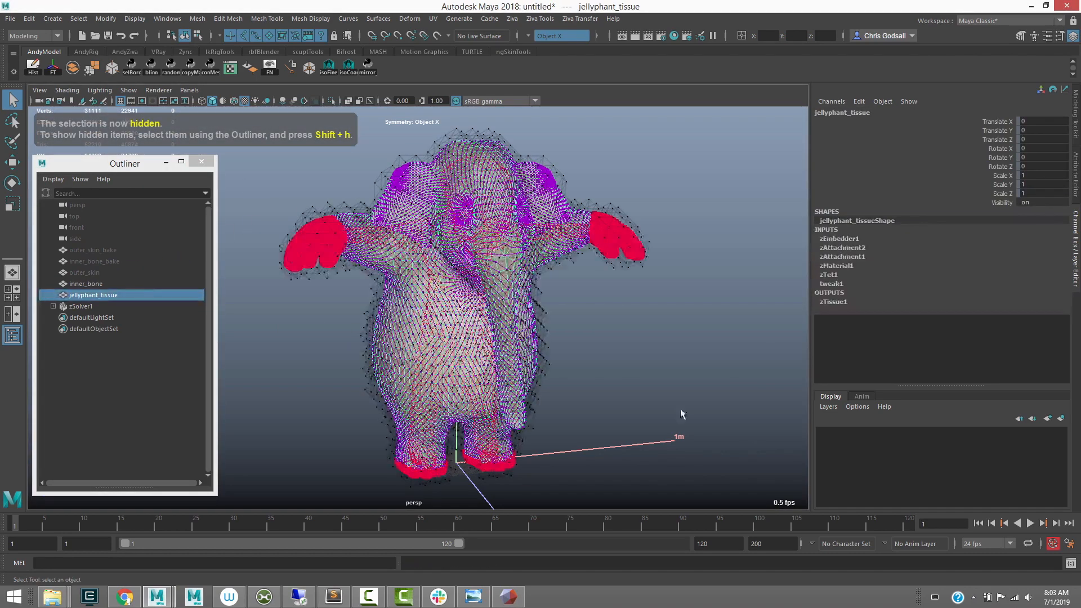
{"action": "key", "text": "alt+v"}
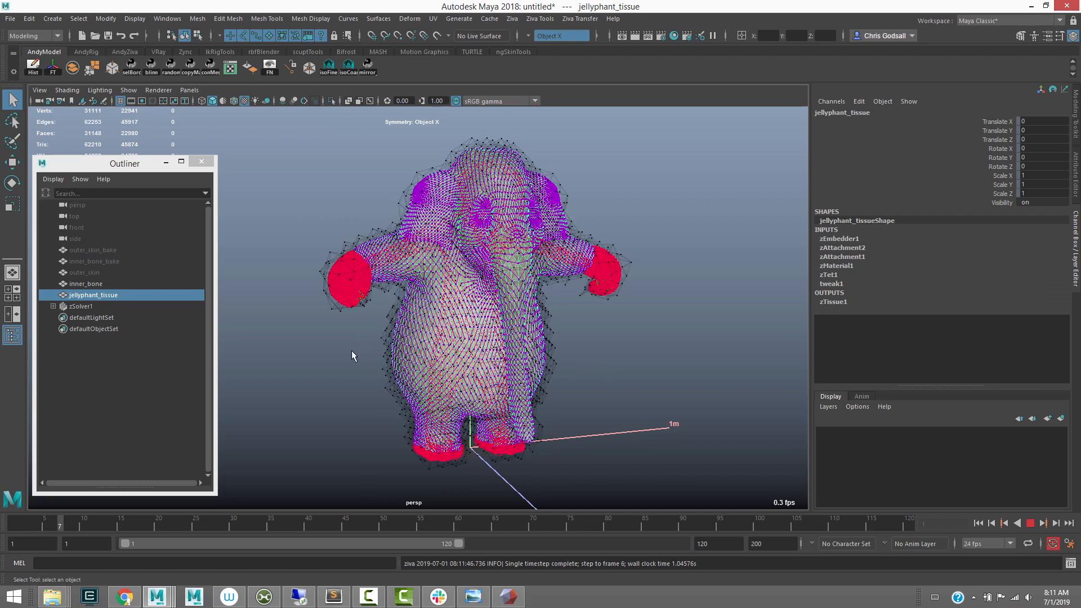
{"action": "left_click", "coordinate": [346, 367]}
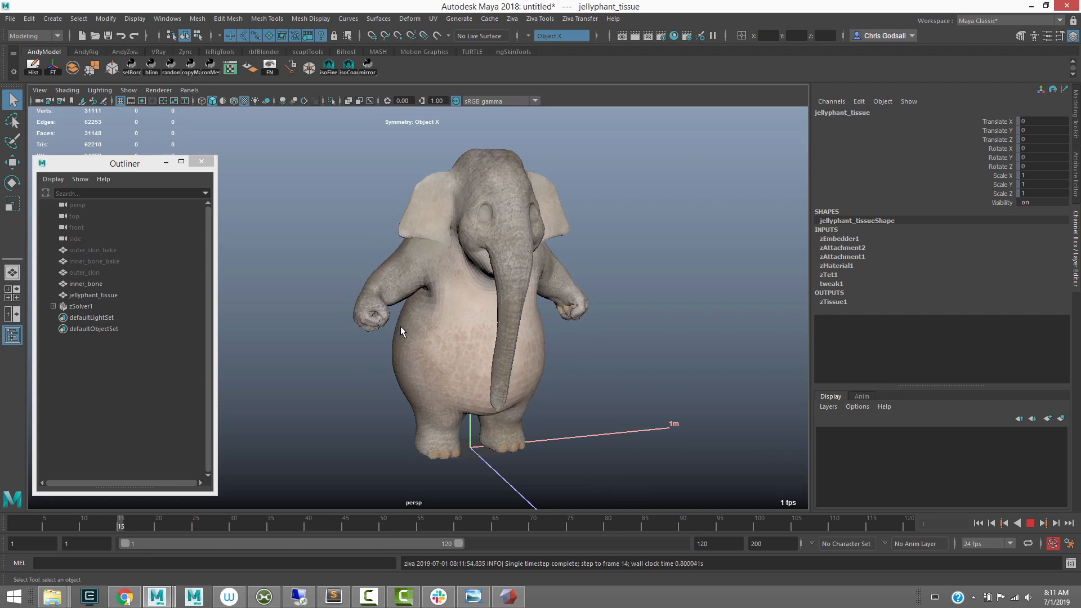
Select jellyphant_tissue, stop the simulation at frame 28 and examine the collision contacts between the hand and the belly
{"action": "left_click", "coordinate": [389, 347]}
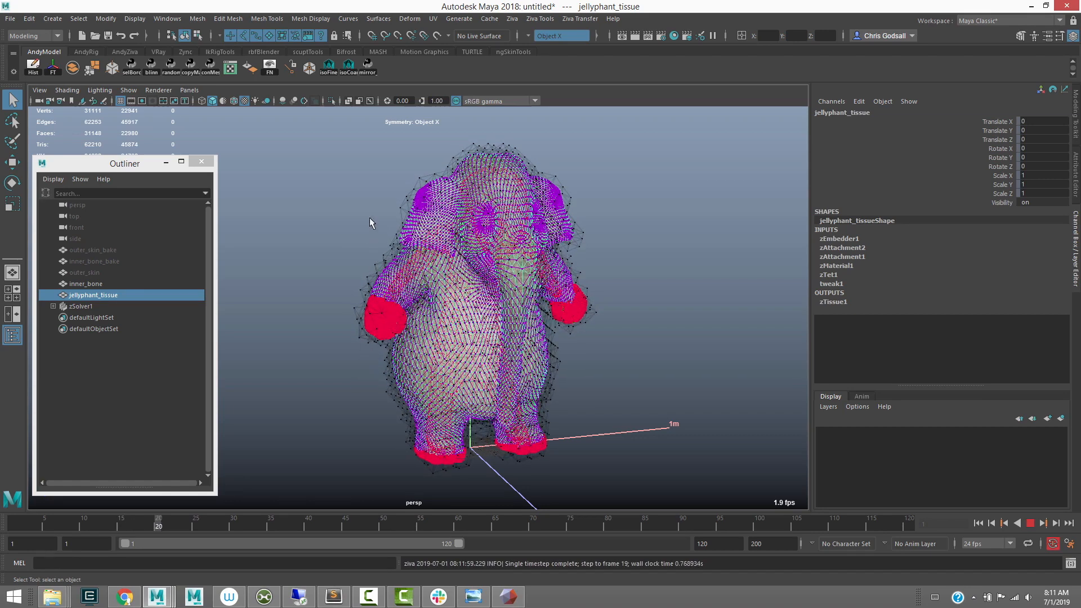
{"action": "left_click", "coordinate": [611, 319]}
{"action": "mouse_move", "coordinate": [211, 527]}
{"action": "left_mouse_down"}
{"action": "mouse_move", "coordinate": [141, 524]}
{"action": "mouse_move", "coordinate": [218, 526]}
{"action": "left_mouse_up"}
{"action": "left_click", "coordinate": [450, 399]}
{"action": "scroll", "coordinate": [448, 405], "scroll_direction": "up", "scroll_amount": 10}
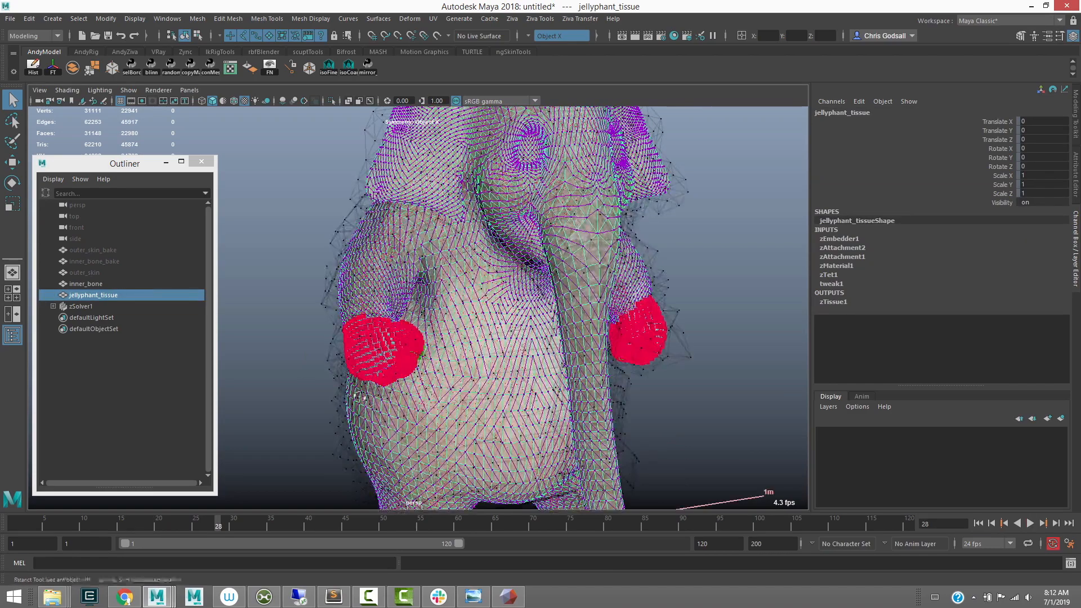
{"action": "middle_click_drag", "start_coordinate": [470, 303], "coordinate": [427, 302], "text": "alt"}
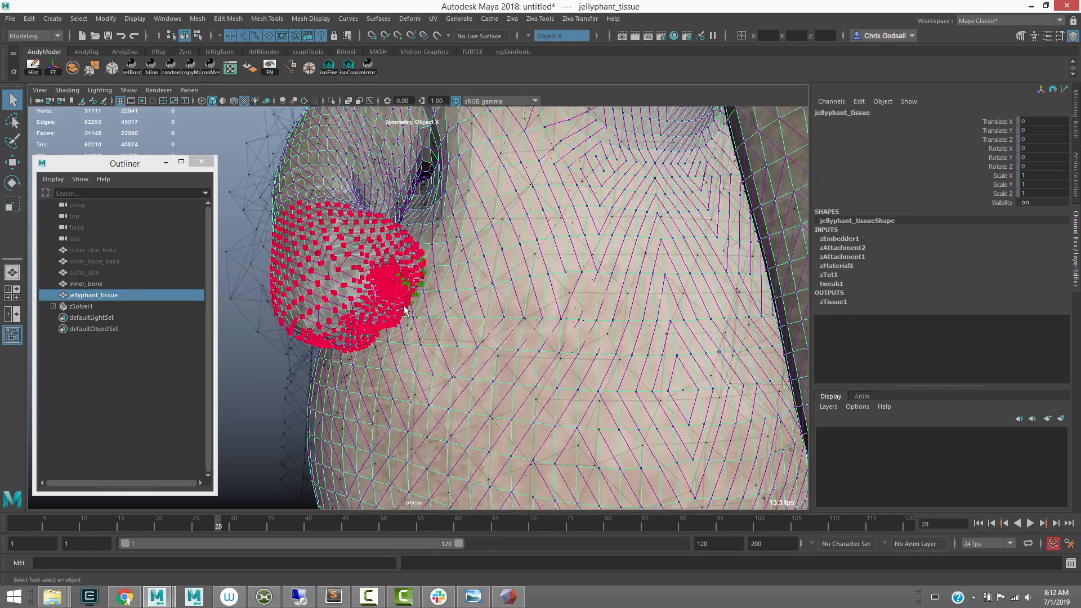
{"action": "right_click_drag", "start_coordinate": [460, 361], "coordinate": [378, 352], "text": "alt"}
{"action": "middle_click_drag", "start_coordinate": [469, 304], "coordinate": [445, 304], "text": "alt"}
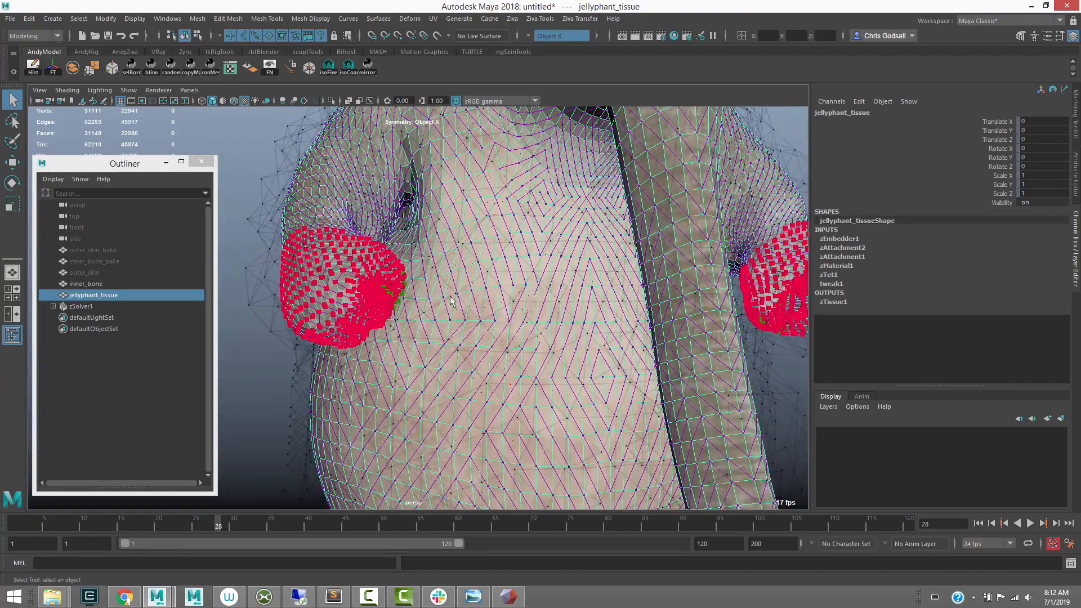
{"action": "right_click_drag", "start_coordinate": [549, 287], "coordinate": [488, 293], "text": "alt"}
{"action": "left_click_drag", "start_coordinate": [487, 293], "coordinate": [518, 325], "text": "alt"}
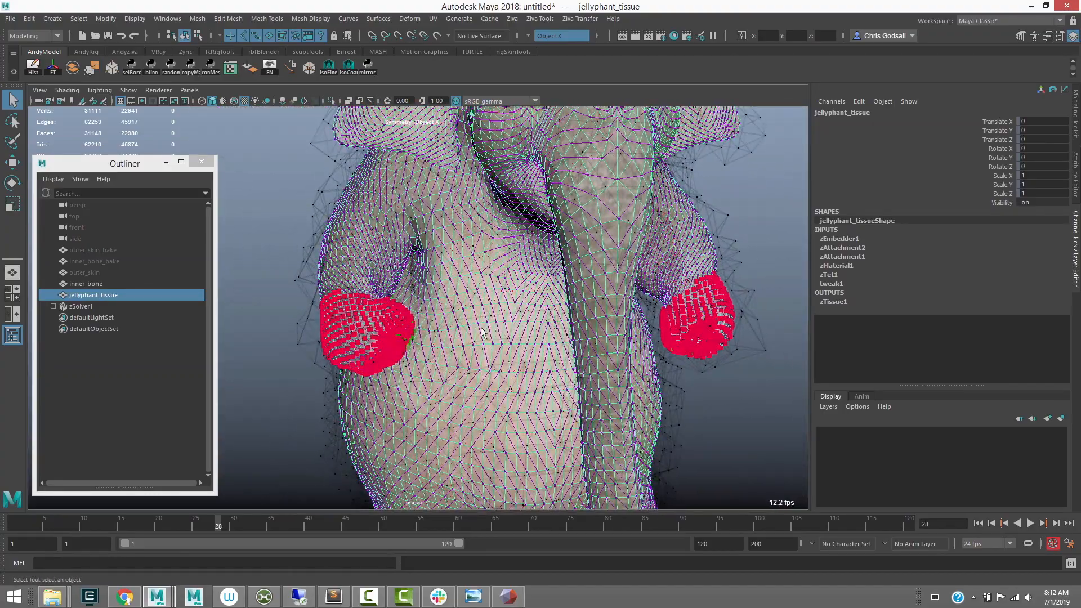
Advance the simulation to frame 31, then examine the trunk and belly contacts from the side at frame 13
{"action": "left_click_drag", "start_coordinate": [195, 529], "coordinate": [220, 527]}
{"action": "left_click_drag", "start_coordinate": [414, 366], "coordinate": [384, 362], "text": "alt"}
{"action": "scroll", "coordinate": [383, 361], "scroll_direction": "down", "scroll_amount": 2}
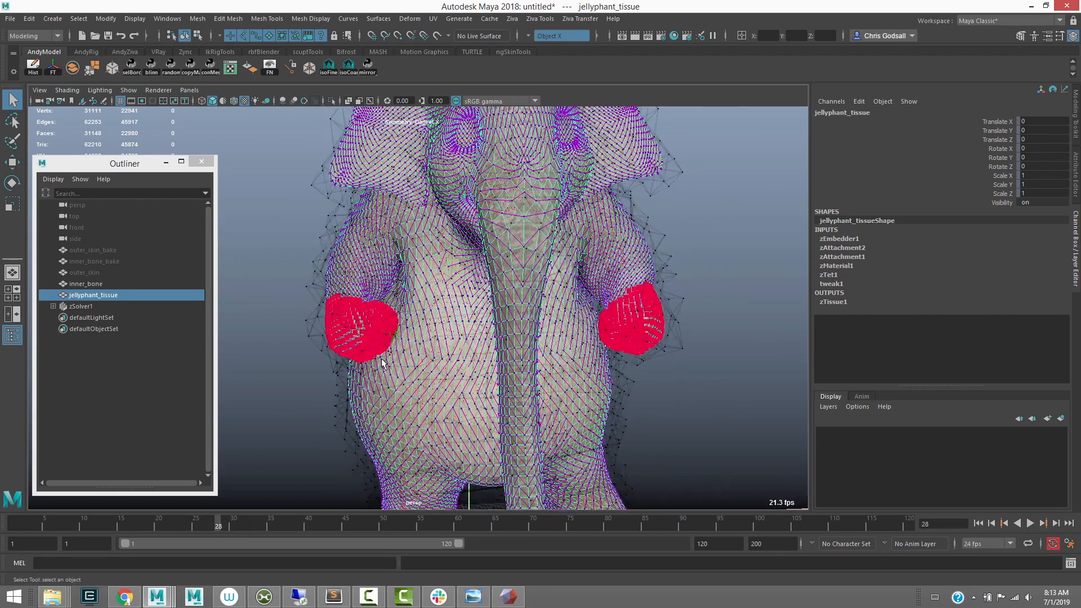
{"action": "left_click_drag", "start_coordinate": [316, 387], "coordinate": [340, 378], "text": "alt"}
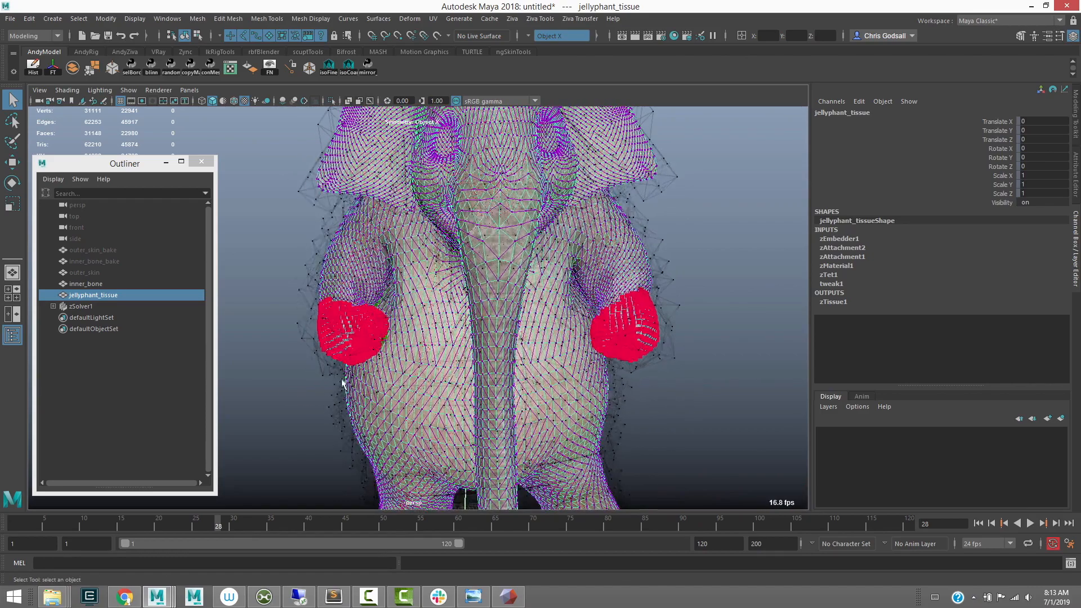
{"action": "left_click_drag", "start_coordinate": [219, 522], "coordinate": [240, 515]}
{"action": "scroll", "coordinate": [255, 345], "scroll_direction": "down", "scroll_amount": 3}
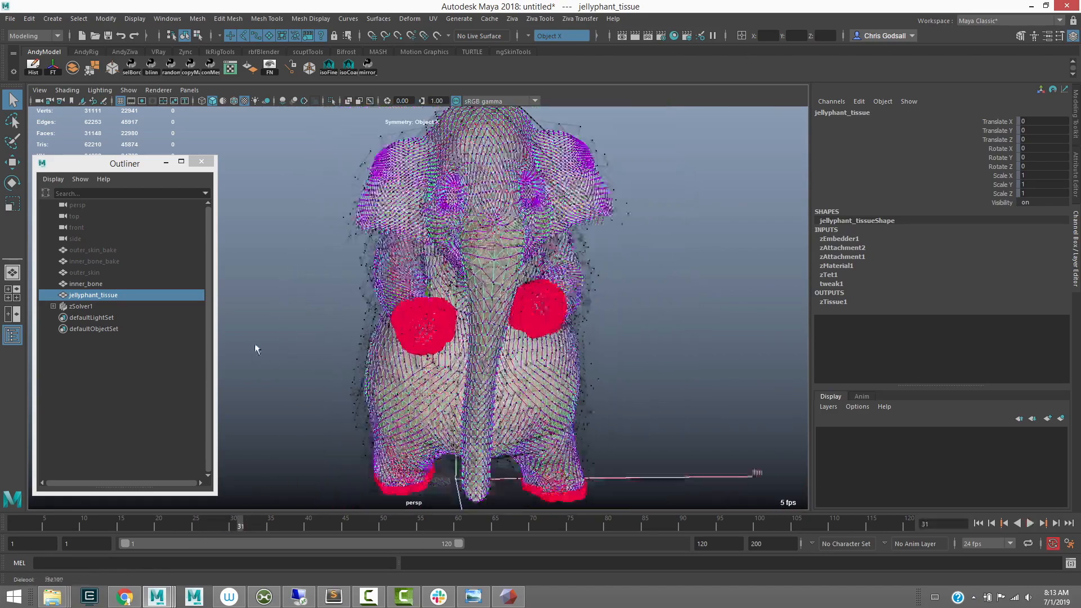
{"action": "left_click_drag", "start_coordinate": [254, 343], "coordinate": [383, 356], "text": "alt"}
{"action": "mouse_move", "coordinate": [112, 517]}
{"action": "left_mouse_down"}
{"action": "mouse_move", "coordinate": [97, 525]}
{"action": "mouse_move", "coordinate": [116, 521]}
{"action": "mouse_move", "coordinate": [106, 523]}
{"action": "left_mouse_up"}
{"action": "left_click_drag", "start_coordinate": [507, 374], "coordinate": [545, 358], "text": "alt"}
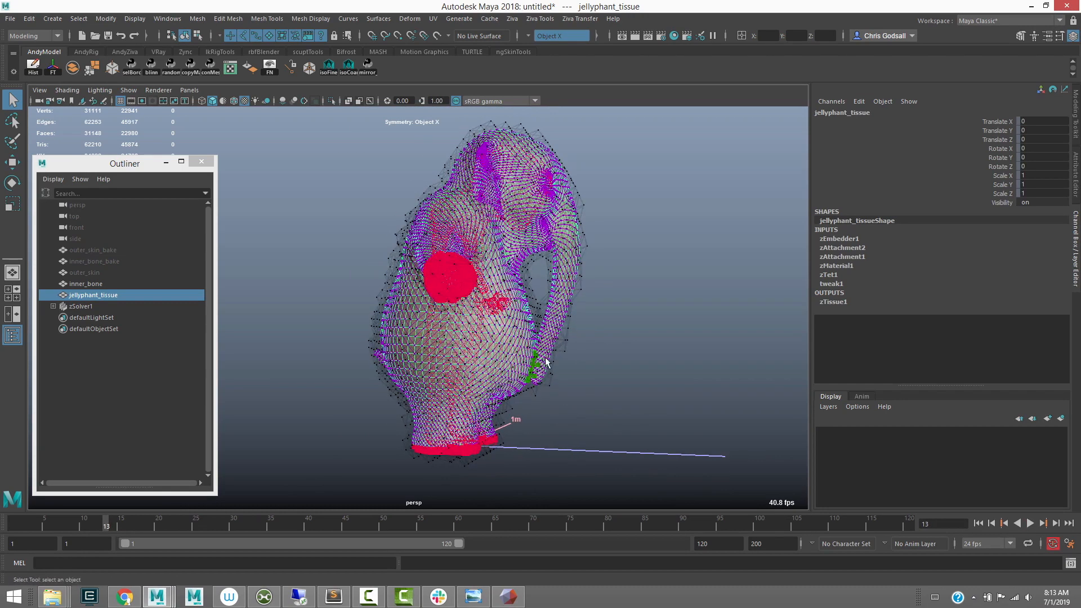
Return to frame 1 and set the Integrator of zSolver1 to TR-BDF2
{"action": "key", "text": "alt+v"}
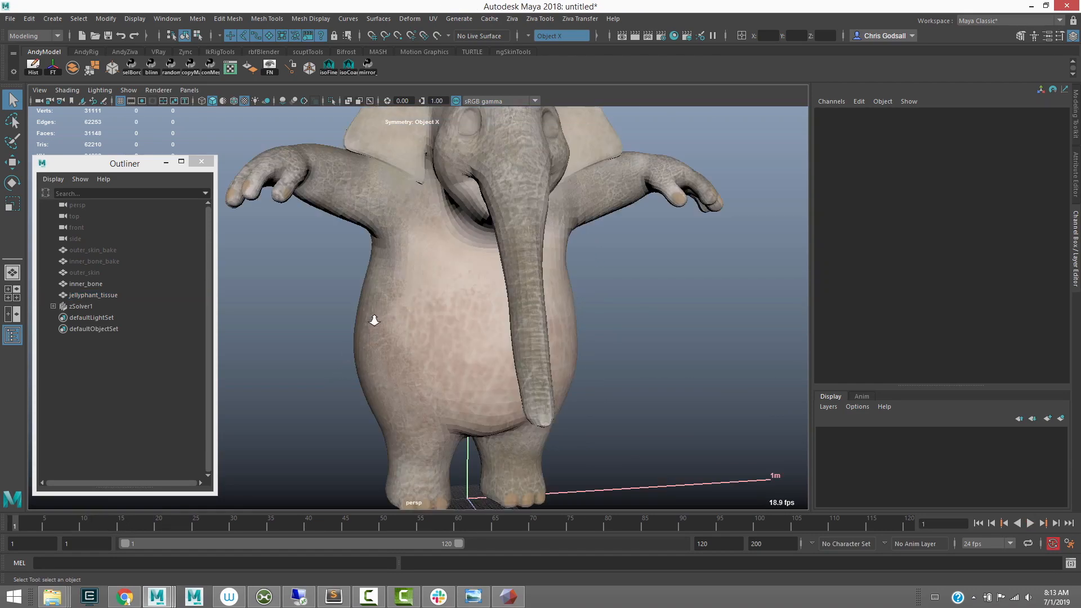
{"action": "right_click_drag", "start_coordinate": [374, 320], "coordinate": [295, 319], "text": "alt"}
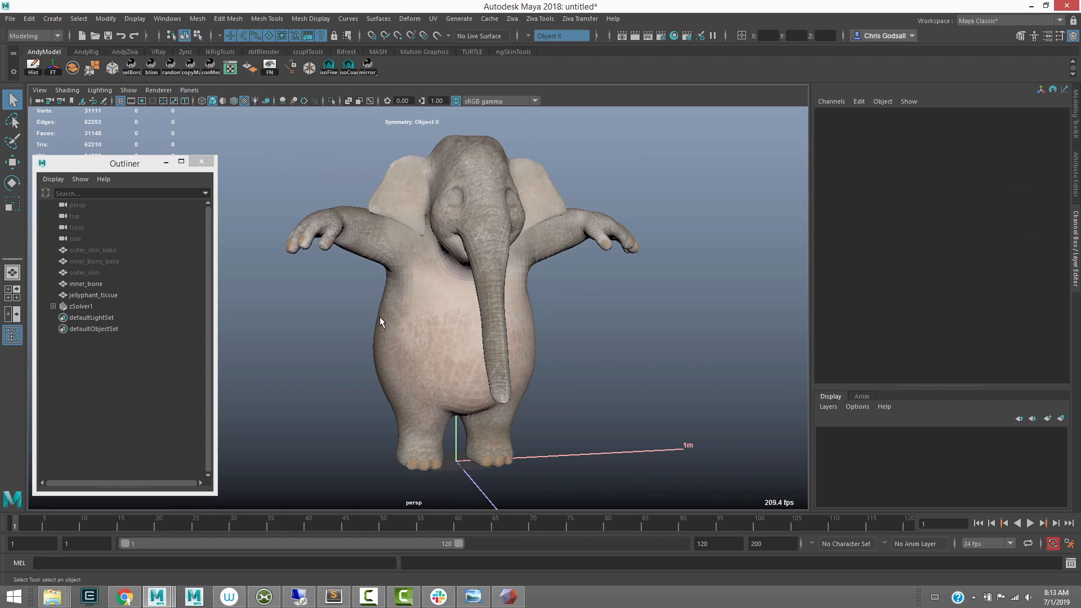
{"action": "left_click_drag", "start_coordinate": [386, 316], "coordinate": [359, 352], "text": "alt"}
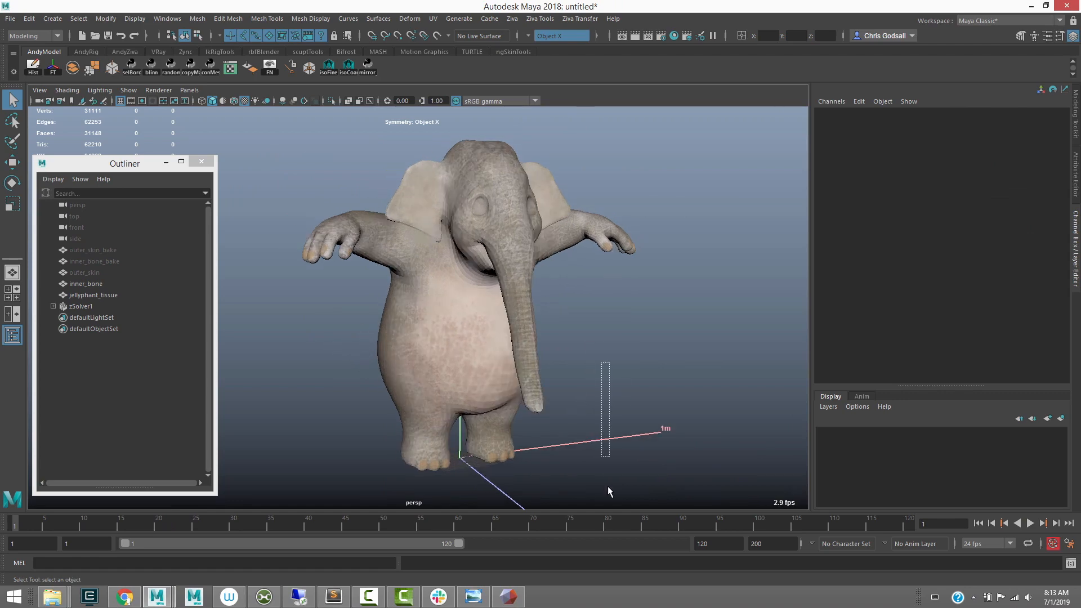
{"action": "left_click_drag", "start_coordinate": [609, 468], "coordinate": [607, 462]}
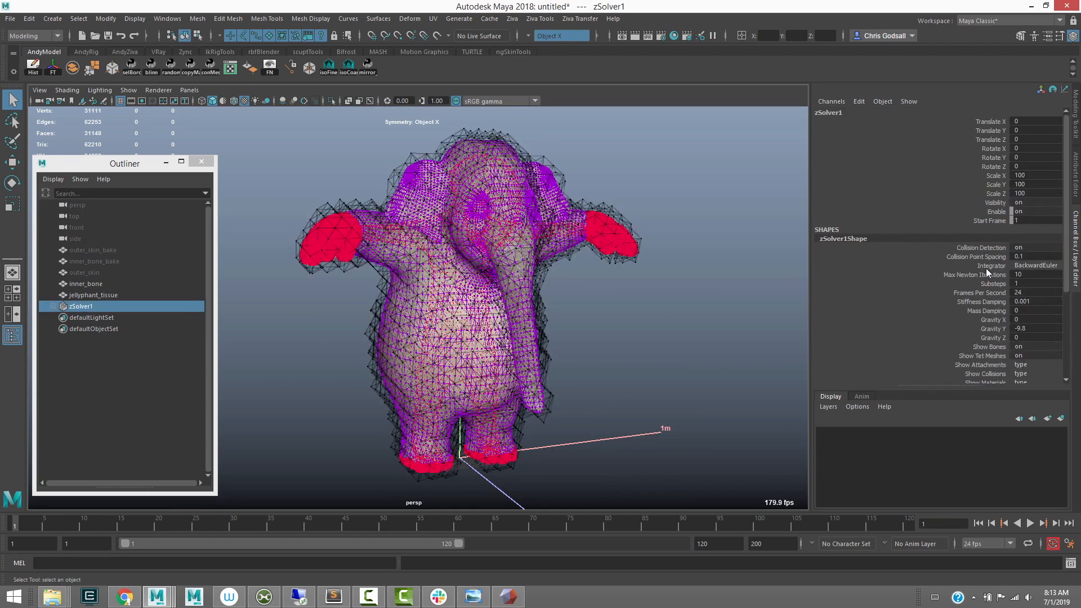
{"action": "left_click", "coordinate": [1032, 265]}
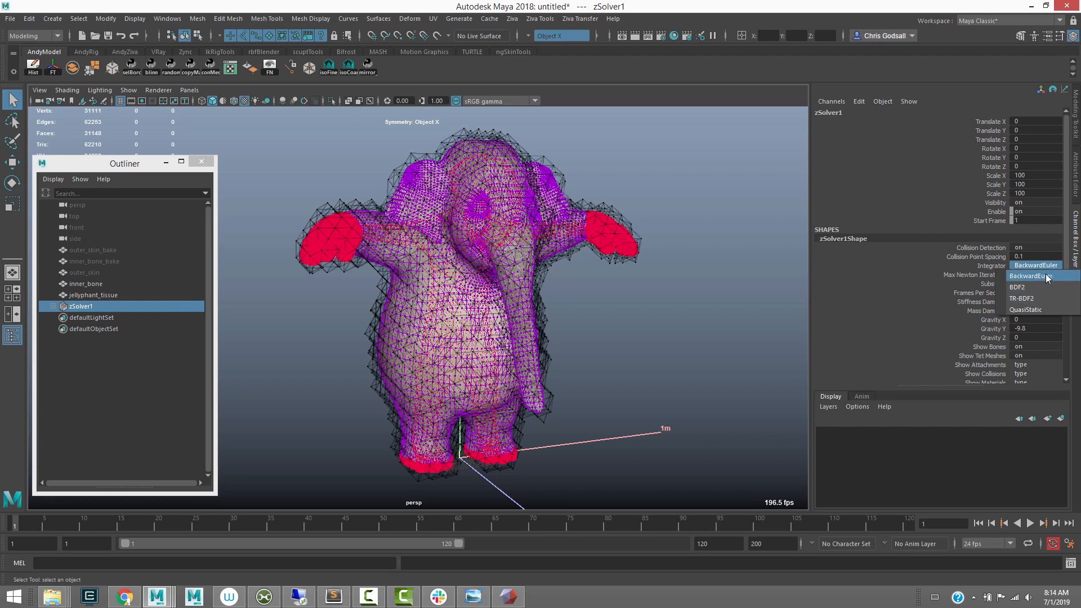
{"action": "left_click", "coordinate": [1024, 302]}
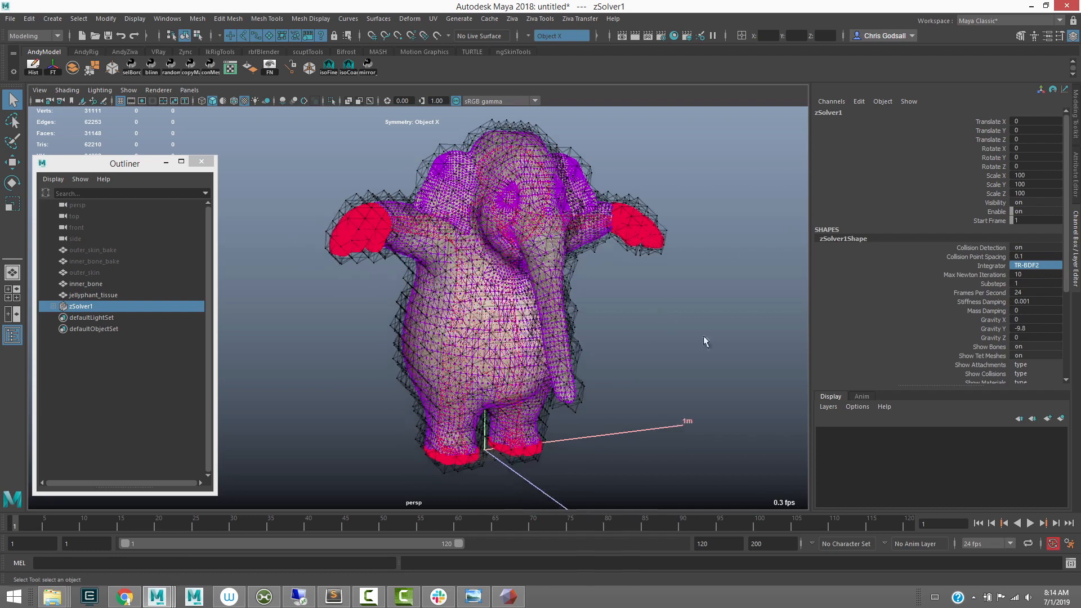
Play the simulation from frame 1 and scrub through the first frames to check the tissue's motion from several angles
{"action": "left_click", "coordinate": [1029, 523]}
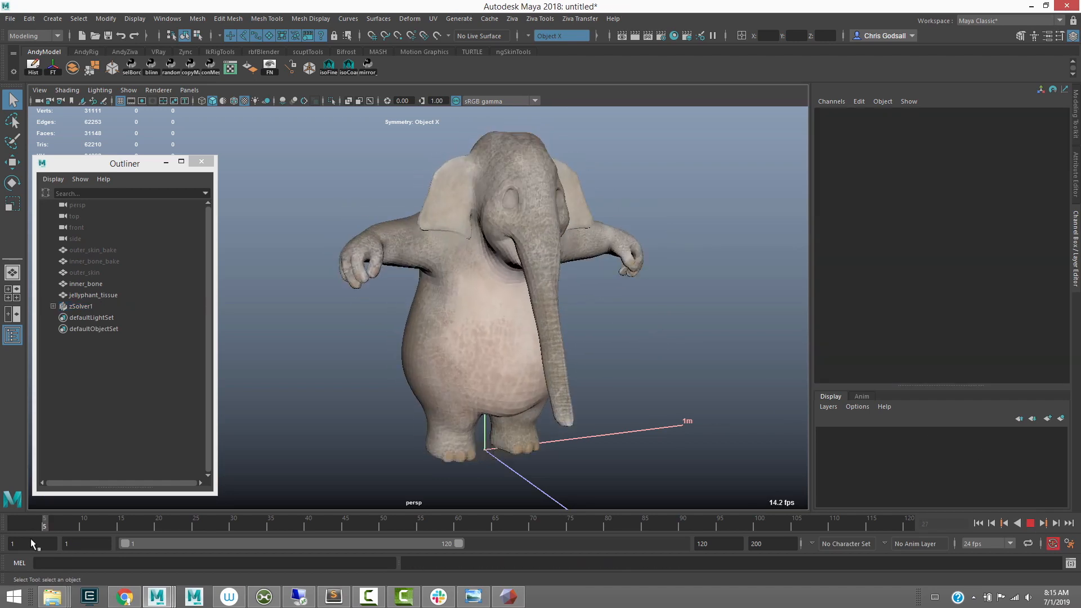
{"action": "left_click", "coordinate": [14, 527]}
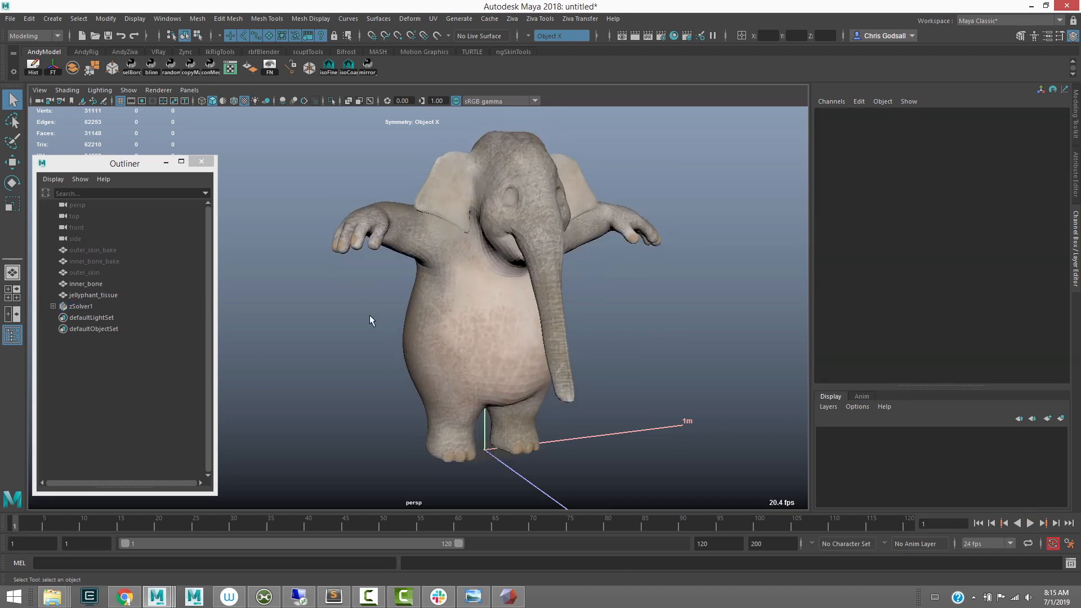
{"action": "left_click_drag", "start_coordinate": [18, 525], "coordinate": [115, 510]}
{"action": "mouse_move", "coordinate": [445, 389]}
{"action": "left_mouse_down", "text": "alt"}
{"action": "mouse_move", "coordinate": [417, 387]}
{"action": "mouse_move", "coordinate": [453, 388]}
{"action": "left_mouse_up", "text": "alt"}
{"action": "mouse_move", "coordinate": [78, 522]}
{"action": "left_mouse_down"}
{"action": "mouse_move", "coordinate": [61, 525]}
{"action": "mouse_move", "coordinate": [140, 519]}
{"action": "mouse_move", "coordinate": [25, 519]}
{"action": "mouse_move", "coordinate": [33, 528]}
{"action": "mouse_move", "coordinate": [102, 518]}
{"action": "mouse_move", "coordinate": [36, 529]}
{"action": "mouse_move", "coordinate": [94, 525]}
{"action": "left_mouse_up"}
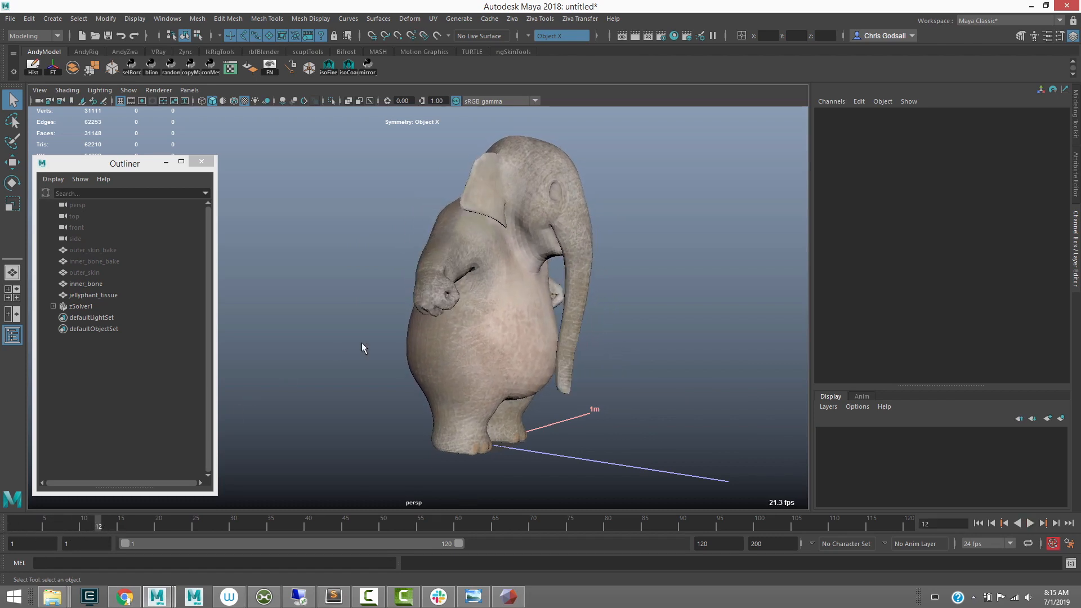
{"action": "left_click_drag", "start_coordinate": [339, 350], "coordinate": [328, 370], "text": "alt"}
{"action": "middle_click_drag", "start_coordinate": [328, 370], "coordinate": [305, 357], "text": "alt"}
{"action": "mouse_move", "coordinate": [84, 524]}
{"action": "left_mouse_down"}
{"action": "mouse_move", "coordinate": [10, 519]}
{"action": "mouse_move", "coordinate": [170, 515]}
{"action": "mouse_move", "coordinate": [13, 525]}
{"action": "mouse_move", "coordinate": [99, 524]}
{"action": "left_mouse_up"}
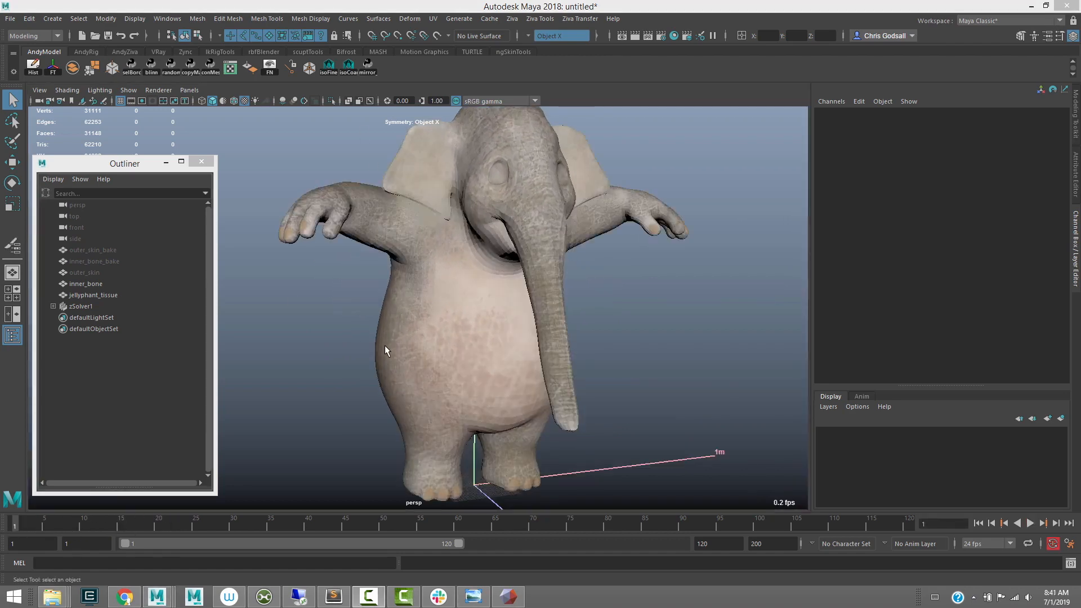
Select jellyphant_tissue and review the Youngs Modulus, Poissons Ratio, Volume Conservation and Mass Density attributes of zMaterial1
{"action": "left_click", "coordinate": [384, 349]}
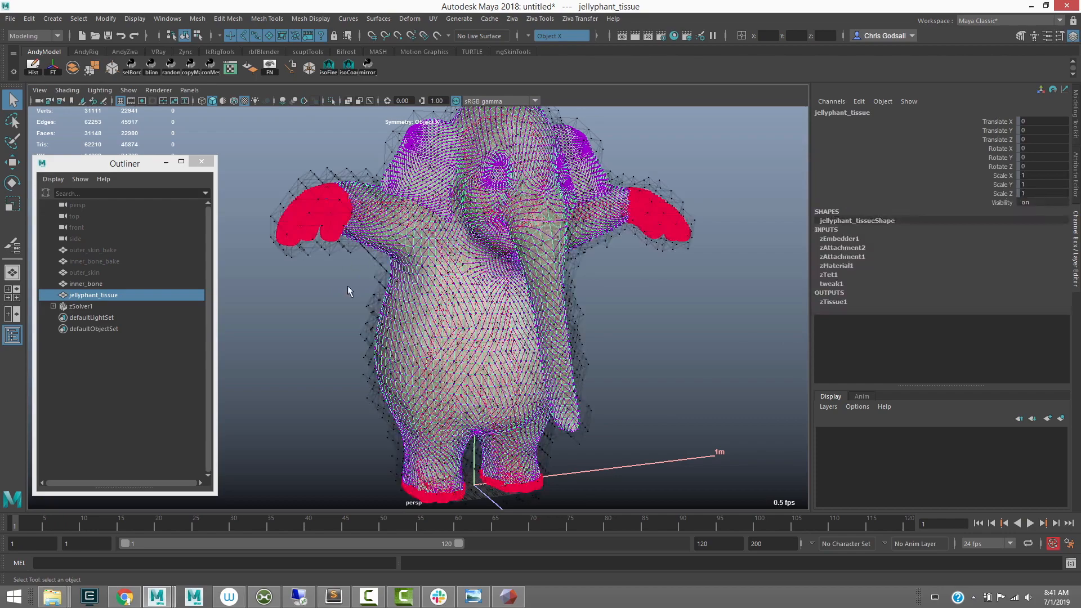
{"action": "left_click_drag", "start_coordinate": [323, 319], "coordinate": [374, 286], "text": "alt"}
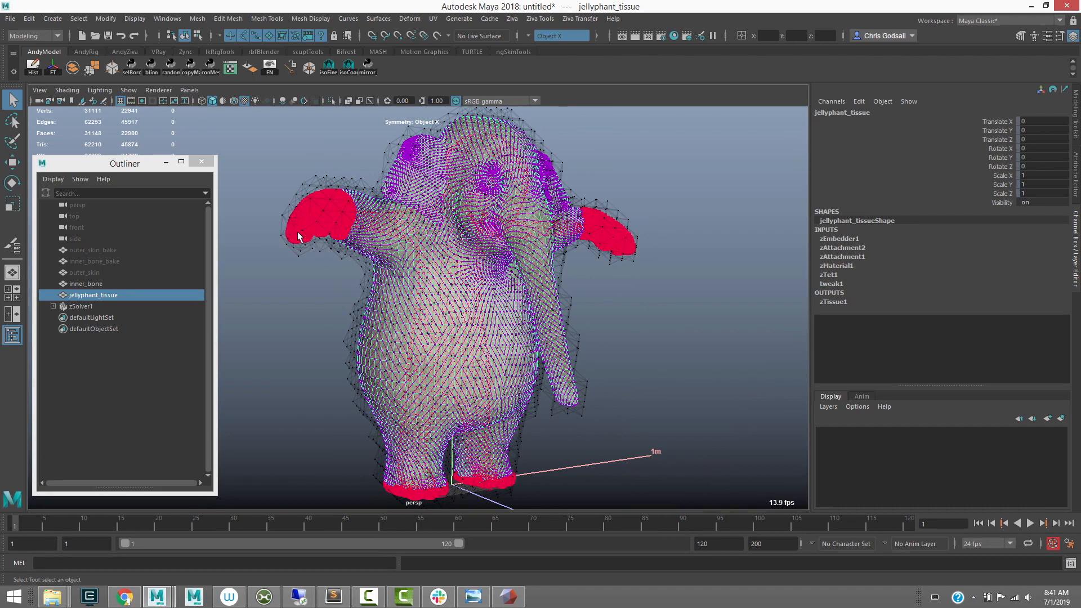
{"action": "left_click", "coordinate": [836, 266]}
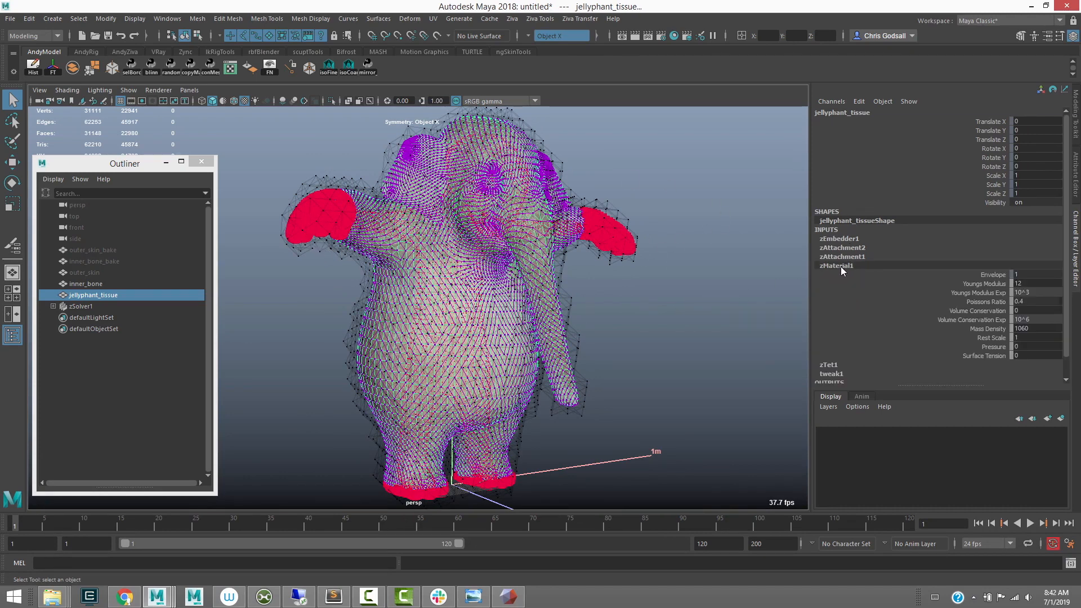
{"action": "scroll", "coordinate": [981, 275], "scroll_direction": "down", "scroll_amount": 1}
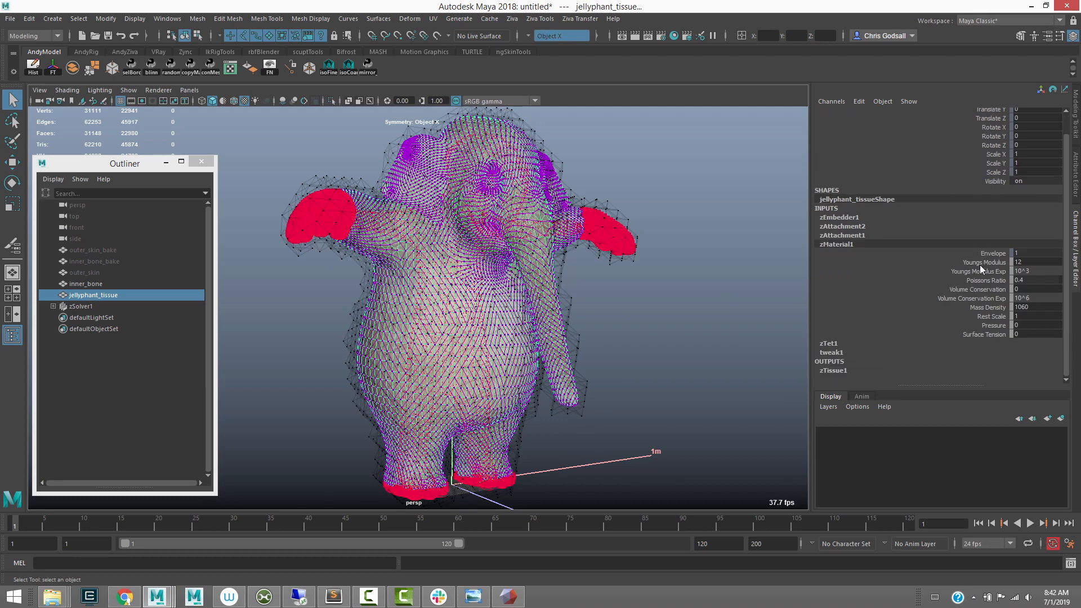
{"action": "left_click_drag", "start_coordinate": [979, 263], "coordinate": [976, 272]}
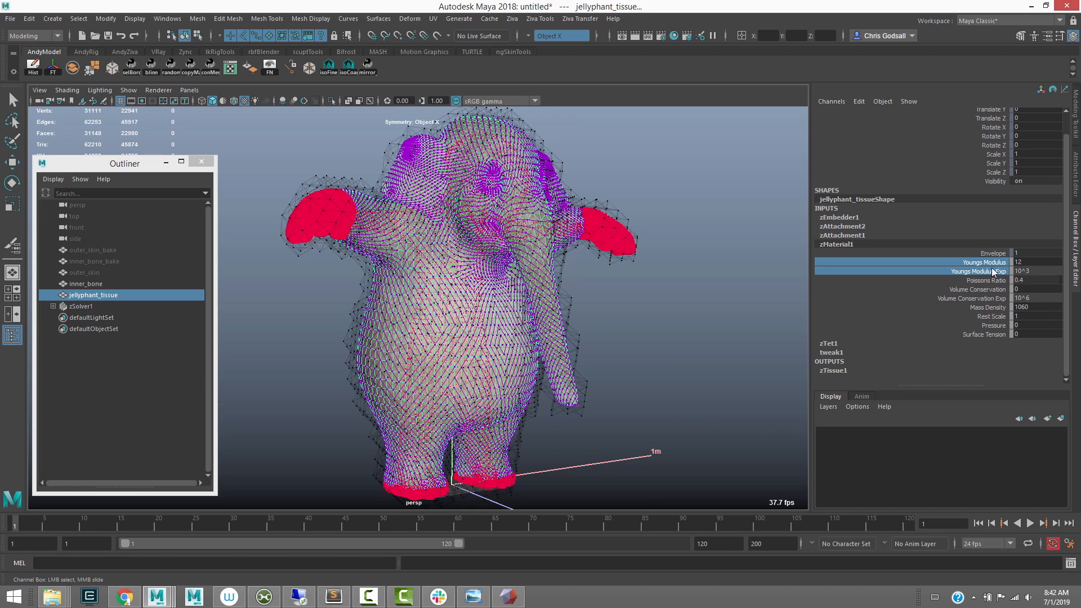
{"action": "left_click", "coordinate": [993, 280]}
{"action": "left_click_drag", "start_coordinate": [986, 289], "coordinate": [988, 302]}
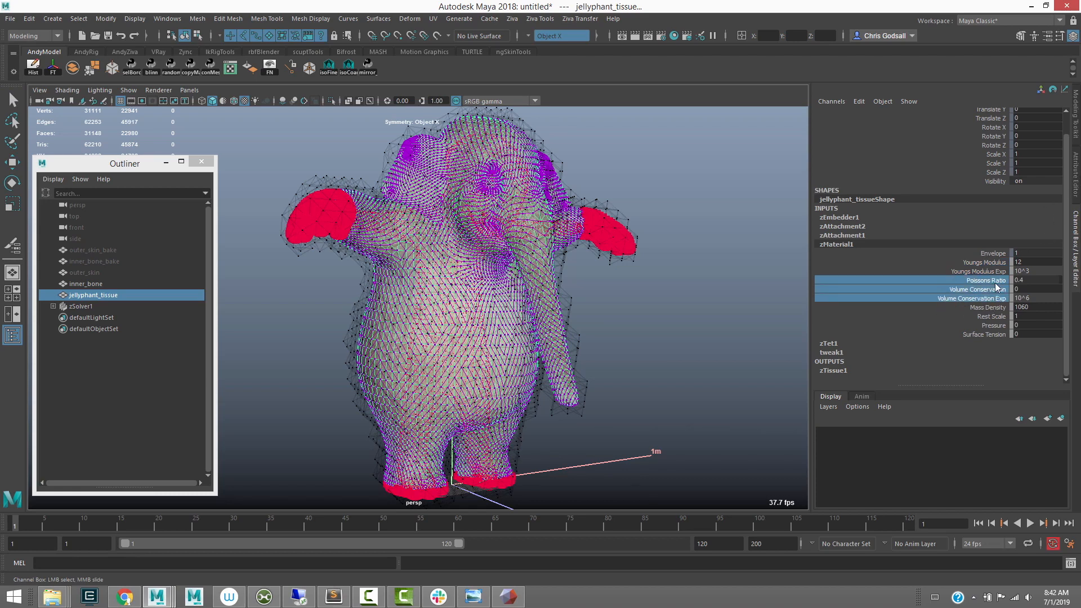
{"action": "left_click", "coordinate": [995, 307]}
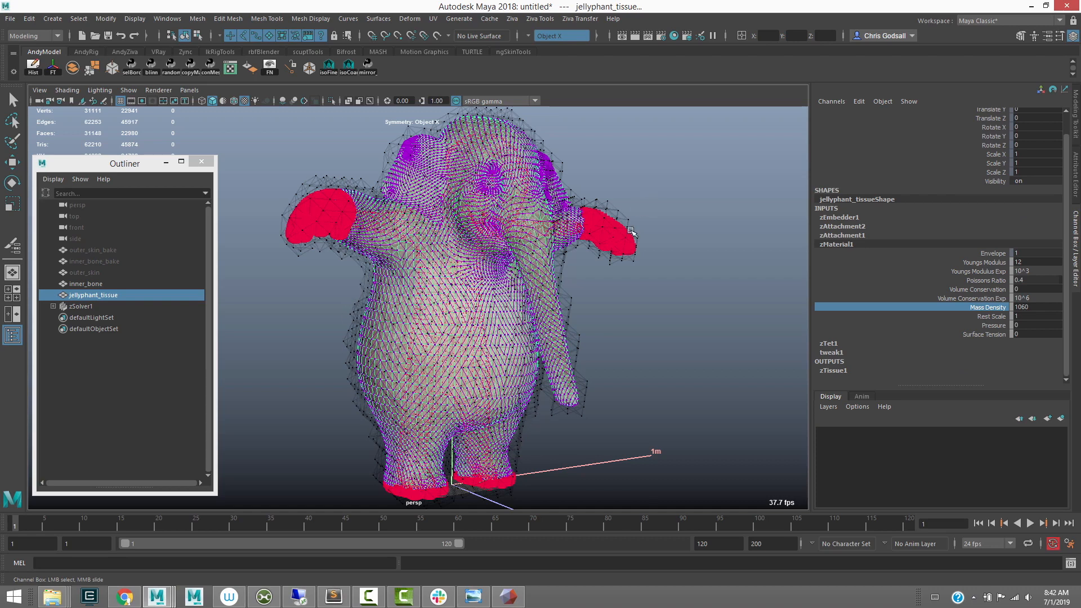
Add a second Ziva material layer to the jellyphant_tissue mesh
{"action": "left_click", "coordinate": [590, 322]}
{"action": "left_click", "coordinate": [516, 315]}
{"action": "middle_click_drag", "start_coordinate": [516, 303], "coordinate": [515, 306], "text": "alt"}
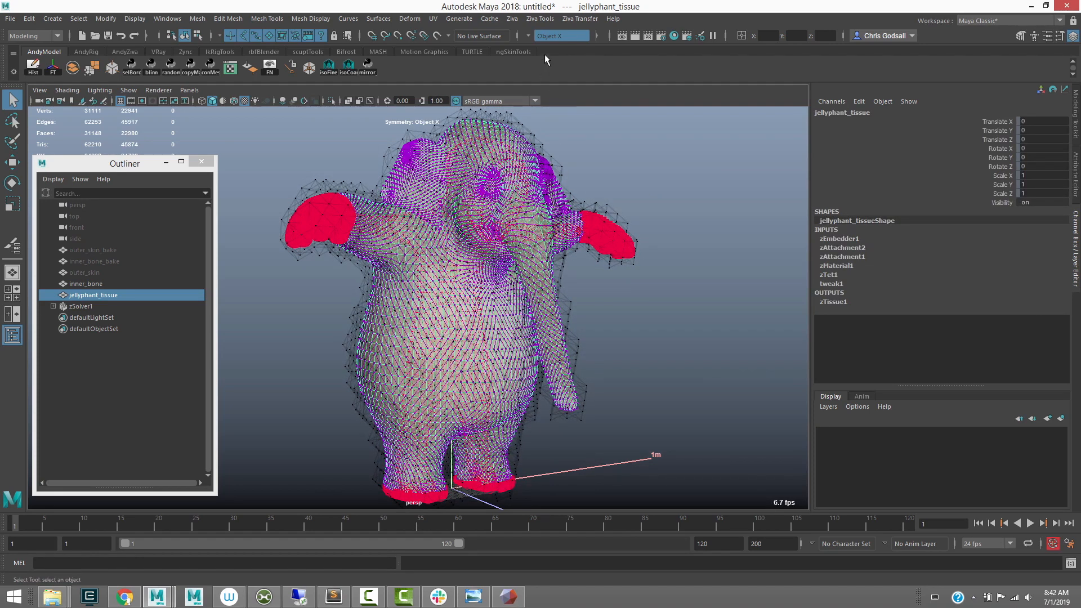
{"action": "left_click", "coordinate": [513, 21]}
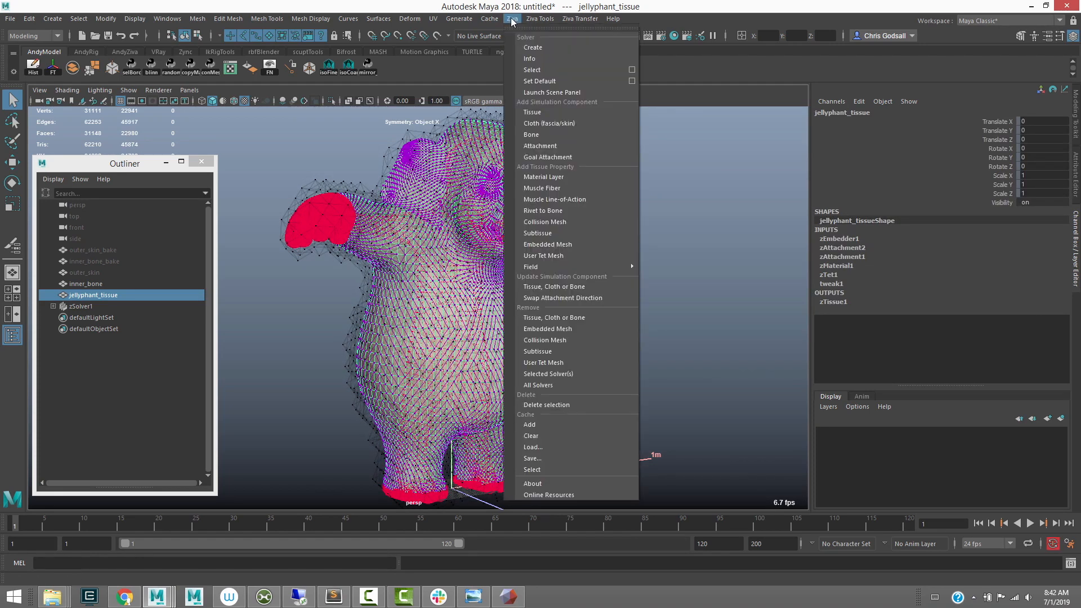
{"action": "left_click", "coordinate": [555, 178]}
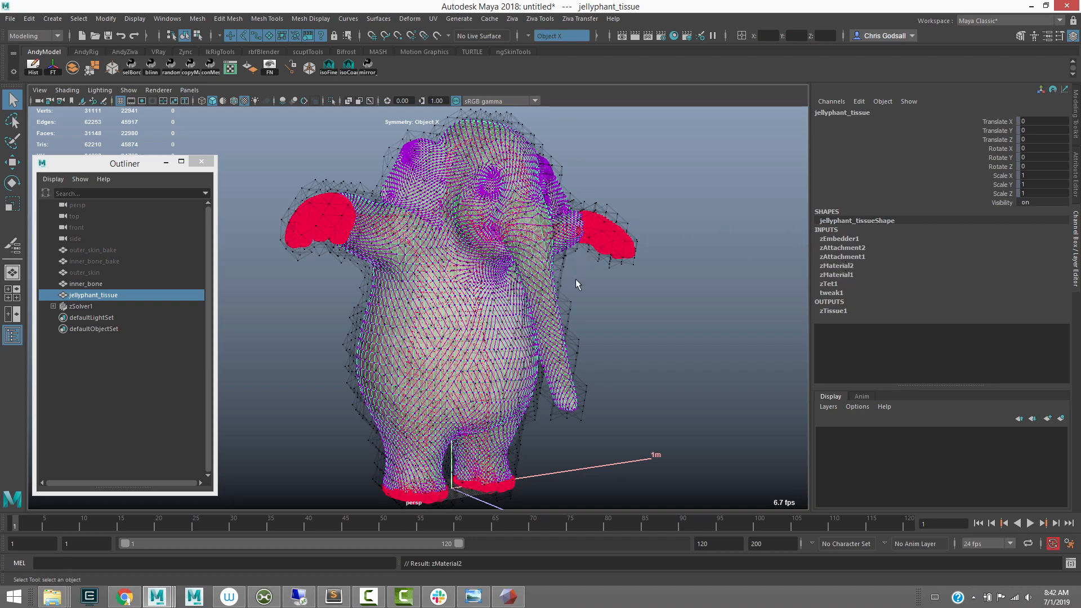
{"action": "left_click_drag", "start_coordinate": [589, 284], "coordinate": [593, 288], "text": "alt"}
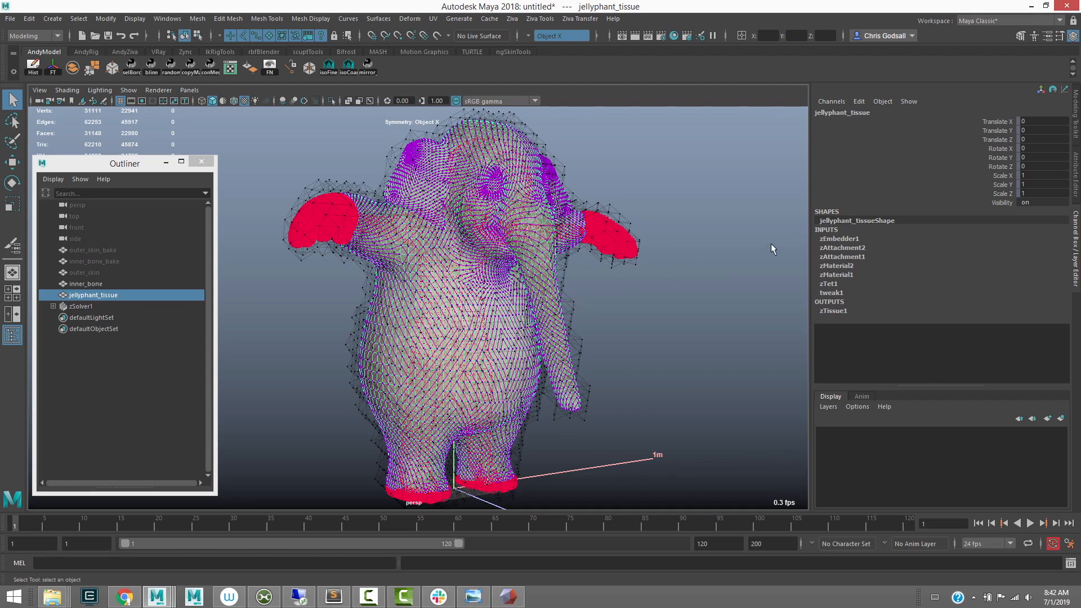
Rename the zMaterial1 node to base_zMaterial and the zMaterial2 node to belly_zMaterial
{"action": "left_click", "coordinate": [836, 275]}
{"action": "double_click", "coordinate": [822, 276]}
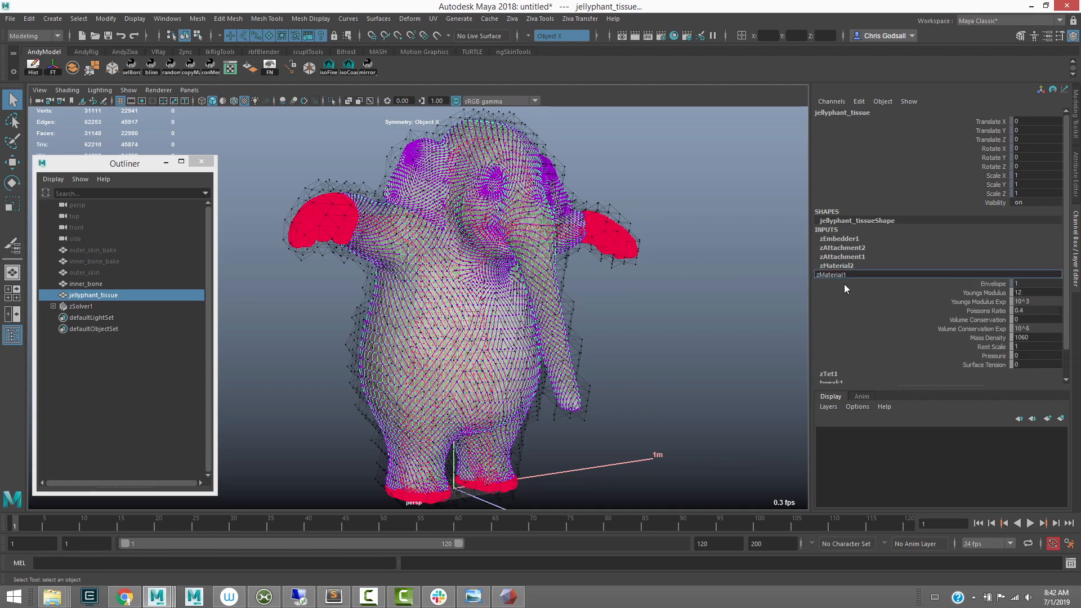
{"action": "type", "text": "base_"}
{"action": "key", "text": "Return"}
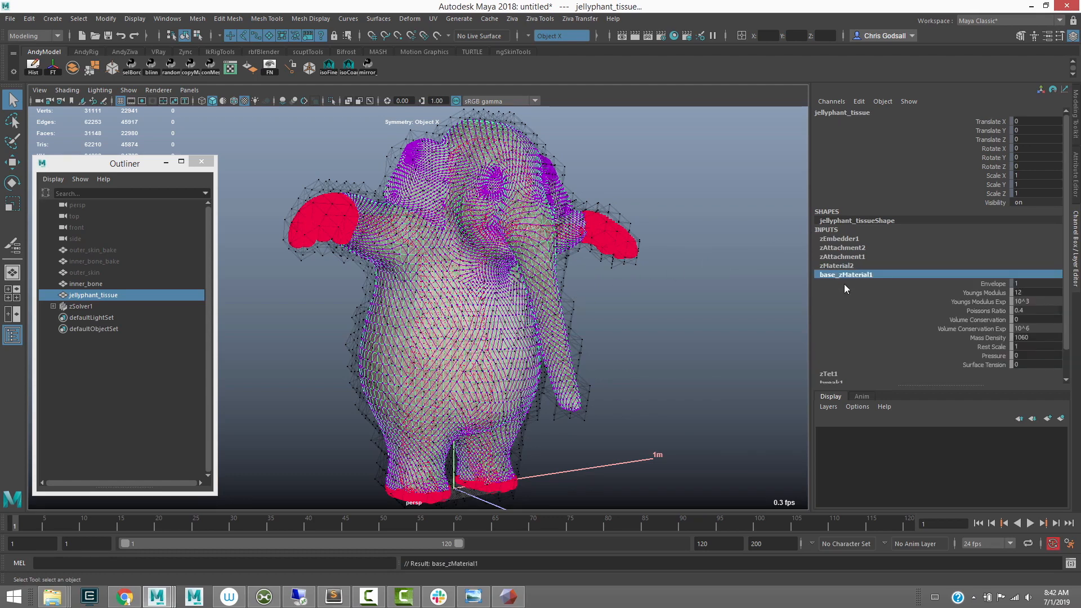
{"action": "left_click", "coordinate": [833, 265]}
{"action": "double_click", "coordinate": [823, 235]}
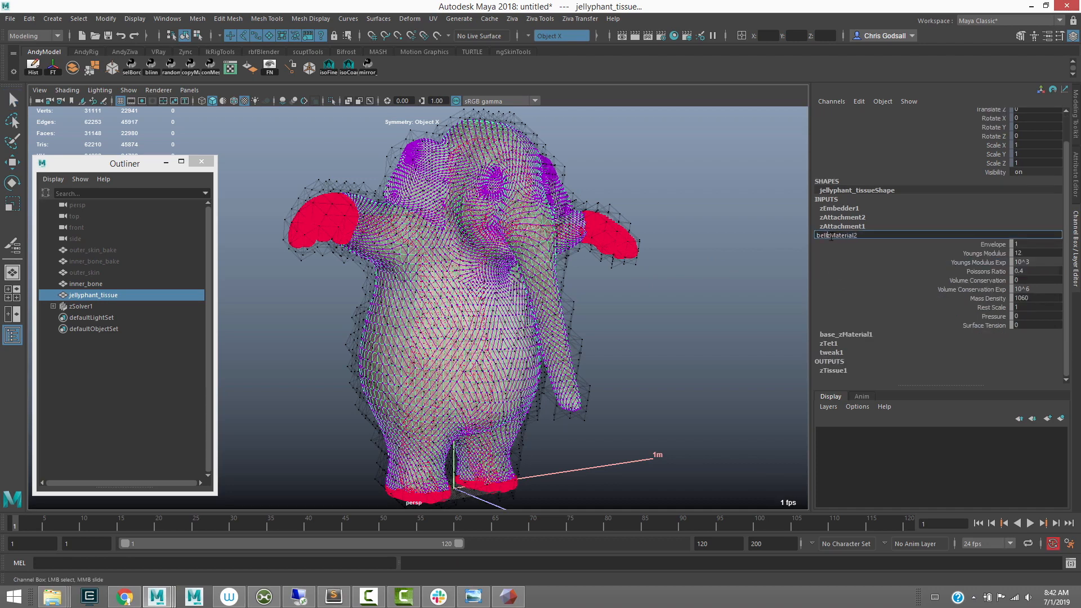
{"action": "key", "text": "Return"}
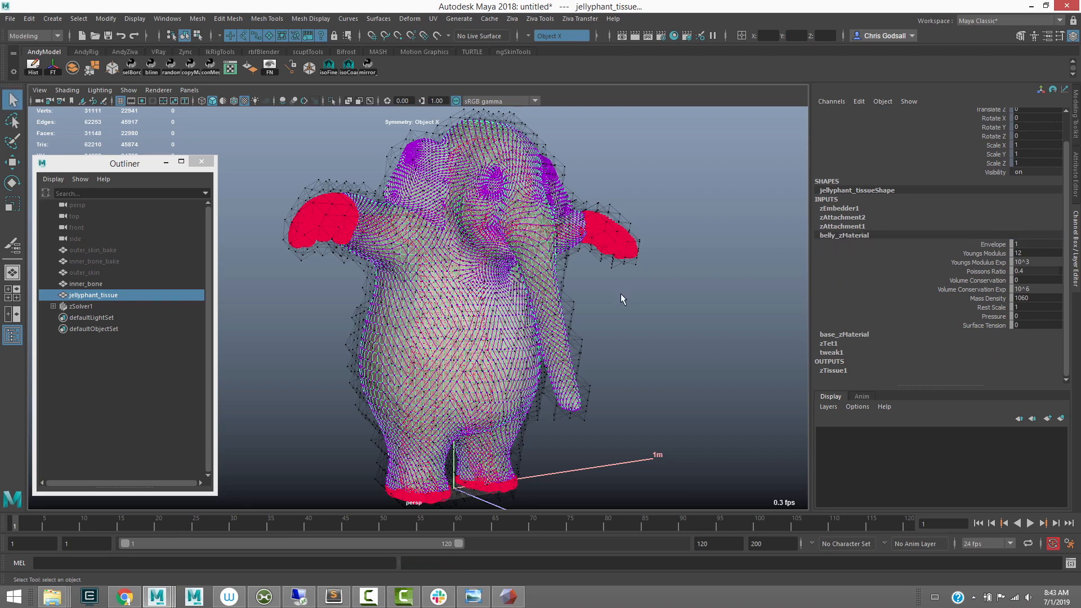
Set the Youngs Modulus of belly_zMaterial to 3
{"action": "middle_click_drag", "start_coordinate": [621, 292], "coordinate": [627, 285], "text": "alt"}
{"action": "left_click", "coordinate": [1036, 253]}
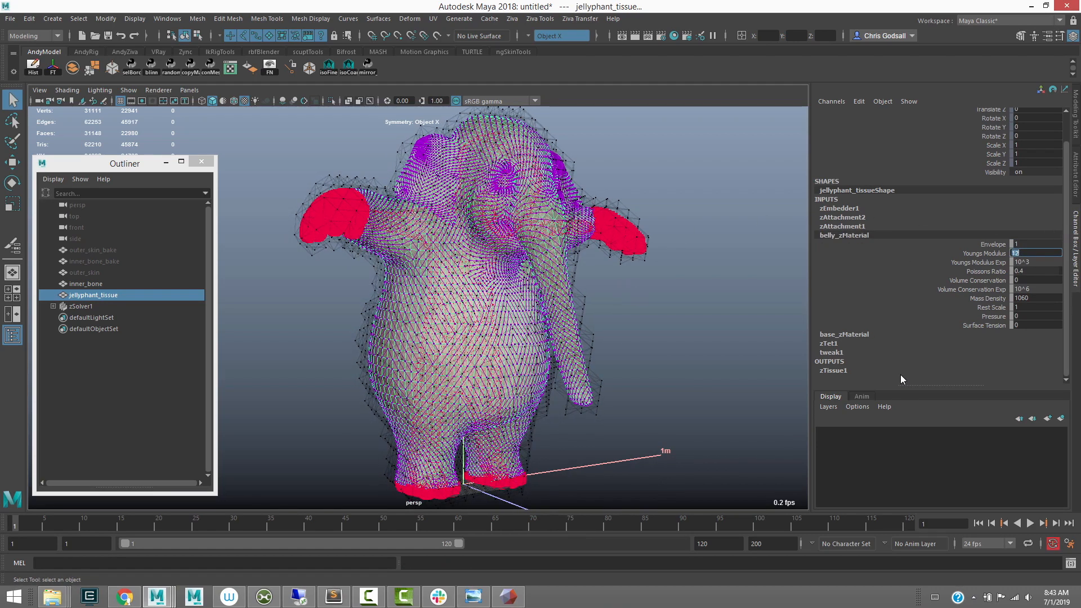
{"action": "type", "text": "3"}
Highlight the Youngs Modulus and Youngs Modulus Exp attributes of belly_zMaterial and try 3000 as the modulus value
{"action": "left_click_drag", "start_coordinate": [984, 254], "coordinate": [988, 263]}
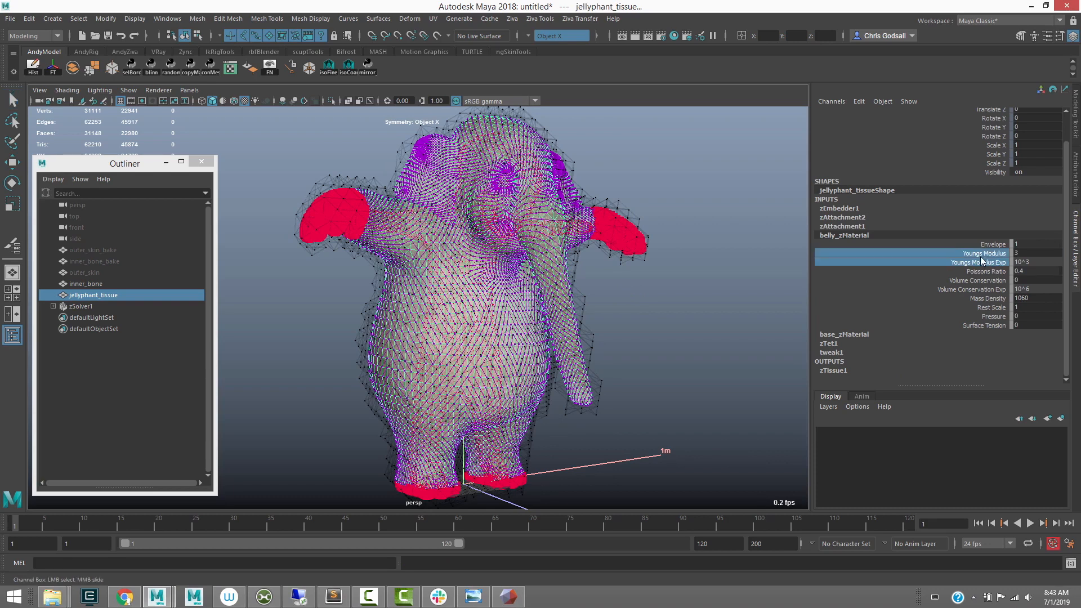
{"action": "left_click", "coordinate": [983, 254]}
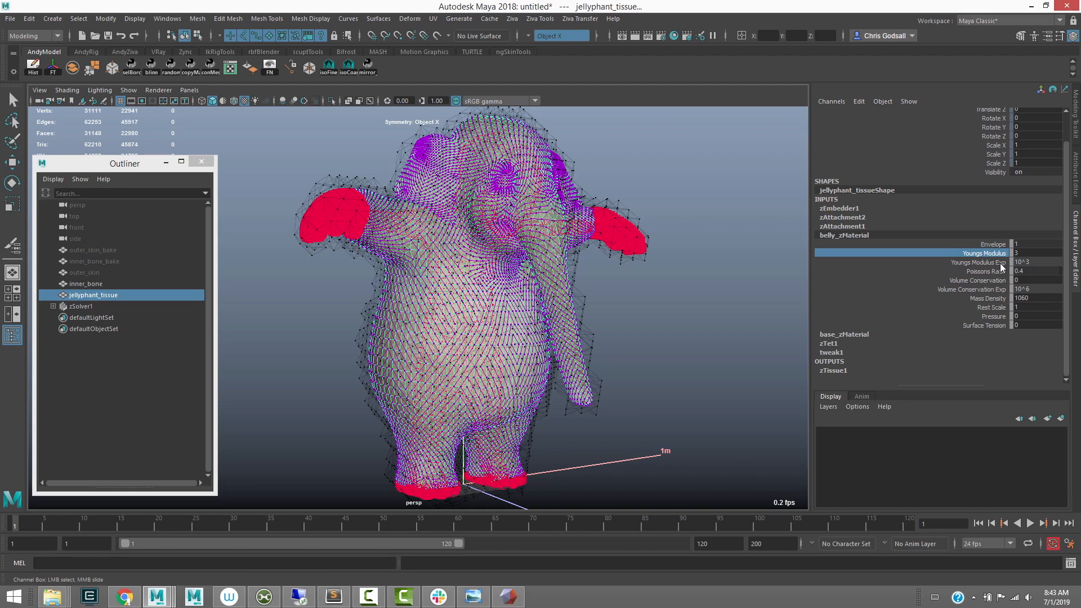
{"action": "left_click", "coordinate": [984, 262], "text": "shift"}
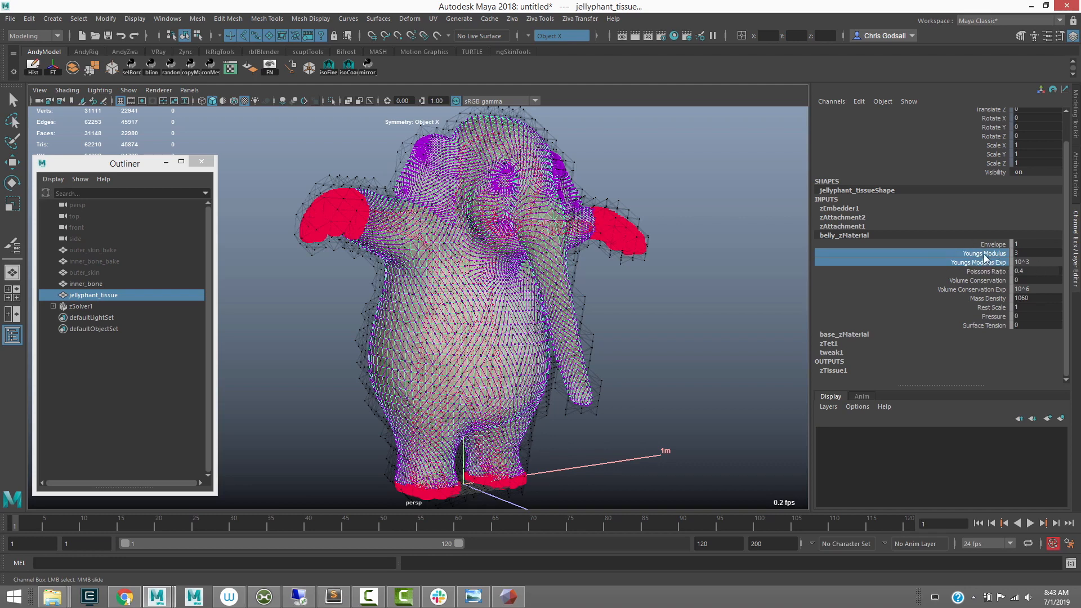
{"action": "left_click", "coordinate": [1029, 254]}
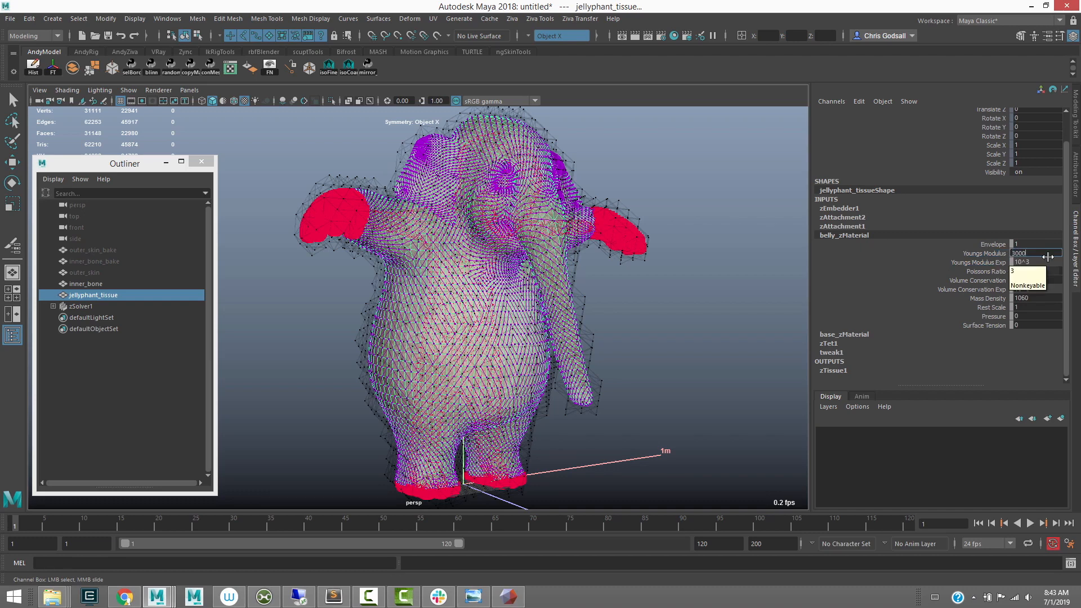
{"action": "key", "text": "Return"}
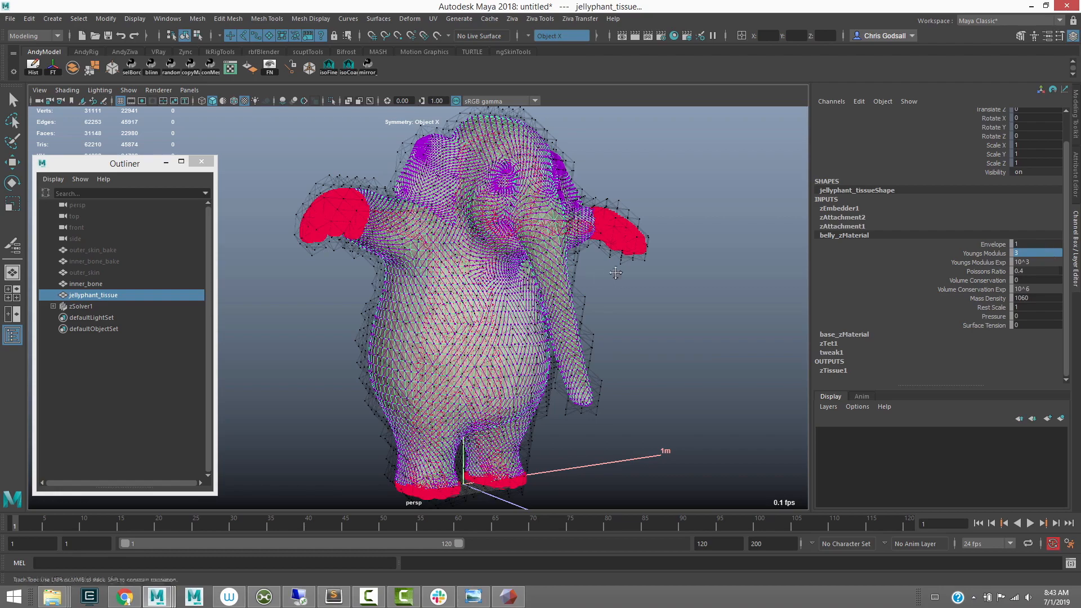
Isolate the jellyphant_tissue mesh in the viewport
{"action": "middle_click_drag", "start_coordinate": [611, 276], "coordinate": [625, 271], "text": "alt"}
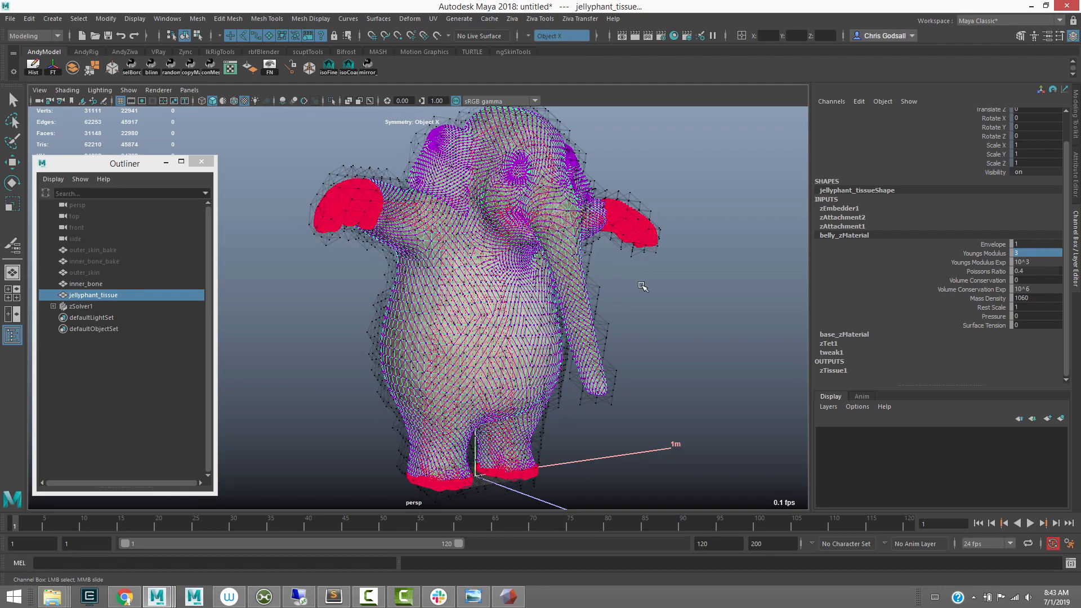
{"action": "mouse_move", "coordinate": [646, 294]}
{"action": "left_mouse_down", "text": "alt"}
{"action": "mouse_move", "coordinate": [607, 297]}
{"action": "mouse_move", "coordinate": [665, 298]}
{"action": "left_mouse_up", "text": "alt"}
{"action": "middle_click_drag", "start_coordinate": [649, 279], "coordinate": [650, 279], "text": "alt"}
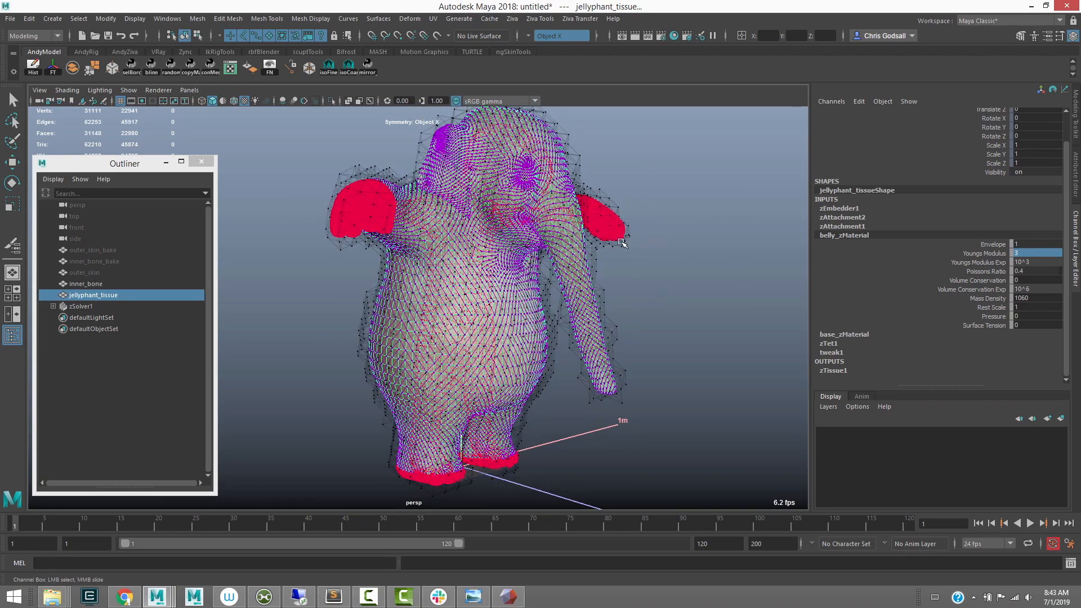
{"action": "key", "text": "ctrl+1"}
{"action": "key", "text": "q"}
{"action": "mouse_move", "coordinate": [504, 286]}
{"action": "right_mouse_down"}
{"action": "mouse_move", "coordinate": [501, 463]}
{"action": "mouse_move", "coordinate": [554, 466]}
{"action": "mouse_move", "coordinate": [600, 523]}
{"action": "mouse_move", "coordinate": [663, 529]}
{"action": "mouse_move", "coordinate": [662, 540]}
{"action": "right_mouse_up"}
{"action": "scroll", "coordinate": [439, 317], "scroll_direction": "down", "scroll_amount": 3}
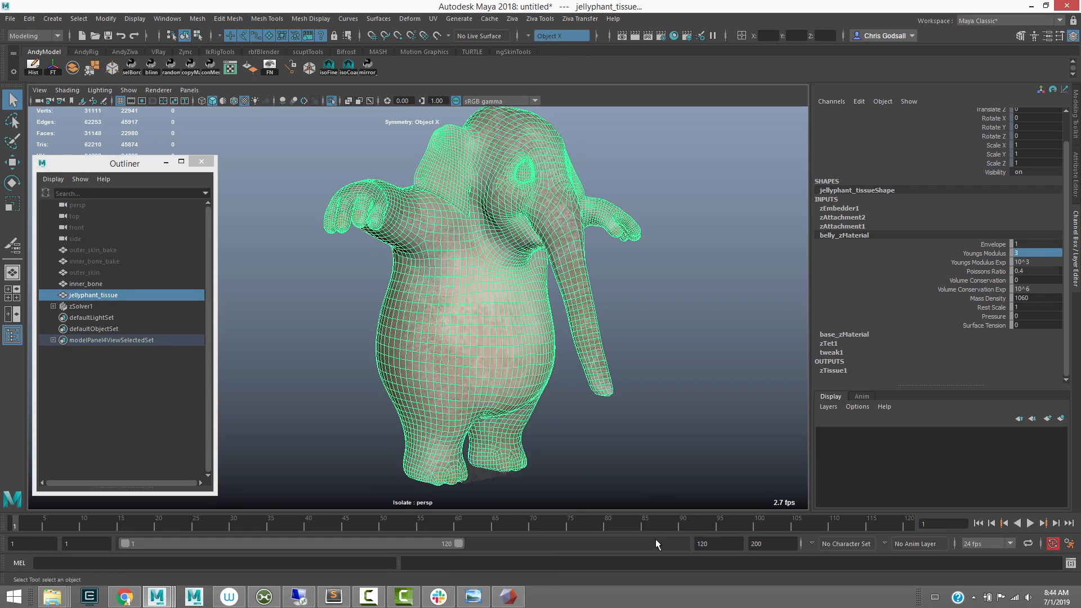
Select all tissue vertices outside the belly in the side view: the head, trunk, arms, upper torso, lower legs and feet
{"action": "scroll", "coordinate": [439, 316], "scroll_direction": "down", "scroll_amount": 1}
{"action": "left_click_drag", "start_coordinate": [439, 316], "coordinate": [509, 313], "text": "alt"}
{"action": "key", "text": "space"}
{"action": "scroll", "coordinate": [505, 310], "scroll_direction": "down", "scroll_amount": 2}
{"action": "key", "text": "q"}
{"action": "key", "text": "ctrl+F9"}
{"action": "left_click_drag", "start_coordinate": [330, 143], "coordinate": [541, 281]}
{"action": "middle_click_drag", "start_coordinate": [527, 257], "coordinate": [544, 218], "text": "alt"}
{"action": "left_click_drag", "start_coordinate": [334, 192], "coordinate": [619, 448], "text": "shift"}
Flood the belly_zMaterial weights on the selected vertices with value 0 using the Paint Attributes Tool in Replace mode
{"action": "key", "text": "y"}
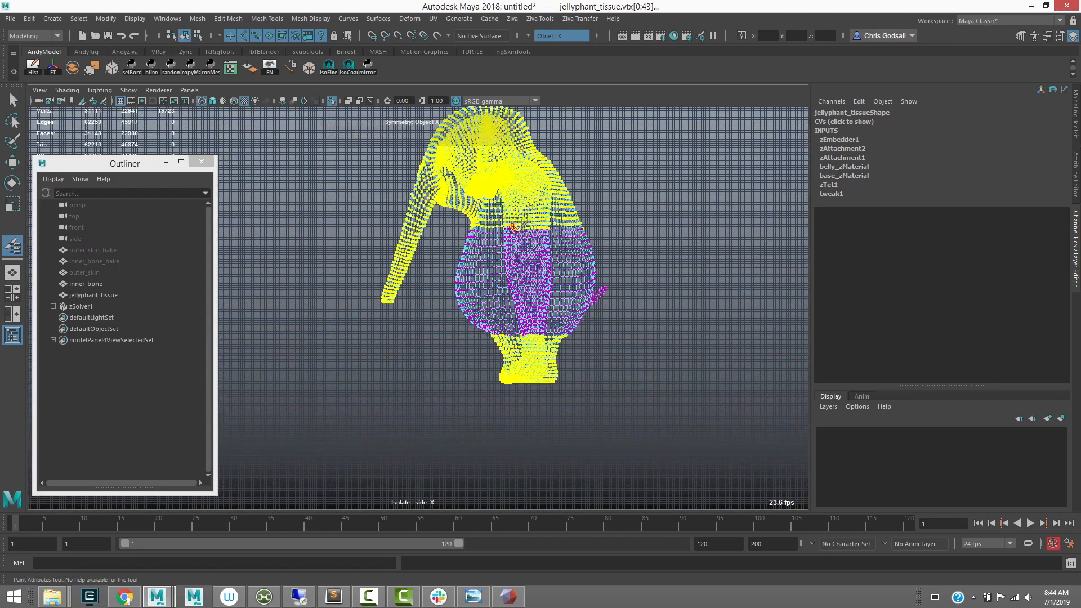
{"action": "key", "text": "4"}
{"action": "scroll", "coordinate": [518, 225], "scroll_direction": "up", "scroll_amount": 3}
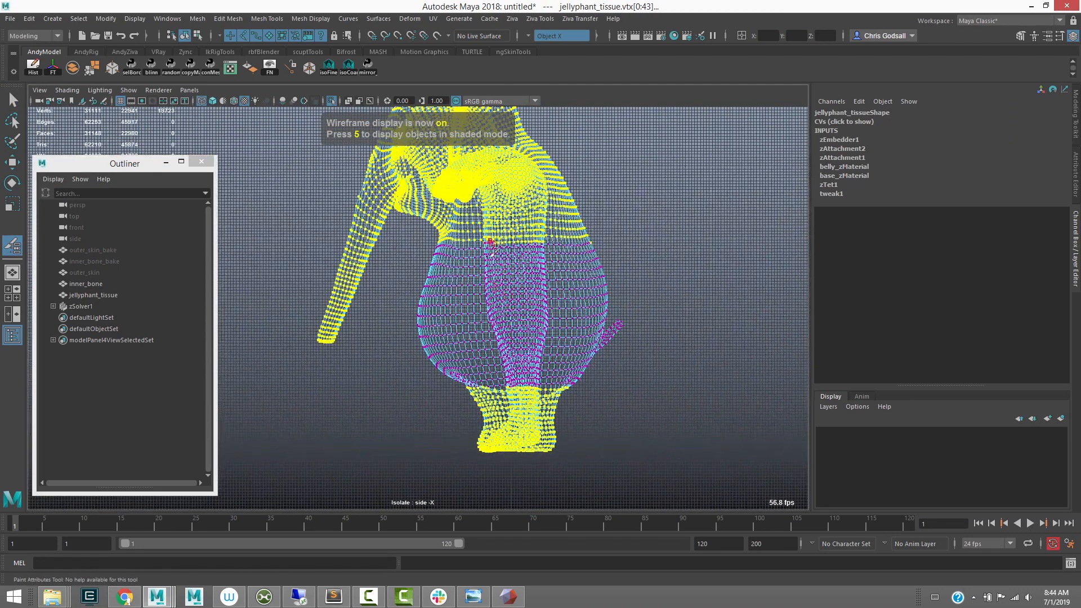
{"action": "key", "text": "space"}
{"action": "left_click_drag", "start_coordinate": [548, 280], "coordinate": [532, 323]}
{"action": "right_click_drag", "start_coordinate": [532, 324], "coordinate": [555, 307], "text": "alt"}
{"action": "left_click_drag", "start_coordinate": [518, 274], "coordinate": [512, 233], "text": "alt"}
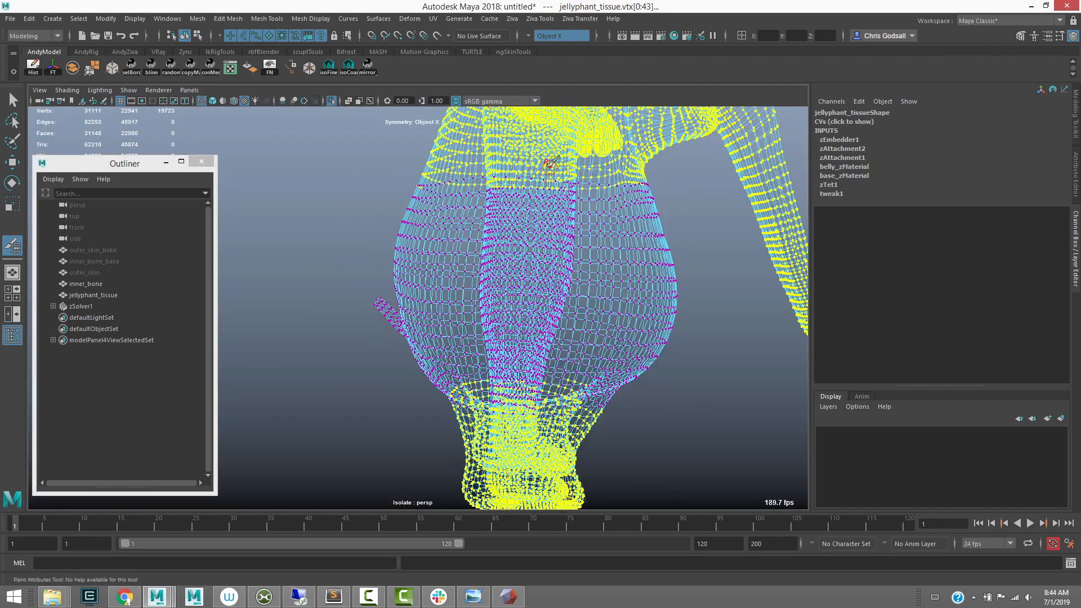
{"action": "key", "text": "5"}
{"action": "right_click_drag", "start_coordinate": [573, 260], "coordinate": [459, 248], "text": "alt"}
{"action": "middle_click_drag", "start_coordinate": [403, 215], "coordinate": [385, 255], "text": "alt"}
{"action": "double_click", "coordinate": [13, 245]}
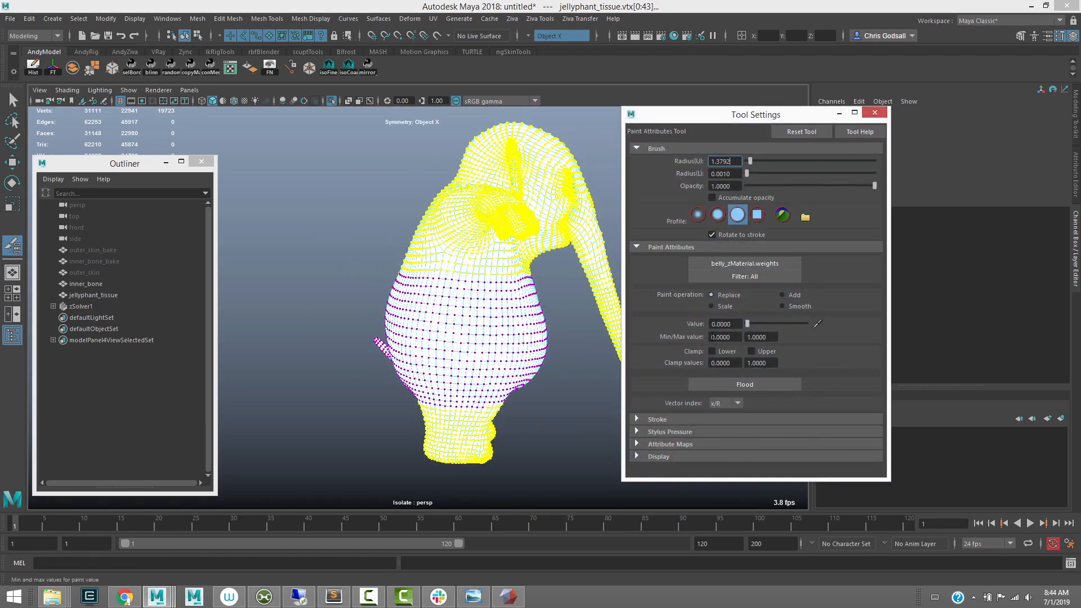
{"action": "left_click_drag", "start_coordinate": [539, 277], "coordinate": [655, 296], "text": "alt"}
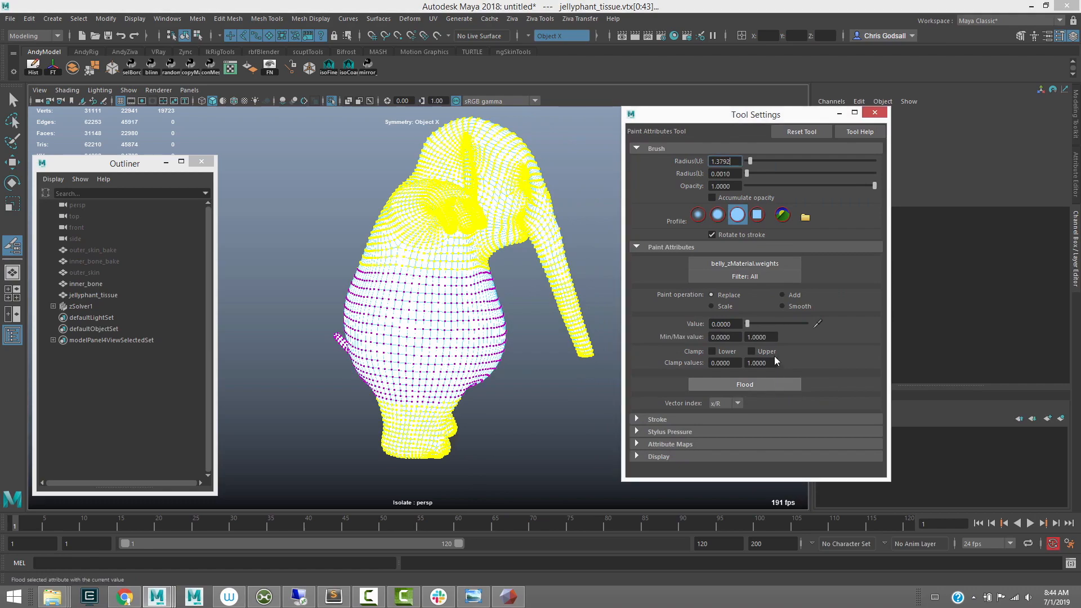
{"action": "left_click_drag", "start_coordinate": [457, 251], "coordinate": [422, 230], "text": "alt"}
Reselect the whole jellyphant_tissue mesh and flood its belly_zMaterial weights with the Smooth paint operation
{"action": "key", "text": "q"}
{"action": "left_click", "coordinate": [431, 221]}
{"action": "key", "text": "y"}
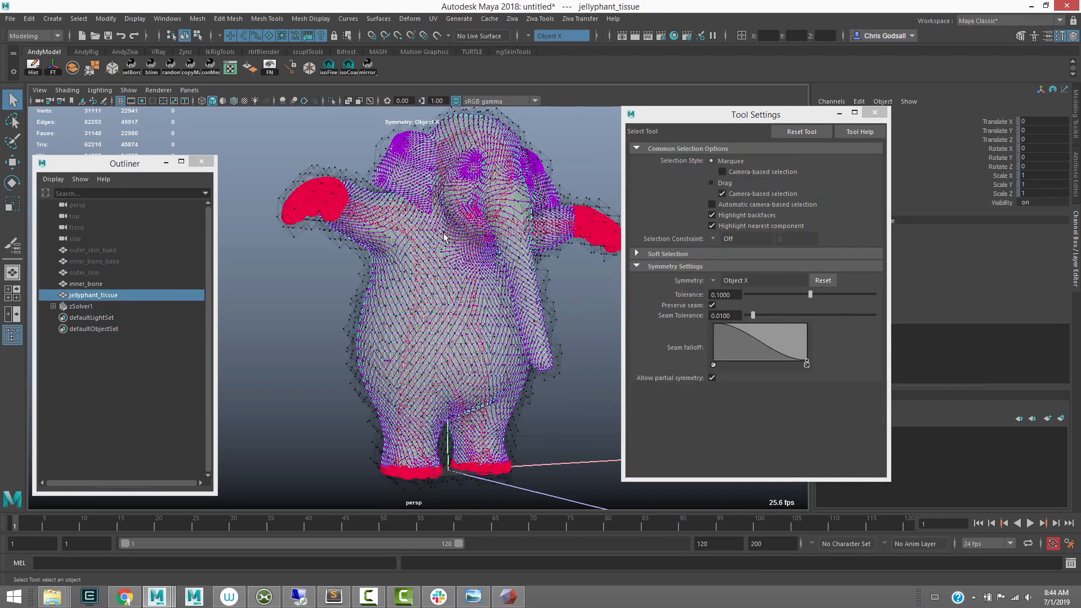
{"action": "middle_click_drag", "start_coordinate": [416, 217], "coordinate": [416, 205], "text": "alt"}
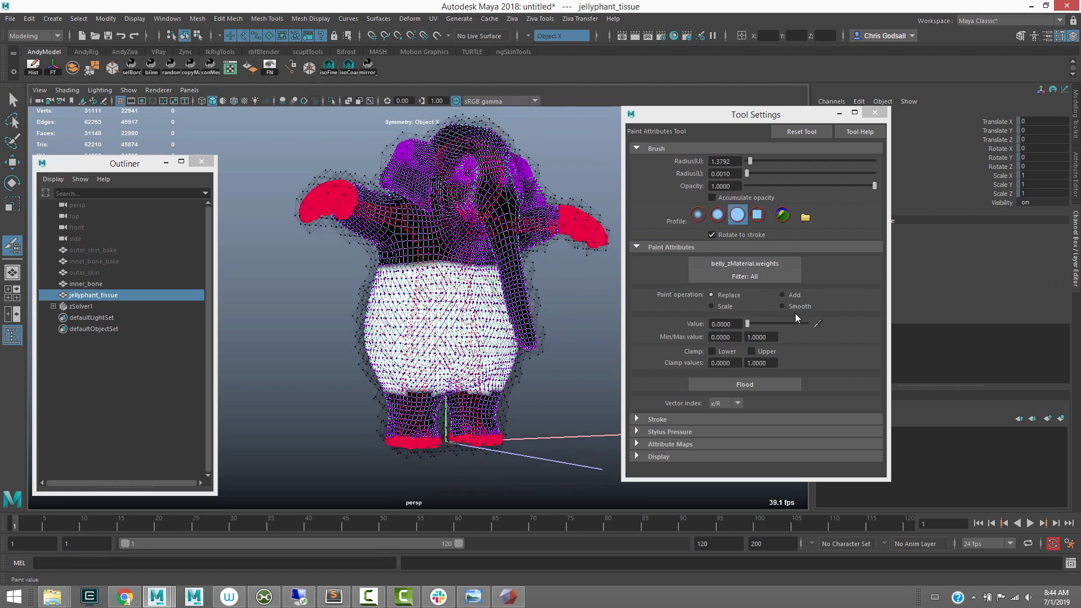
{"action": "left_click", "coordinate": [793, 306]}
{"action": "left_click", "coordinate": [756, 384]}
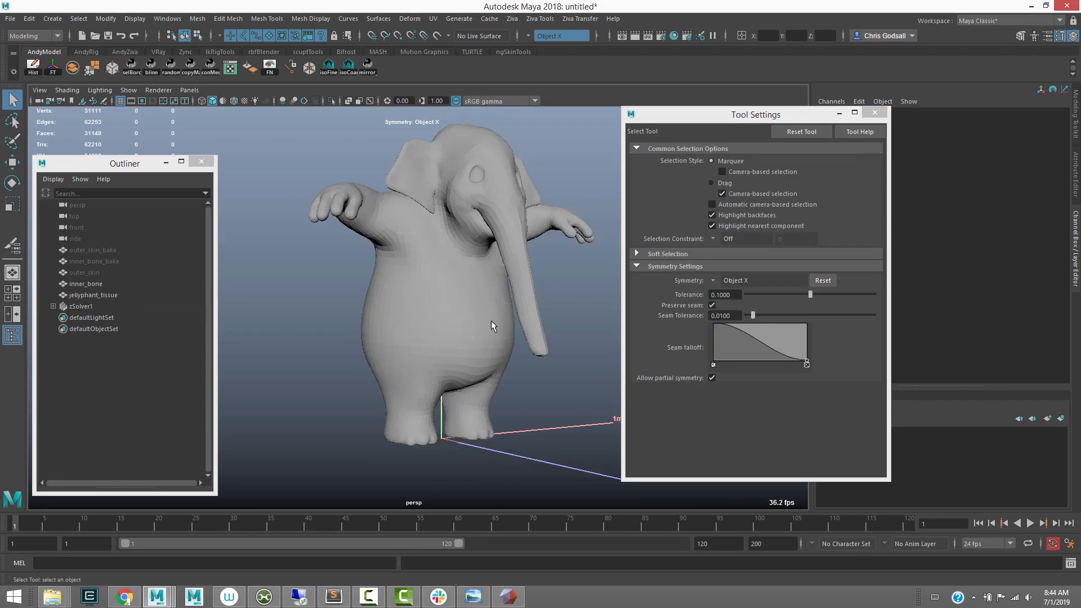
Turn on textured display for the elephant and minimise the Tool Settings window
{"action": "key", "text": "6"}
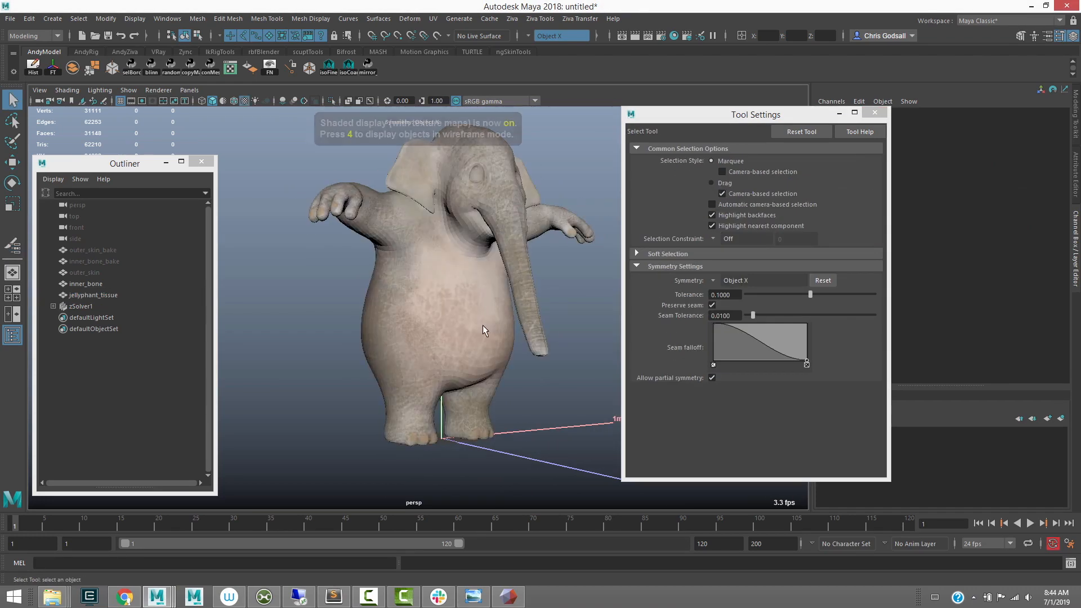
{"action": "left_click", "coordinate": [490, 329]}
{"action": "left_click", "coordinate": [838, 113]}
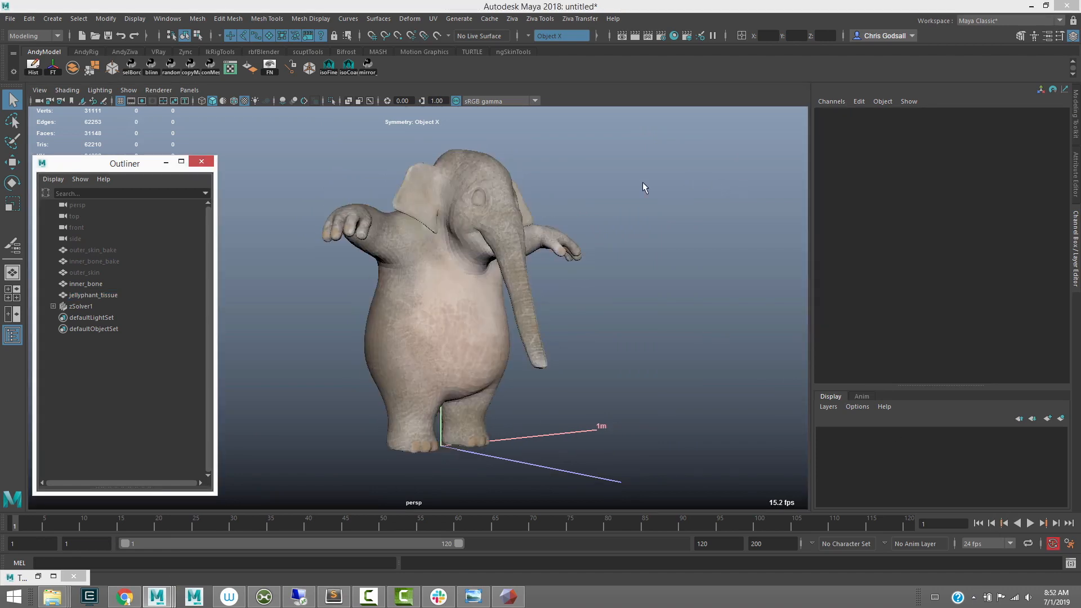
Play the simulation and scrub around the middle frames to examine the softer belly's motion
{"action": "left_click", "coordinate": [21, 524]}
{"action": "key", "text": "alt+v"}
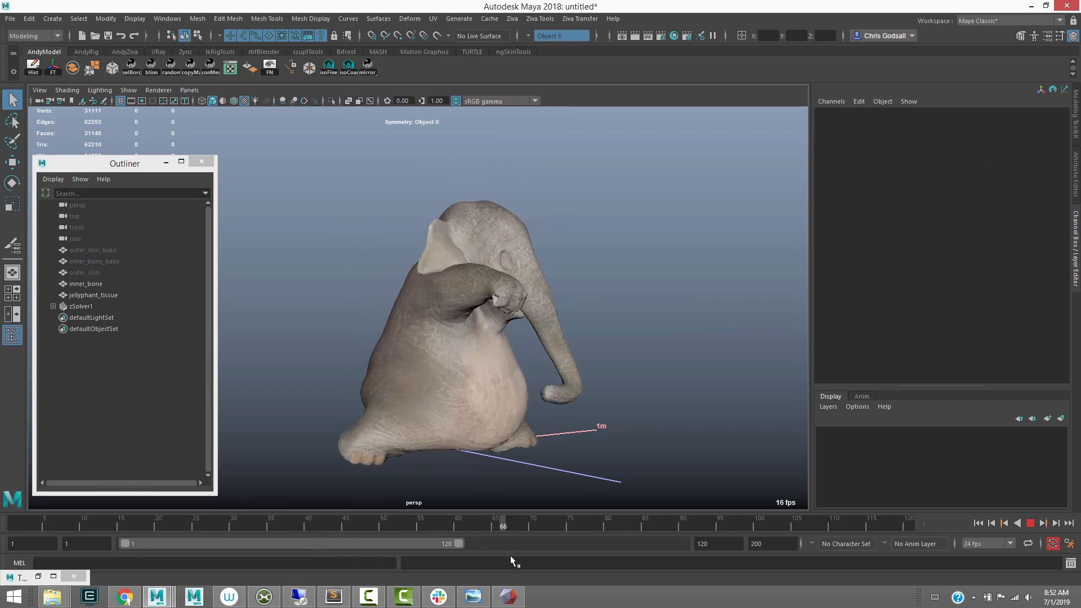
{"action": "mouse_move", "coordinate": [448, 523]}
{"action": "left_mouse_down"}
{"action": "mouse_move", "coordinate": [195, 518]}
{"action": "mouse_move", "coordinate": [363, 512]}
{"action": "mouse_move", "coordinate": [501, 524]}
{"action": "mouse_move", "coordinate": [188, 521]}
{"action": "mouse_move", "coordinate": [545, 524]}
{"action": "mouse_move", "coordinate": [603, 539]}
{"action": "mouse_move", "coordinate": [177, 528]}
{"action": "mouse_move", "coordinate": [487, 523]}
{"action": "mouse_move", "coordinate": [397, 523]}
{"action": "left_mouse_up"}
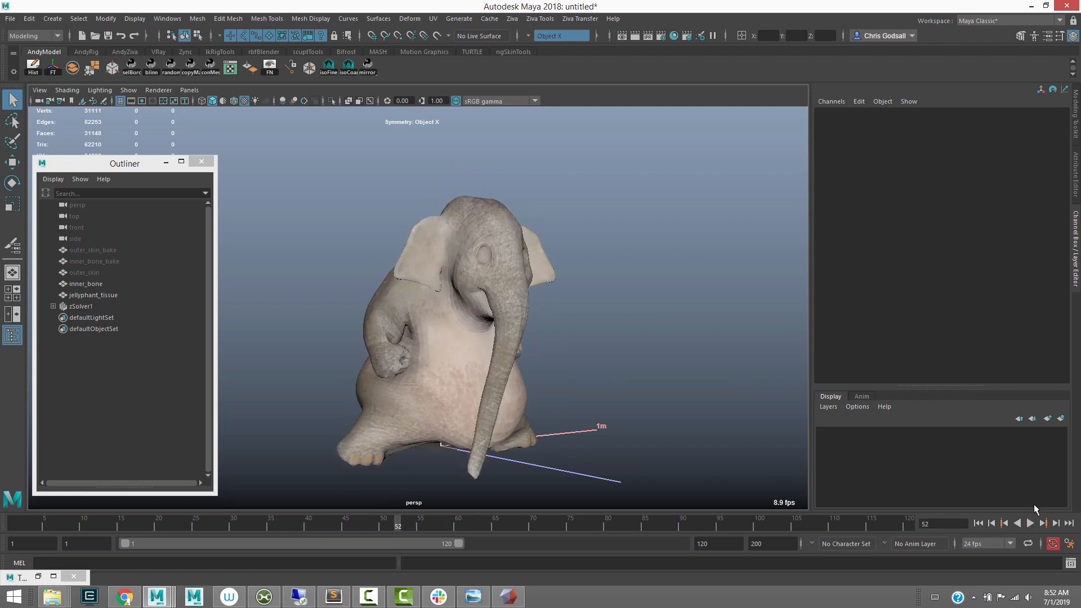
{"action": "left_click", "coordinate": [1030, 525]}
{"action": "left_click", "coordinate": [1030, 525]}
{"action": "mouse_move", "coordinate": [541, 522]}
{"action": "left_mouse_down"}
{"action": "mouse_move", "coordinate": [405, 508]}
{"action": "mouse_move", "coordinate": [276, 517]}
{"action": "mouse_move", "coordinate": [482, 499]}
{"action": "mouse_move", "coordinate": [302, 525]}
{"action": "mouse_move", "coordinate": [206, 523]}
{"action": "mouse_move", "coordinate": [383, 523]}
{"action": "mouse_move", "coordinate": [249, 520]}
{"action": "mouse_move", "coordinate": [445, 507]}
{"action": "left_mouse_up"}
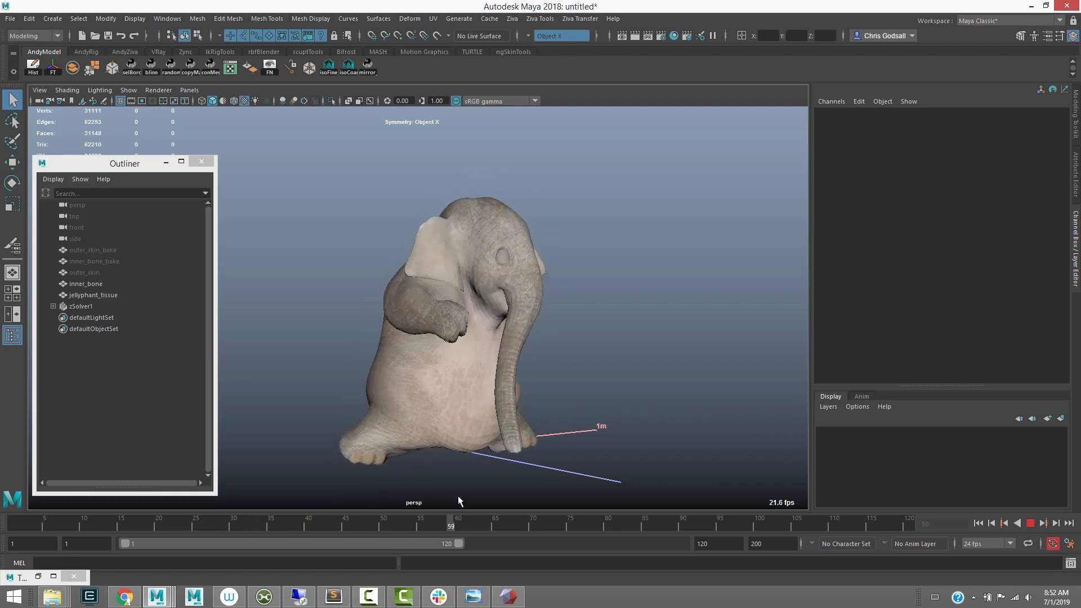
Replay the simulation from frame 1, scrub around frames 61 to 64 to check the belly, and return to frame 1
{"action": "left_click", "coordinate": [978, 523]}
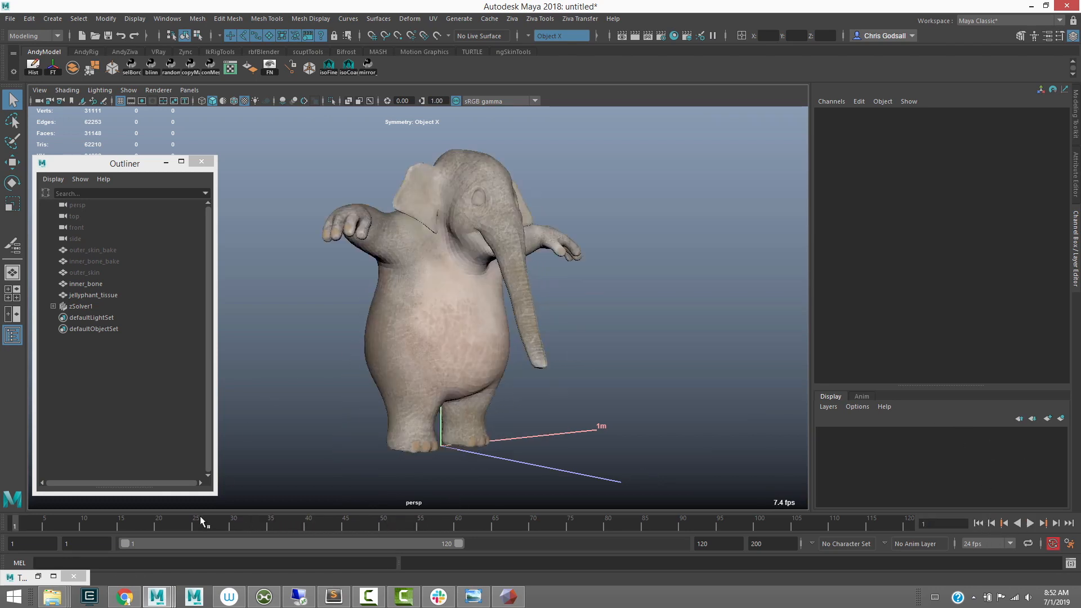
{"action": "key", "text": "alt+v"}
{"action": "mouse_move", "coordinate": [496, 513]}
{"action": "left_mouse_down"}
{"action": "mouse_move", "coordinate": [380, 517]}
{"action": "mouse_move", "coordinate": [465, 513]}
{"action": "left_mouse_up"}
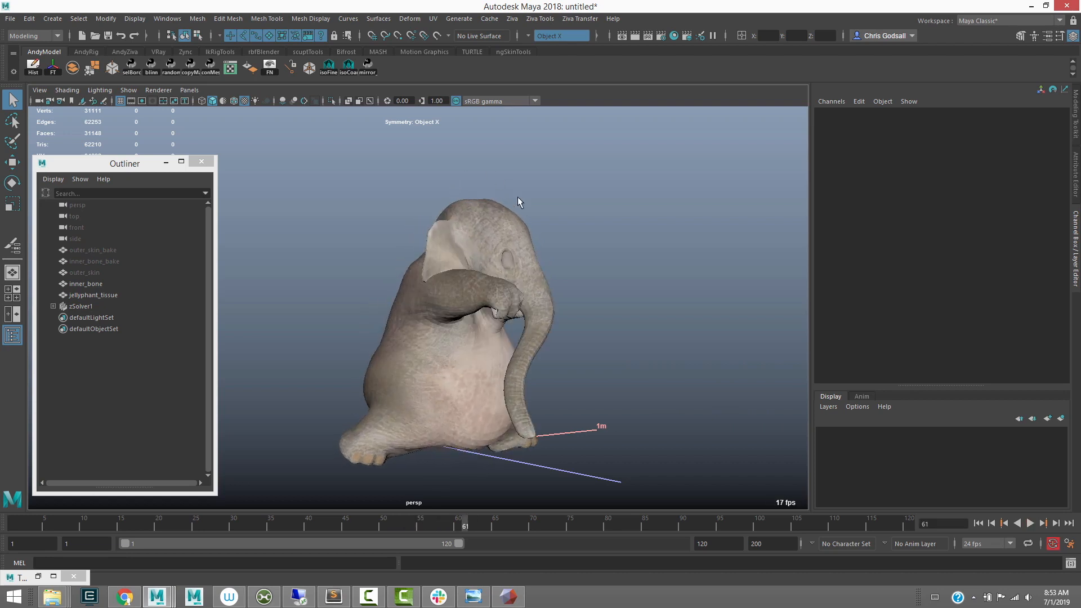
{"action": "mouse_move", "coordinate": [438, 508]}
{"action": "left_mouse_down"}
{"action": "mouse_move", "coordinate": [328, 522]}
{"action": "mouse_move", "coordinate": [539, 528]}
{"action": "mouse_move", "coordinate": [252, 517]}
{"action": "mouse_move", "coordinate": [510, 523]}
{"action": "mouse_move", "coordinate": [484, 525]}
{"action": "left_mouse_up"}
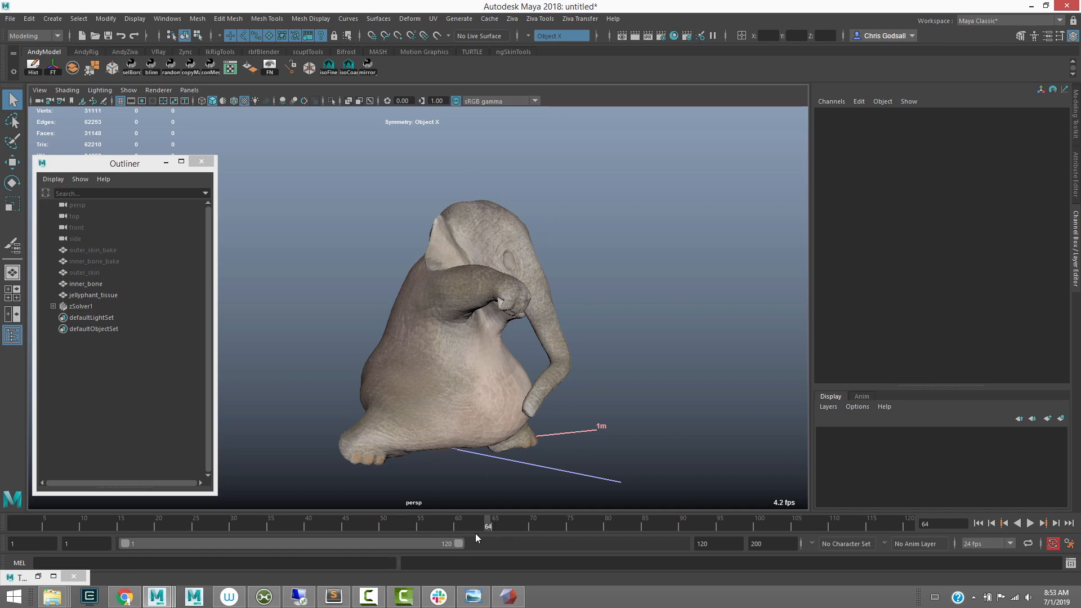
{"action": "mouse_move", "coordinate": [445, 522]}
{"action": "left_mouse_down"}
{"action": "mouse_move", "coordinate": [176, 498]}
{"action": "mouse_move", "coordinate": [338, 523]}
{"action": "mouse_move", "coordinate": [217, 511]}
{"action": "mouse_move", "coordinate": [393, 504]}
{"action": "mouse_move", "coordinate": [521, 522]}
{"action": "mouse_move", "coordinate": [399, 522]}
{"action": "mouse_move", "coordinate": [532, 525]}
{"action": "mouse_move", "coordinate": [19, 522]}
{"action": "mouse_move", "coordinate": [80, 509]}
{"action": "mouse_move", "coordinate": [15, 523]}
{"action": "left_mouse_up"}
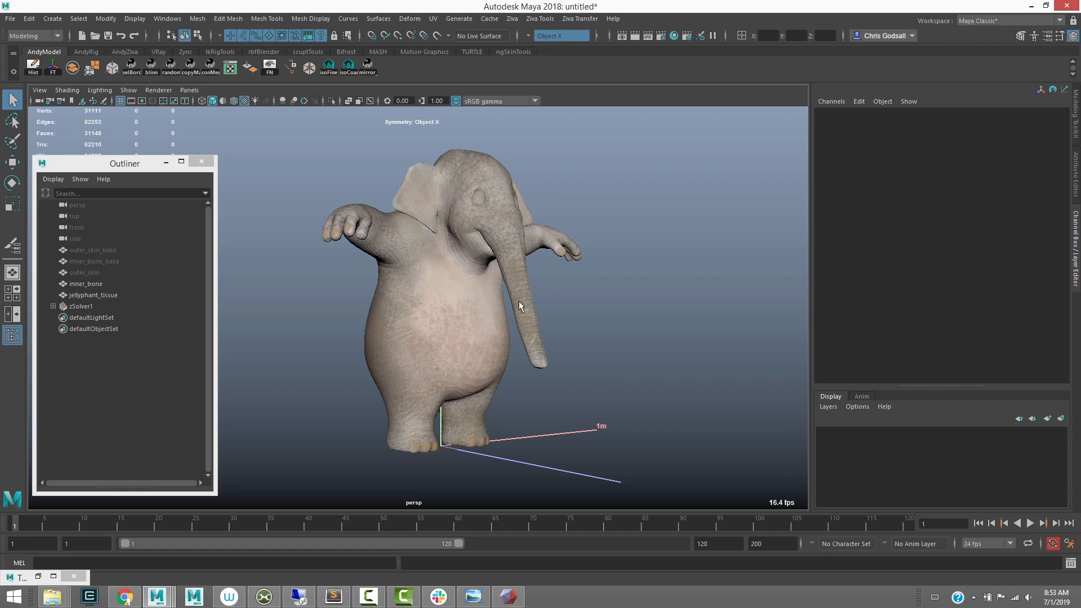
Select jellyphant_tissue and examine the trunk, arms and body of the tissue from several angles
{"action": "middle_click_drag", "start_coordinate": [495, 254], "coordinate": [507, 287], "text": "alt"}
{"action": "right_click_drag", "start_coordinate": [508, 288], "coordinate": [533, 333], "text": "alt"}
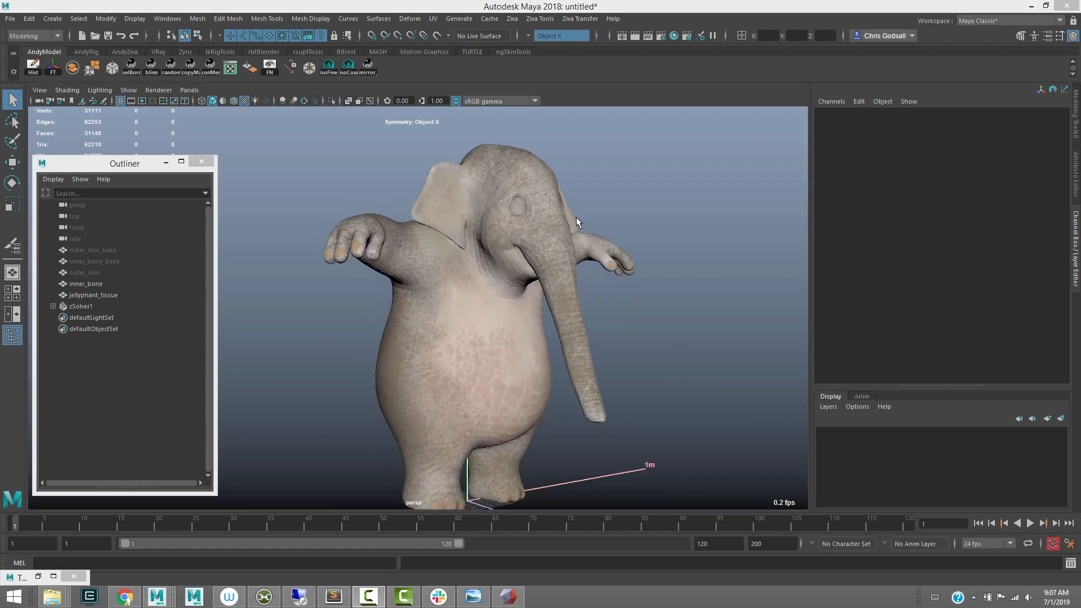
{"action": "left_click_drag", "start_coordinate": [601, 327], "coordinate": [669, 336], "text": "alt"}
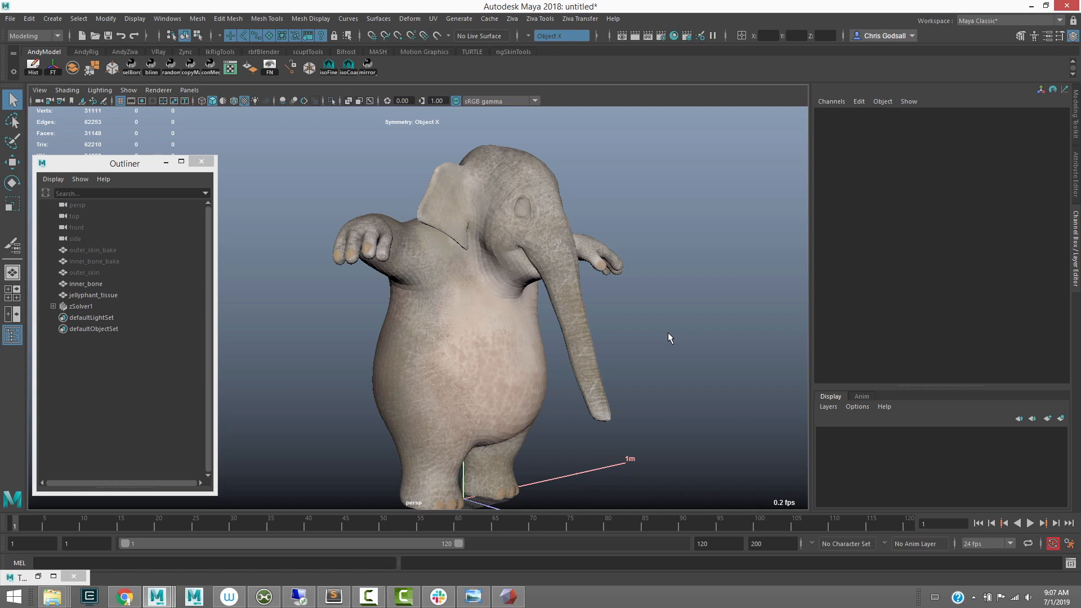
{"action": "left_click", "coordinate": [592, 314]}
{"action": "left_click_drag", "start_coordinate": [613, 324], "coordinate": [552, 332], "text": "alt"}
{"action": "right_click_drag", "start_coordinate": [551, 332], "coordinate": [592, 338], "text": "alt"}
{"action": "mouse_move", "coordinate": [638, 324]}
{"action": "left_mouse_down", "text": "alt"}
{"action": "mouse_move", "coordinate": [644, 316]}
{"action": "mouse_move", "coordinate": [632, 330]}
{"action": "left_mouse_up", "text": "alt"}
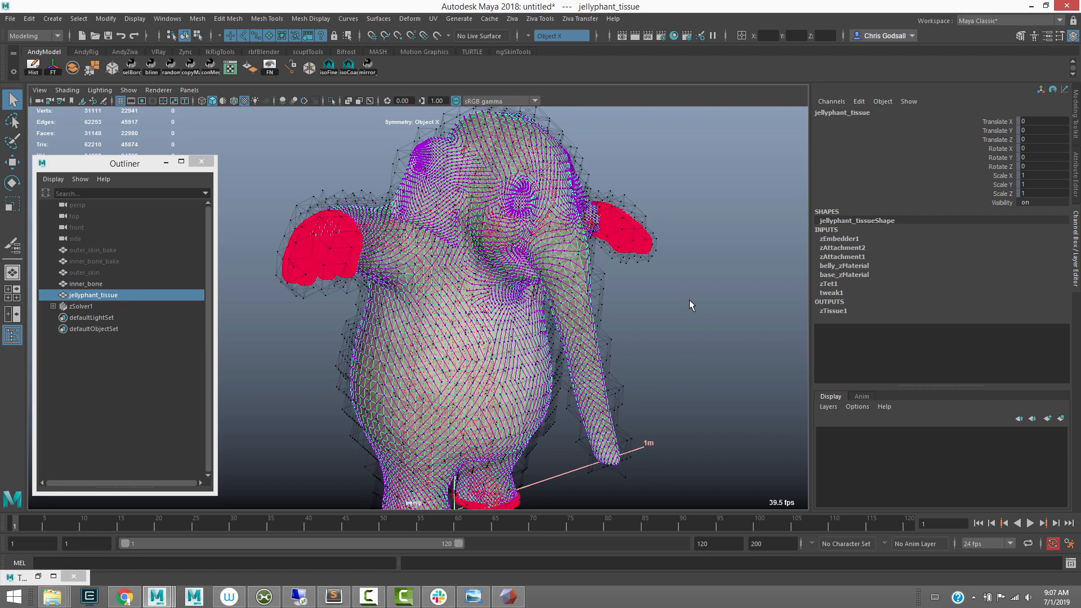
{"action": "left_click_drag", "start_coordinate": [574, 288], "coordinate": [603, 249], "text": "alt"}
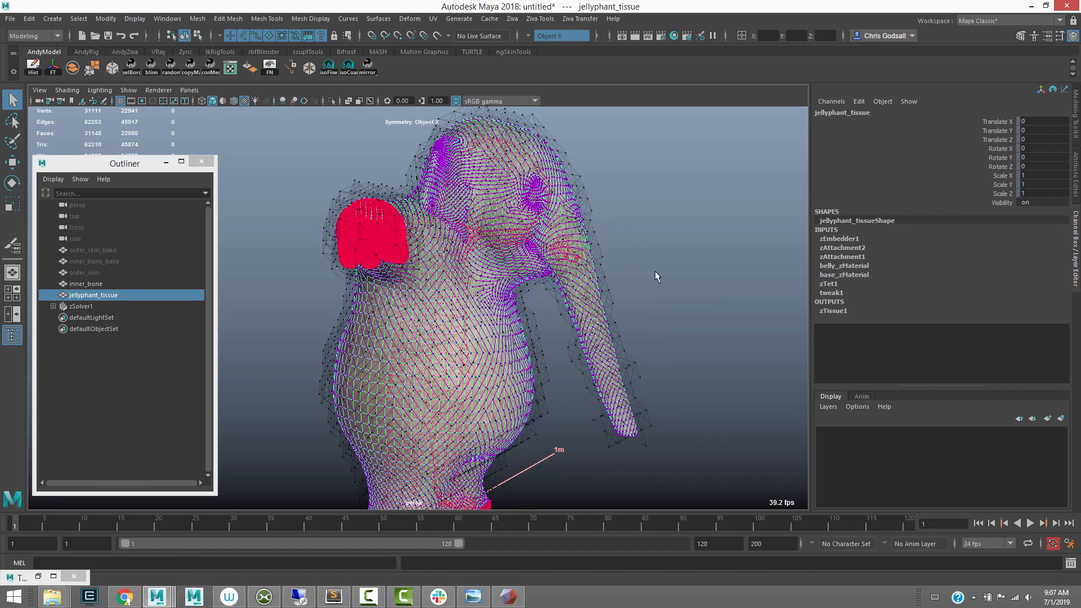
{"action": "mouse_move", "coordinate": [630, 306]}
{"action": "left_mouse_down", "text": "alt"}
{"action": "mouse_move", "coordinate": [564, 314]}
{"action": "mouse_move", "coordinate": [644, 304]}
{"action": "mouse_move", "coordinate": [575, 262]}
{"action": "left_mouse_up", "text": "alt"}
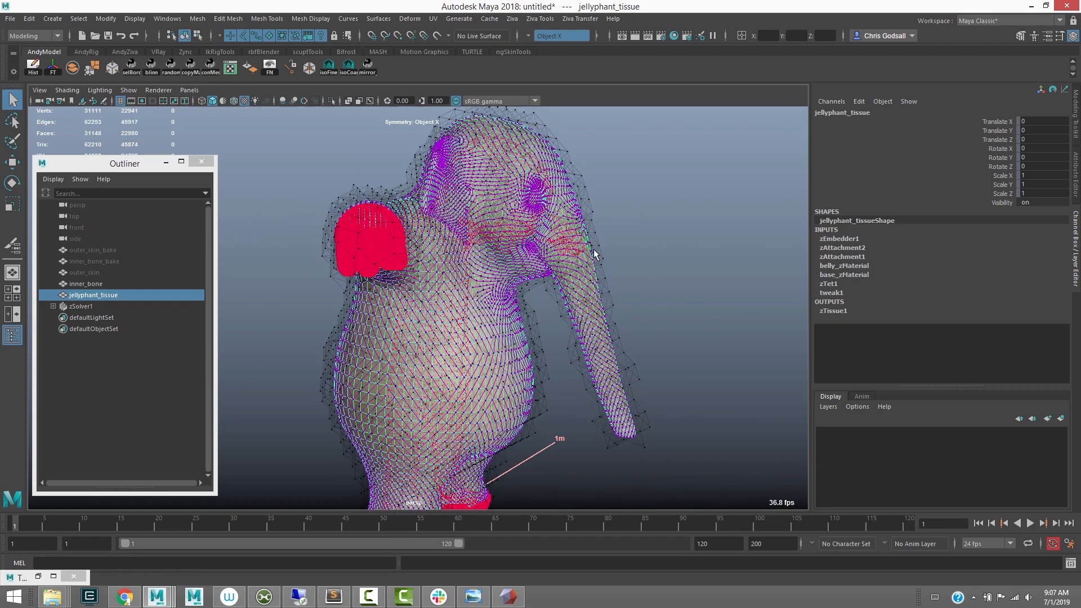
{"action": "mouse_move", "coordinate": [623, 278]}
{"action": "left_mouse_down", "text": "alt"}
{"action": "mouse_move", "coordinate": [633, 225]}
{"action": "mouse_move", "coordinate": [609, 277]}
{"action": "mouse_move", "coordinate": [606, 264]}
{"action": "left_mouse_up", "text": "alt"}
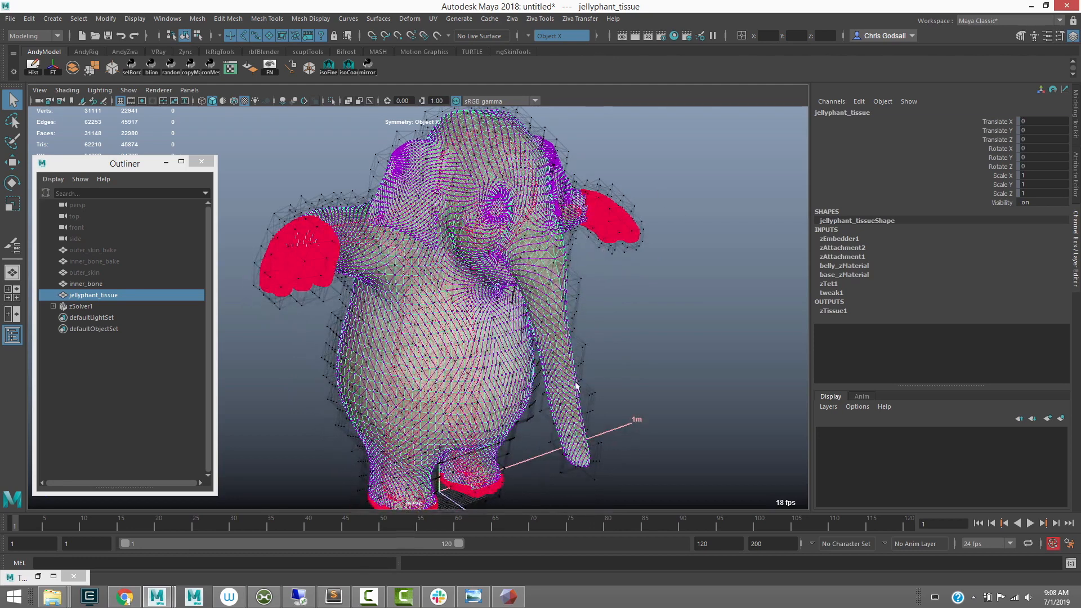
Add a Ziva muscle fiber to the jellyphant_tissue mesh
{"action": "left_click", "coordinate": [511, 19]}
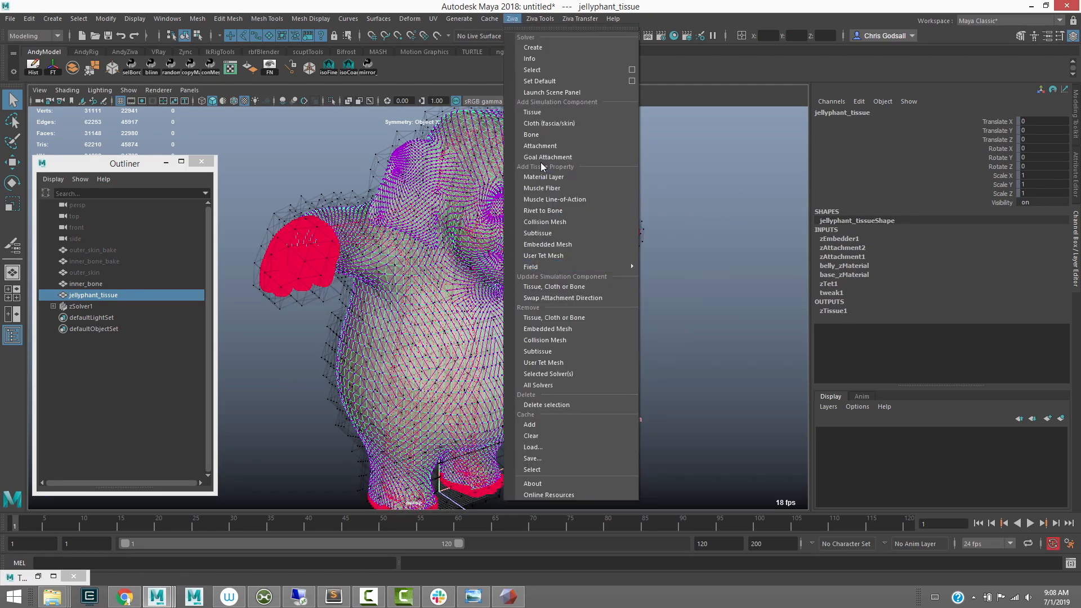
{"action": "left_click", "coordinate": [542, 188]}
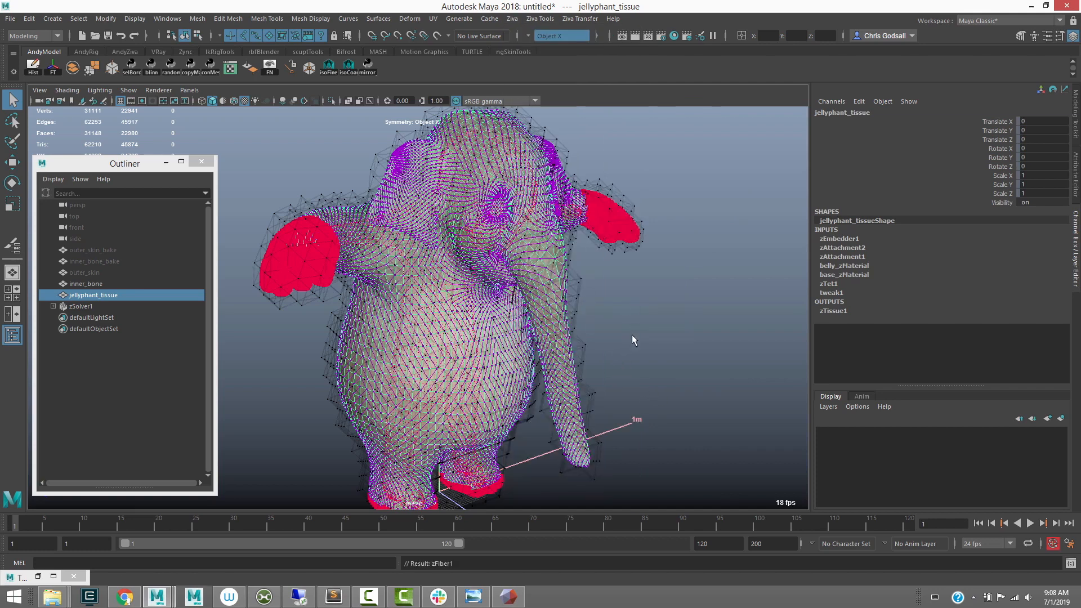
{"action": "left_click_drag", "start_coordinate": [632, 337], "coordinate": [380, 470], "text": "alt"}
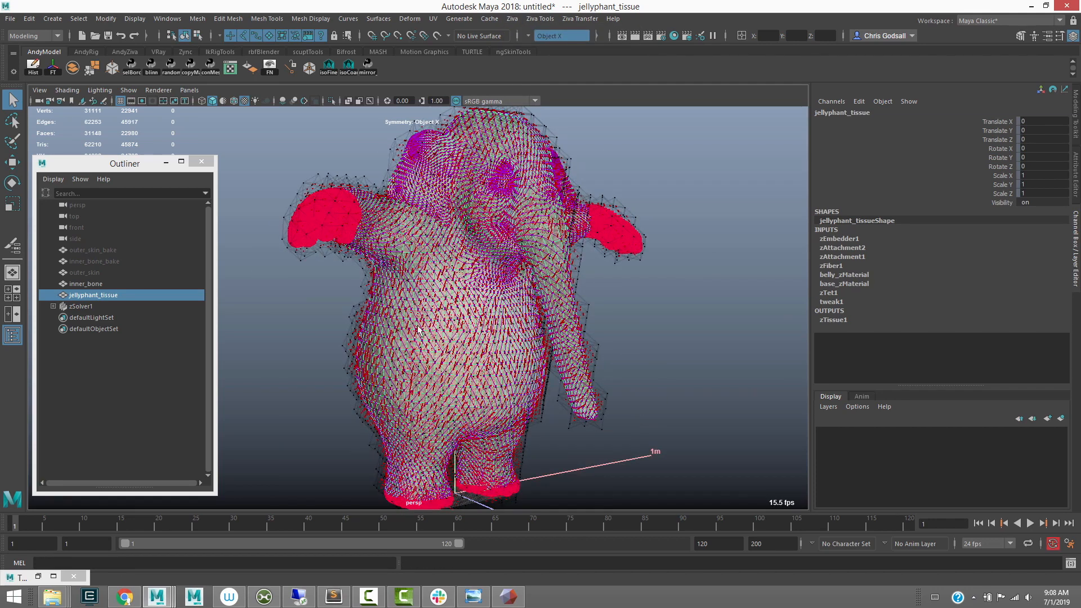
Isolate jellyphant_tissue in the side view and start painting the zFiber1 weights
{"action": "left_click_drag", "start_coordinate": [406, 257], "coordinate": [482, 155], "text": "alt"}
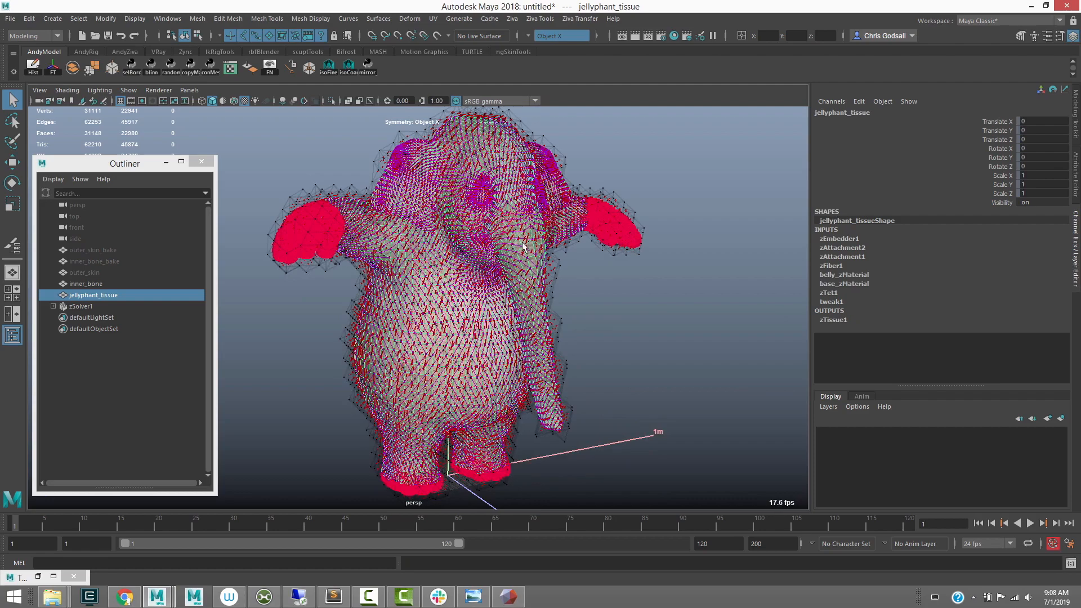
{"action": "left_click_drag", "start_coordinate": [589, 309], "coordinate": [612, 245], "text": "alt"}
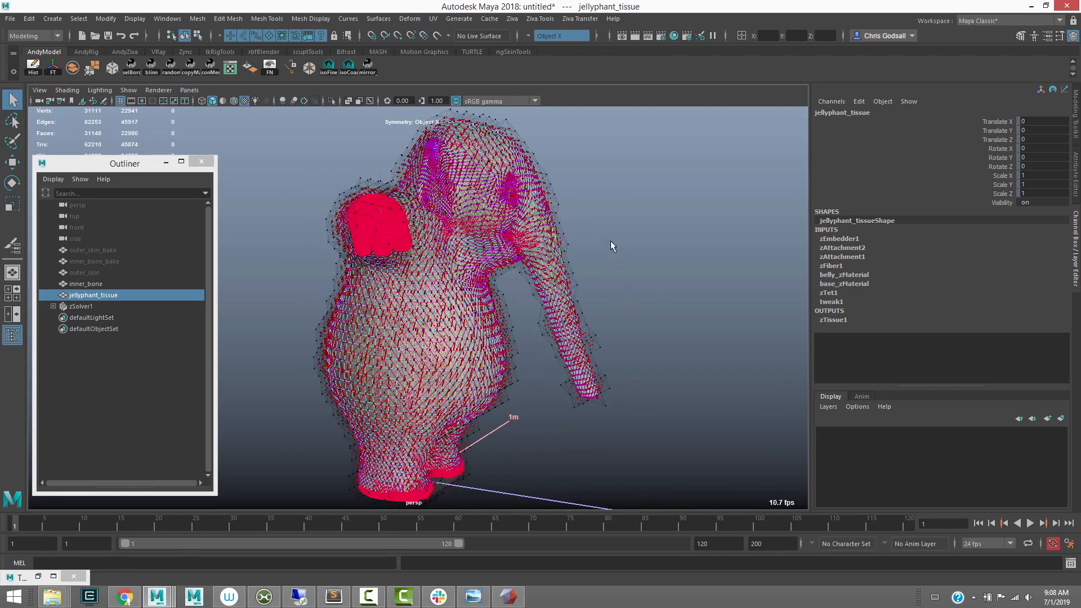
{"action": "key", "text": "space"}
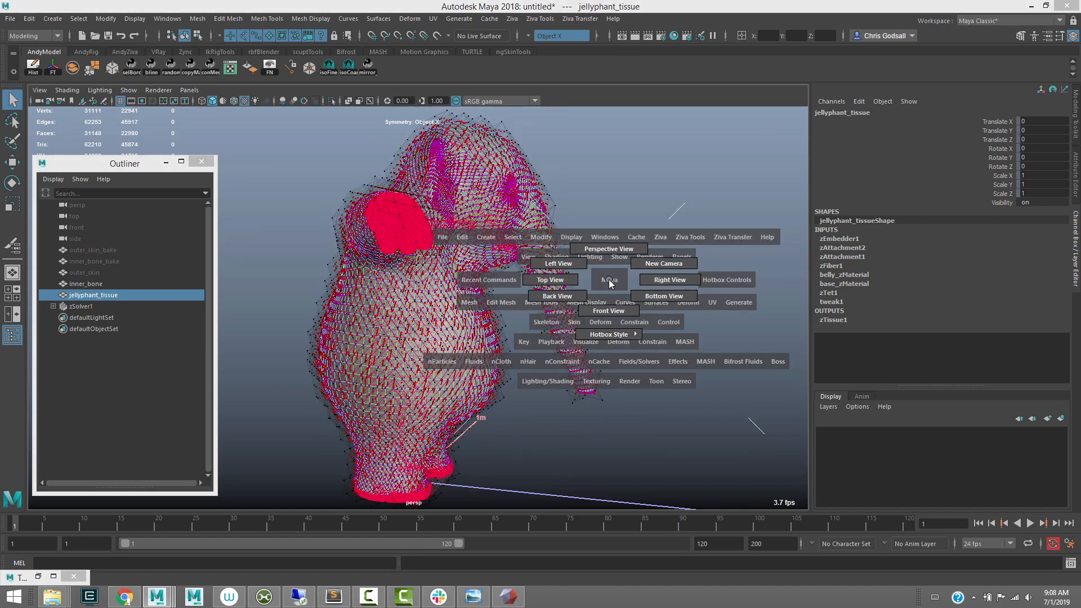
{"action": "left_click_drag", "start_coordinate": [609, 279], "coordinate": [671, 286]}
{"action": "key", "text": "ctrl+1"}
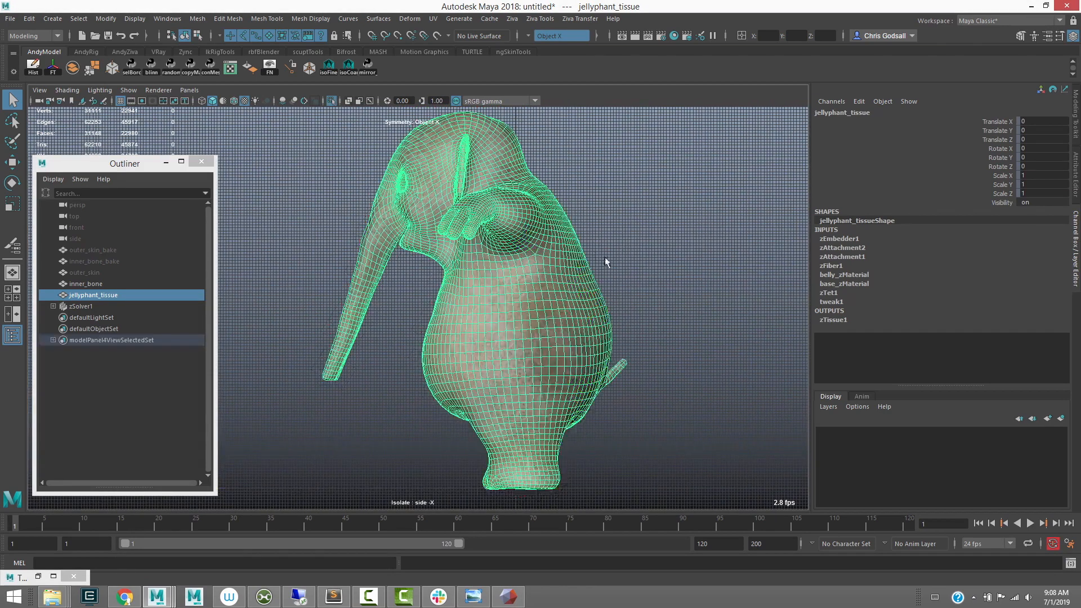
{"action": "right_click", "coordinate": [570, 256]}
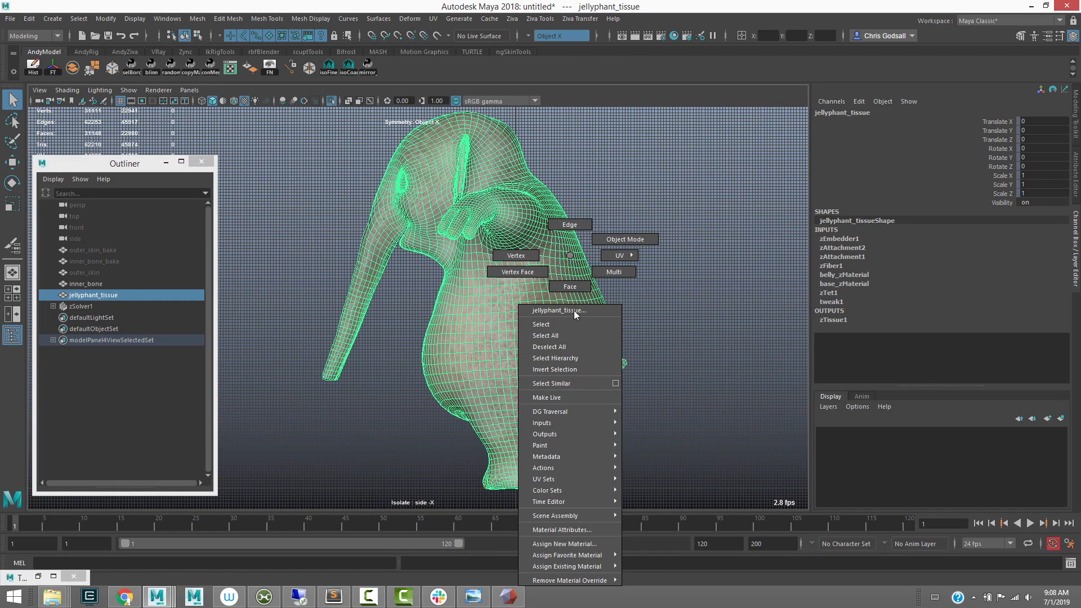
{"action": "mouse_move", "coordinate": [555, 447]}
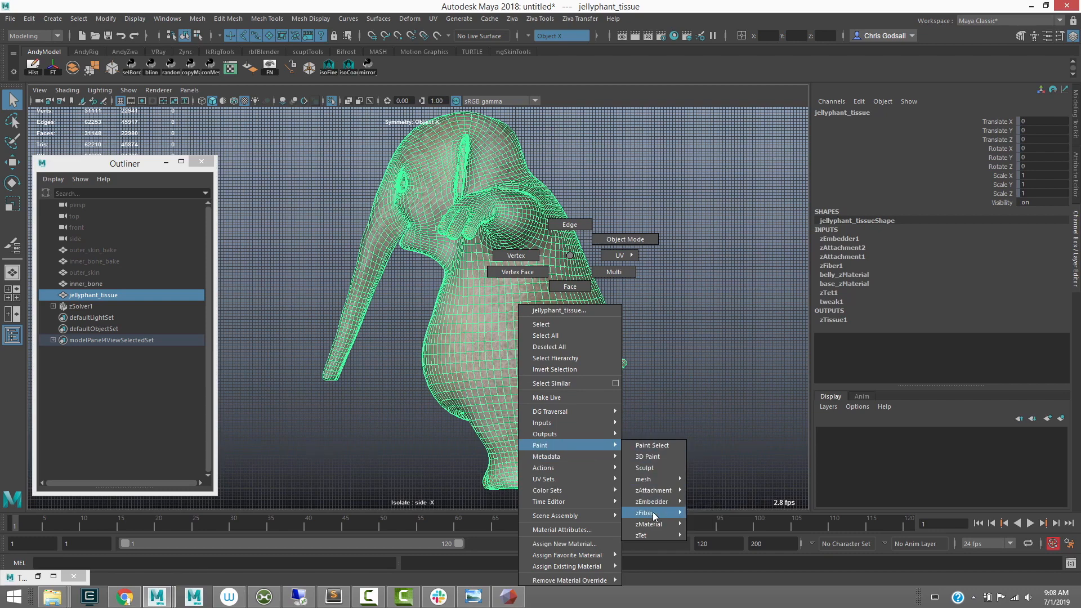
{"action": "mouse_move", "coordinate": [651, 513]}
{"action": "left_click", "coordinate": [731, 528]}
Select all vertices of jellyphant_tissue except those of the trunk
{"action": "key", "text": "q"}
{"action": "mouse_move", "coordinate": [452, 220]}
{"action": "right_mouse_down", "text": "alt"}
{"action": "mouse_move", "coordinate": [433, 208]}
{"action": "mouse_move", "coordinate": [397, 138]}
{"action": "right_mouse_up", "text": "alt"}
{"action": "middle_click_drag", "start_coordinate": [397, 132], "coordinate": [405, 158], "text": "alt"}
{"action": "left_click_drag", "start_coordinate": [406, 140], "coordinate": [655, 508]}
{"action": "middle_click_drag", "start_coordinate": [626, 363], "coordinate": [637, 284], "text": "alt"}
{"action": "left_click_drag", "start_coordinate": [391, 147], "coordinate": [422, 193], "text": "ctrl+shift"}
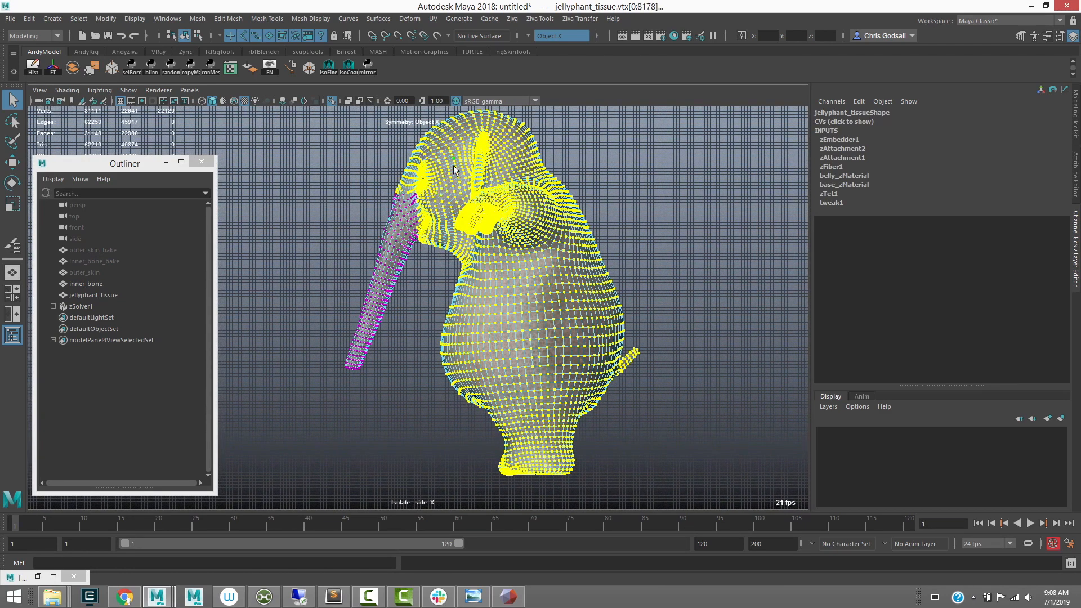
Flood the zFiber1 weights of the selected vertices with a value of 0, leaving only the trunk weighted
{"action": "key", "text": "y"}
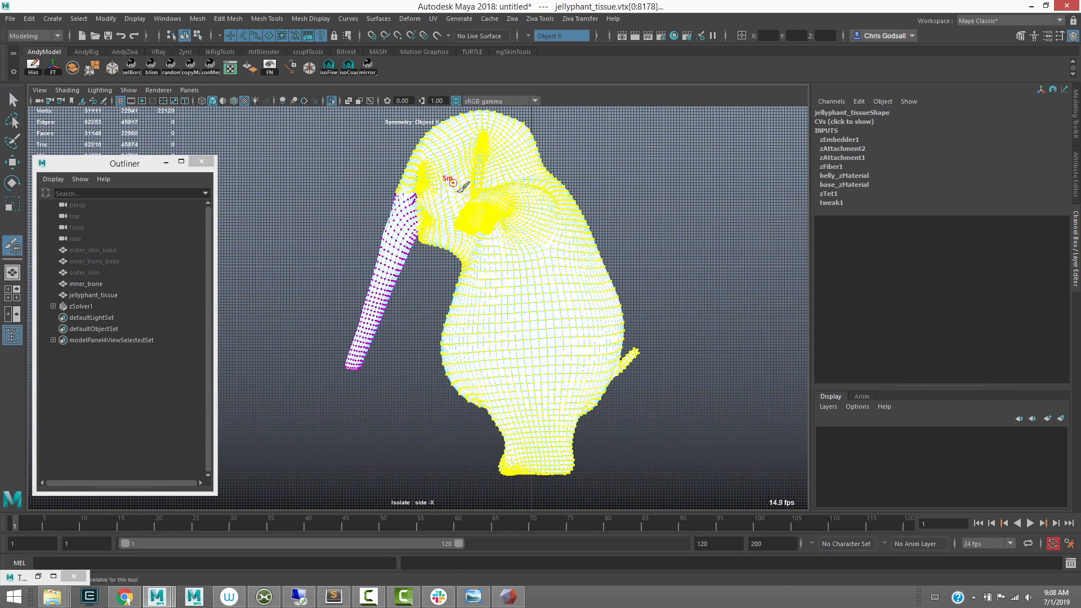
{"action": "double_click", "coordinate": [14, 245]}
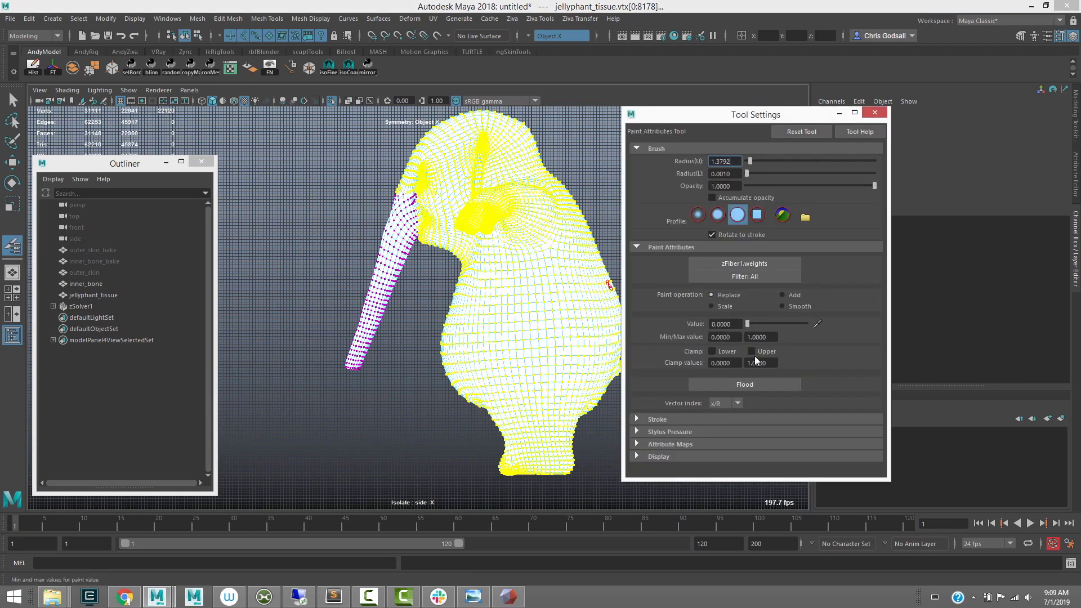
{"action": "left_click", "coordinate": [744, 384]}
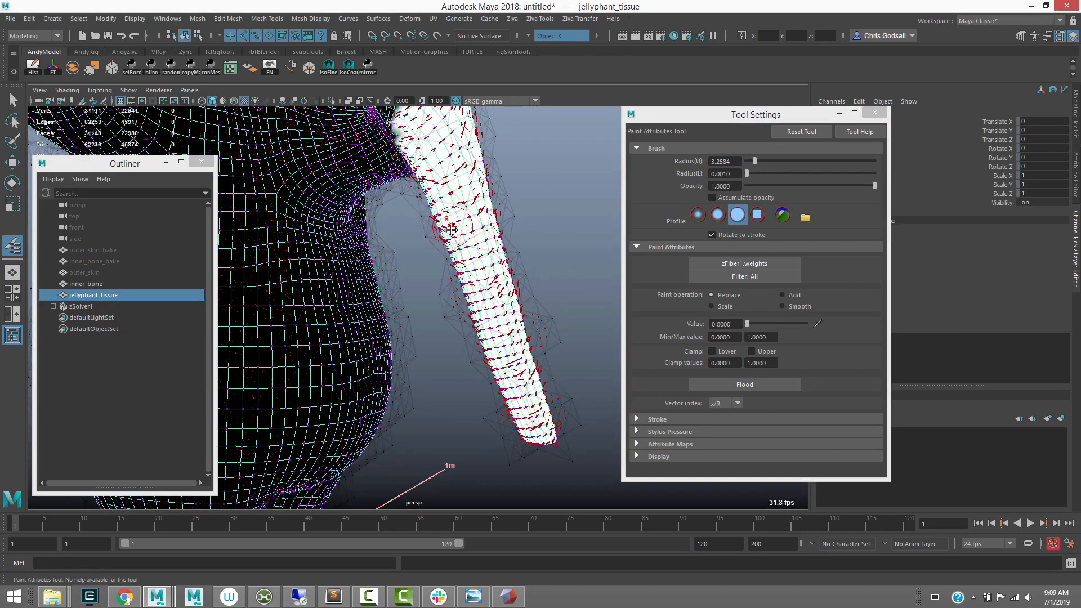
{"action": "middle_click_drag", "start_coordinate": [450, 229], "coordinate": [451, 243], "text": "alt"}
{"action": "left_click_drag", "start_coordinate": [484, 260], "coordinate": [449, 258], "text": "alt"}
{"action": "middle_click_drag", "start_coordinate": [425, 181], "coordinate": [452, 213], "text": "alt"}
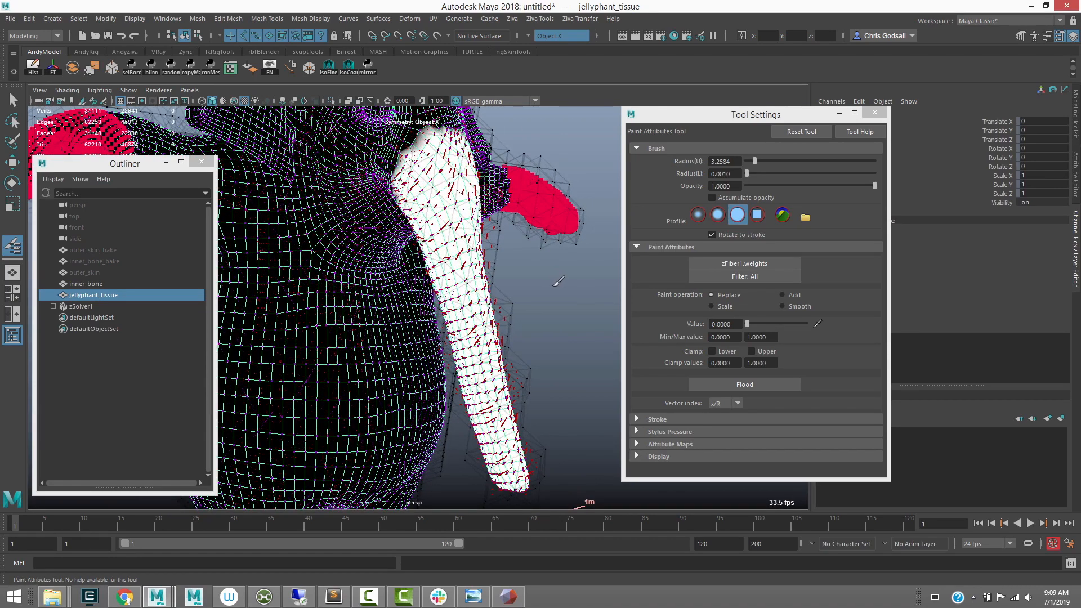
Switch to painting the zFiber1 endPoints map in shaded display and reduce the brush radius to about 1.13
{"action": "key", "text": "q"}
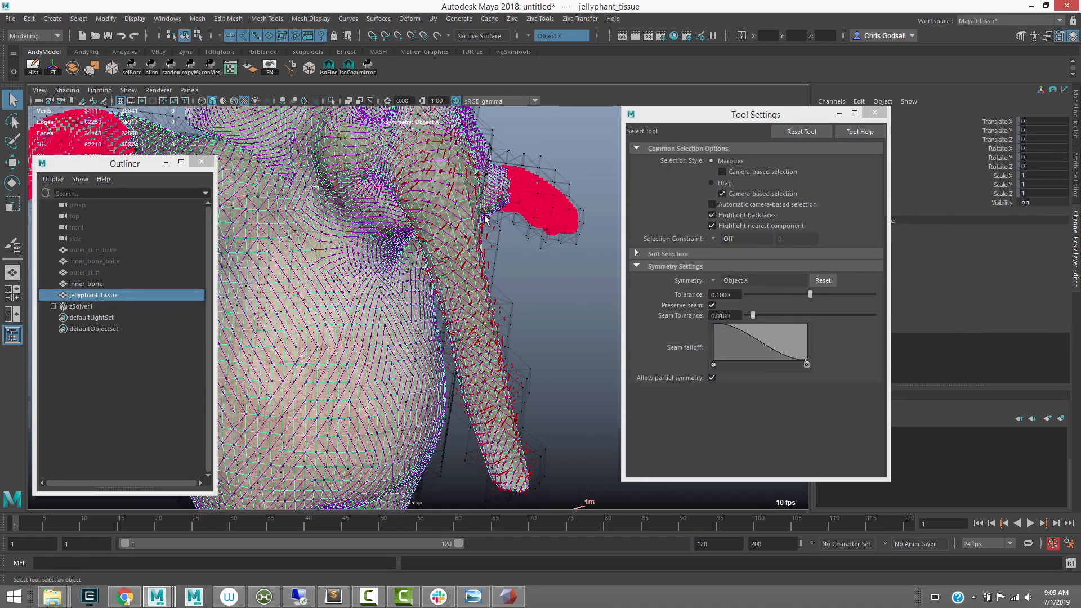
{"action": "key", "text": "5"}
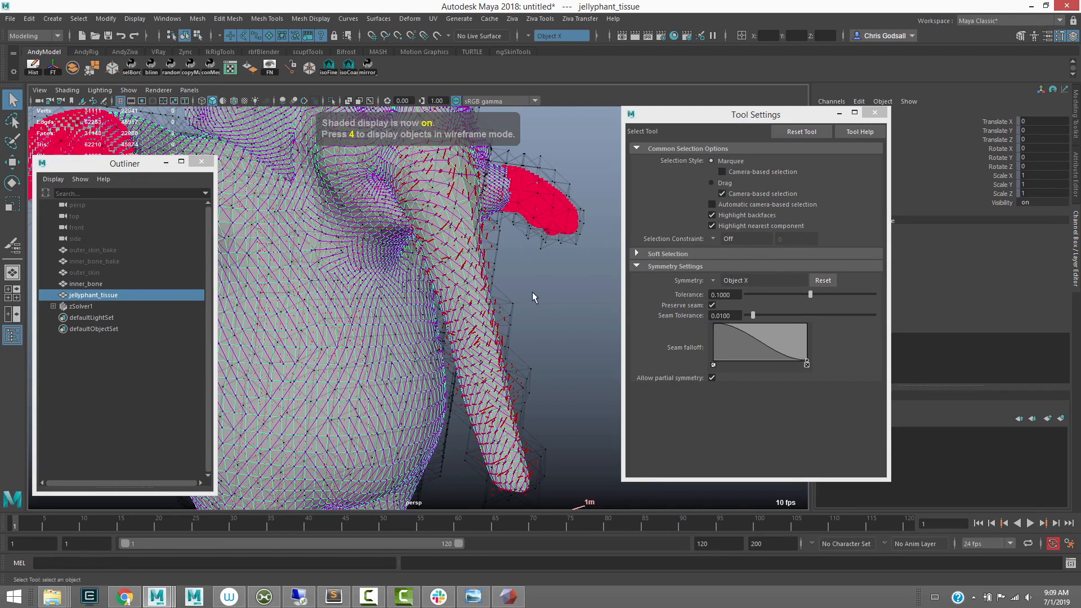
{"action": "mouse_move", "coordinate": [534, 272]}
{"action": "right_mouse_down"}
{"action": "mouse_move", "coordinate": [530, 461]}
{"action": "mouse_move", "coordinate": [616, 522]}
{"action": "mouse_move", "coordinate": [606, 474]}
{"action": "mouse_move", "coordinate": [617, 527]}
{"action": "right_mouse_up"}
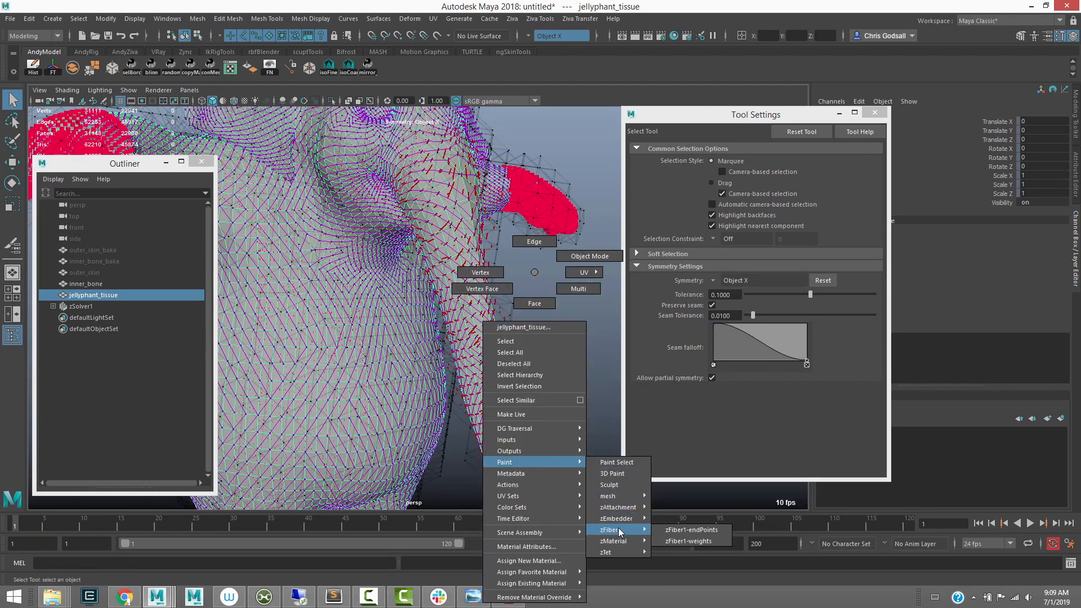
{"action": "right_click_drag", "start_coordinate": [701, 533], "coordinate": [701, 530]}
{"action": "middle_click_drag", "start_coordinate": [517, 280], "coordinate": [537, 255], "text": "alt"}
{"action": "middle_click_drag", "start_coordinate": [493, 295], "coordinate": [499, 281], "text": "alt"}
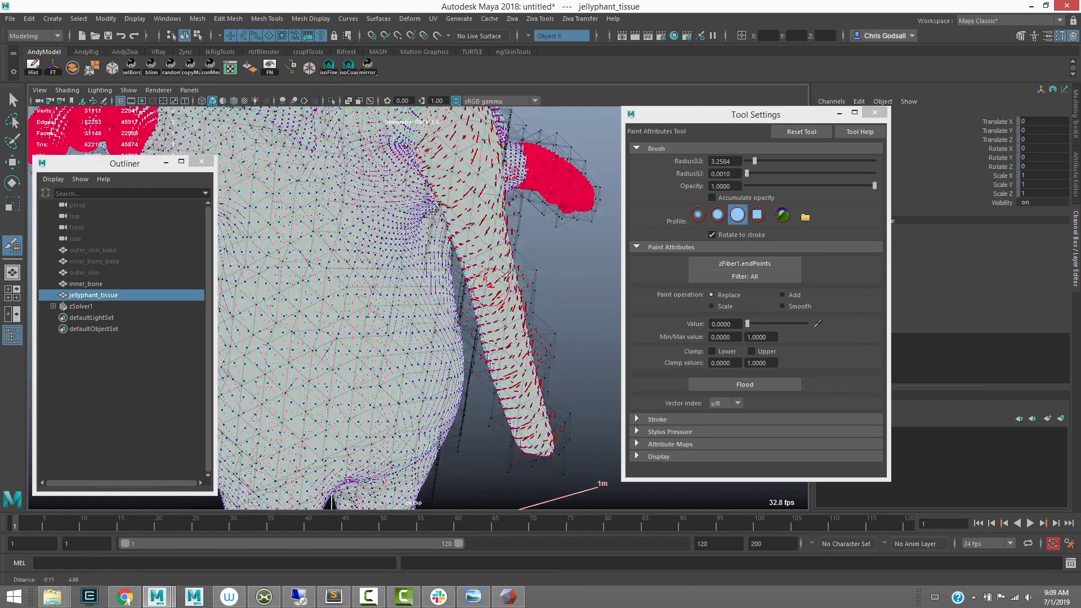
{"action": "left_click_drag", "start_coordinate": [502, 293], "coordinate": [490, 293]}
Isolate the tissue and examine its endPoints map from the feet to the top of the head
{"action": "right_click_drag", "start_coordinate": [506, 297], "coordinate": [404, 287], "text": "alt"}
{"action": "middle_click_drag", "start_coordinate": [414, 297], "coordinate": [466, 261], "text": "alt"}
{"action": "left_click_drag", "start_coordinate": [389, 294], "coordinate": [500, 301], "text": "alt"}
{"action": "key", "text": "ctrl+1"}
{"action": "middle_click_drag", "start_coordinate": [369, 298], "coordinate": [433, 215], "text": "alt"}
{"action": "right_click_drag", "start_coordinate": [433, 215], "coordinate": [559, 412], "text": "alt"}
{"action": "left_click_drag", "start_coordinate": [559, 413], "coordinate": [482, 369], "text": "alt"}
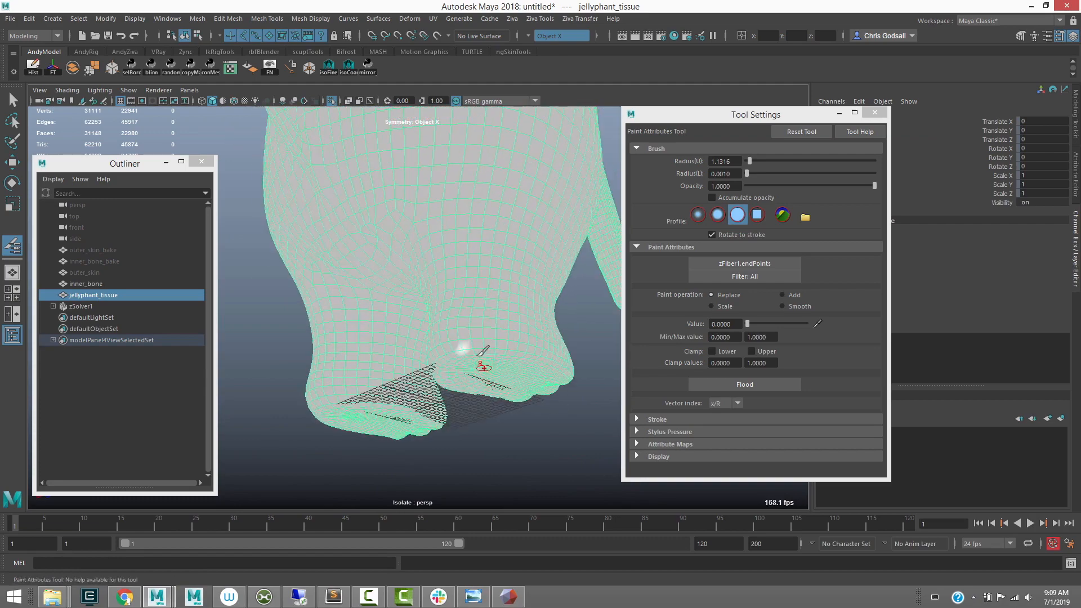
{"action": "middle_click_drag", "start_coordinate": [469, 306], "coordinate": [463, 360], "text": "alt"}
{"action": "right_click_drag", "start_coordinate": [463, 360], "coordinate": [426, 200], "text": "alt"}
{"action": "left_click_drag", "start_coordinate": [427, 199], "coordinate": [417, 388], "text": "alt"}
{"action": "middle_click_drag", "start_coordinate": [417, 388], "coordinate": [441, 328], "text": "alt"}
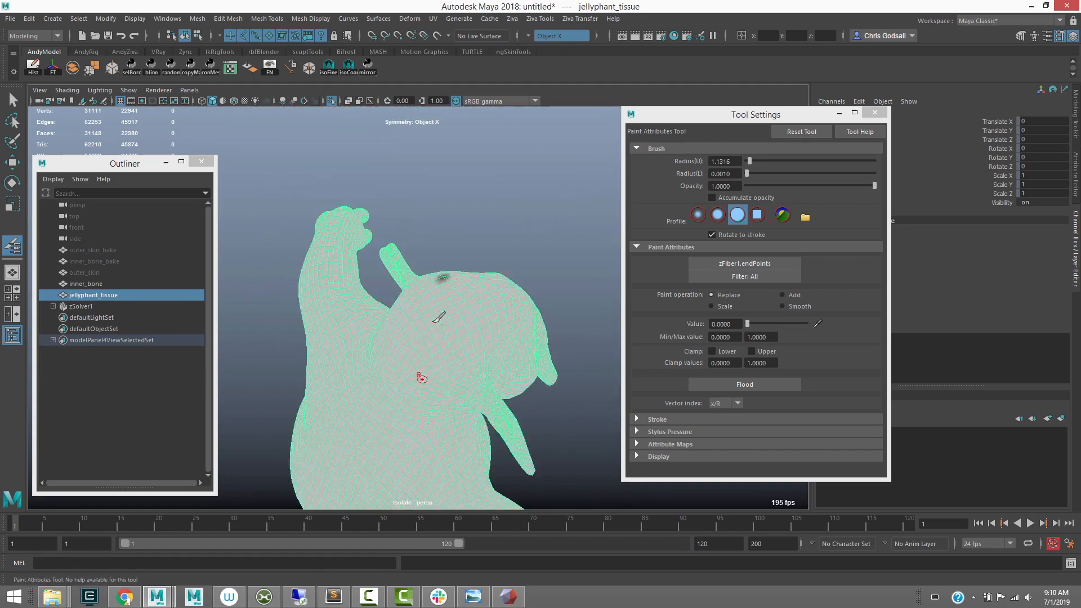
{"action": "left_click_drag", "start_coordinate": [436, 315], "coordinate": [405, 279], "text": "alt"}
{"action": "right_click_drag", "start_coordinate": [405, 279], "coordinate": [502, 325], "text": "alt"}
{"action": "left_click_drag", "start_coordinate": [501, 325], "coordinate": [519, 293], "text": "alt"}
{"action": "middle_click_drag", "start_coordinate": [519, 293], "coordinate": [512, 284], "text": "alt"}
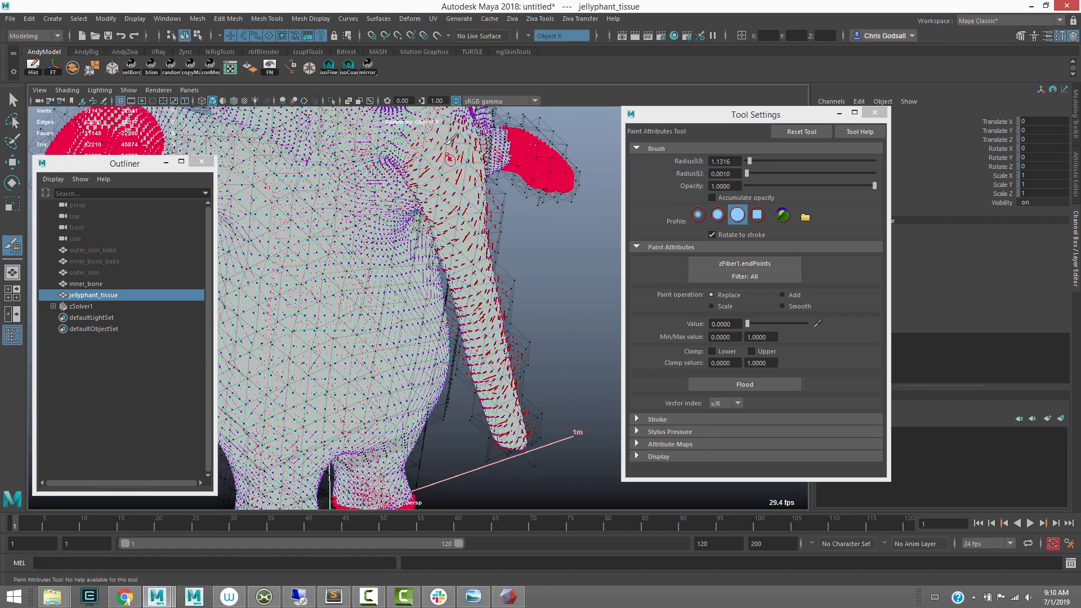
Paint the zFiber1 endPoints at the tip of the trunk with a value of 0
{"action": "left_click_drag", "start_coordinate": [447, 143], "coordinate": [423, 163], "text": "alt"}
{"action": "middle_click_drag", "start_coordinate": [423, 163], "coordinate": [425, 216], "text": "alt"}
{"action": "right_click_drag", "start_coordinate": [424, 216], "coordinate": [597, 302], "text": "alt"}
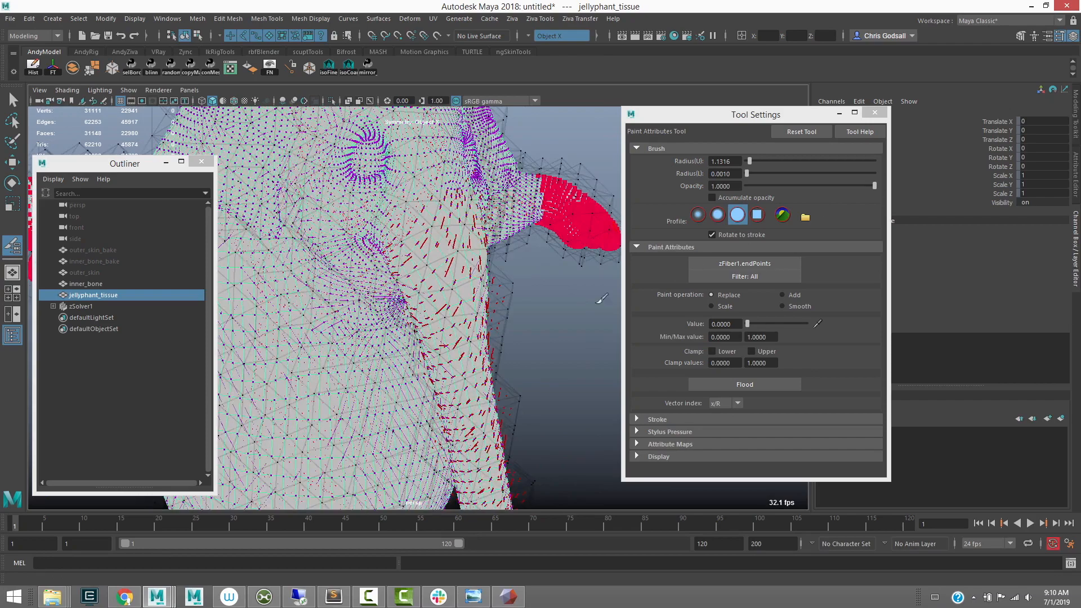
{"action": "middle_click_drag", "start_coordinate": [598, 302], "coordinate": [568, 135], "text": "alt"}
{"action": "right_click_drag", "start_coordinate": [524, 281], "coordinate": [557, 311], "text": "alt"}
{"action": "left_click_drag", "start_coordinate": [557, 311], "coordinate": [534, 276], "text": "alt"}
{"action": "middle_click_drag", "start_coordinate": [533, 275], "coordinate": [537, 332], "text": "alt"}
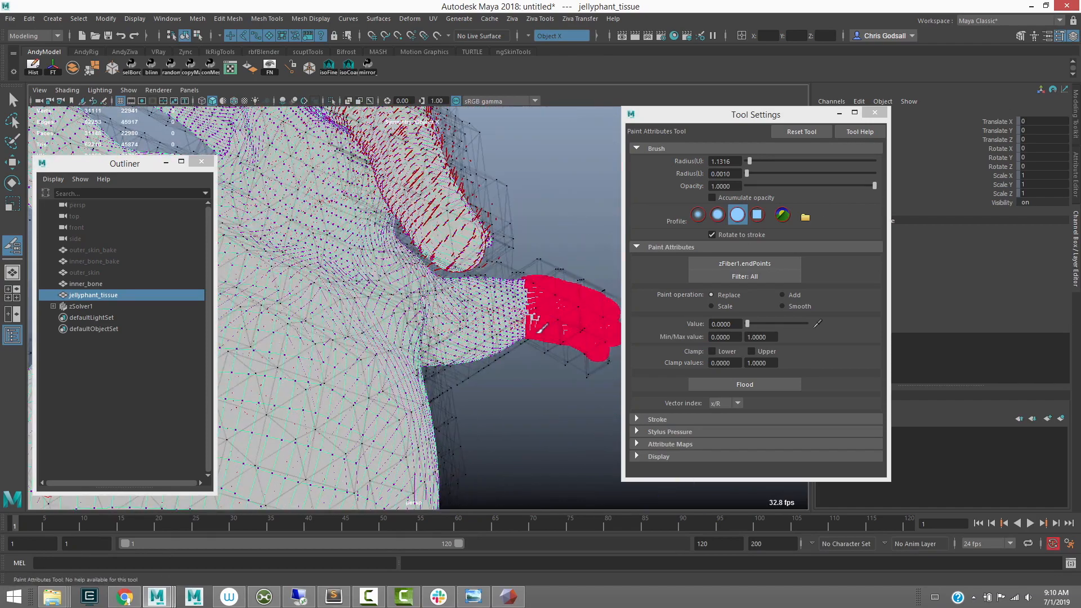
{"action": "left_click_drag", "start_coordinate": [484, 251], "coordinate": [463, 237], "text": "alt"}
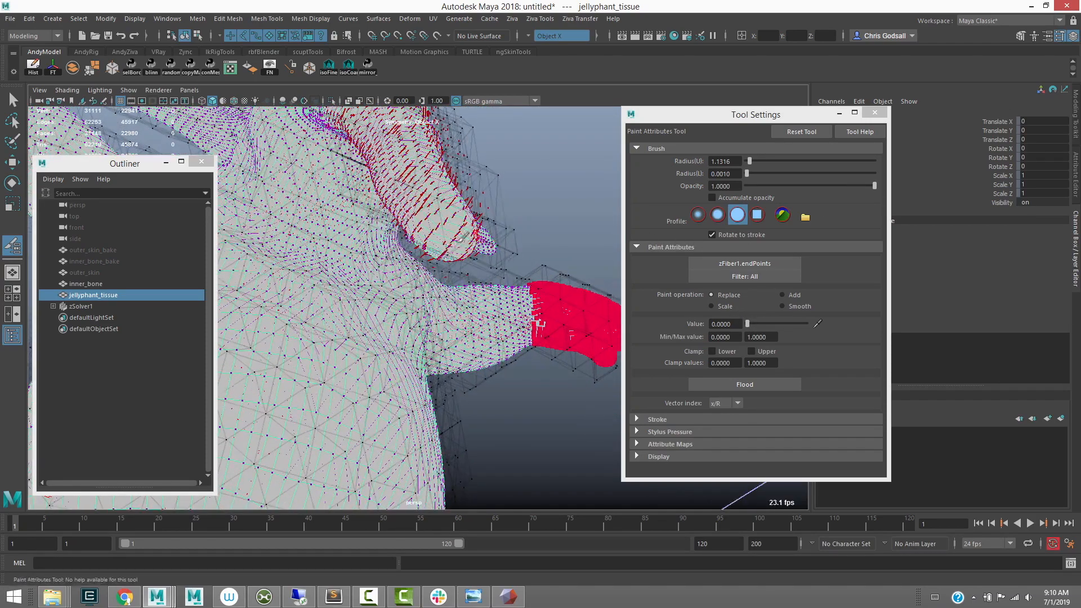
{"action": "left_click", "coordinate": [454, 228]}
{"action": "left_click_drag", "start_coordinate": [451, 225], "coordinate": [472, 259], "text": "alt"}
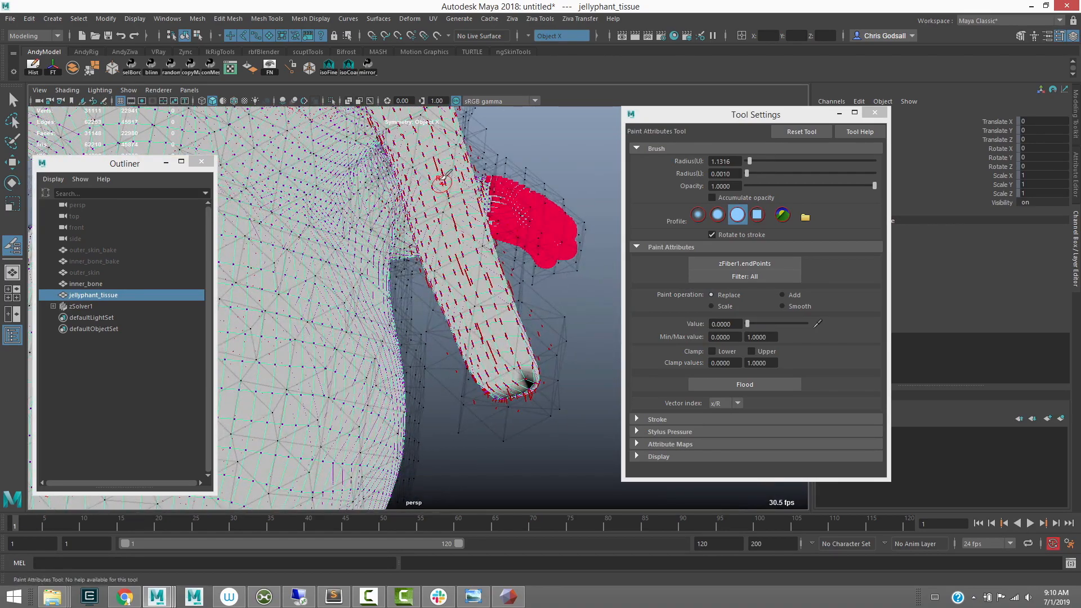
Raise the paint value to the maximum of 1 and paint the zFiber1 endPoints around the base of the trunk
{"action": "mouse_move", "coordinate": [442, 175]}
{"action": "left_mouse_down", "text": "alt"}
{"action": "mouse_move", "coordinate": [410, 212]}
{"action": "mouse_move", "coordinate": [496, 270]}
{"action": "mouse_move", "coordinate": [548, 268]}
{"action": "mouse_move", "coordinate": [506, 263]}
{"action": "left_mouse_up", "text": "alt"}
{"action": "middle_click_drag", "start_coordinate": [526, 262], "coordinate": [540, 304], "text": "alt"}
{"action": "right_click_drag", "start_coordinate": [540, 304], "coordinate": [569, 310], "text": "alt"}
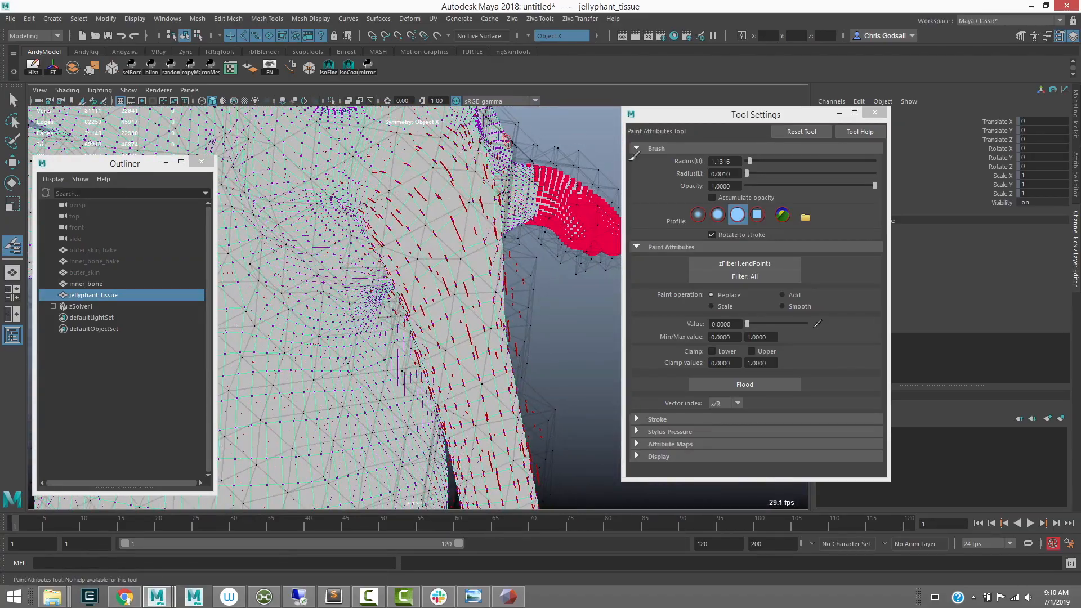
{"action": "left_click_drag", "start_coordinate": [748, 324], "coordinate": [835, 316]}
{"action": "left_click_drag", "start_coordinate": [402, 195], "coordinate": [387, 254], "text": "alt"}
{"action": "mouse_move", "coordinate": [362, 273]}
{"action": "left_mouse_down"}
{"action": "mouse_move", "coordinate": [389, 214]}
{"action": "mouse_move", "coordinate": [439, 248]}
{"action": "mouse_move", "coordinate": [441, 284]}
{"action": "left_mouse_up"}
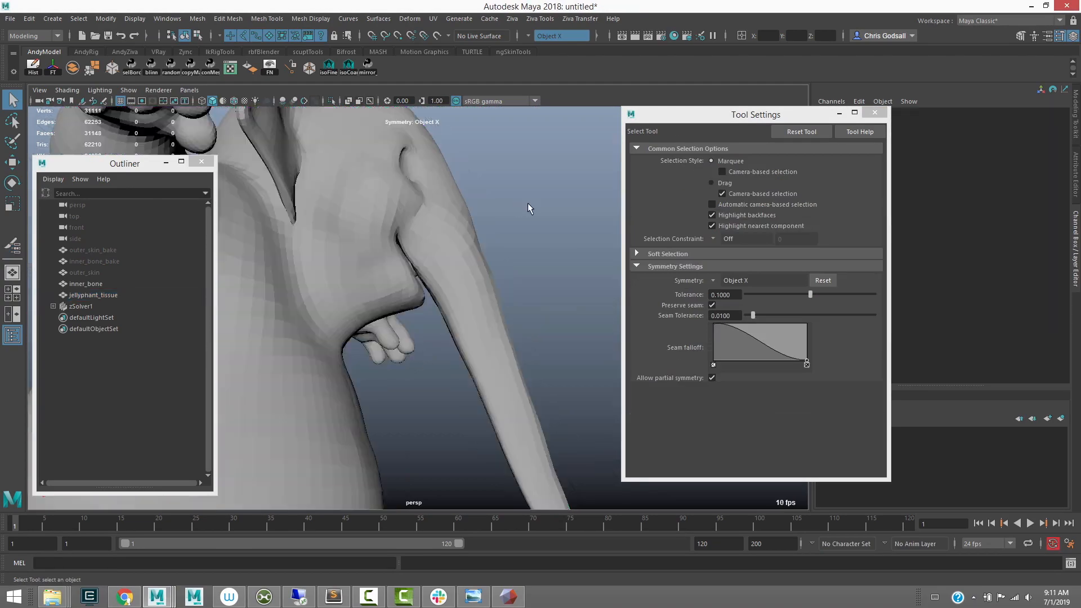
Select jellyphant_tissue and close the paint tool's settings
{"action": "right_click_drag", "start_coordinate": [528, 202], "coordinate": [454, 216], "text": "alt"}
{"action": "left_click_drag", "start_coordinate": [454, 216], "coordinate": [416, 248], "text": "alt"}
{"action": "left_click", "coordinate": [416, 248]}
{"action": "left_click", "coordinate": [876, 111]}
{"action": "middle_click_drag", "start_coordinate": [511, 258], "coordinate": [552, 256], "text": "alt"}
{"action": "right_click_drag", "start_coordinate": [552, 257], "coordinate": [630, 277], "text": "alt"}
Expand the zFiber1 attributes and review its Strength and Strength Exp settings
{"action": "left_click", "coordinate": [829, 266]}
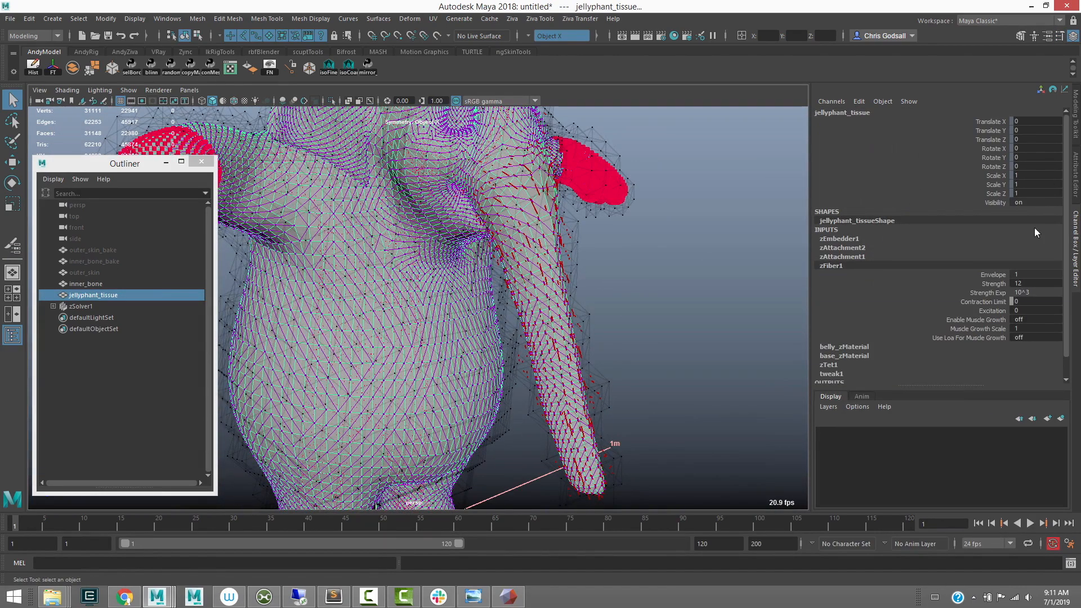
{"action": "left_click_drag", "start_coordinate": [1067, 226], "coordinate": [1068, 246]}
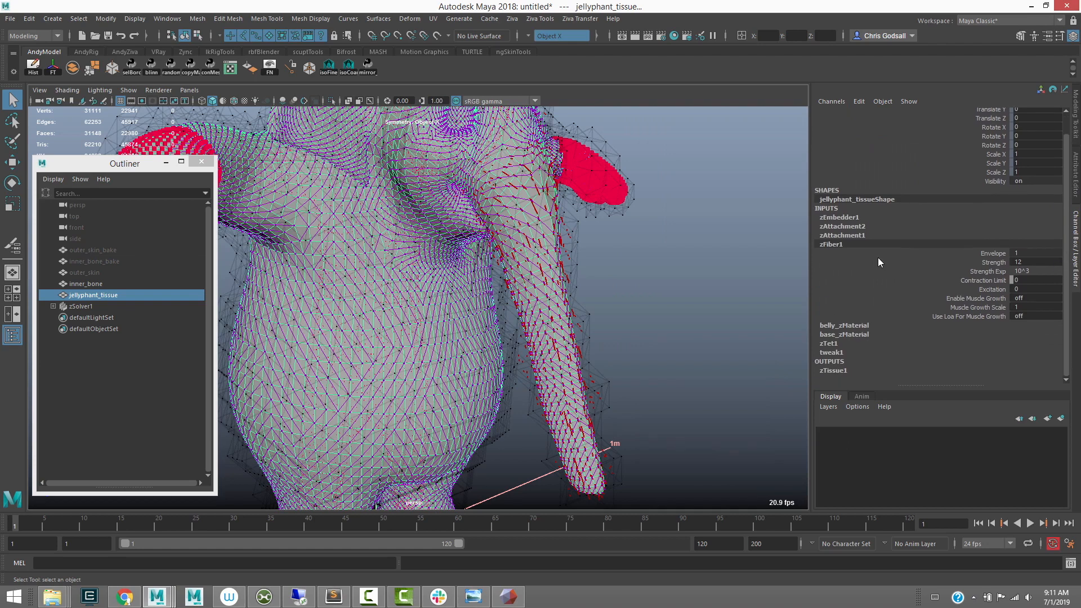
{"action": "left_click", "coordinate": [998, 272]}
{"action": "left_click", "coordinate": [989, 263]}
{"action": "left_click", "coordinate": [987, 271]}
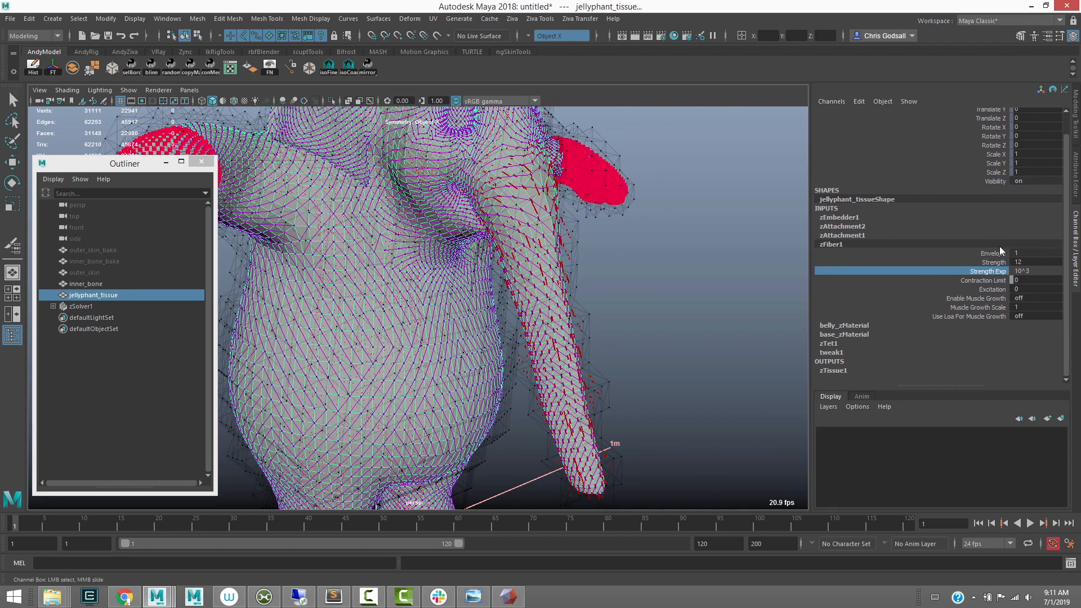
Set a key on zFiber1's Excitation at frame 10 with a value of 0
{"action": "left_click", "coordinate": [993, 289]}
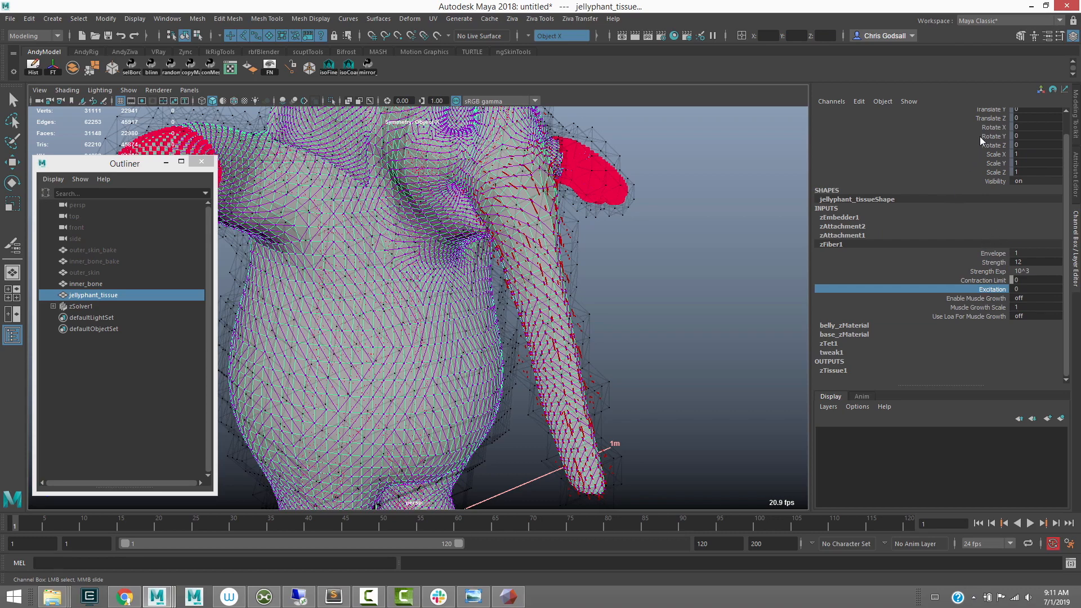
{"action": "mouse_move", "coordinate": [634, 274]}
{"action": "left_mouse_down", "text": "alt"}
{"action": "mouse_move", "coordinate": [620, 254]}
{"action": "mouse_move", "coordinate": [636, 265]}
{"action": "left_mouse_up", "text": "alt"}
{"action": "scroll", "coordinate": [617, 259], "scroll_direction": "down", "scroll_amount": 3}
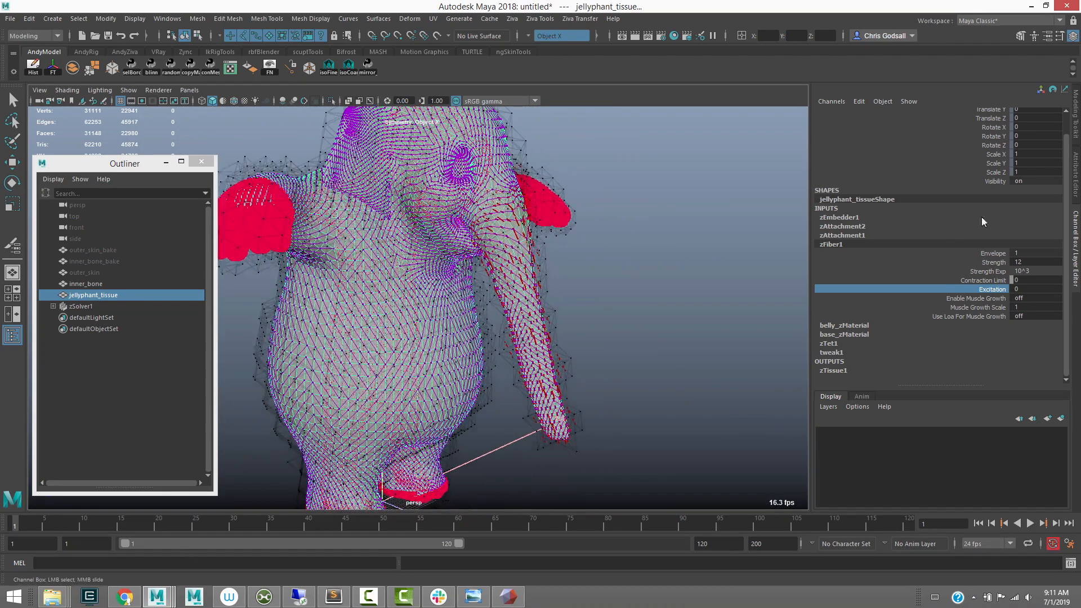
{"action": "right_click", "coordinate": [988, 289]}
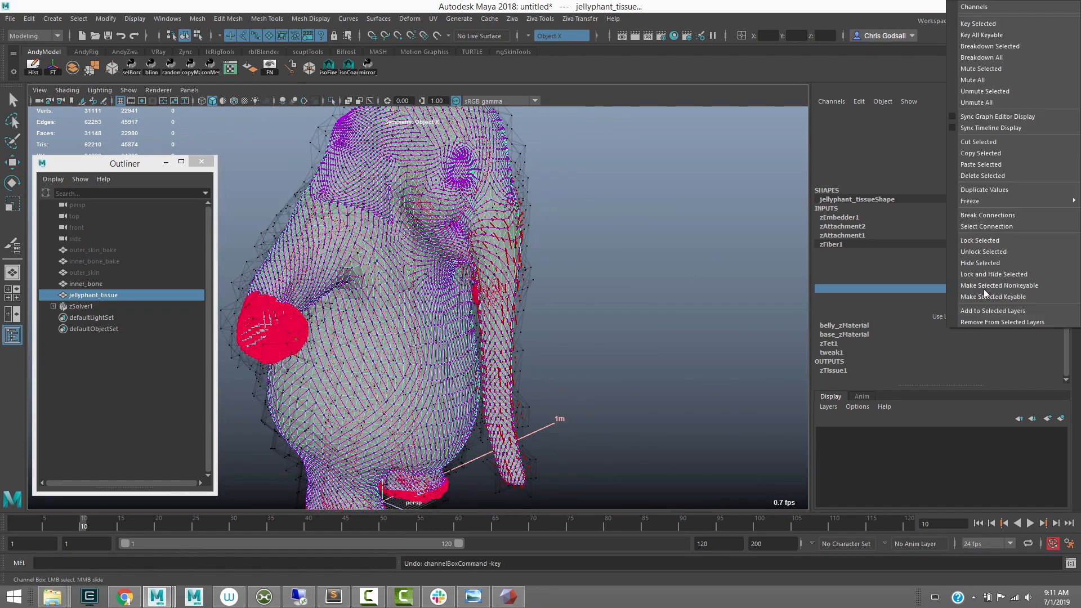
{"action": "left_click", "coordinate": [993, 24]}
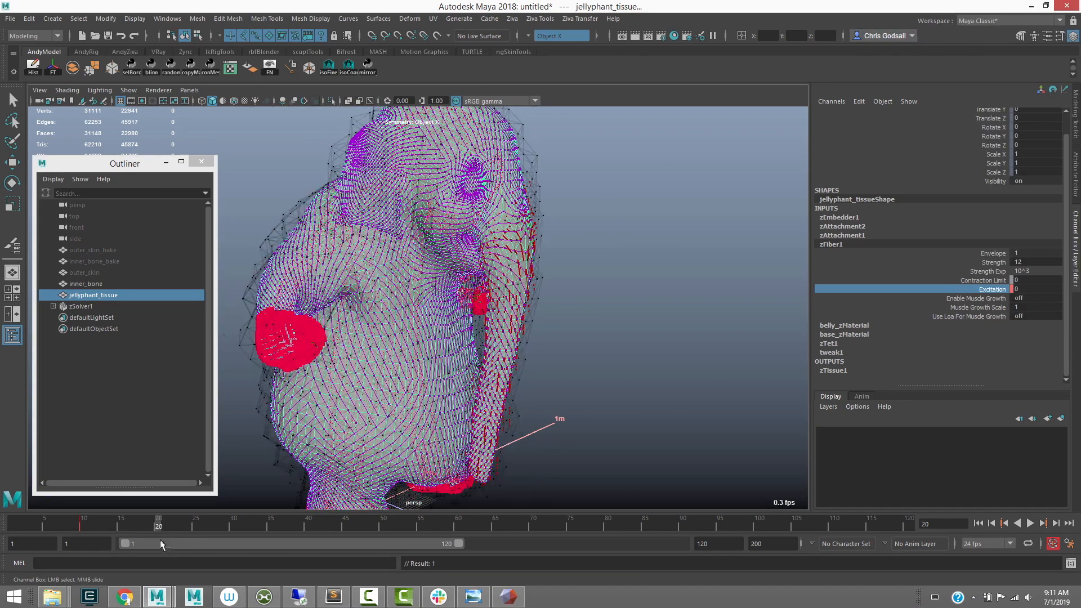
Raise zFiber1's Excitation at frame 20 to activate the trunk's muscle fibers
{"action": "left_click", "coordinate": [1033, 288]}
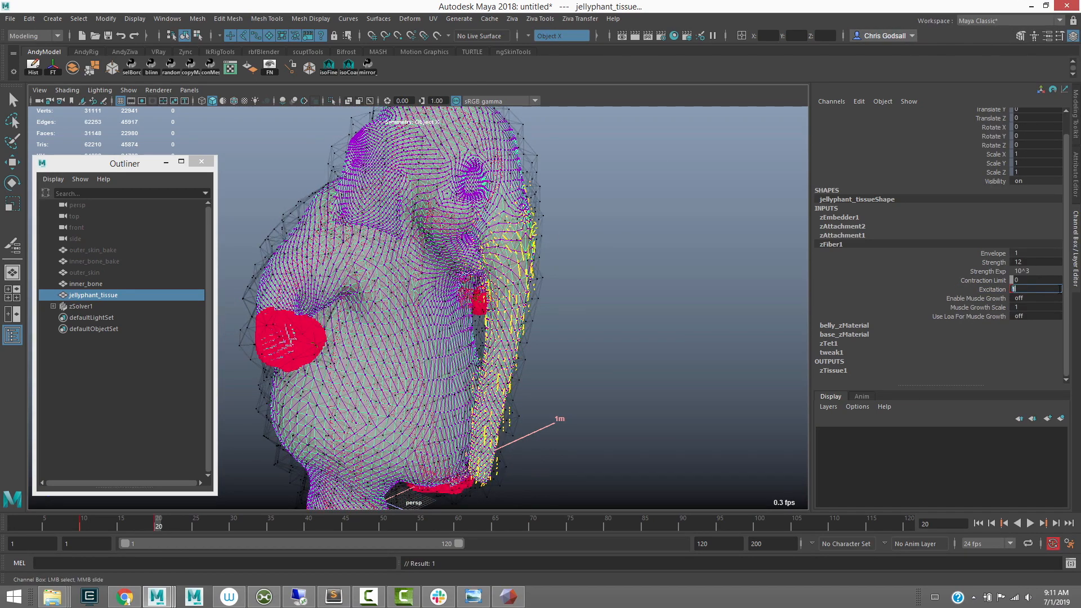
{"action": "middle_click_drag", "start_coordinate": [457, 291], "coordinate": [478, 268], "text": "alt"}
{"action": "right_click_drag", "start_coordinate": [478, 268], "coordinate": [564, 314], "text": "alt"}
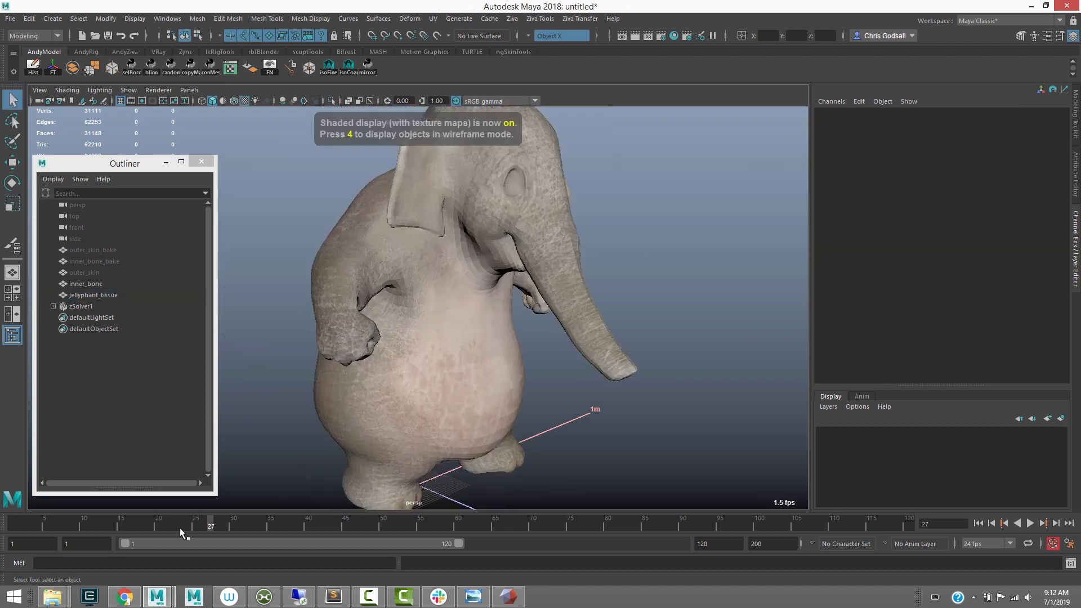
Scrub back from frame 27 to 18 and select jellyphant_tissue to examine the excited trunk fibers
{"action": "left_click_drag", "start_coordinate": [198, 519], "coordinate": [142, 518]}
{"action": "left_click", "coordinate": [555, 303]}
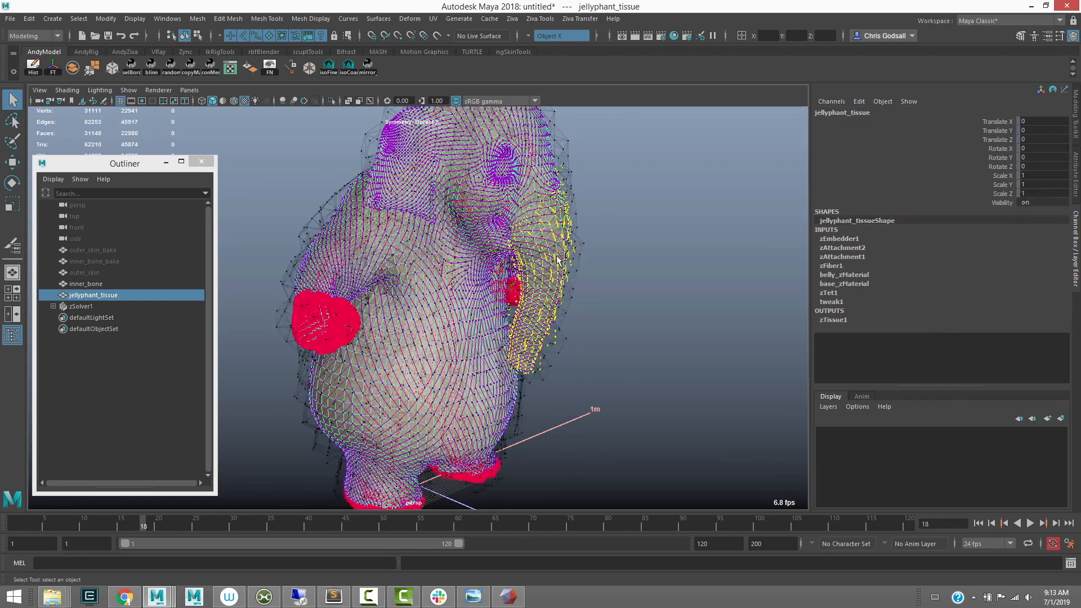
{"action": "key", "text": "alt+v"}
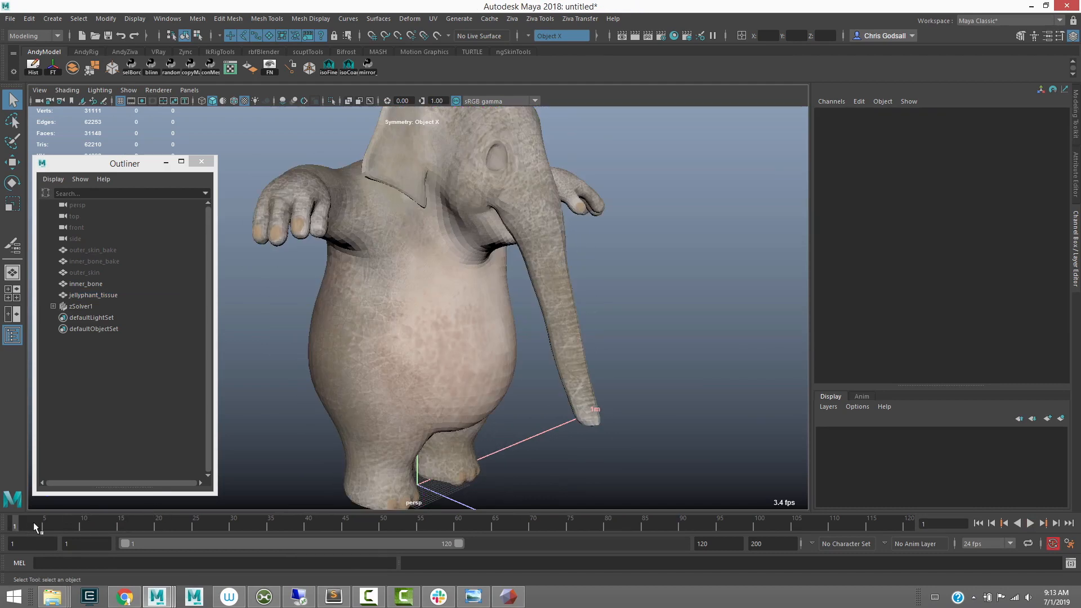
Play back the trunk contraction, select jellyphant_tissue, and return to frame 1
{"action": "key", "text": "alt+v"}
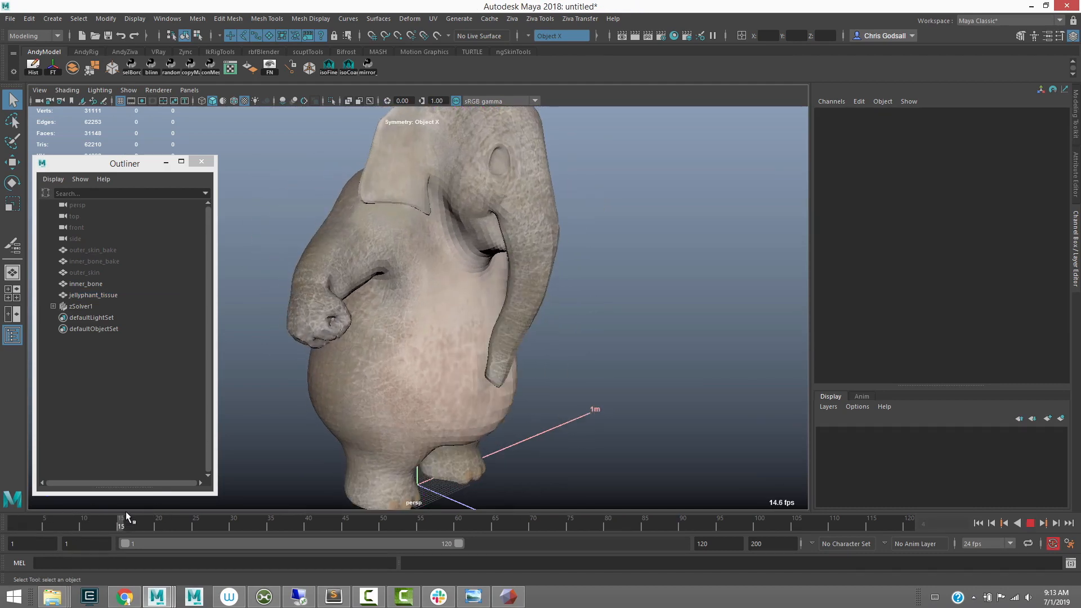
{"action": "key", "text": "alt+v"}
{"action": "left_click", "coordinate": [565, 295]}
{"action": "left_click_drag", "start_coordinate": [124, 523], "coordinate": [17, 522]}
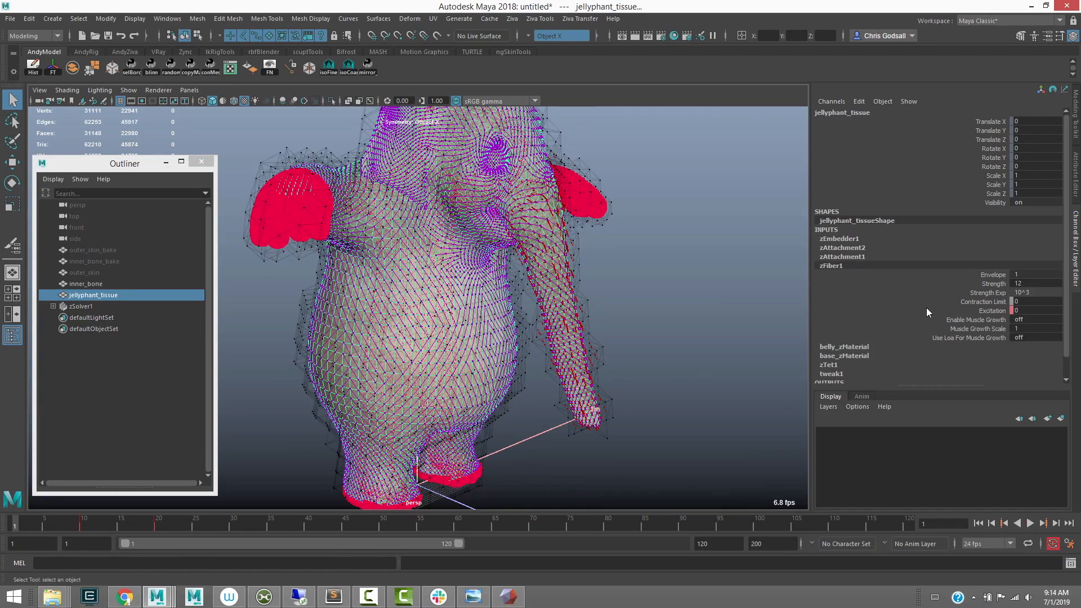
Delete the keys on zFiber1's Excitation and set it to a constant 1
{"action": "right_click", "coordinate": [983, 314]}
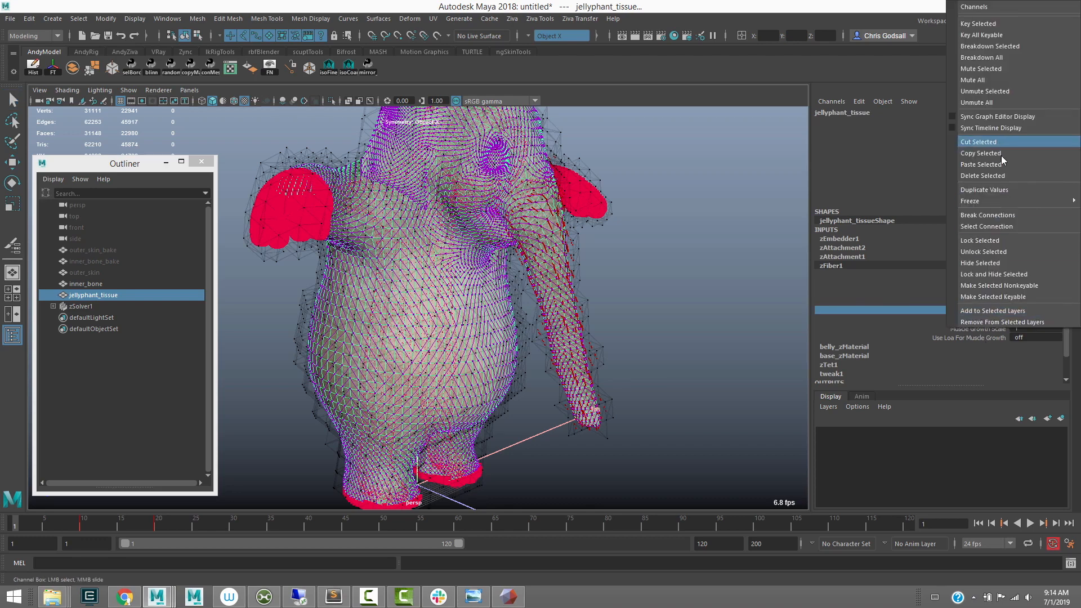
{"action": "left_click", "coordinate": [992, 176]}
{"action": "left_click", "coordinate": [1023, 314]}
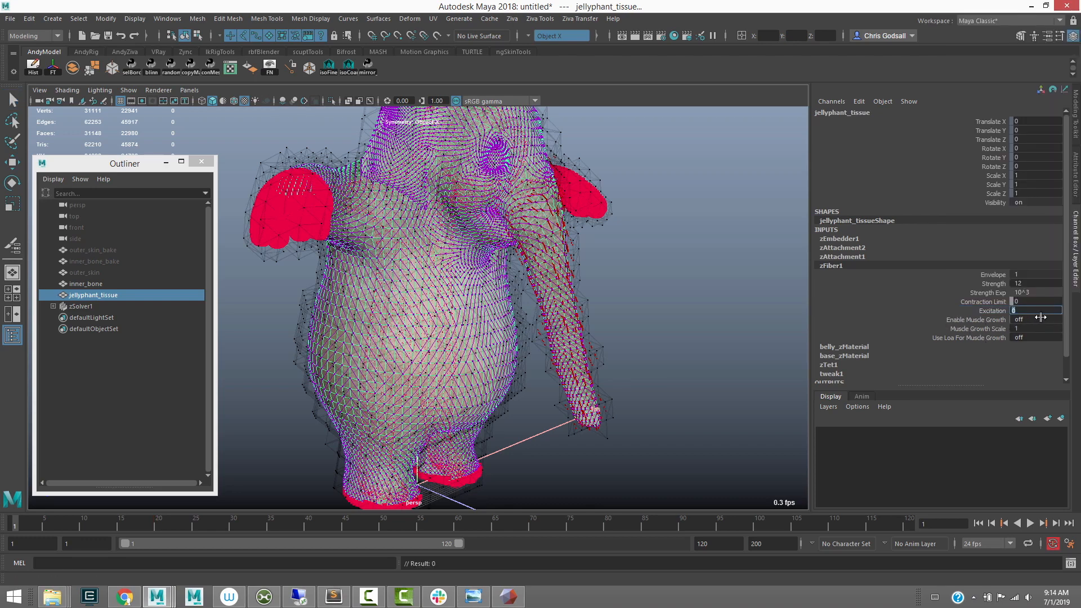
{"action": "type", "text": "1"}
{"action": "key", "text": "Return"}
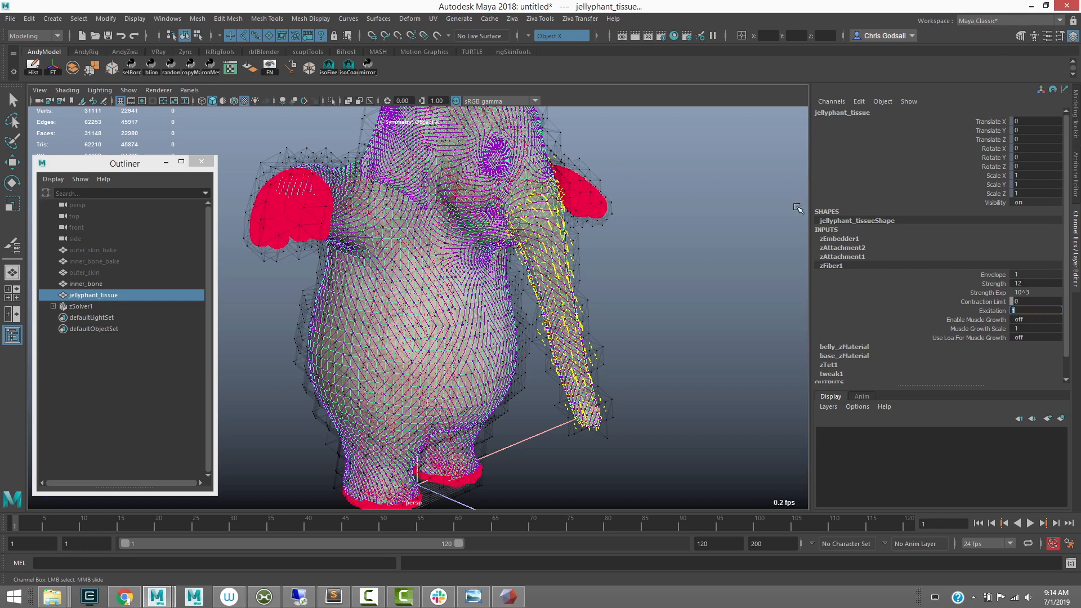
Set zFiber1's Contraction Limit to 1
{"action": "left_click", "coordinate": [964, 304]}
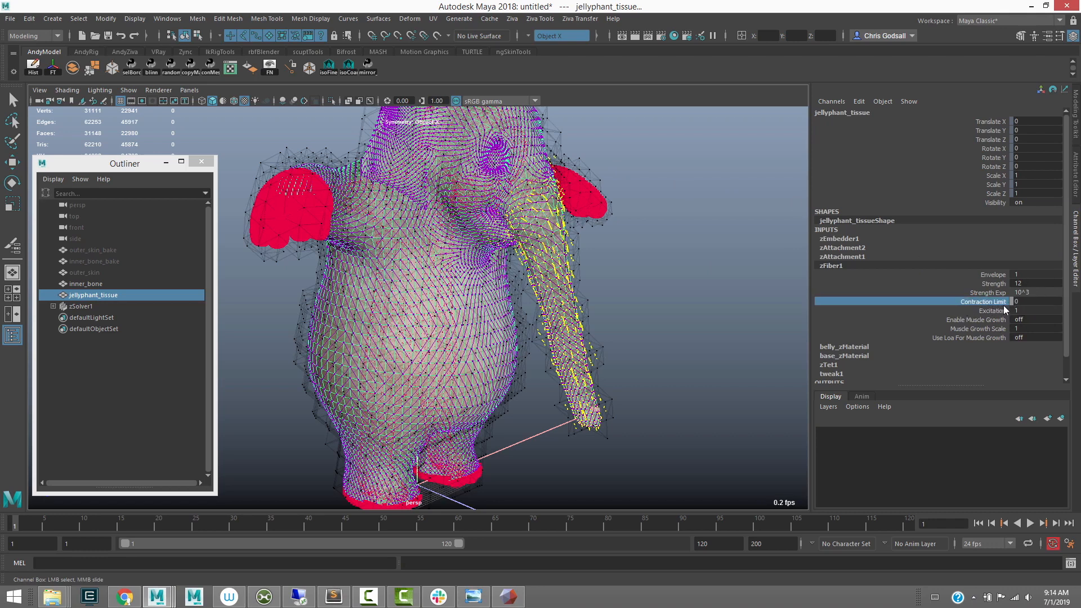
{"action": "left_click", "coordinate": [1026, 302]}
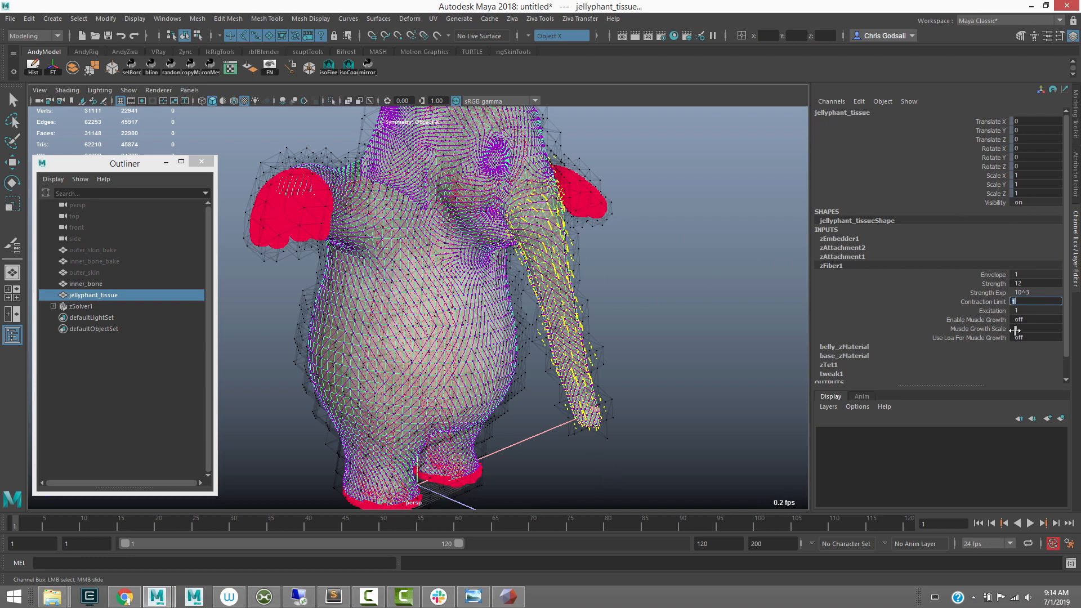
{"action": "key", "text": "Return"}
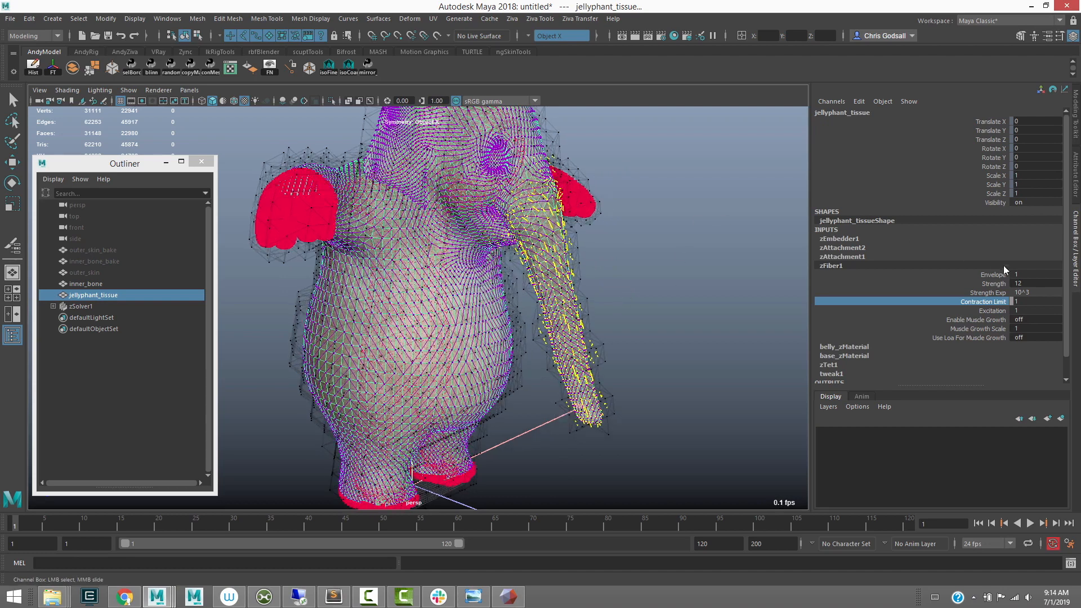
Set zFiber1's Strength Exp to 10^4 and deselect the tissue
{"action": "left_click", "coordinate": [1031, 292]}
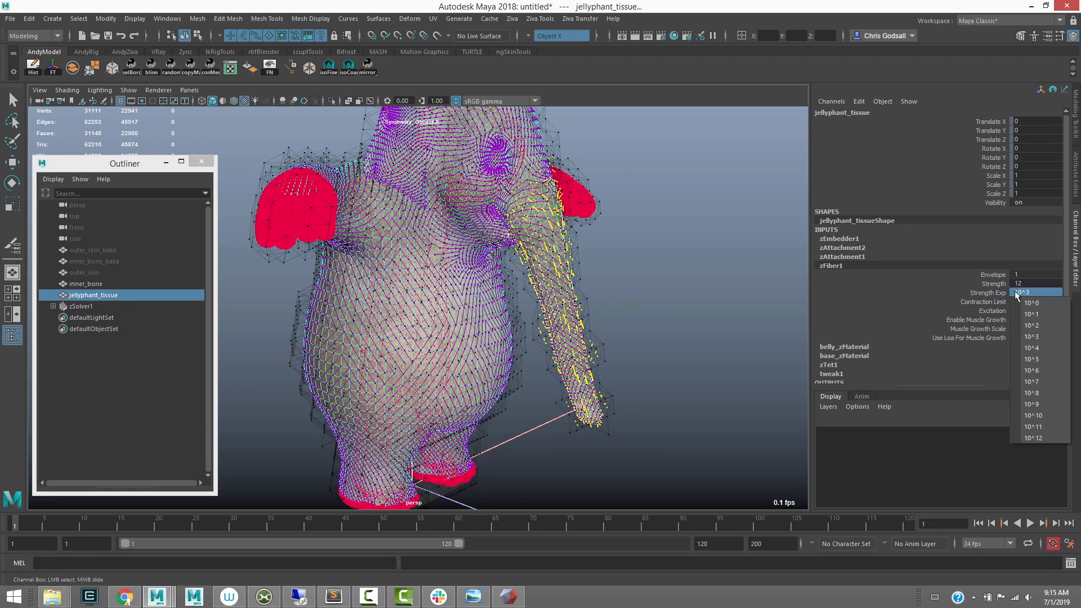
{"action": "left_click", "coordinate": [1037, 348]}
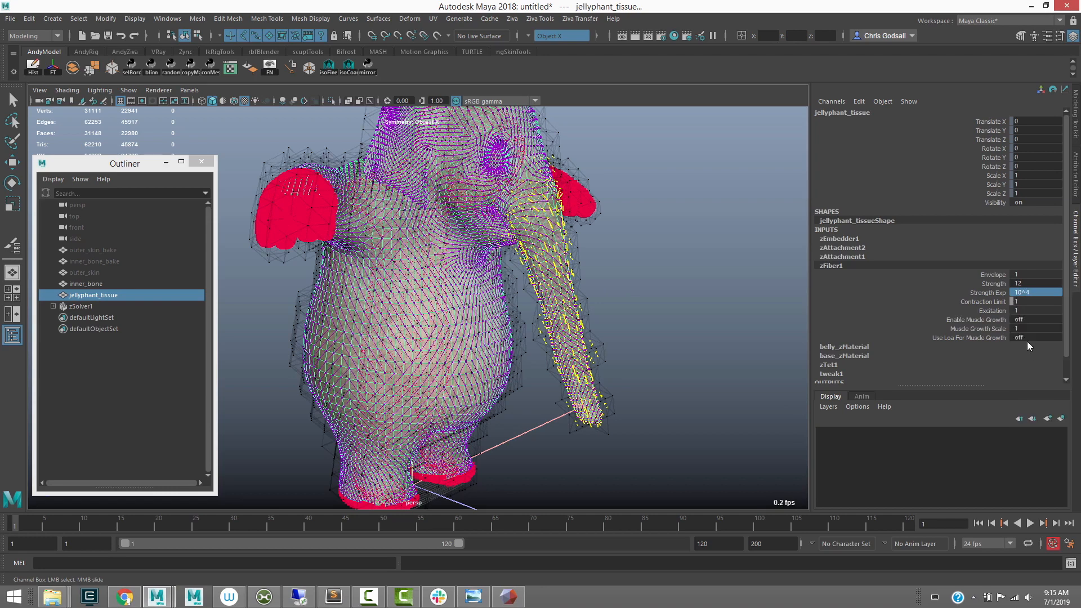
{"action": "left_click", "coordinate": [637, 273]}
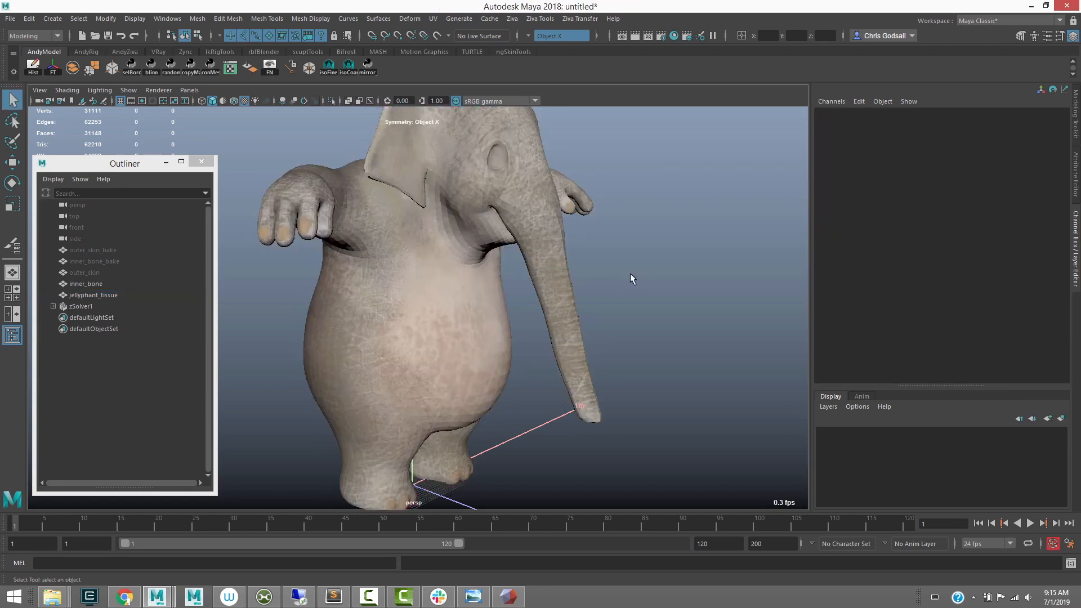
Play the simulation with the tissue selected to examine how the trunk behaves with the changed fiber settings
{"action": "left_click_drag", "start_coordinate": [549, 248], "coordinate": [626, 294], "text": "alt"}
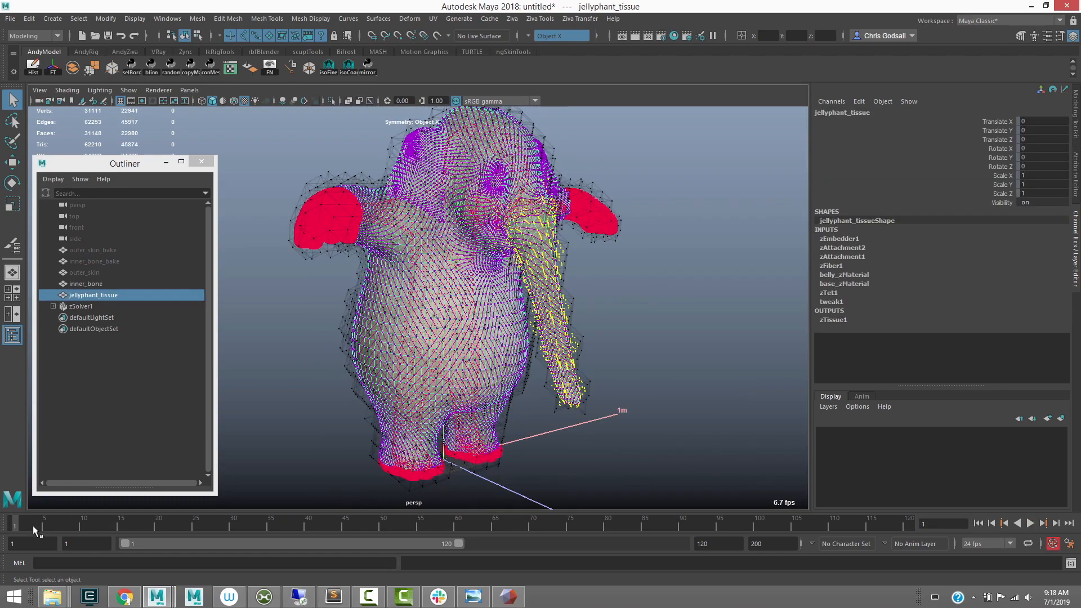
{"action": "key", "text": "alt+v"}
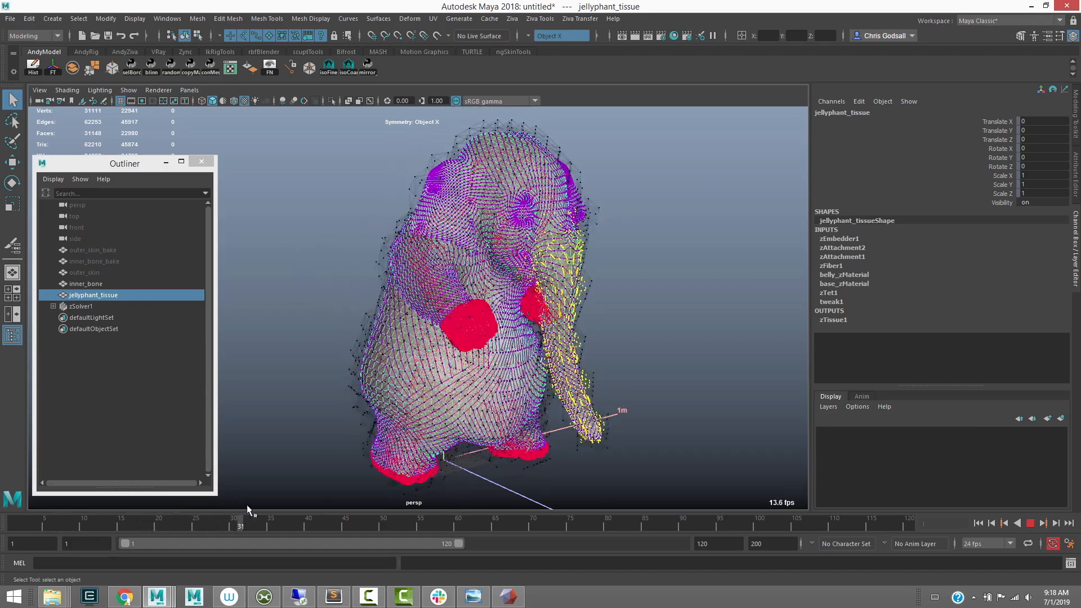
{"action": "mouse_move", "coordinate": [339, 505]}
{"action": "left_mouse_down"}
{"action": "mouse_move", "coordinate": [382, 503]}
{"action": "mouse_move", "coordinate": [239, 513]}
{"action": "mouse_move", "coordinate": [383, 511]}
{"action": "left_mouse_up"}
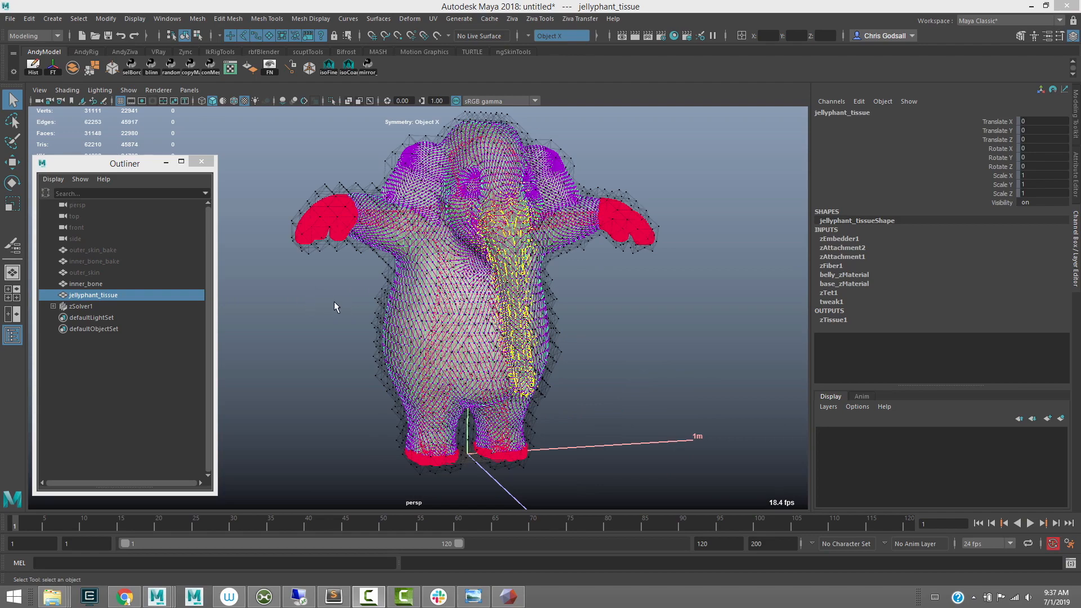
Examine the tet mesh around the legs up close while playing the simulation to frame 33
{"action": "middle_click_drag", "start_coordinate": [313, 286], "coordinate": [304, 268], "text": "alt"}
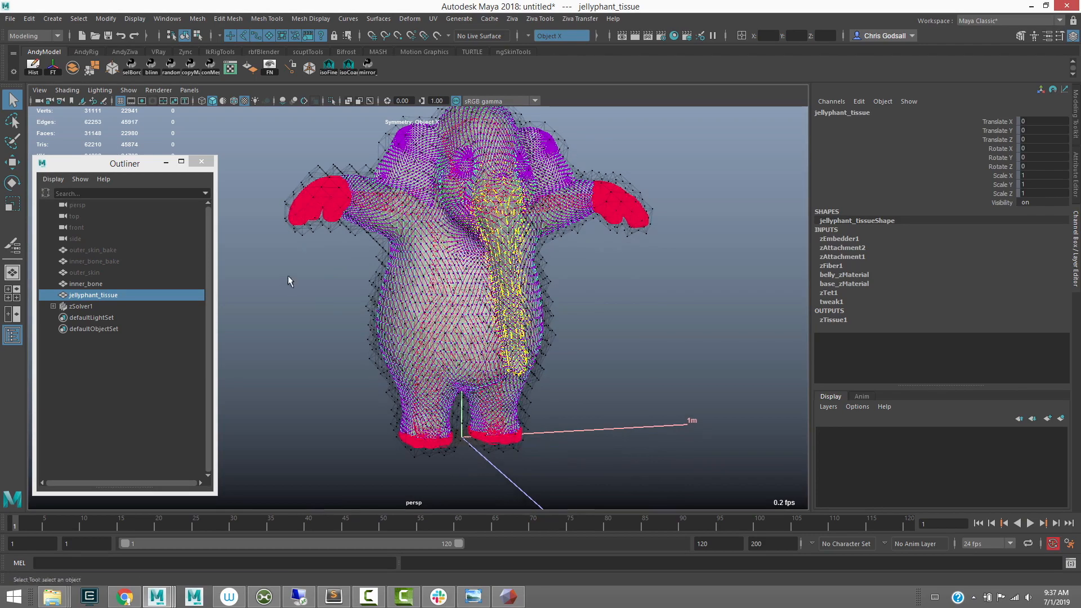
{"action": "left_click_drag", "start_coordinate": [314, 300], "coordinate": [313, 304], "text": "alt"}
{"action": "right_click_drag", "start_coordinate": [313, 304], "coordinate": [368, 309], "text": "alt"}
{"action": "middle_click_drag", "start_coordinate": [383, 312], "coordinate": [353, 240], "text": "alt"}
{"action": "right_click_drag", "start_coordinate": [353, 239], "coordinate": [382, 245], "text": "alt"}
{"action": "middle_click_drag", "start_coordinate": [383, 245], "coordinate": [363, 183], "text": "alt"}
{"action": "right_click_drag", "start_coordinate": [363, 183], "coordinate": [408, 193], "text": "alt"}
{"action": "key", "text": "alt+v"}
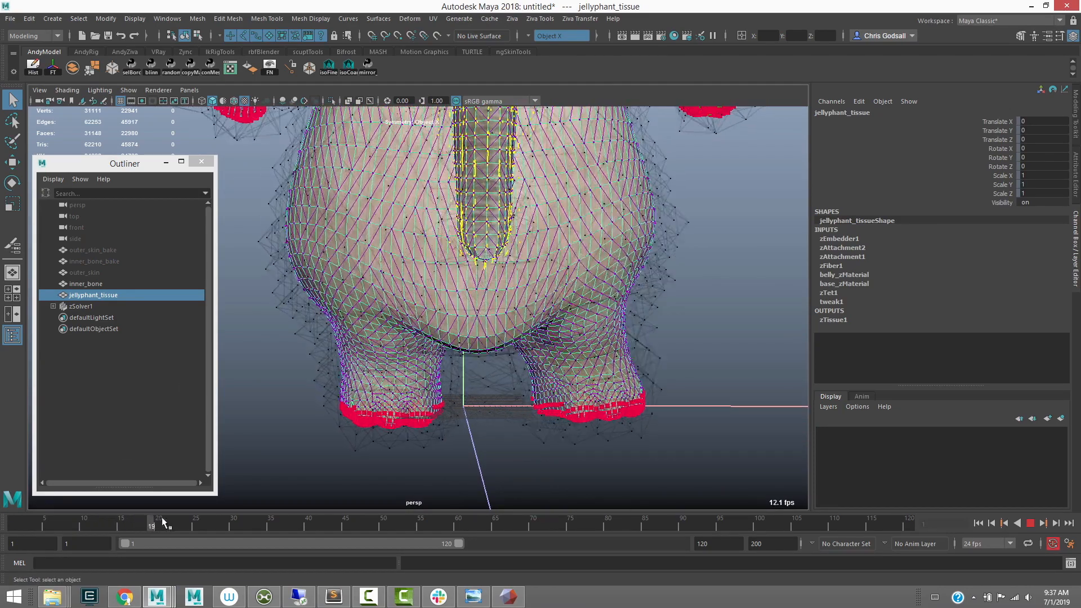
{"action": "key", "text": "alt+v"}
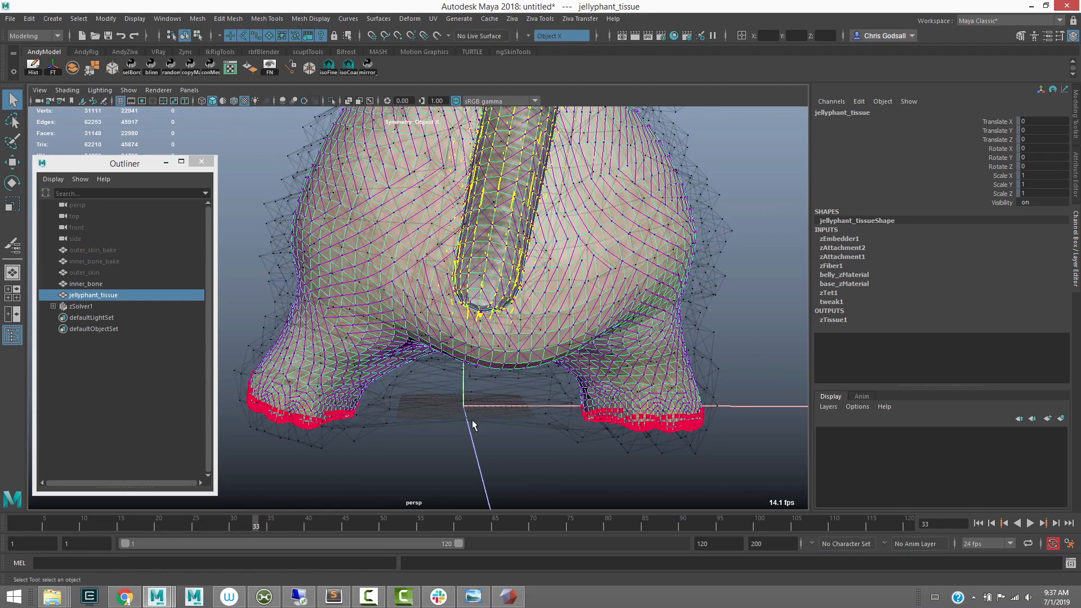
Replay the simulation from frame 13 and inspect the tets between the legs as they separate
{"action": "left_click_drag", "start_coordinate": [493, 425], "coordinate": [483, 384], "text": "alt"}
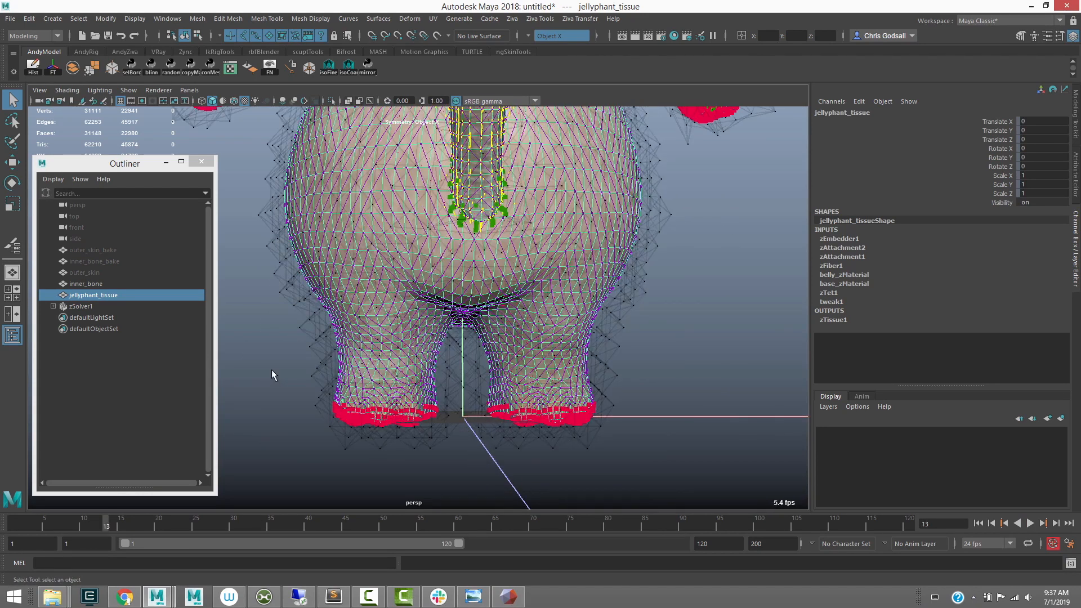
{"action": "key", "text": "alt+v"}
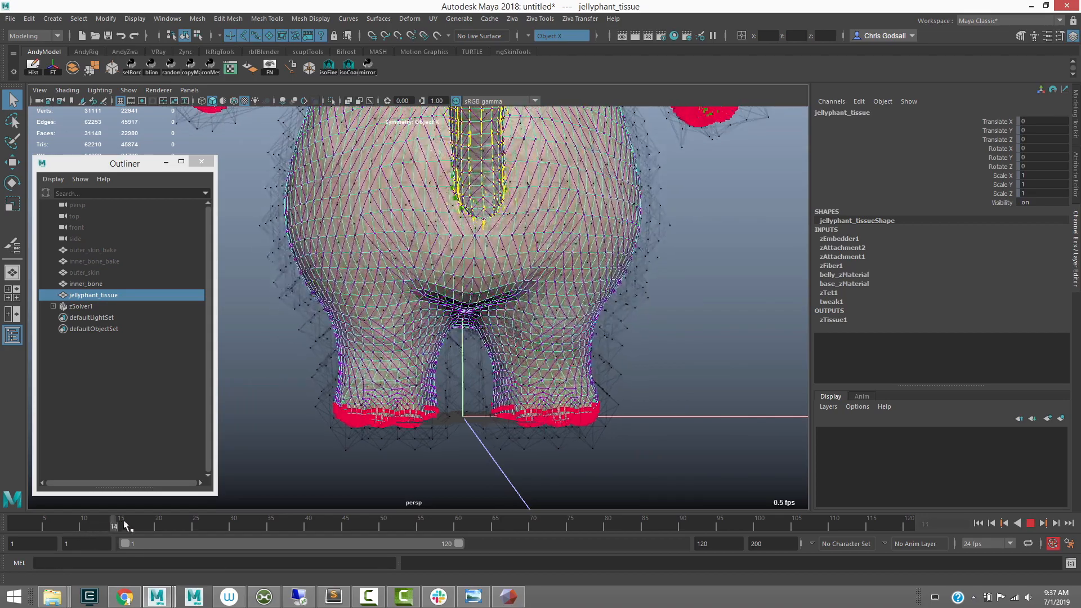
{"action": "left_click_drag", "start_coordinate": [157, 522], "coordinate": [211, 516]}
{"action": "left_click_drag", "start_coordinate": [361, 301], "coordinate": [375, 304], "text": "alt"}
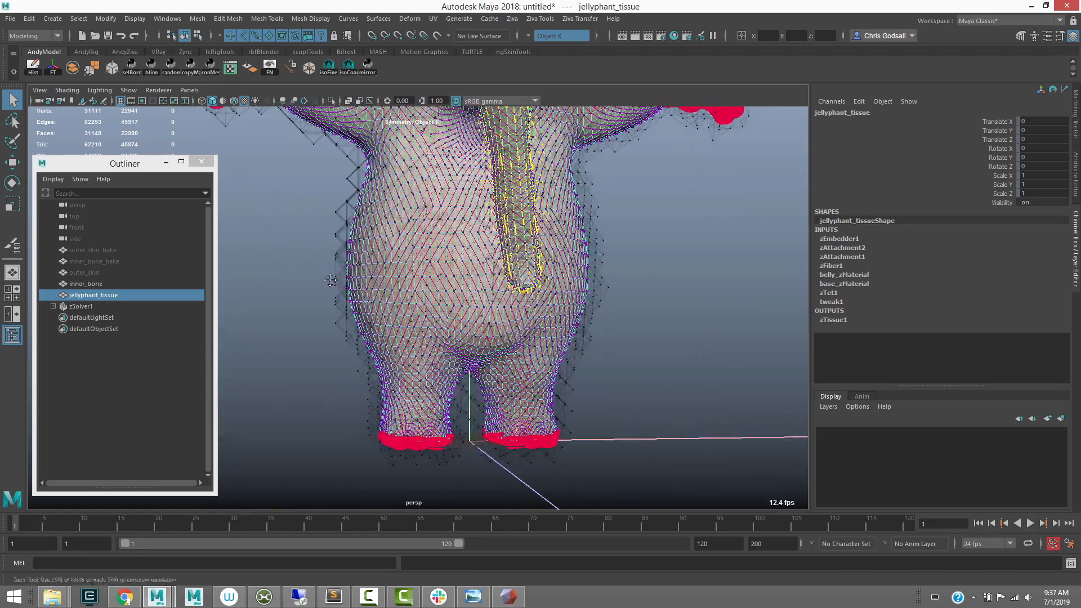
{"action": "right_click_drag", "start_coordinate": [374, 304], "coordinate": [407, 306], "text": "alt"}
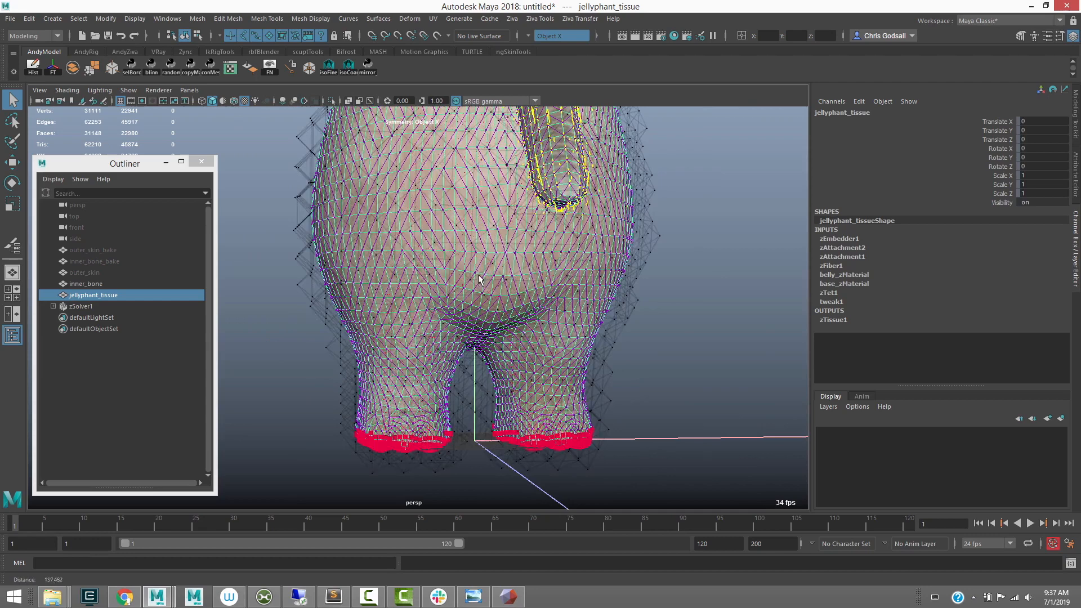
Expand zTet1 to review its Tet Size and compare it with the tet mesh around the body and trunk
{"action": "left_click", "coordinate": [832, 294]}
{"action": "left_click", "coordinate": [1041, 302]}
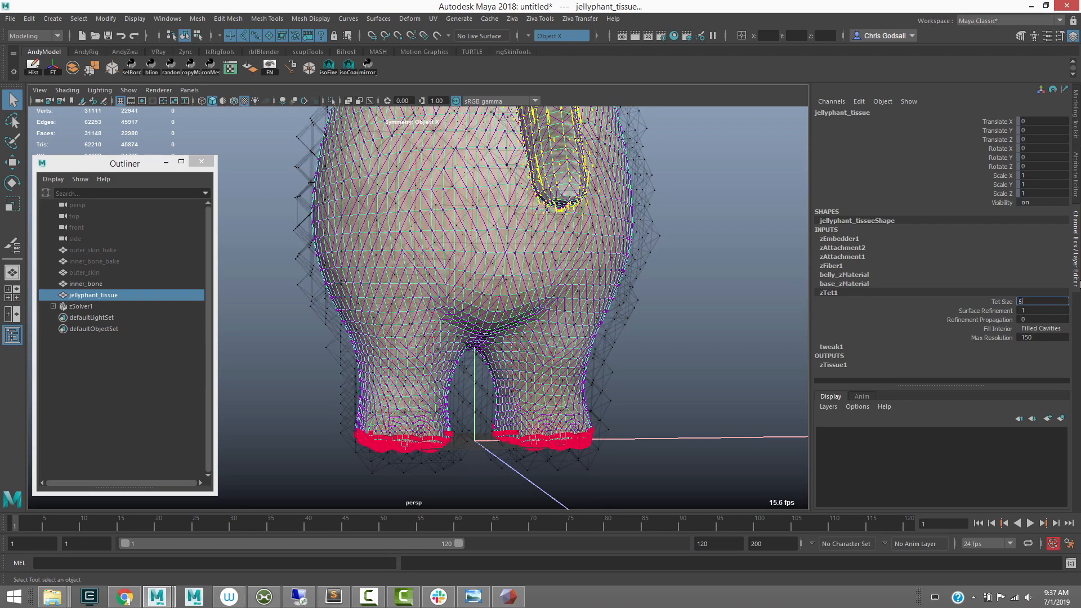
{"action": "left_click_drag", "start_coordinate": [546, 272], "coordinate": [501, 293], "text": "alt"}
{"action": "mouse_move", "coordinate": [501, 293]}
{"action": "right_mouse_down", "text": "alt"}
{"action": "mouse_move", "coordinate": [597, 349]}
{"action": "mouse_move", "coordinate": [529, 315]}
{"action": "mouse_move", "coordinate": [517, 287]}
{"action": "right_mouse_up", "text": "alt"}
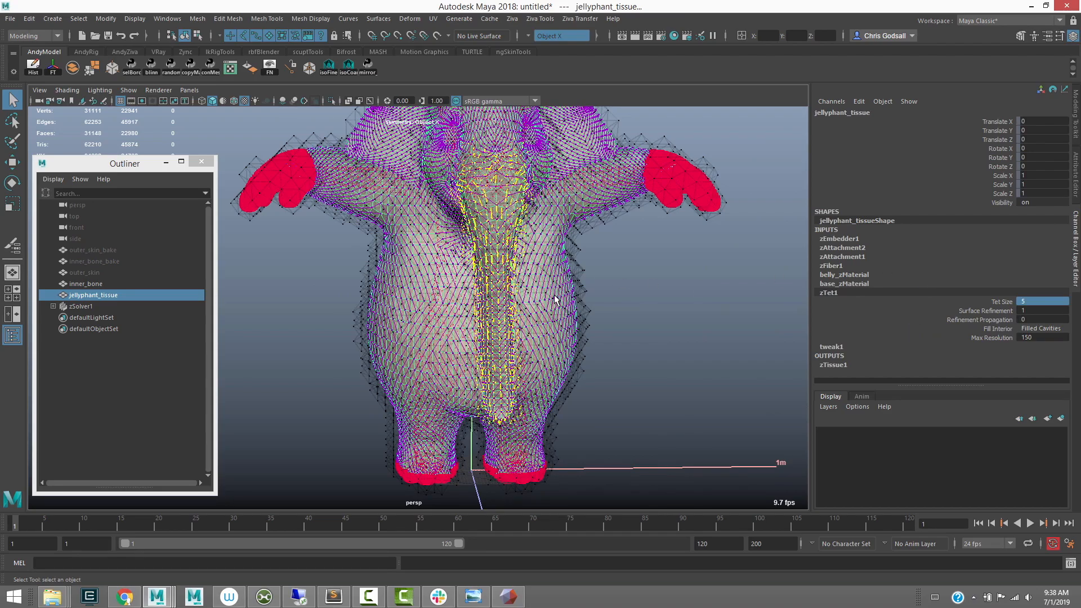
{"action": "left_click_drag", "start_coordinate": [572, 250], "coordinate": [533, 292], "text": "alt"}
{"action": "middle_click_drag", "start_coordinate": [555, 268], "coordinate": [550, 244], "text": "alt"}
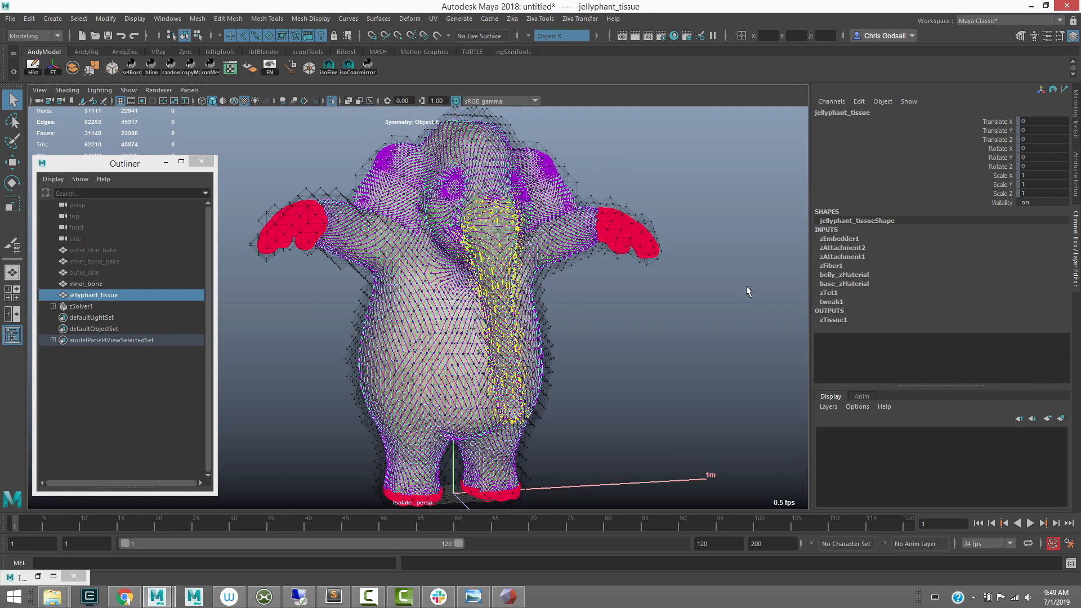
Set zTet1's Tet Size to 10
{"action": "left_click", "coordinate": [836, 293]}
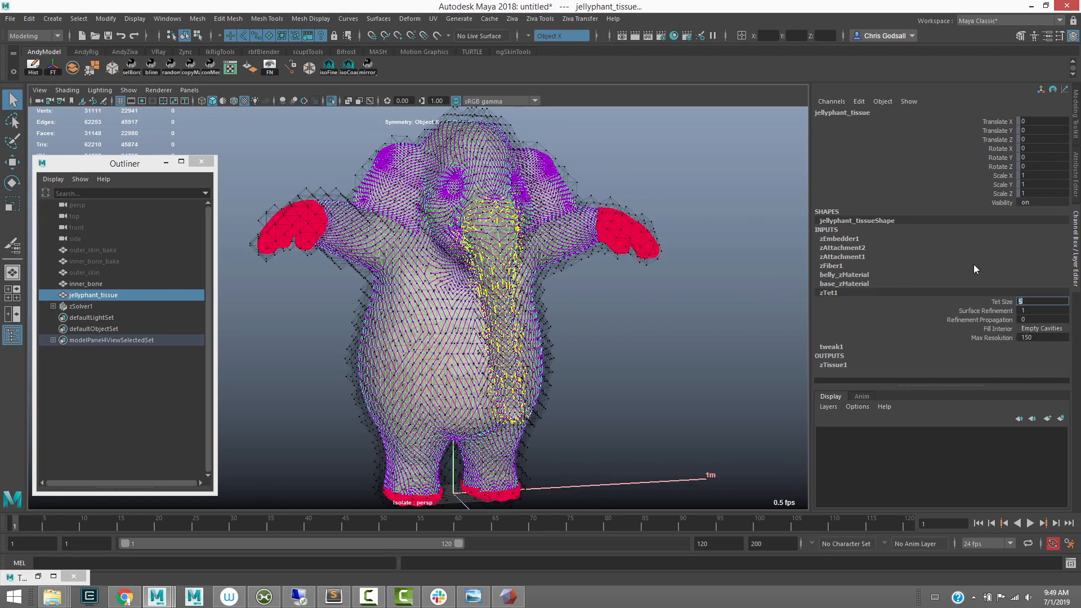
{"action": "type", "text": "10"}
{"action": "key", "text": "Return"}
Open the zTet1 weights for painting on the tissue and flood the map with a value of 1
{"action": "left_click_drag", "start_coordinate": [583, 252], "coordinate": [617, 272], "text": "alt"}
{"action": "mouse_move", "coordinate": [617, 273]}
{"action": "right_mouse_down"}
{"action": "mouse_move", "coordinate": [629, 478]}
{"action": "mouse_move", "coordinate": [653, 464]}
{"action": "mouse_move", "coordinate": [704, 522]}
{"action": "mouse_move", "coordinate": [708, 551]}
{"action": "mouse_move", "coordinate": [762, 553]}
{"action": "right_mouse_up"}
{"action": "left_click_drag", "start_coordinate": [720, 336], "coordinate": [799, 339]}
{"action": "left_click", "coordinate": [735, 394]}
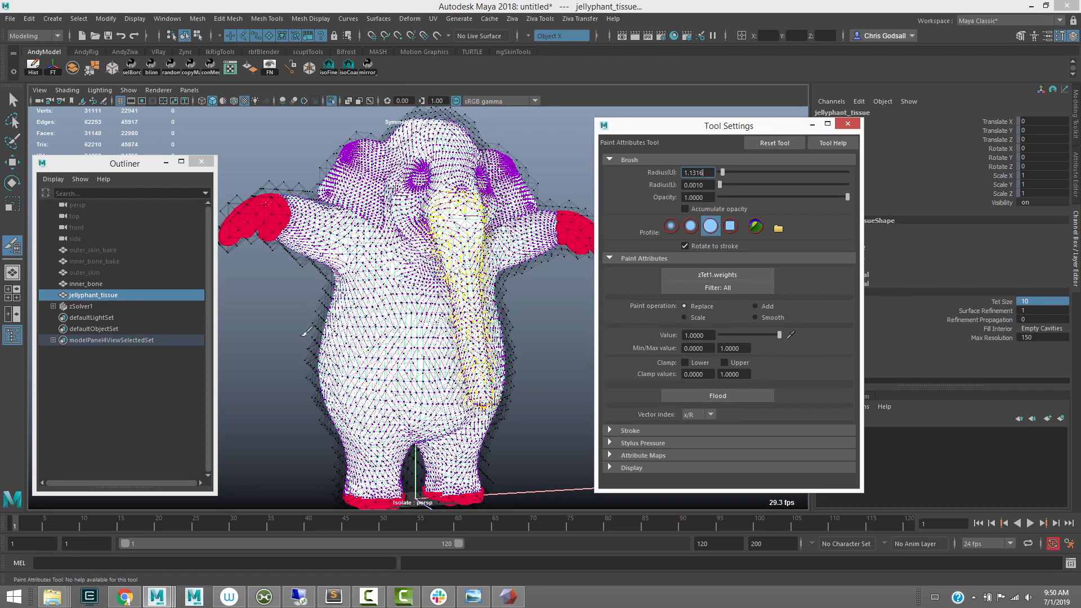
Set the zTet1 weight paint value to 0 and minimize the tool settings to uncover the elephant
{"action": "left_click_drag", "start_coordinate": [748, 128], "coordinate": [655, 130]}
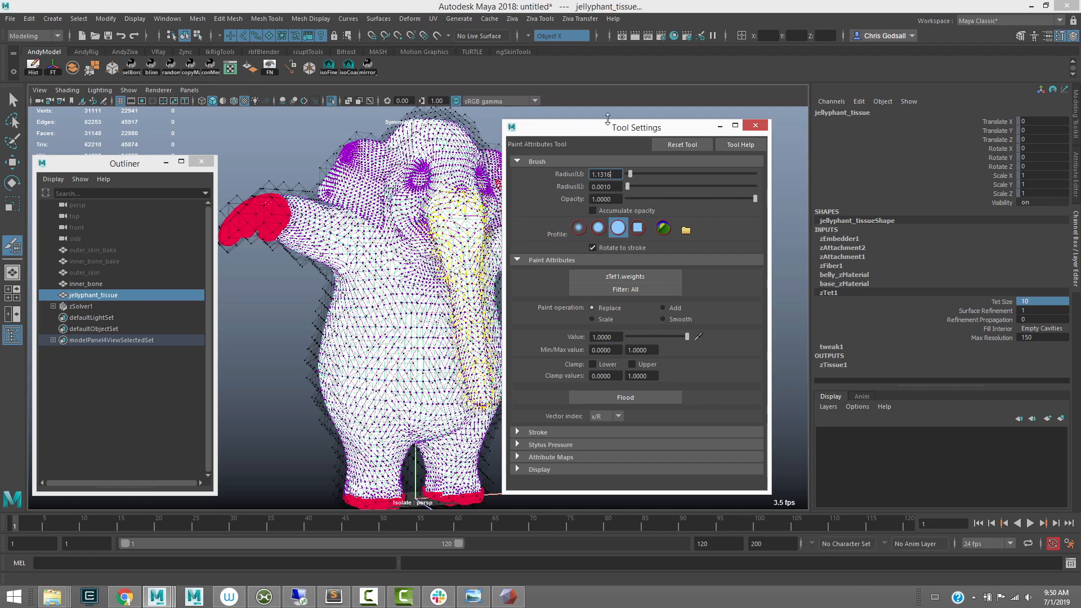
{"action": "left_click_drag", "start_coordinate": [659, 128], "coordinate": [681, 126]}
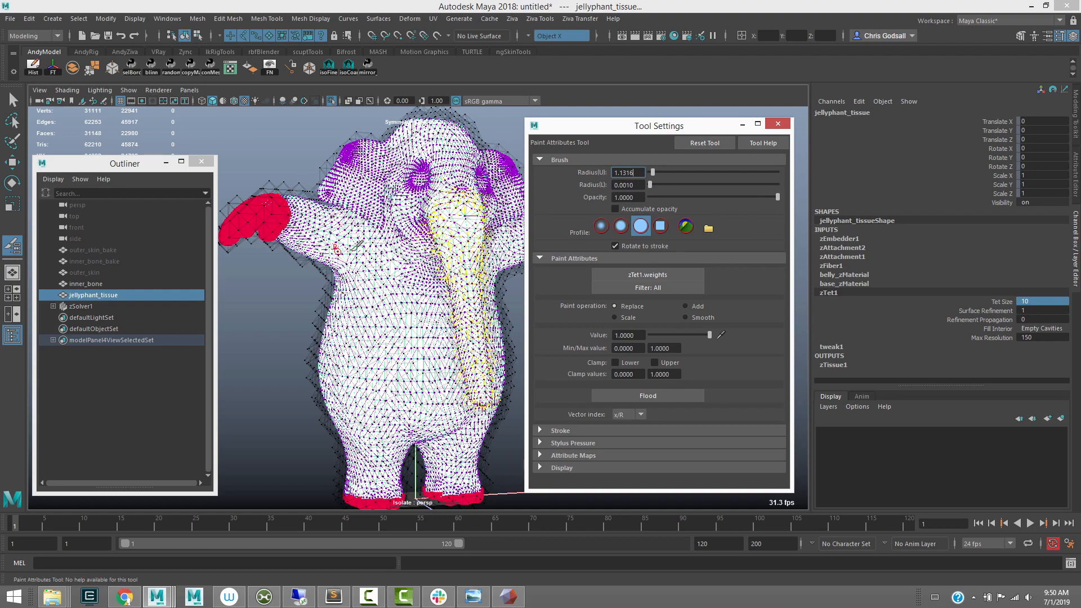
{"action": "mouse_move", "coordinate": [351, 215]}
{"action": "left_mouse_down", "text": "alt"}
{"action": "mouse_move", "coordinate": [419, 204]}
{"action": "mouse_move", "coordinate": [555, 227]}
{"action": "mouse_move", "coordinate": [478, 229]}
{"action": "mouse_move", "coordinate": [491, 233]}
{"action": "left_mouse_up", "text": "alt"}
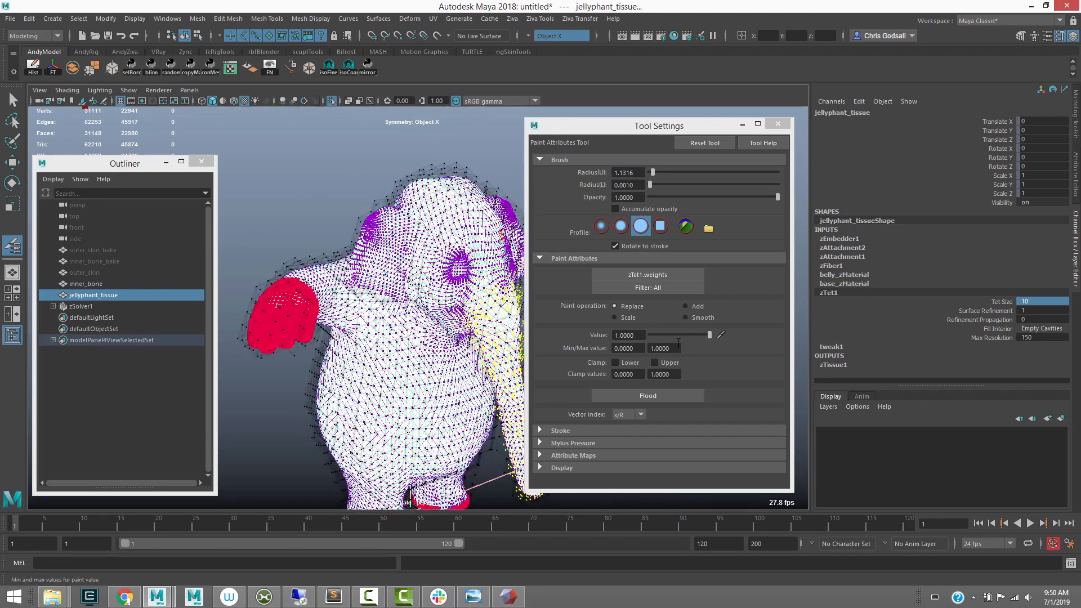
{"action": "left_click_drag", "start_coordinate": [710, 335], "coordinate": [616, 338]}
{"action": "middle_click_drag", "start_coordinate": [482, 169], "coordinate": [419, 183], "text": "alt"}
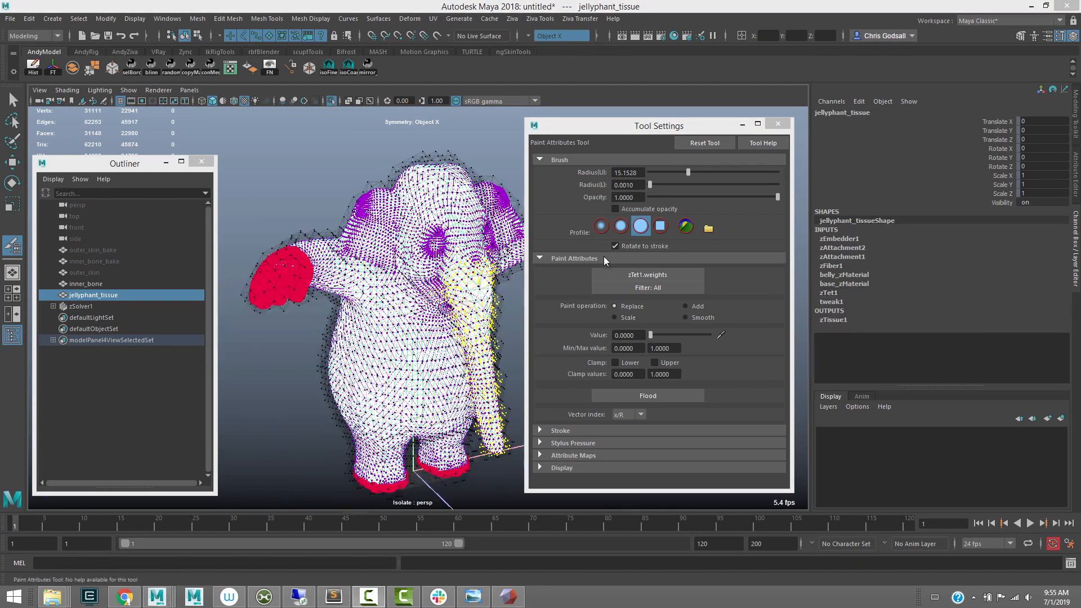
{"action": "left_click_drag", "start_coordinate": [660, 128], "coordinate": [706, 127]}
{"action": "left_click", "coordinate": [789, 124]}
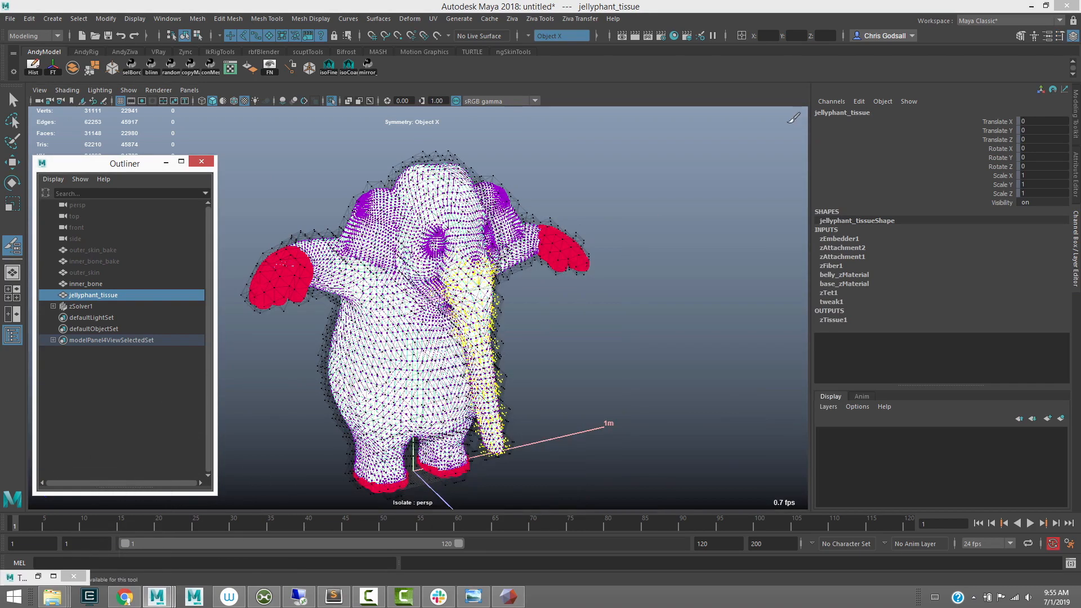
Paint-select the tissue vertices covering the front, back and sides of the head and the whole trunk
{"action": "left_click", "coordinate": [12, 140]}
{"action": "mouse_move", "coordinate": [454, 205]}
{"action": "left_mouse_down"}
{"action": "mouse_move", "coordinate": [459, 275]}
{"action": "mouse_move", "coordinate": [433, 242]}
{"action": "mouse_move", "coordinate": [454, 243]}
{"action": "left_mouse_up"}
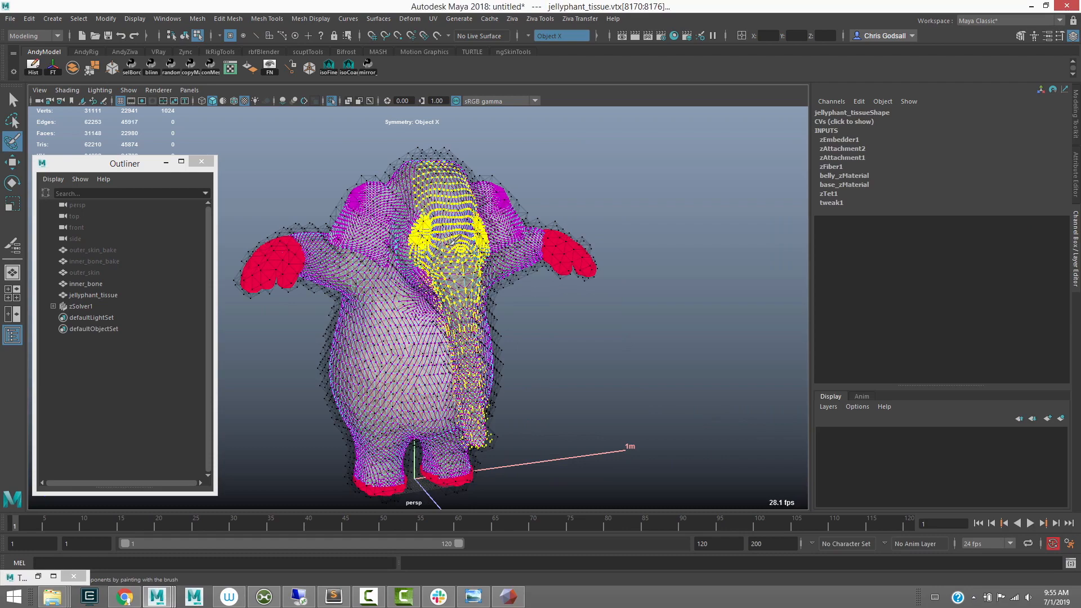
{"action": "left_click_drag", "start_coordinate": [452, 296], "coordinate": [535, 295], "text": "alt"}
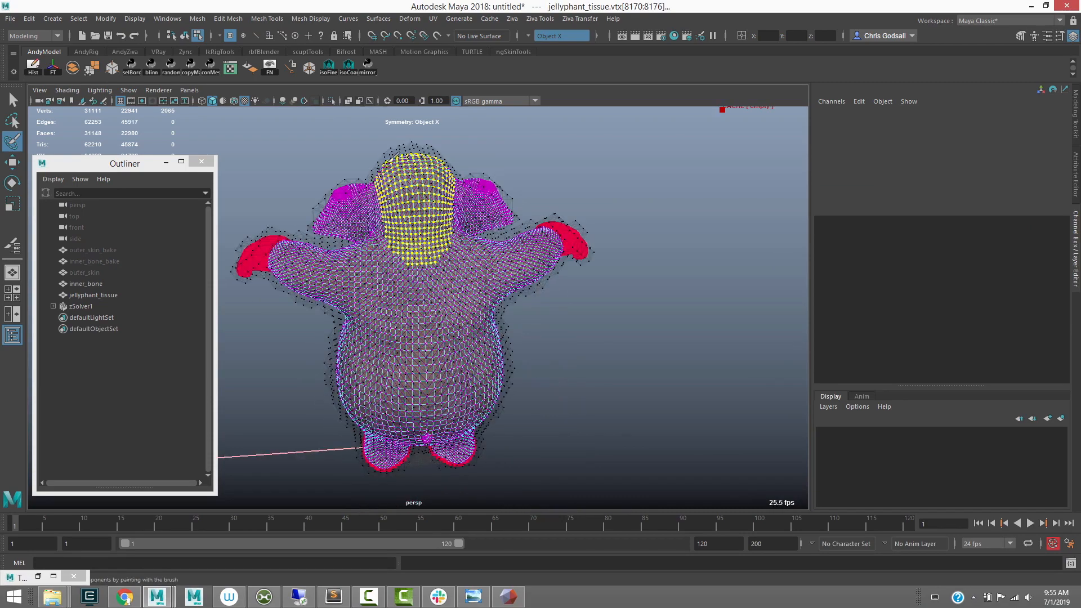
{"action": "left_click_drag", "start_coordinate": [521, 160], "coordinate": [460, 184], "text": "alt"}
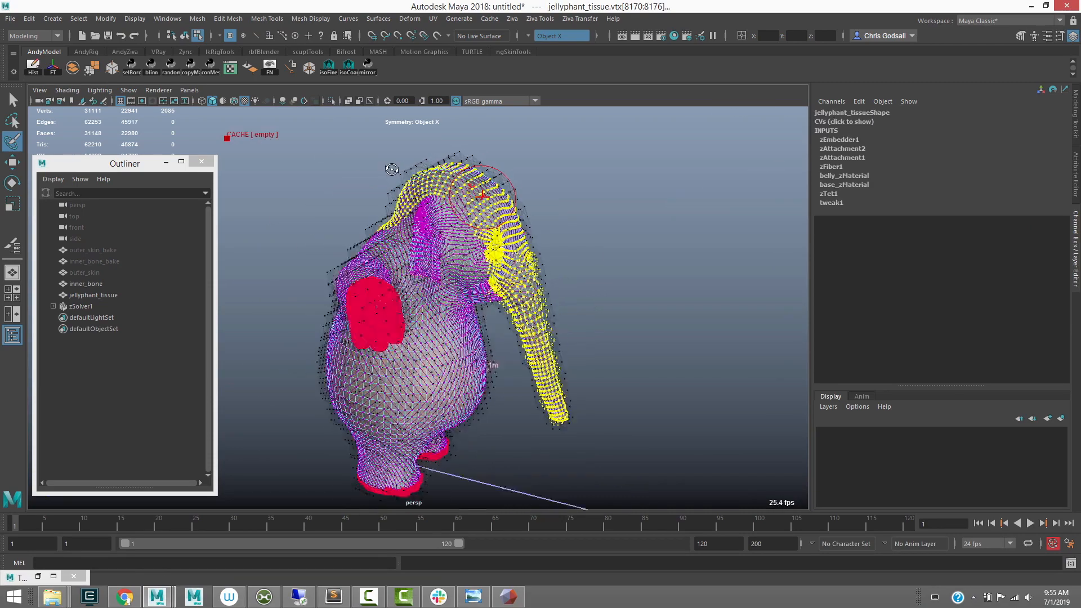
{"action": "mouse_move", "coordinate": [467, 203]}
{"action": "left_mouse_down"}
{"action": "mouse_move", "coordinate": [500, 250]}
{"action": "mouse_move", "coordinate": [456, 172]}
{"action": "left_mouse_up"}
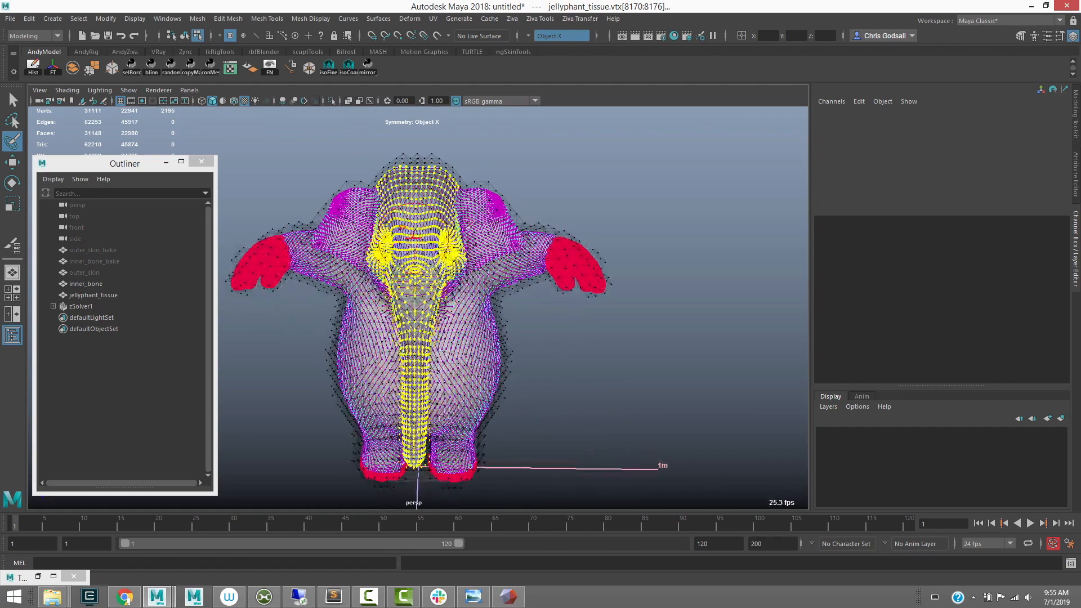
Flood the zTet1 weights of the selected head and trunk vertices with a value of 0
{"action": "left_click", "coordinate": [21, 250]}
{"action": "left_click", "coordinate": [37, 576]}
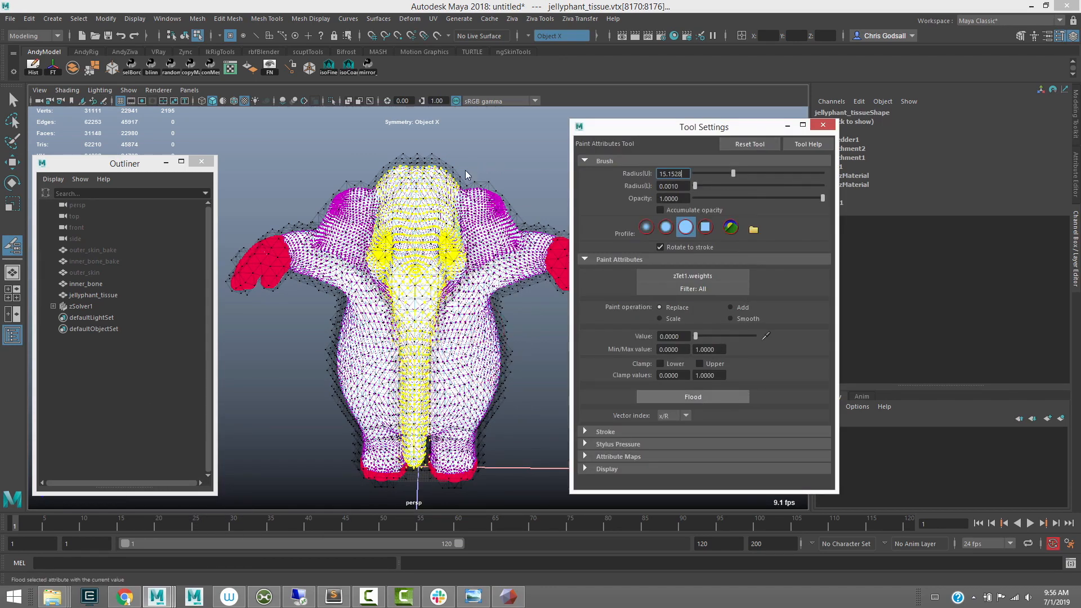
{"action": "left_click_drag", "start_coordinate": [343, 250], "coordinate": [509, 220], "text": "alt"}
{"action": "middle_click_drag", "start_coordinate": [509, 220], "coordinate": [425, 141], "text": "alt"}
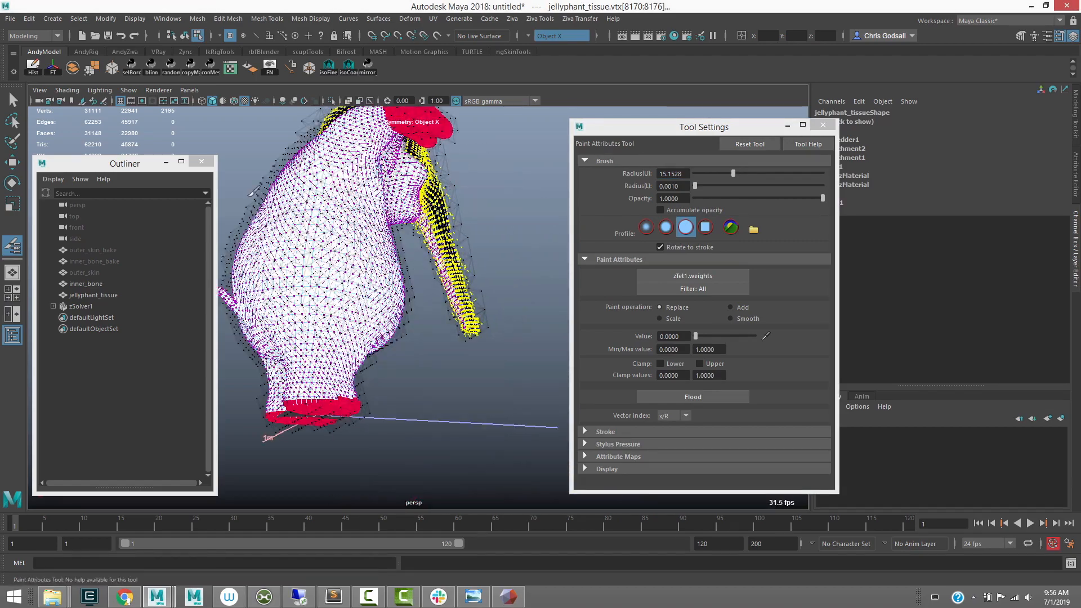
Clear the selection, paint-select the vertices along the side of the trunk and flood their zTet1 weights with 0
{"action": "left_click", "coordinate": [12, 101]}
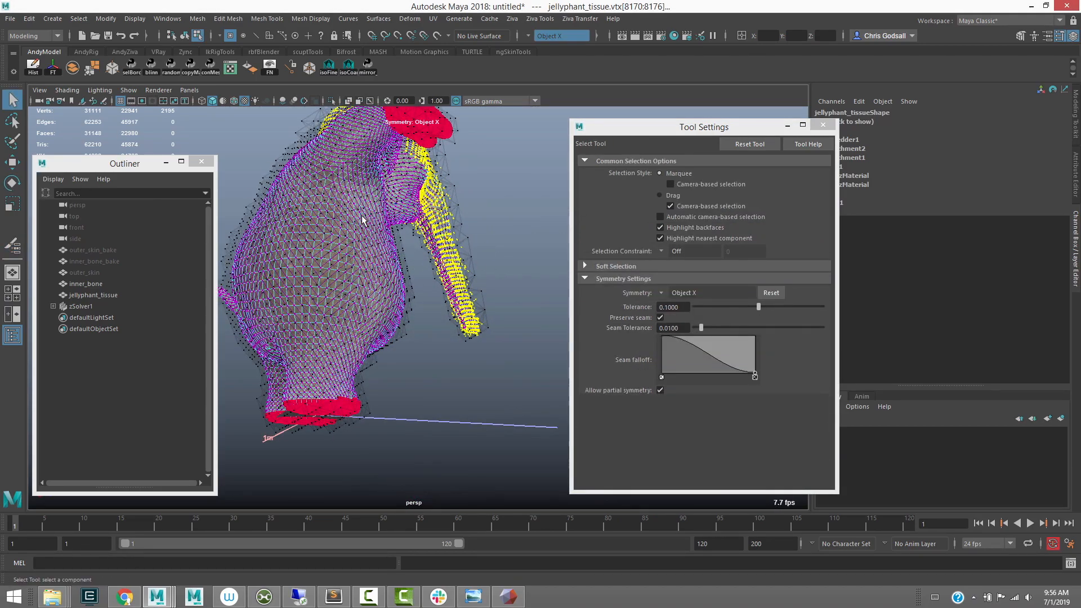
{"action": "left_click", "coordinate": [514, 194]}
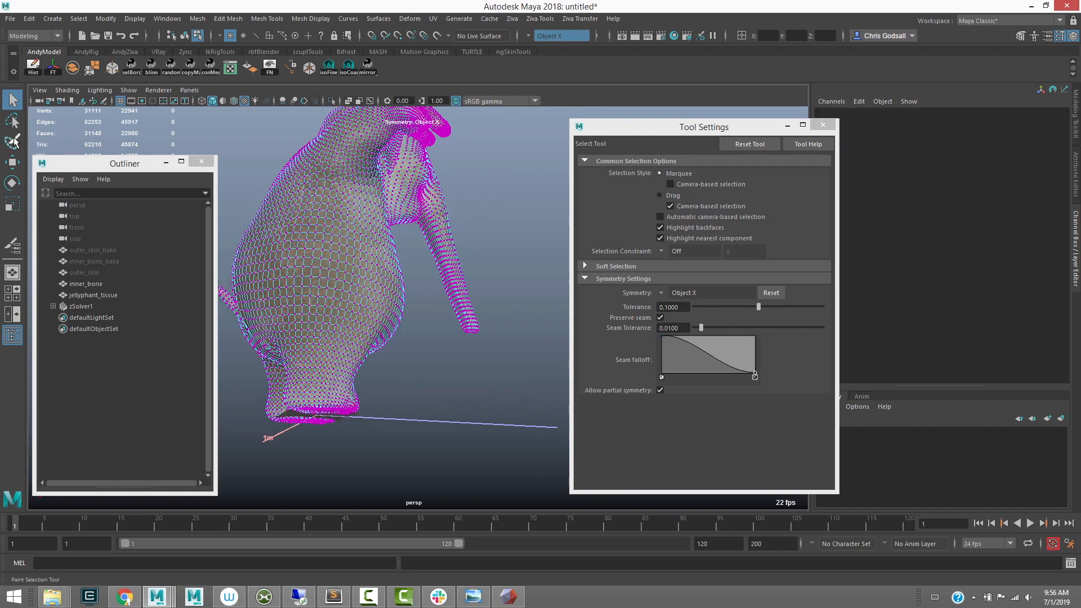
{"action": "left_click", "coordinate": [12, 141]}
{"action": "left_click_drag", "start_coordinate": [428, 225], "coordinate": [475, 354]}
{"action": "left_click", "coordinate": [12, 246]}
{"action": "left_click", "coordinate": [699, 397]}
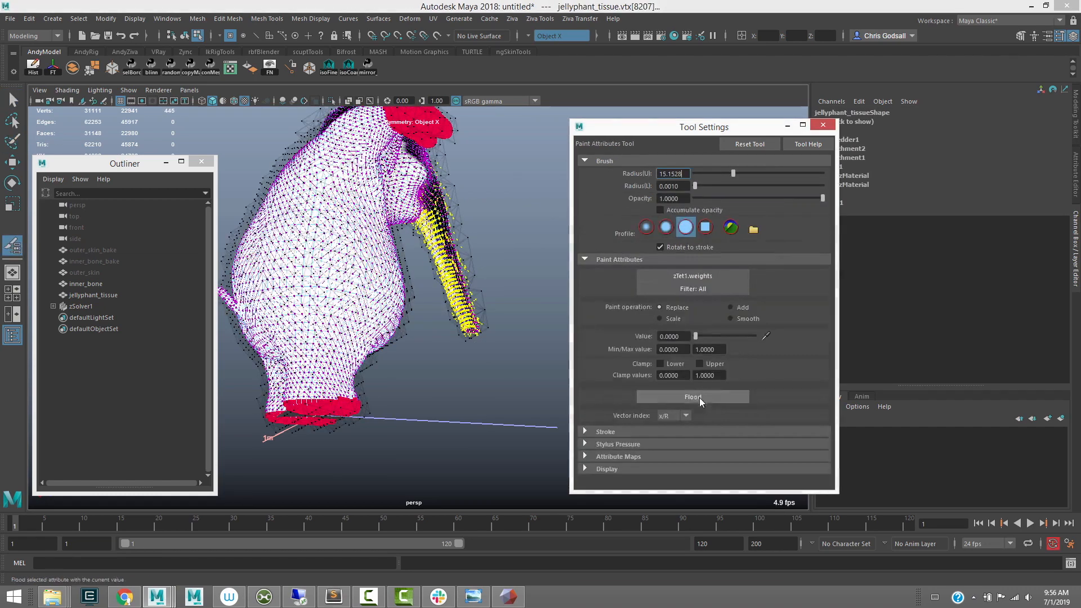
Clear the vertex selection, return to object mode and select the whole jellyphant_tissue mesh
{"action": "middle_click_drag", "start_coordinate": [487, 192], "coordinate": [505, 224], "text": "alt"}
{"action": "mouse_move", "coordinate": [505, 224]}
{"action": "left_mouse_down", "text": "alt"}
{"action": "mouse_move", "coordinate": [519, 210]}
{"action": "mouse_move", "coordinate": [495, 206]}
{"action": "left_mouse_up", "text": "alt"}
{"action": "key", "text": "q"}
{"action": "left_click", "coordinate": [536, 204]}
{"action": "right_click_drag", "start_coordinate": [435, 193], "coordinate": [442, 191]}
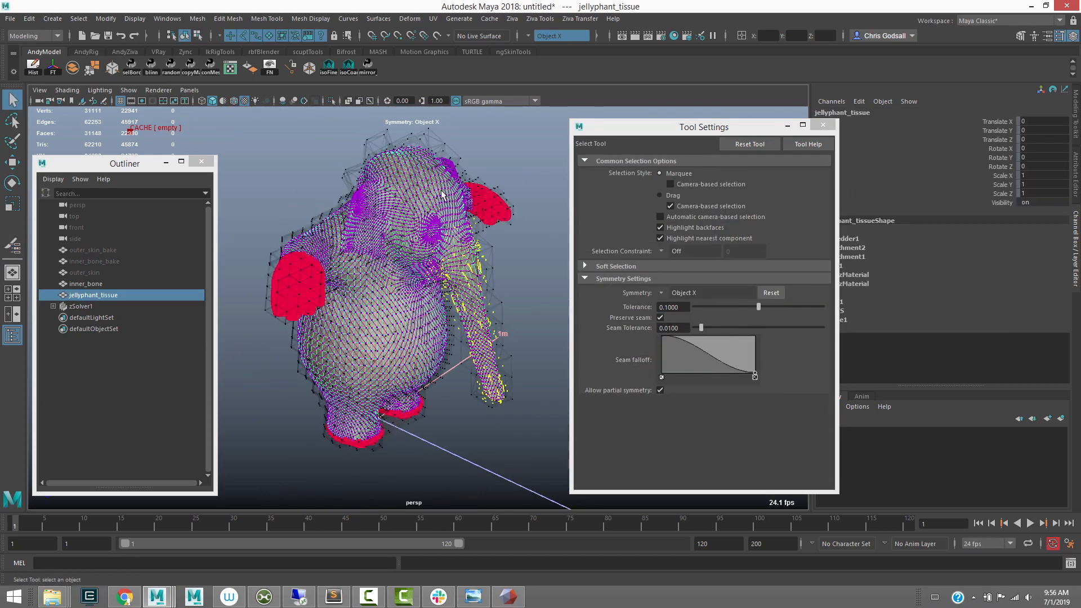
{"action": "left_click", "coordinate": [441, 190]}
{"action": "left_click", "coordinate": [535, 157]}
{"action": "left_click_drag", "start_coordinate": [535, 157], "coordinate": [554, 138], "text": "alt"}
{"action": "left_click", "coordinate": [475, 170]}
{"action": "middle_click_drag", "start_coordinate": [507, 169], "coordinate": [510, 182], "text": "alt"}
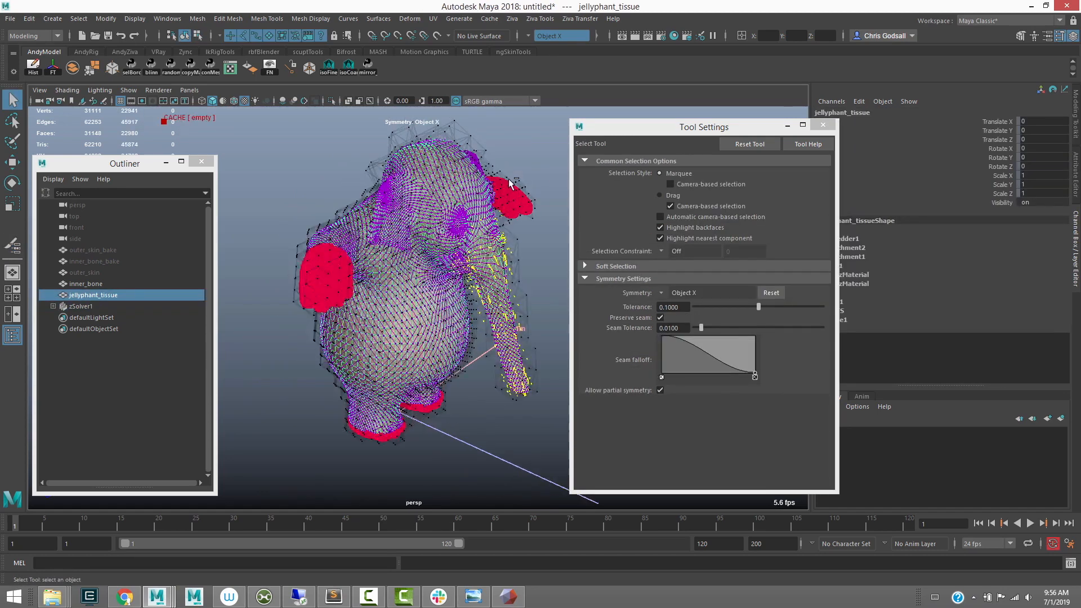
Isolate jellyphant_tissue in the view and select all vertices of its outer shell
{"action": "key", "text": "ctrl+1"}
{"action": "left_click_drag", "start_coordinate": [519, 166], "coordinate": [454, 171], "text": "alt"}
{"action": "right_click_drag", "start_coordinate": [455, 171], "coordinate": [470, 211]}
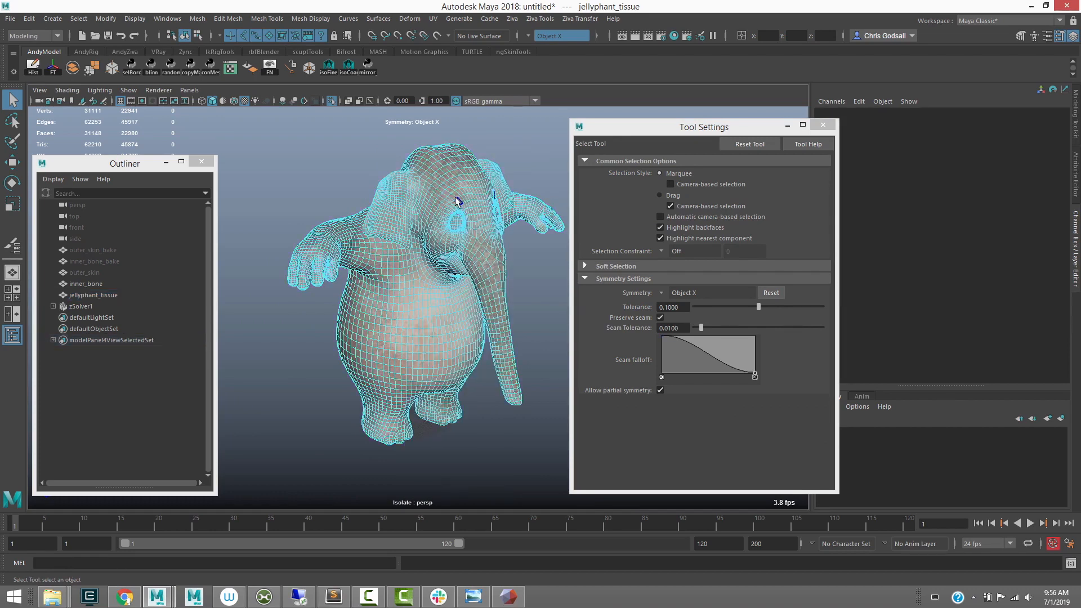
{"action": "left_click_drag", "start_coordinate": [454, 192], "coordinate": [454, 200], "text": "alt"}
{"action": "right_click_drag", "start_coordinate": [428, 188], "coordinate": [380, 203], "text": "ctrl"}
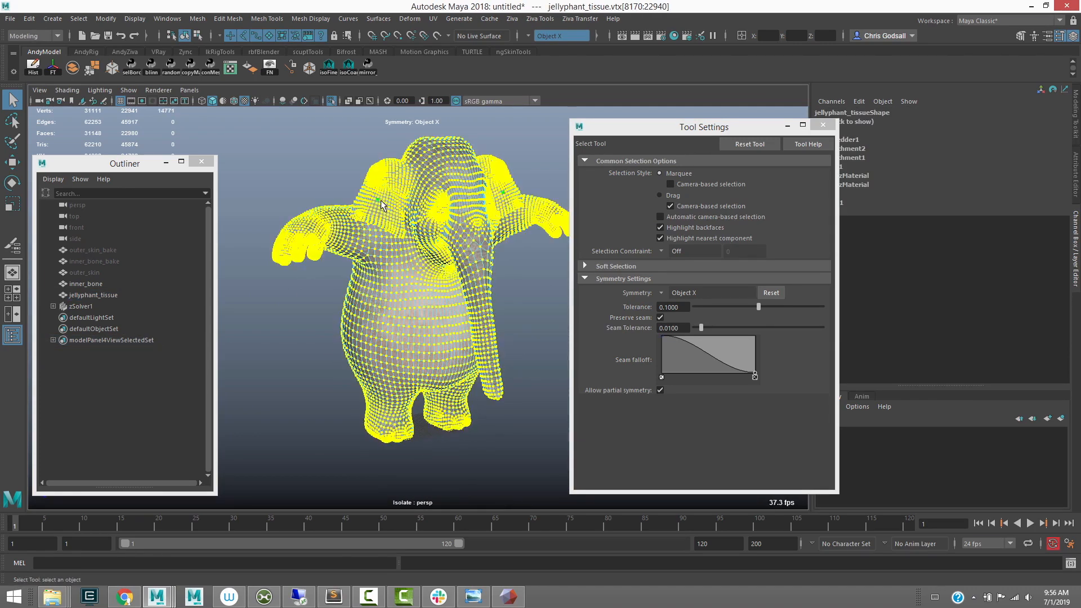
{"action": "scroll", "coordinate": [434, 208], "scroll_direction": "down", "scroll_amount": 2}
{"action": "scroll", "coordinate": [365, 221], "scroll_direction": "down", "scroll_amount": 1}
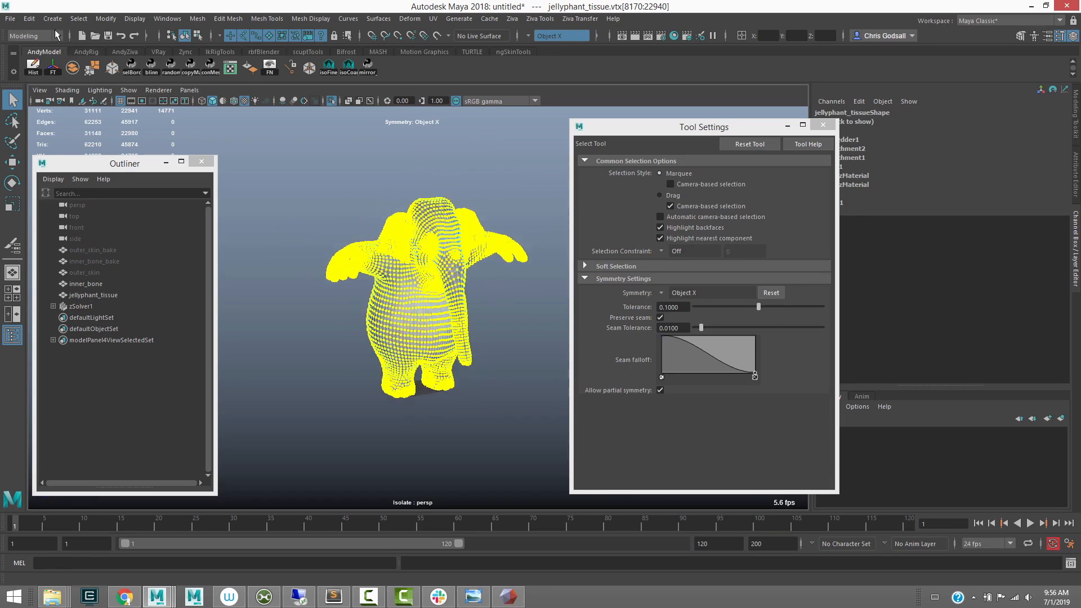
Invert the vertex selection and isolate only the inner shell of the tissue
{"action": "key", "text": "ctrl+shift+i"}
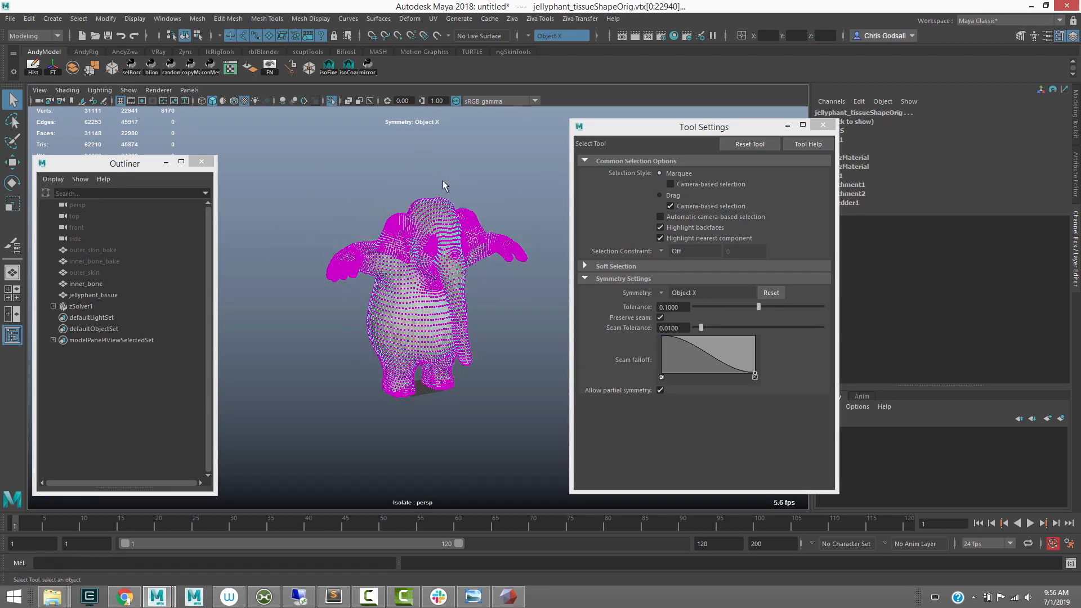
{"action": "key", "text": "ctrl+1"}
{"action": "key", "text": "ctrl+1"}
{"action": "right_click_drag", "start_coordinate": [333, 269], "coordinate": [468, 263], "text": "alt"}
Paint-select the head vertices of the tissue's inner shell and flood their zTet1 weights with 0
{"action": "right_click_drag", "start_coordinate": [423, 235], "coordinate": [452, 222]}
{"action": "key", "text": "y"}
{"action": "mouse_move", "coordinate": [453, 225]}
{"action": "left_mouse_down"}
{"action": "mouse_move", "coordinate": [448, 203]}
{"action": "mouse_move", "coordinate": [435, 228]}
{"action": "mouse_move", "coordinate": [414, 188]}
{"action": "mouse_move", "coordinate": [360, 223]}
{"action": "left_mouse_up"}
{"action": "mouse_move", "coordinate": [414, 216]}
{"action": "left_mouse_down"}
{"action": "mouse_move", "coordinate": [451, 213]}
{"action": "mouse_move", "coordinate": [457, 226]}
{"action": "left_mouse_up"}
{"action": "left_click_drag", "start_coordinate": [461, 214], "coordinate": [521, 207], "text": "alt"}
{"action": "left_click", "coordinate": [14, 246]}
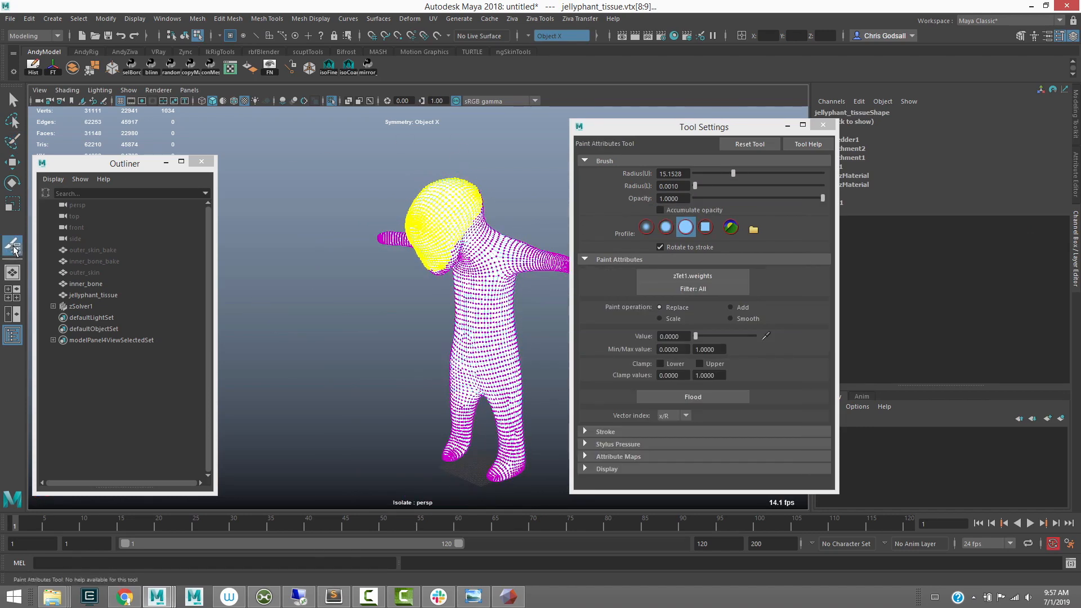
{"action": "left_click", "coordinate": [704, 399]}
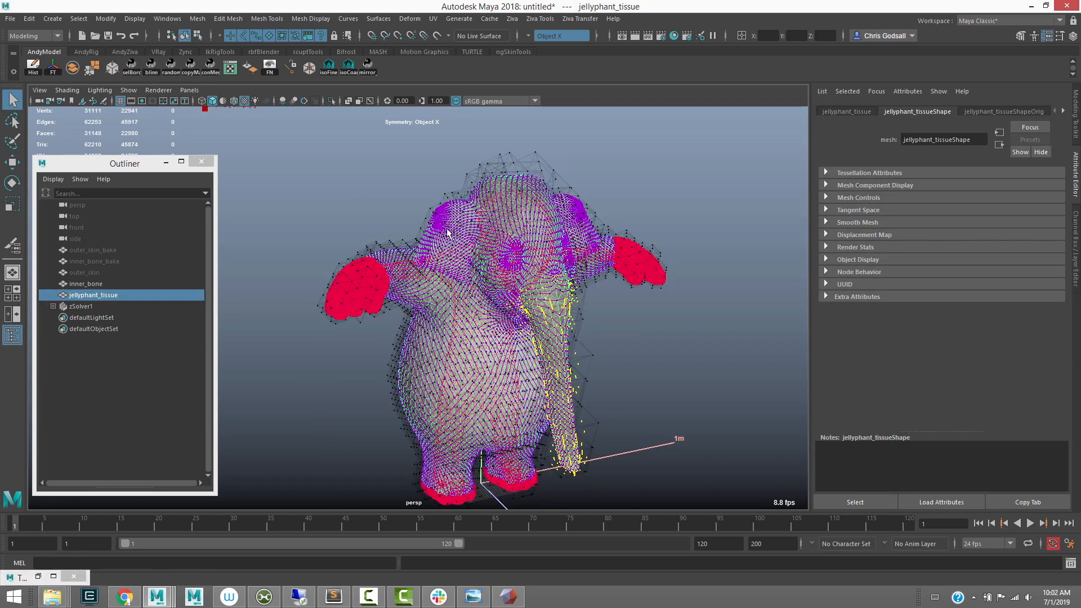
Isolate jellyphant_tissue together with zSolver1 in the view and clear the selection
{"action": "middle_click_drag", "start_coordinate": [408, 200], "coordinate": [404, 187], "text": "alt"}
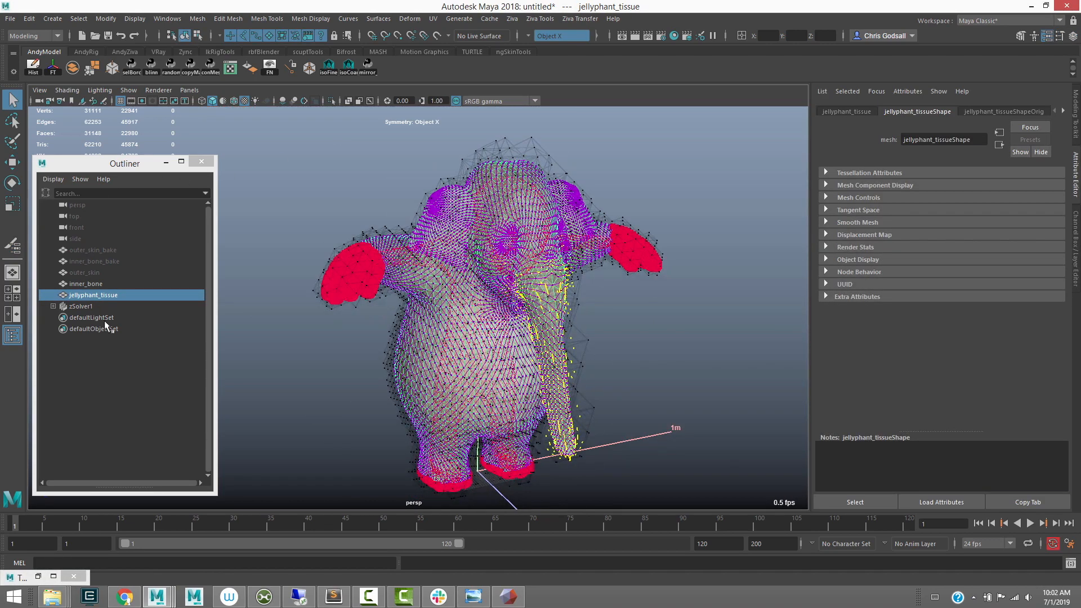
{"action": "left_click", "coordinate": [81, 306], "text": "ctrl"}
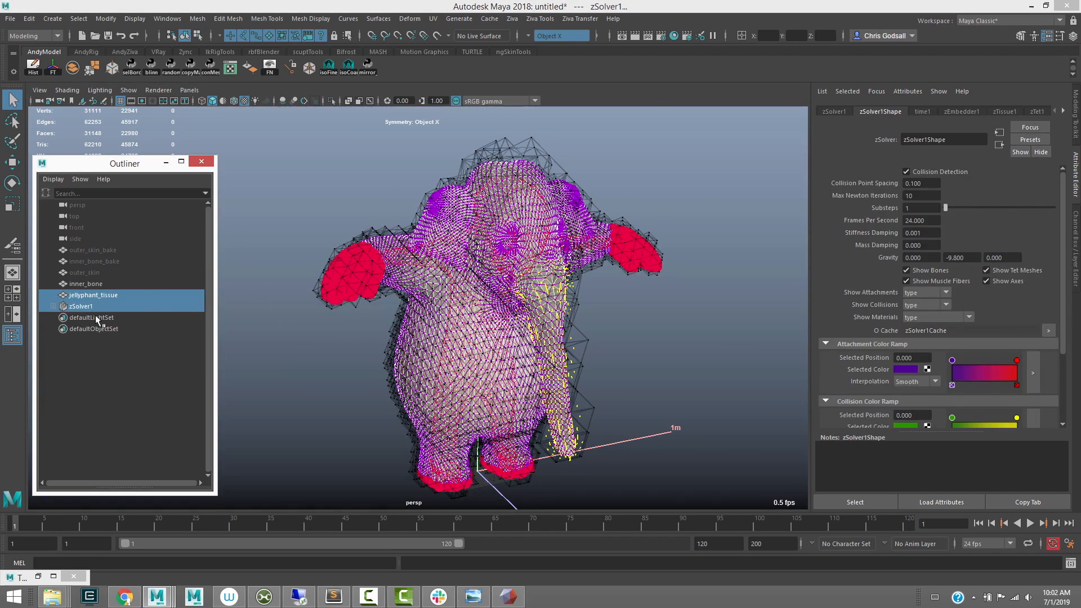
{"action": "key", "text": "ctrl+1"}
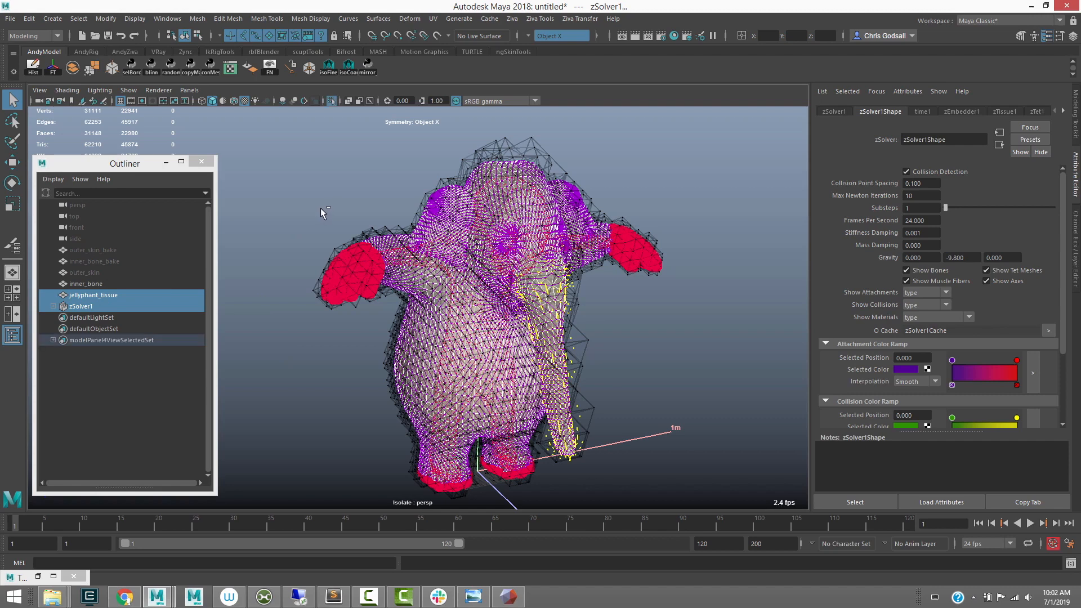
{"action": "left_click", "coordinate": [317, 209]}
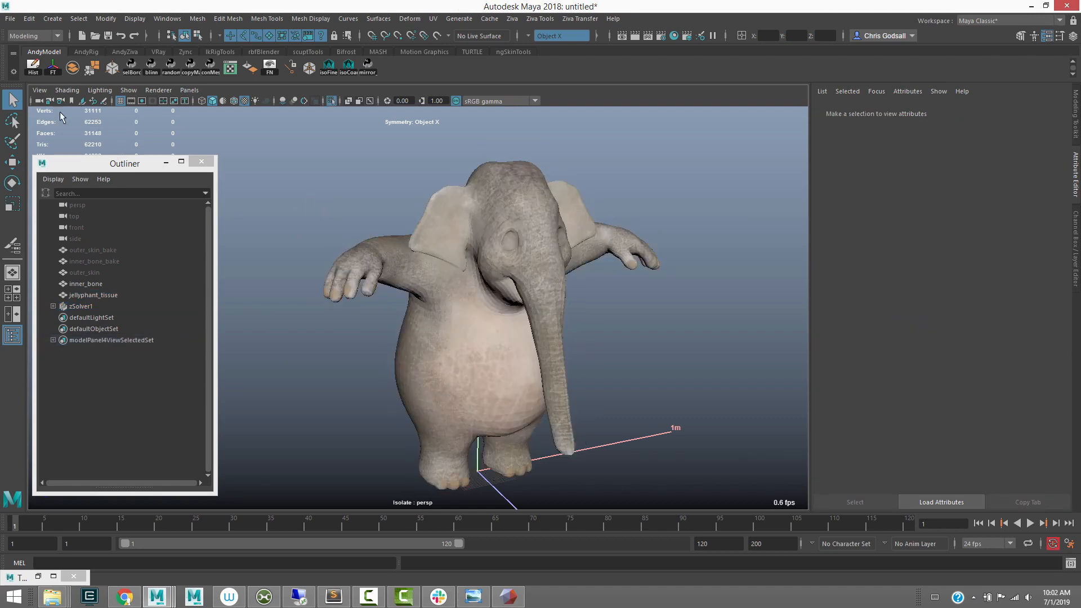
Set the persp camera's Near Clip Plane to 50 to cut into the elephant's head
{"action": "left_click", "coordinate": [40, 90]}
{"action": "left_click", "coordinate": [133, 100]}
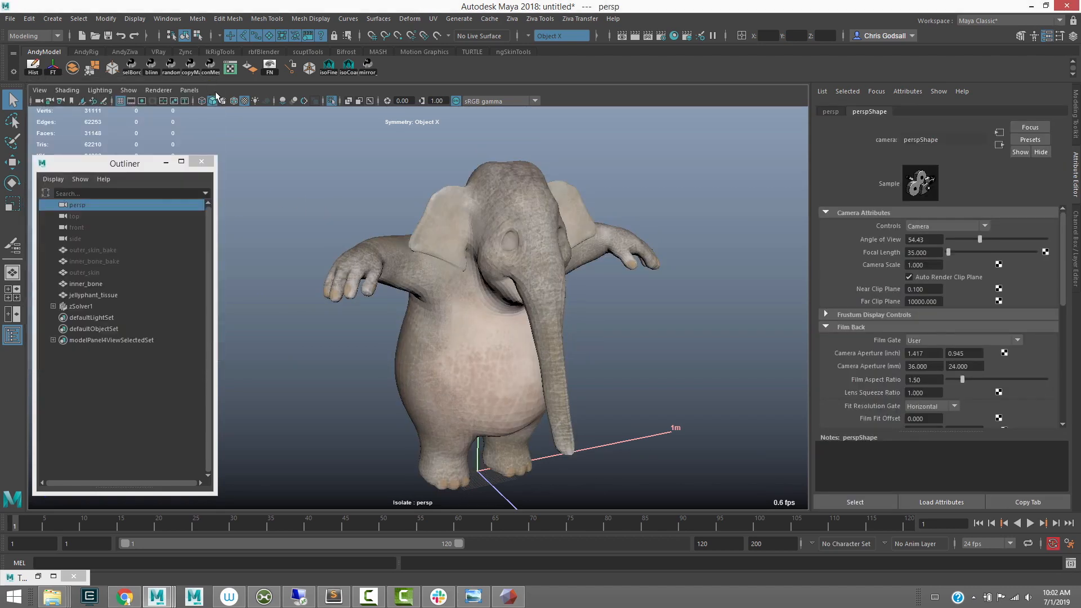
{"action": "left_click", "coordinate": [924, 289]}
{"action": "left_click_drag", "start_coordinate": [504, 293], "coordinate": [492, 342], "text": "alt"}
{"action": "right_click_drag", "start_coordinate": [491, 343], "coordinate": [777, 333], "text": "alt"}
{"action": "middle_click_drag", "start_coordinate": [776, 333], "coordinate": [546, 315], "text": "alt"}
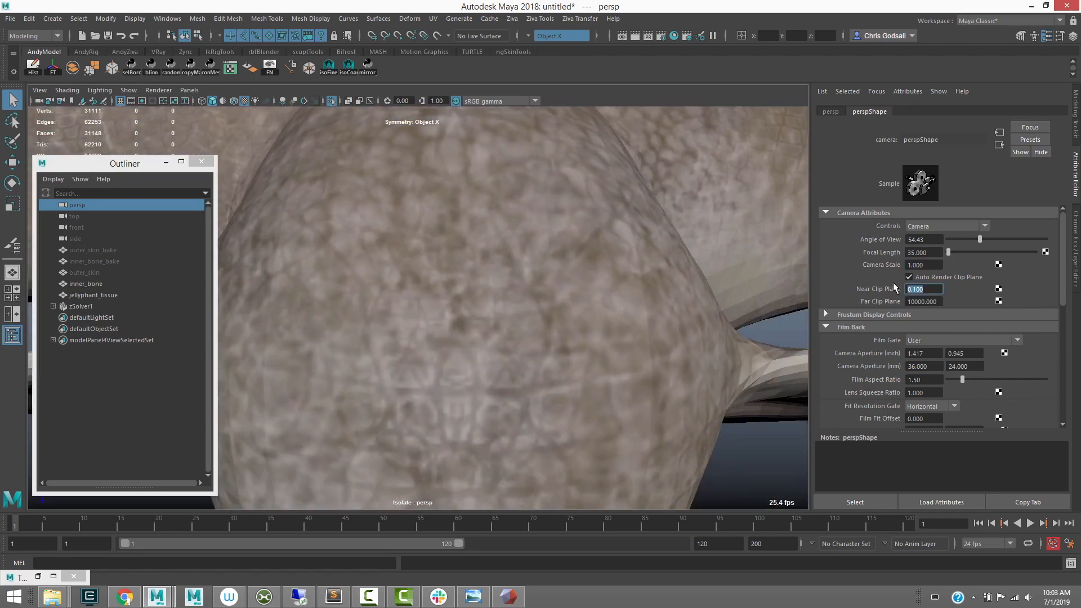
{"action": "type", "text": "50"}
{"action": "key", "text": "Return"}
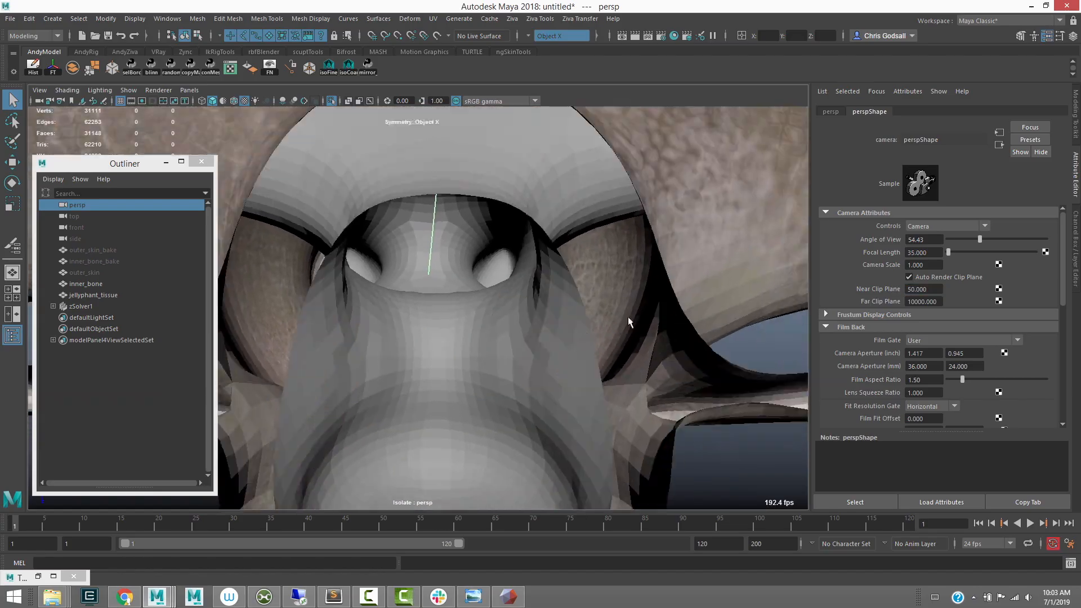
Select jellyphant_tissue and examine the tets and attachments inside the clipped head
{"action": "left_click", "coordinate": [651, 325]}
{"action": "left_click_drag", "start_coordinate": [610, 302], "coordinate": [494, 330], "text": "alt"}
{"action": "left_click_drag", "start_coordinate": [411, 258], "coordinate": [488, 168], "text": "alt"}
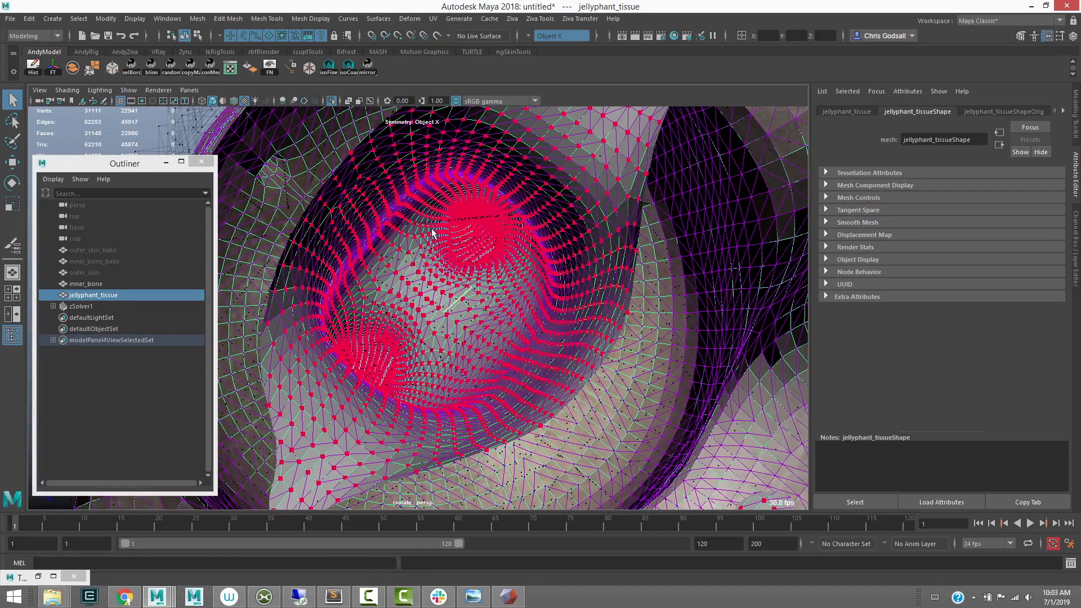
{"action": "left_click_drag", "start_coordinate": [498, 231], "coordinate": [487, 149], "text": "alt"}
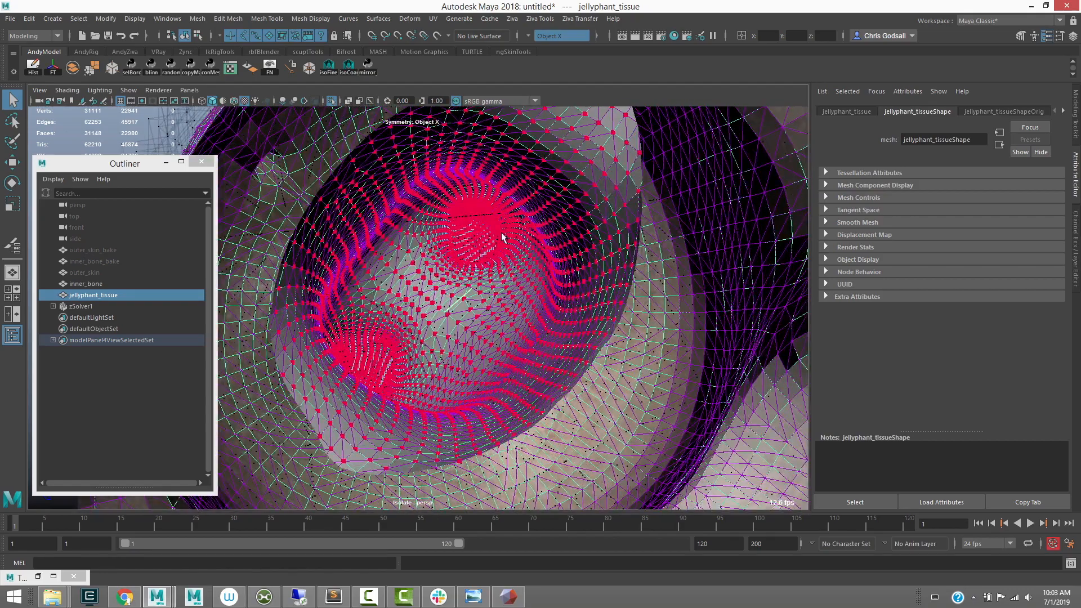
{"action": "left_click_drag", "start_coordinate": [573, 255], "coordinate": [590, 254], "text": "alt"}
{"action": "right_click_drag", "start_coordinate": [589, 251], "coordinate": [1071, 228], "text": "alt"}
Set zTet1's Fill Interior to Empty Cavities and inspect the inside of the head
{"action": "left_click", "coordinate": [1075, 242]}
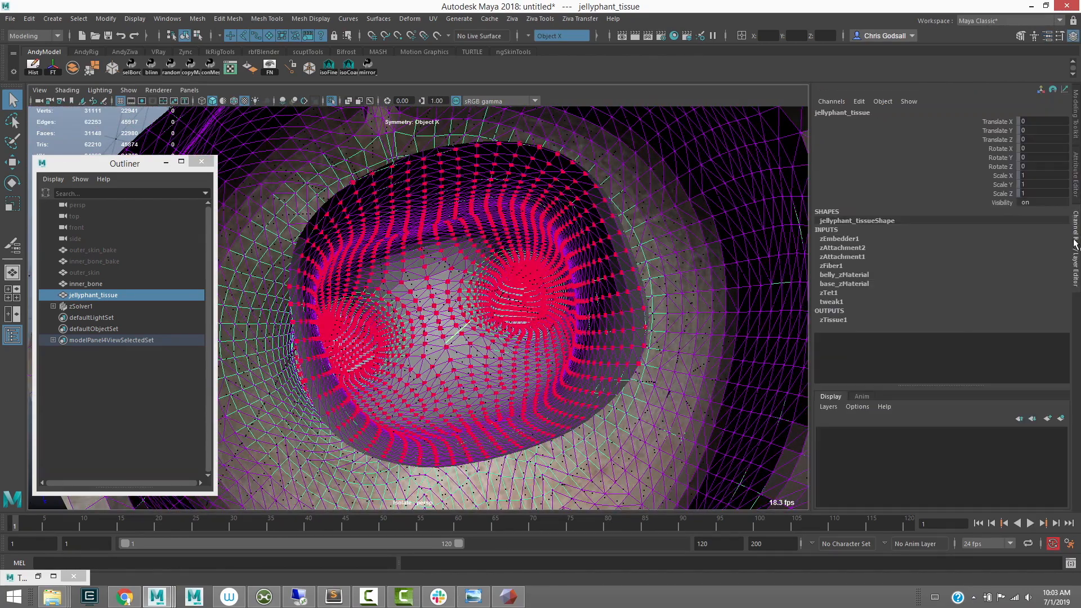
{"action": "left_click", "coordinate": [829, 294]}
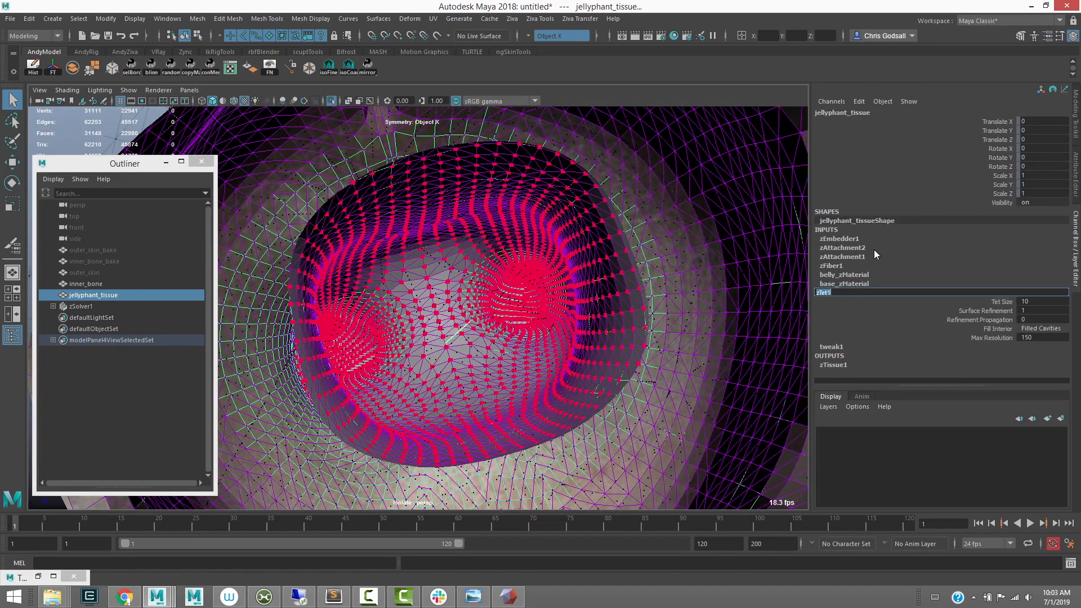
{"action": "left_click", "coordinate": [1031, 331]}
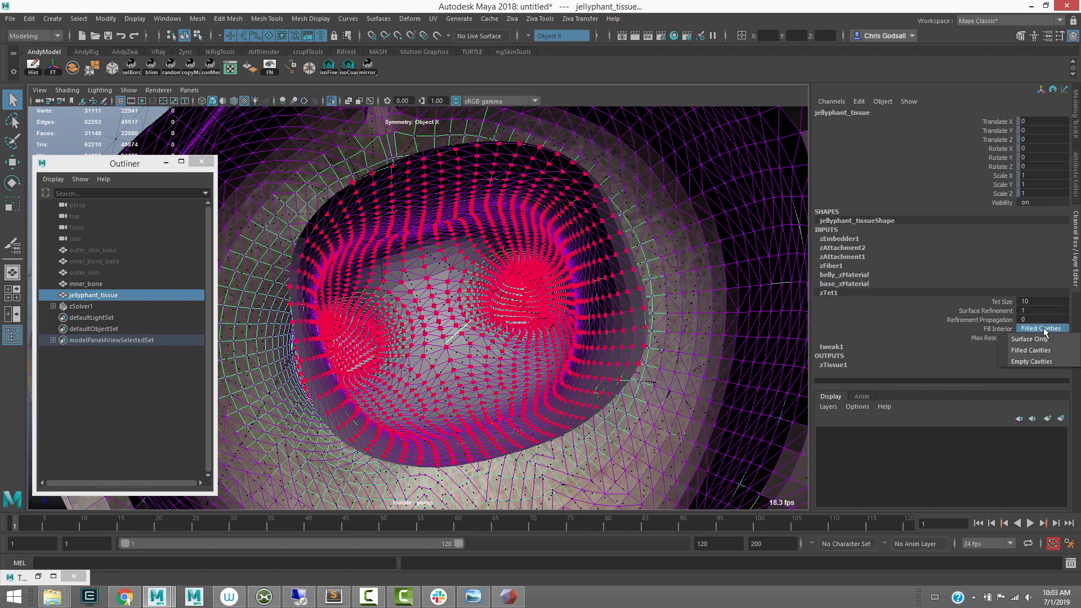
{"action": "left_click", "coordinate": [1051, 370]}
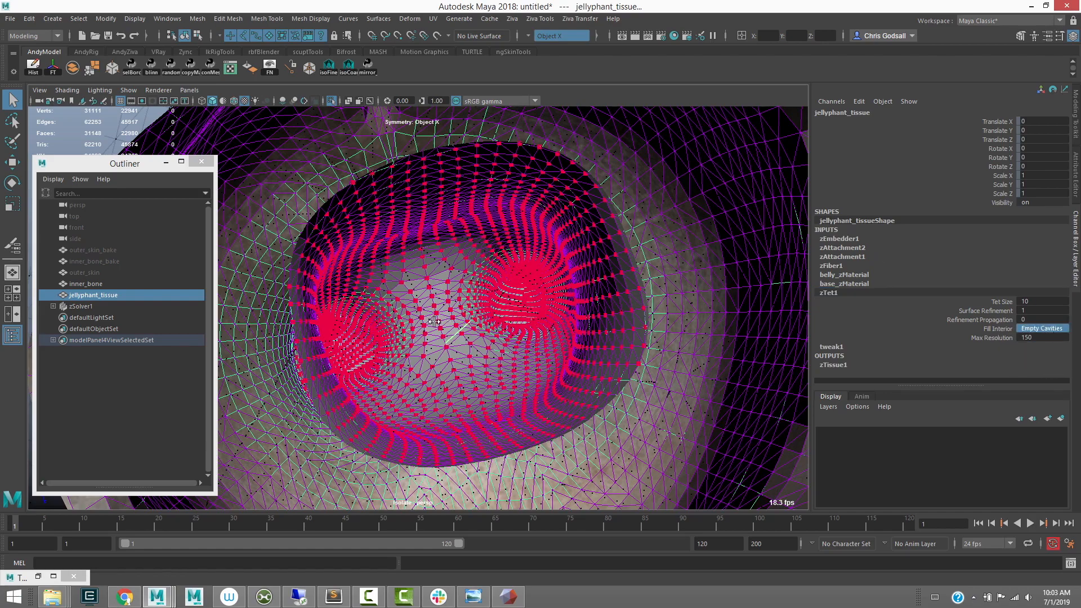
{"action": "left_click_drag", "start_coordinate": [435, 322], "coordinate": [507, 206], "text": "alt"}
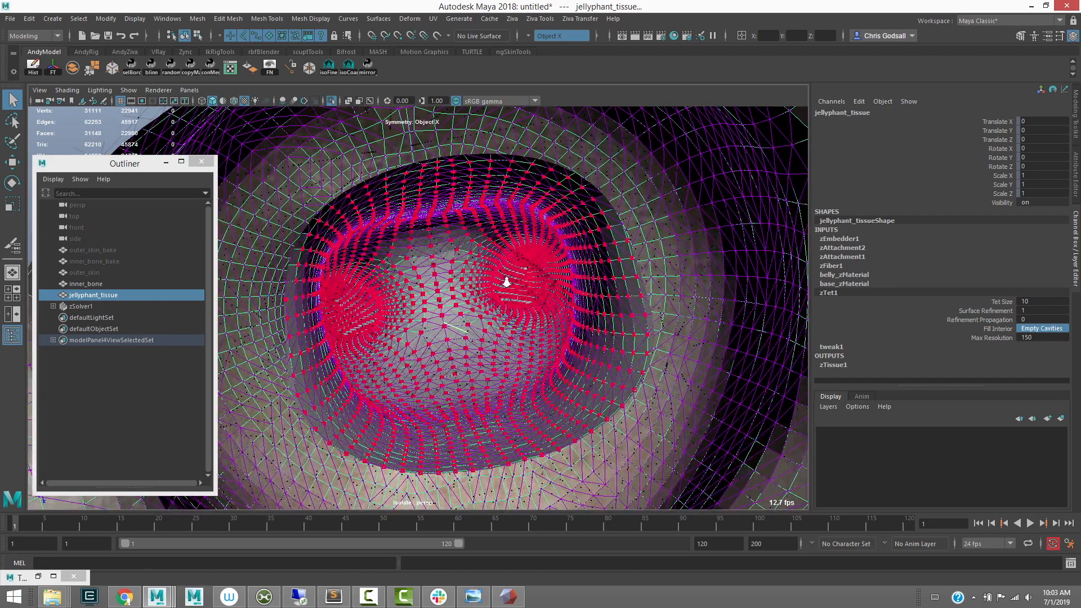
{"action": "right_click_drag", "start_coordinate": [520, 286], "coordinate": [489, 282], "text": "alt"}
{"action": "left_click_drag", "start_coordinate": [527, 282], "coordinate": [554, 268], "text": "alt"}
{"action": "right_click_drag", "start_coordinate": [527, 254], "coordinate": [282, 286], "text": "alt"}
{"action": "left_click_drag", "start_coordinate": [434, 267], "coordinate": [562, 276], "text": "alt"}
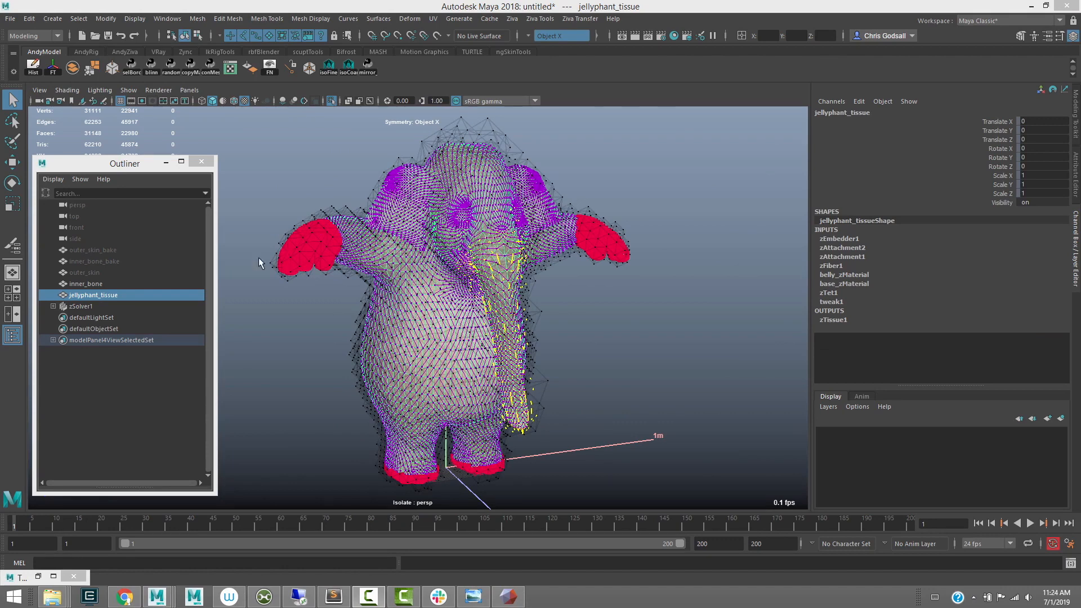
Select zSolver1 and open its Substeps value for editing
{"action": "left_click", "coordinate": [86, 306]}
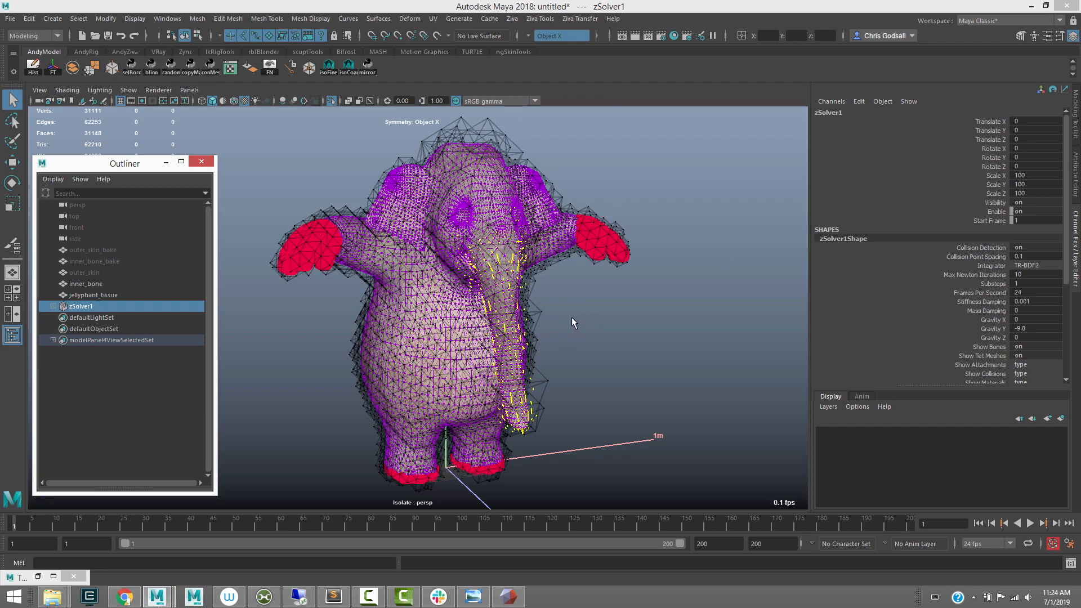
{"action": "double_click", "coordinate": [1050, 284]}
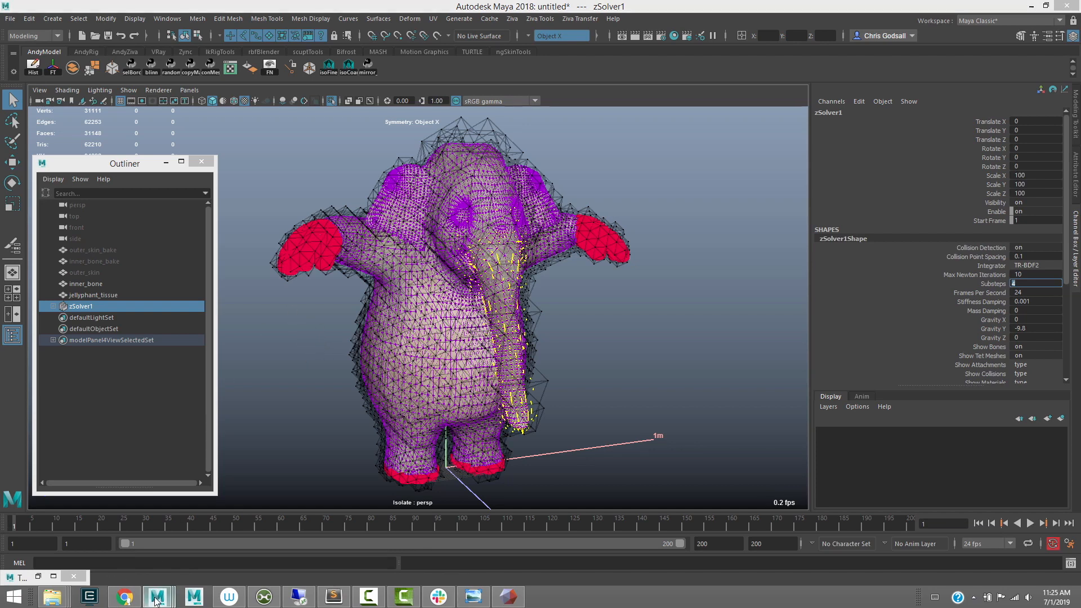
Play the side_by_side.mb scene and compare the motion of the two elephants
{"action": "mouse_move", "coordinate": [157, 596]}
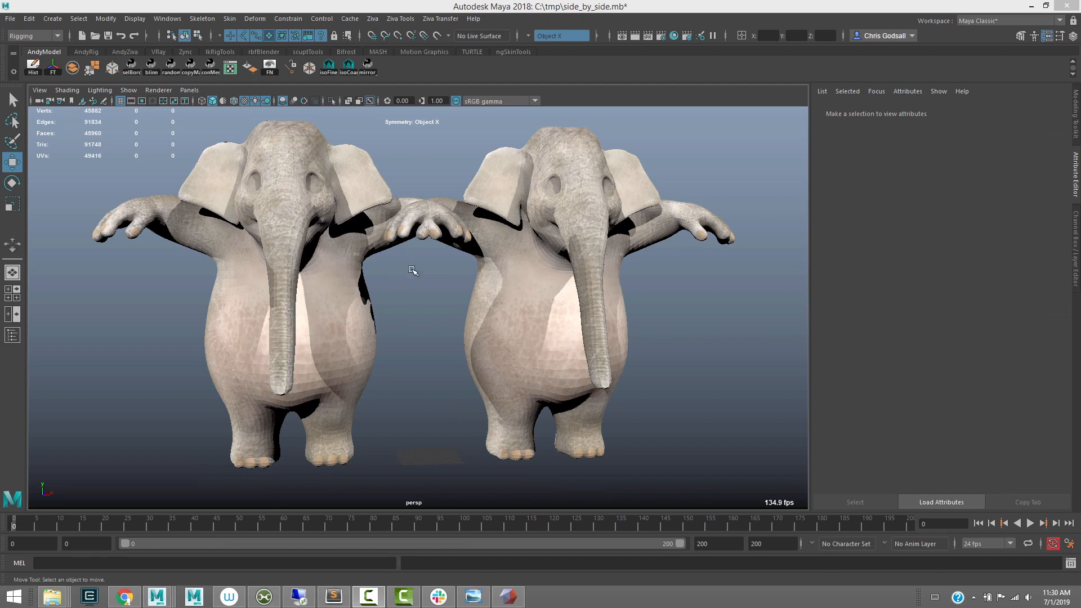
{"action": "left_click", "coordinate": [1030, 522]}
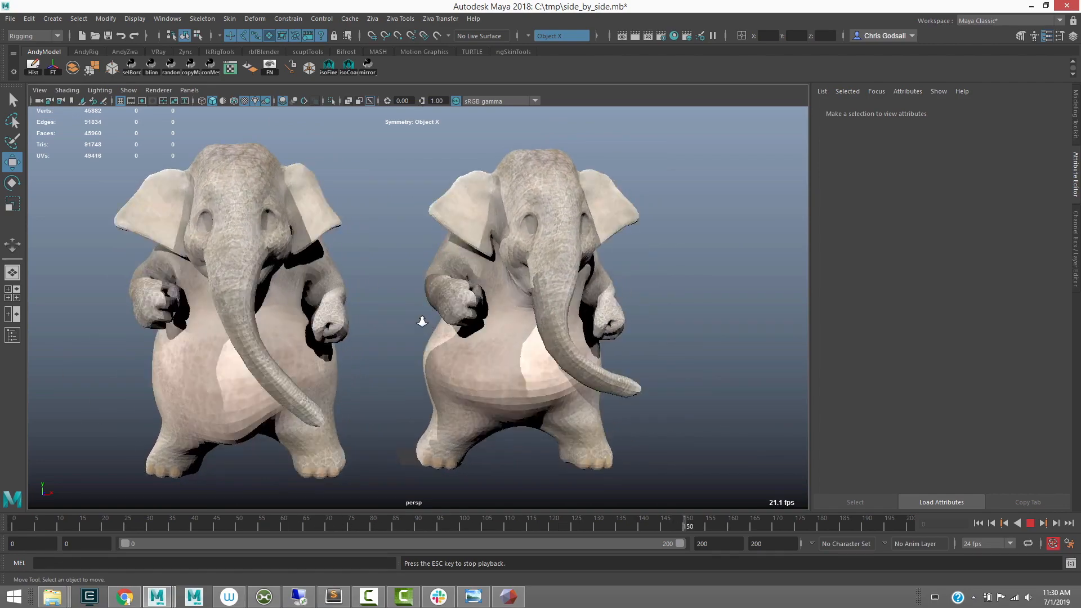
{"action": "left_click_drag", "start_coordinate": [393, 313], "coordinate": [584, 340], "text": "alt"}
{"action": "middle_click_drag", "start_coordinate": [463, 312], "coordinate": [461, 309], "text": "alt"}
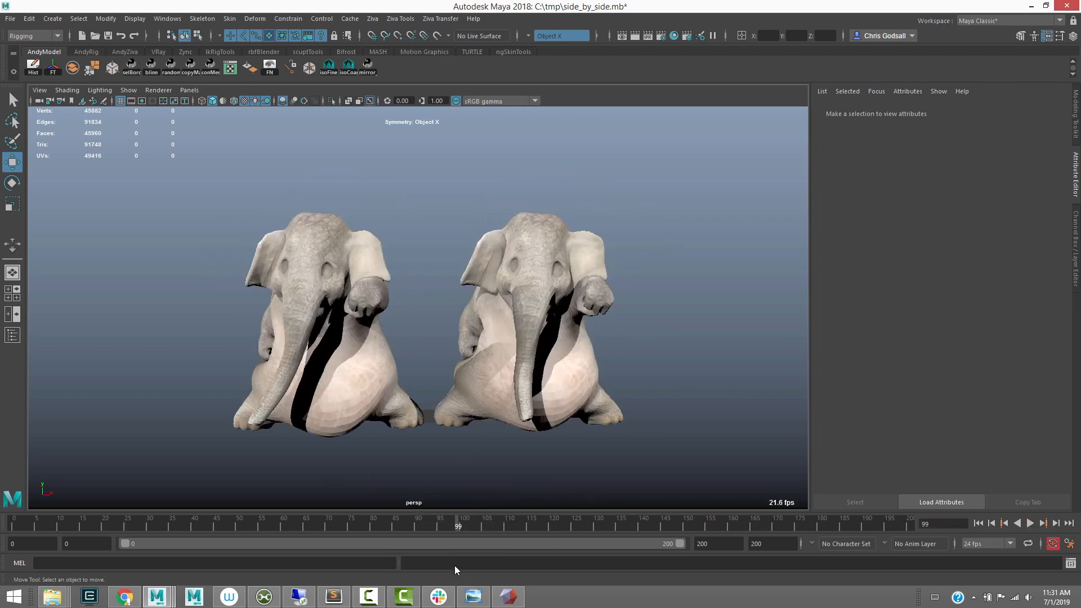
{"action": "left_click", "coordinate": [472, 596]}
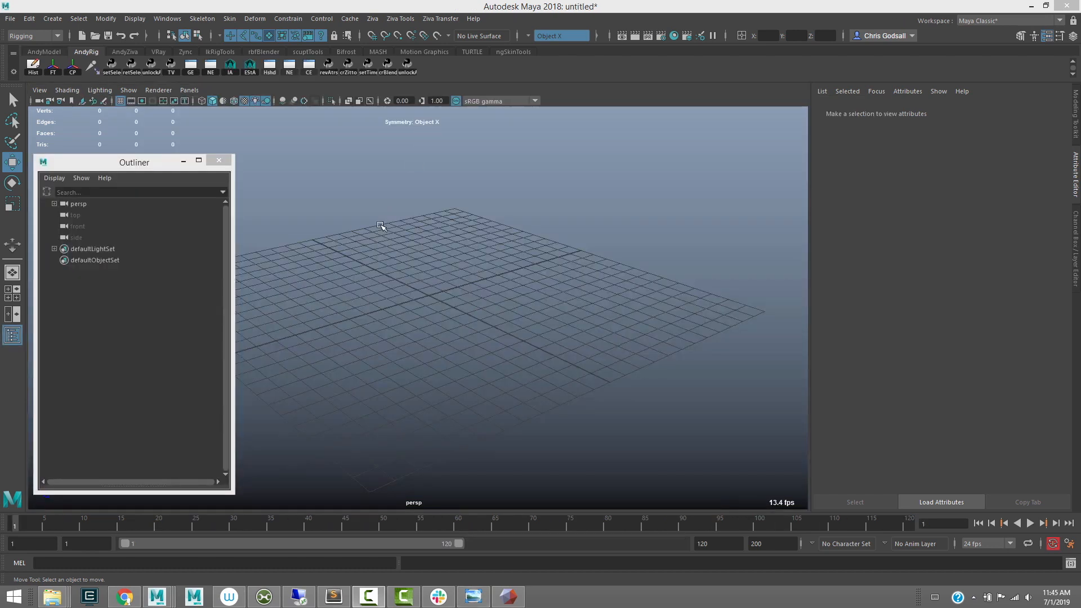
{"action": "left_click_drag", "start_coordinate": [403, 284], "coordinate": [411, 264], "text": "alt"}
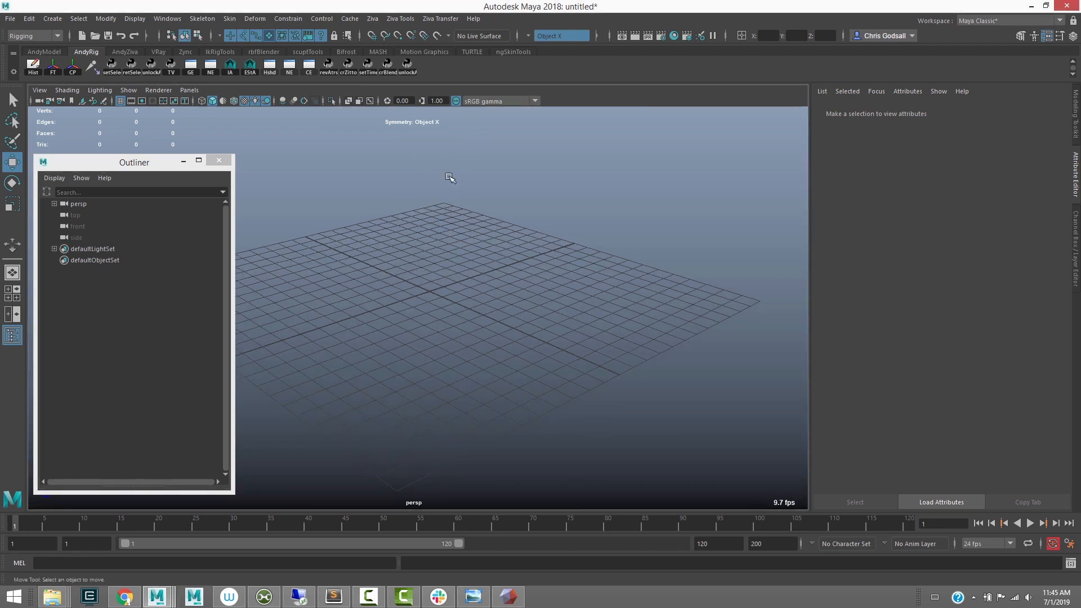
Import the Alembic cache bake.0002.abc from the martial_arts simulation folder
{"action": "left_click", "coordinate": [355, 23]}
{"action": "mouse_move", "coordinate": [405, 37]}
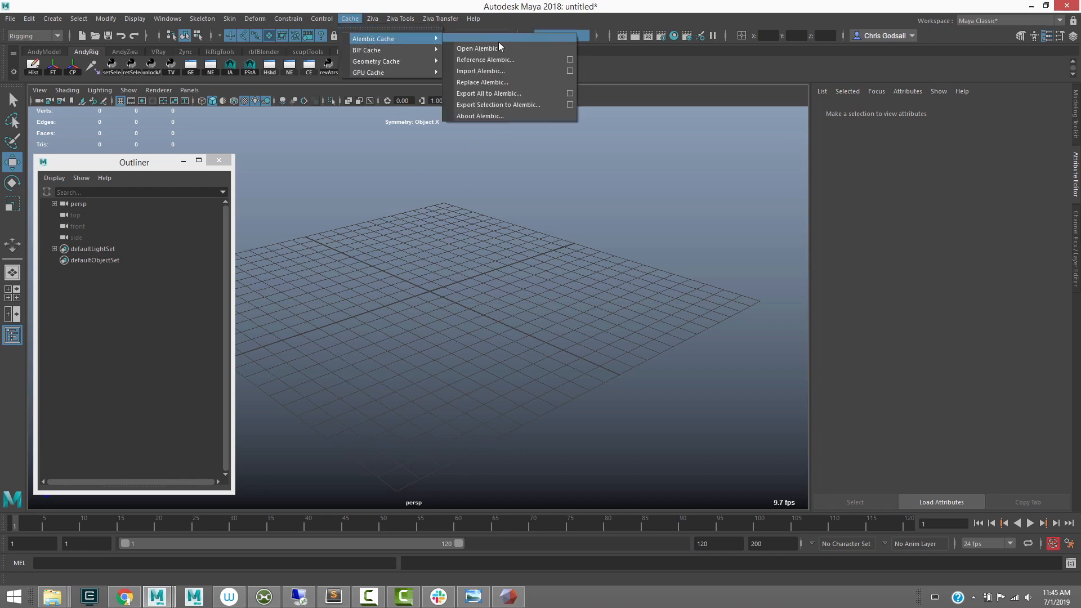
{"action": "left_click", "coordinate": [499, 68]}
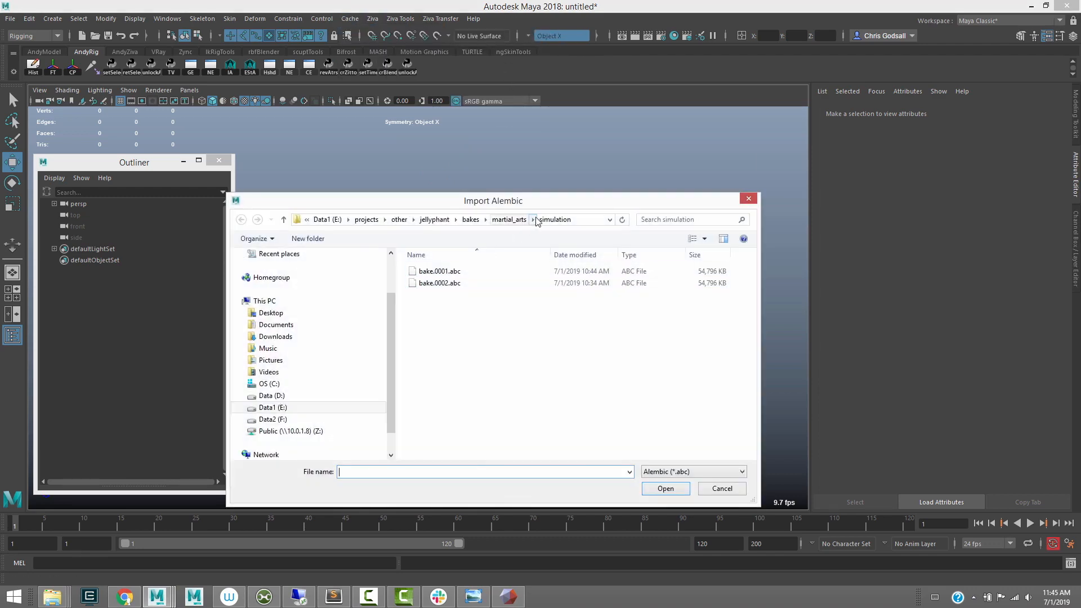
{"action": "left_click", "coordinate": [439, 283]}
{"action": "left_click", "coordinate": [666, 488]}
Import the first Alembic bake from the outer_skincluster folder under martial_arts
{"action": "left_click", "coordinate": [349, 18]}
{"action": "mouse_move", "coordinate": [396, 39]}
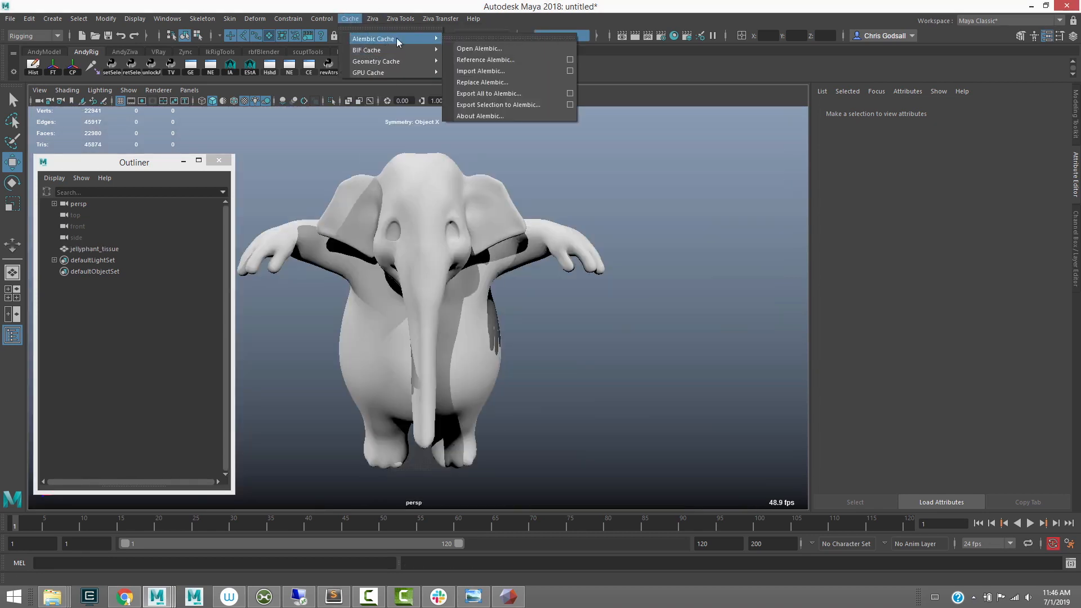
{"action": "left_click", "coordinate": [512, 71]}
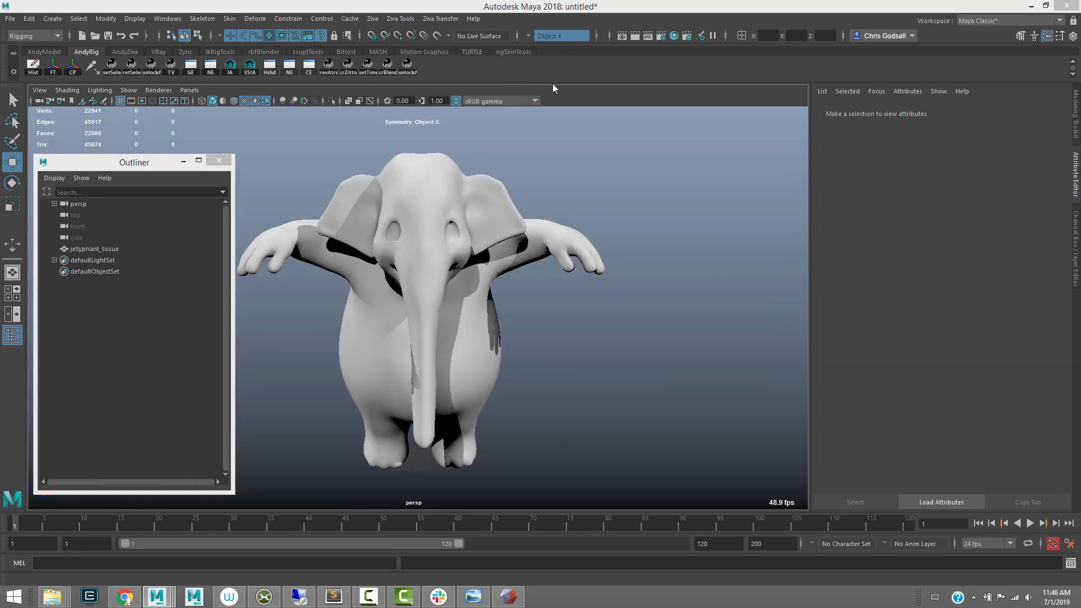
{"action": "left_click", "coordinate": [509, 219]}
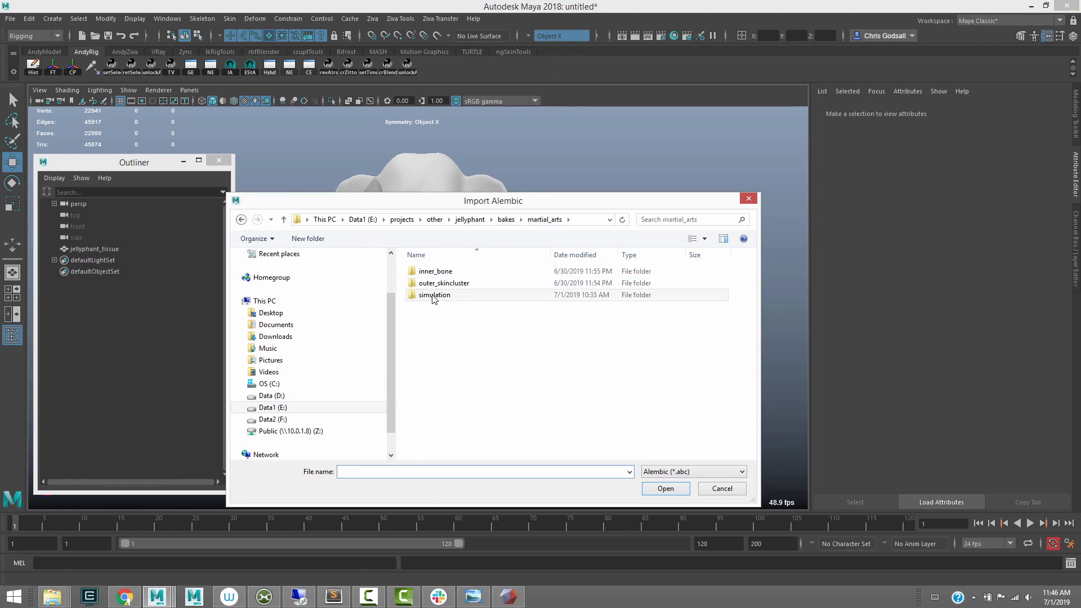
{"action": "double_click", "coordinate": [445, 283]}
{"action": "left_click", "coordinate": [458, 271]}
{"action": "left_click", "coordinate": [664, 488]}
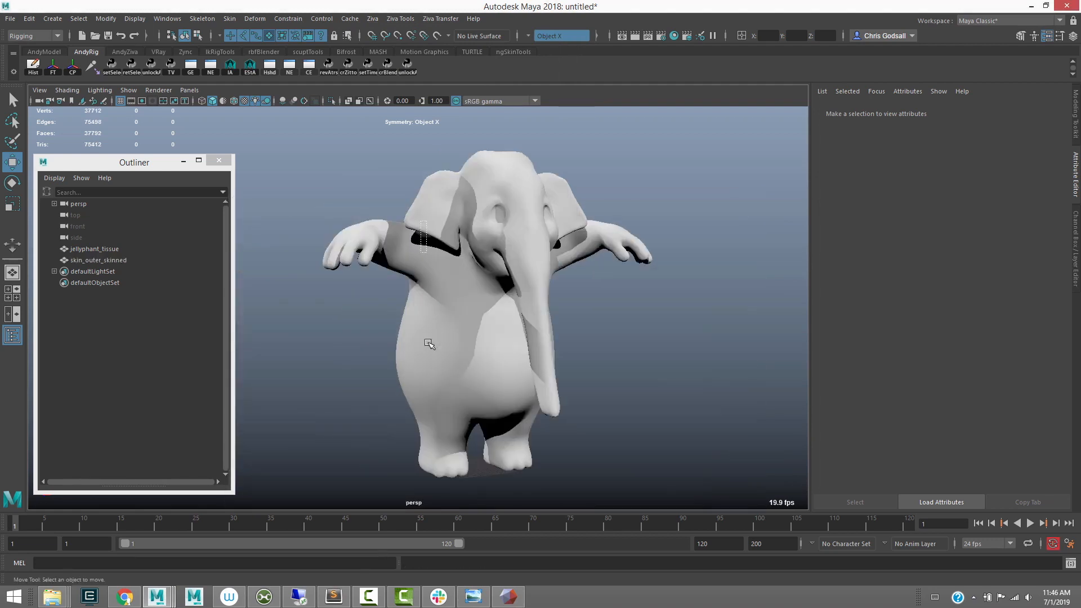
Show the elephants with their skin texture and move jellyphant_tissue about 75 units along X, beside the skinned mesh
{"action": "right_click_drag", "start_coordinate": [423, 255], "coordinate": [510, 575]}
{"action": "left_click", "coordinate": [570, 345]}
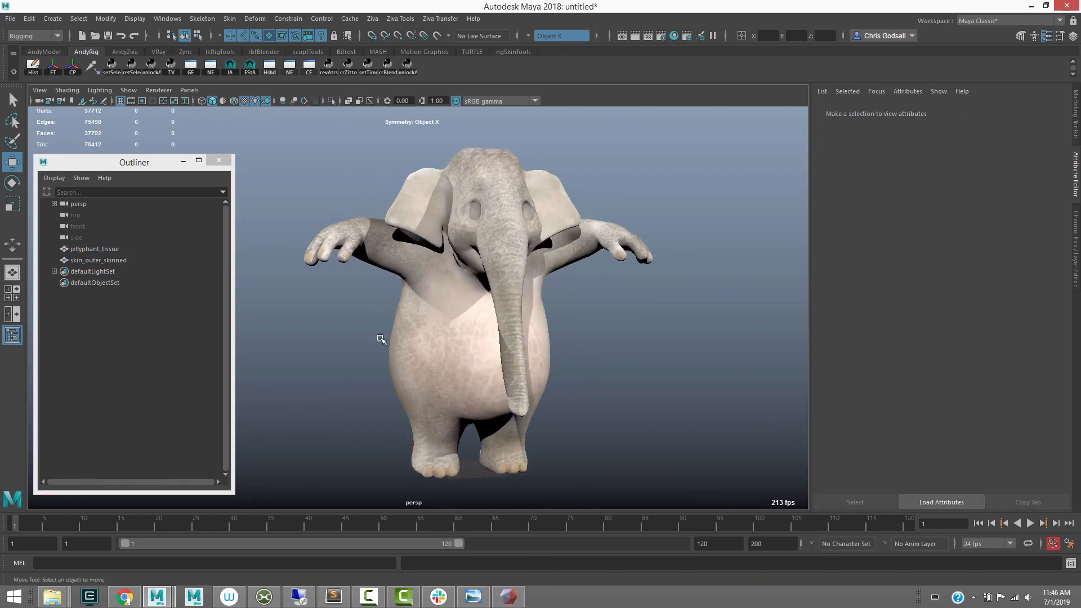
{"action": "left_click", "coordinate": [458, 328]}
{"action": "left_click_drag", "start_coordinate": [538, 316], "coordinate": [711, 315]}
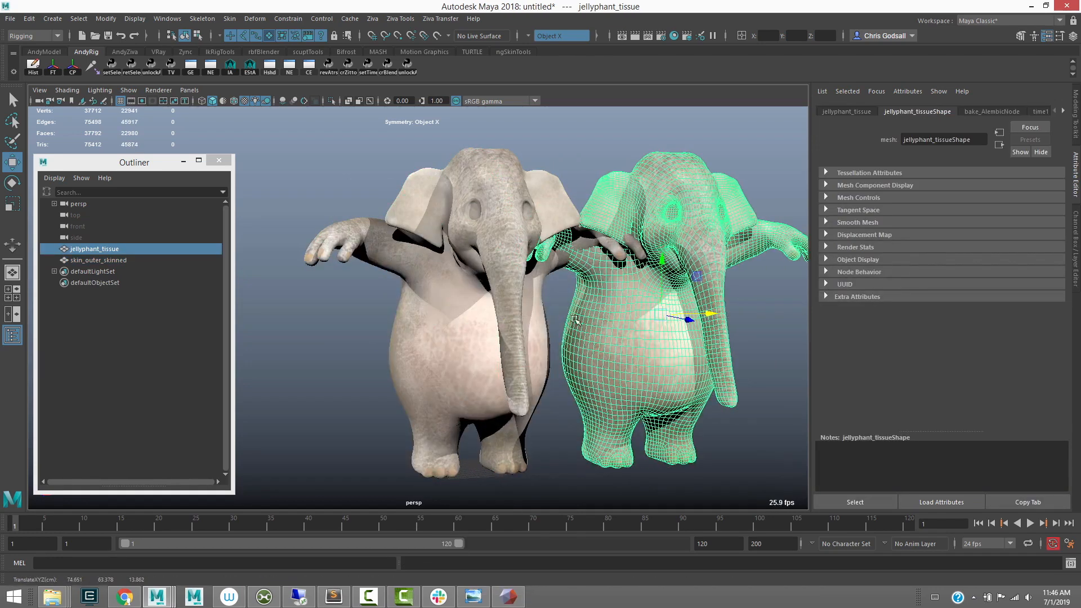
Scrub the timeline to compare the motion of the simulated tissue and the skinned elephant side by side
{"action": "left_click", "coordinate": [252, 422]}
{"action": "key", "text": "alt+v"}
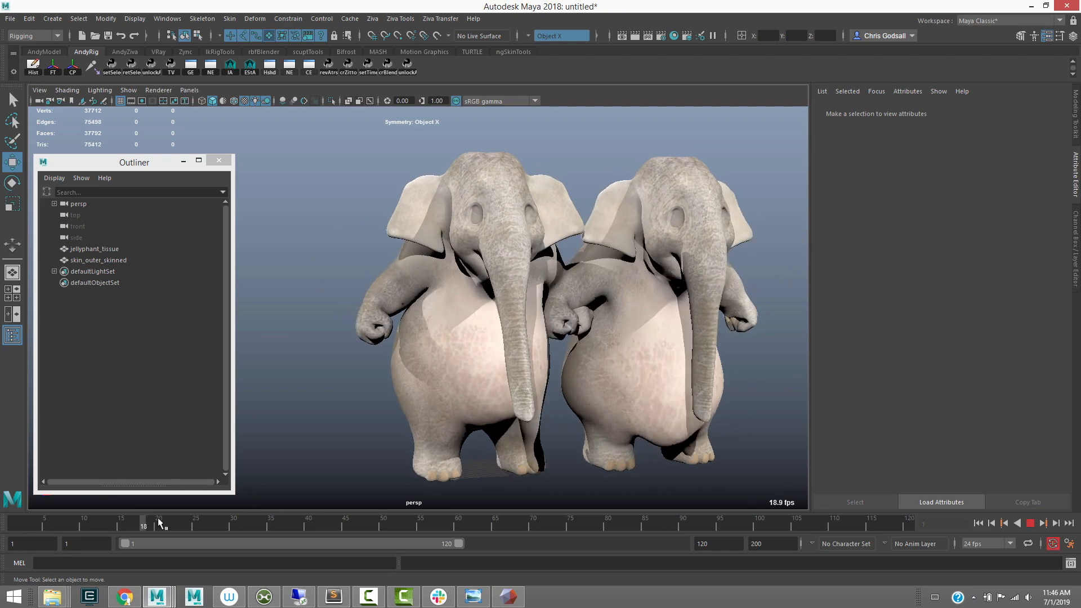
{"action": "left_click_drag", "start_coordinate": [462, 523], "coordinate": [13, 496]}
Set jellyphant_tissue's Translate X to 0
{"action": "left_click", "coordinate": [635, 322]}
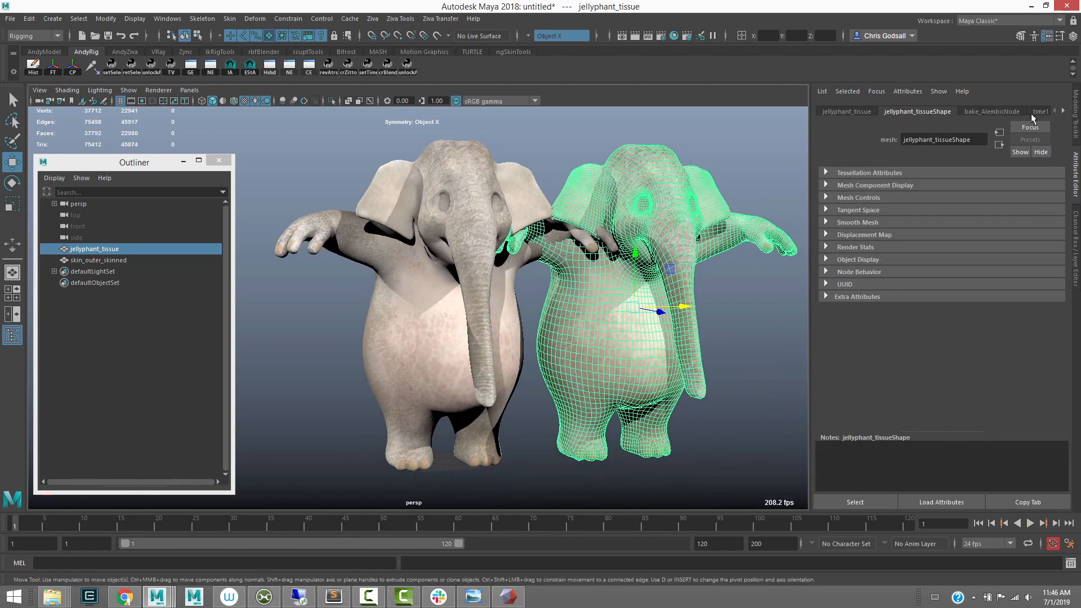
{"action": "left_click", "coordinate": [1076, 225]}
{"action": "double_click", "coordinate": [1048, 121]}
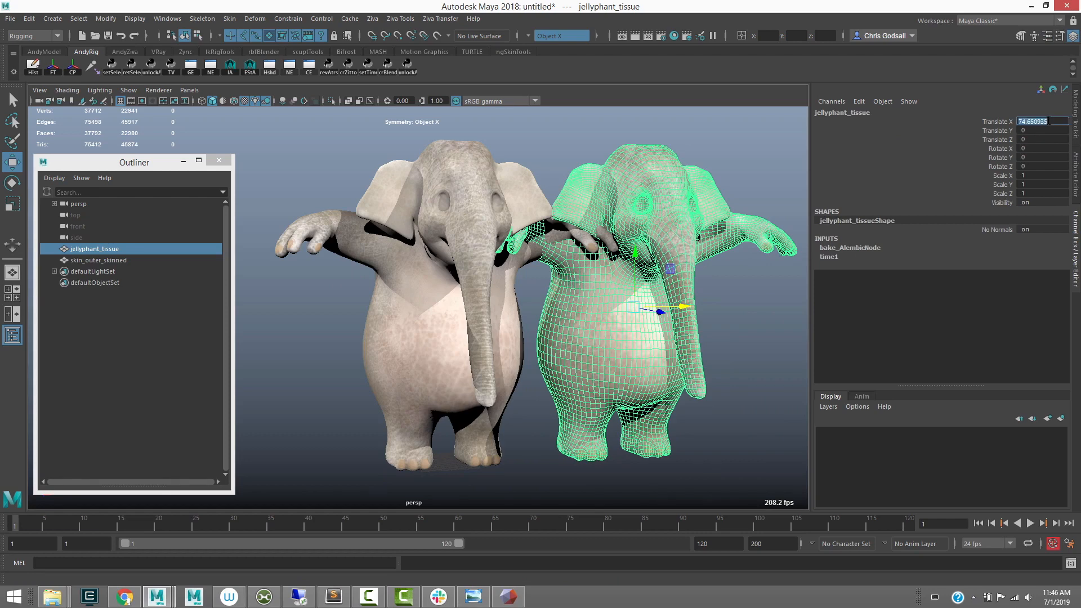
{"action": "type", "text": "0"}
{"action": "key", "text": "Return"}
Display the overlapping elephant meshes in wireframe and examine the tissue's inner and outer surfaces
{"action": "scroll", "coordinate": [388, 148], "scroll_direction": "up", "scroll_amount": 5}
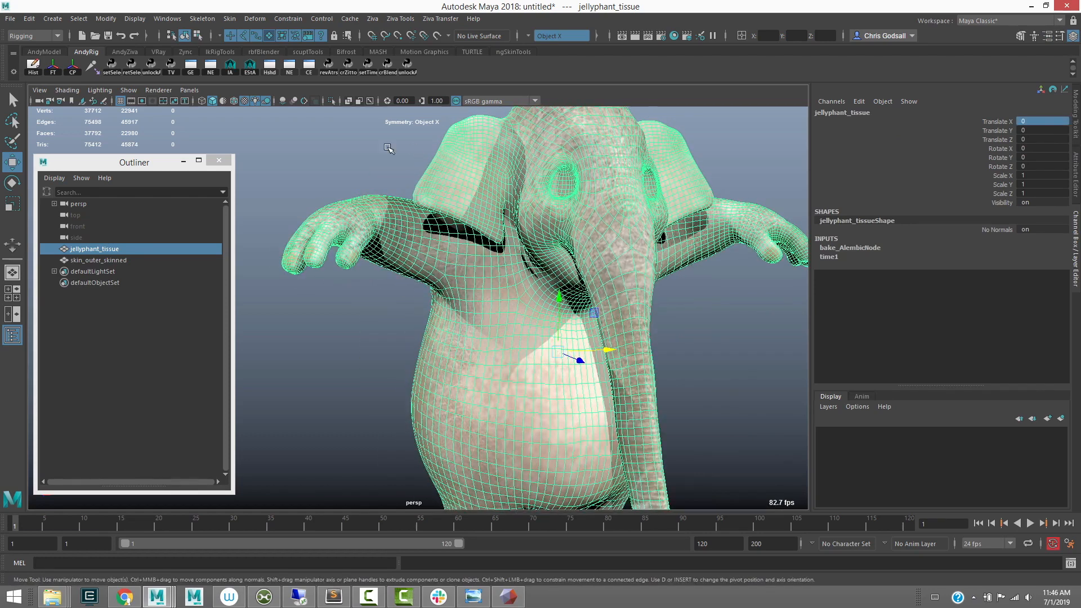
{"action": "key", "text": "4"}
{"action": "key", "text": "f"}
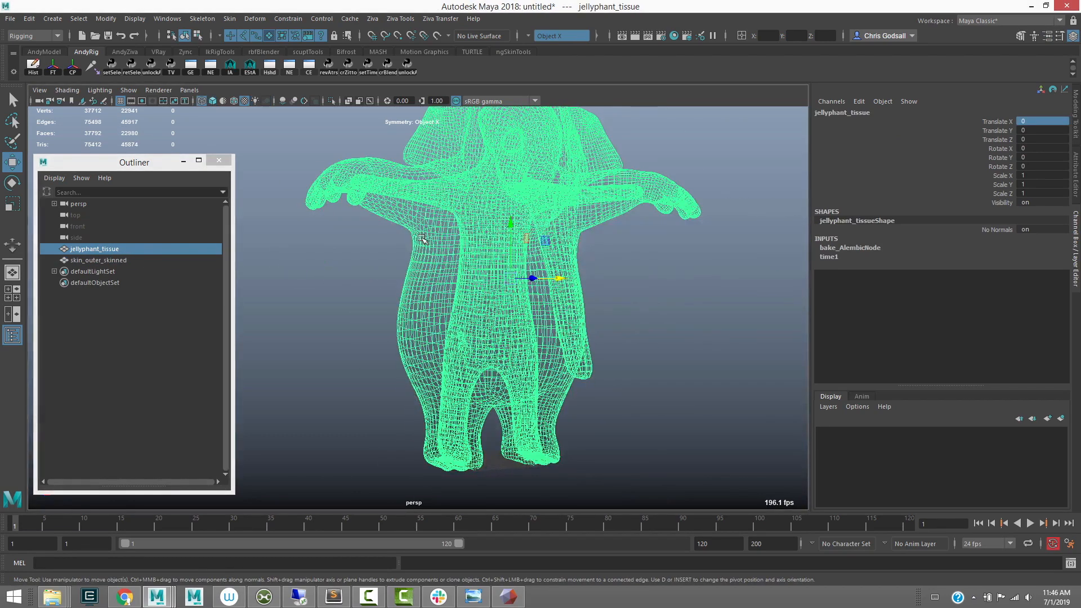
{"action": "middle_click_drag", "start_coordinate": [426, 197], "coordinate": [410, 219], "text": "alt"}
{"action": "mouse_move", "coordinate": [384, 264]}
{"action": "left_mouse_down", "text": "alt"}
{"action": "mouse_move", "coordinate": [423, 266]}
{"action": "mouse_move", "coordinate": [392, 265]}
{"action": "left_mouse_up", "text": "alt"}
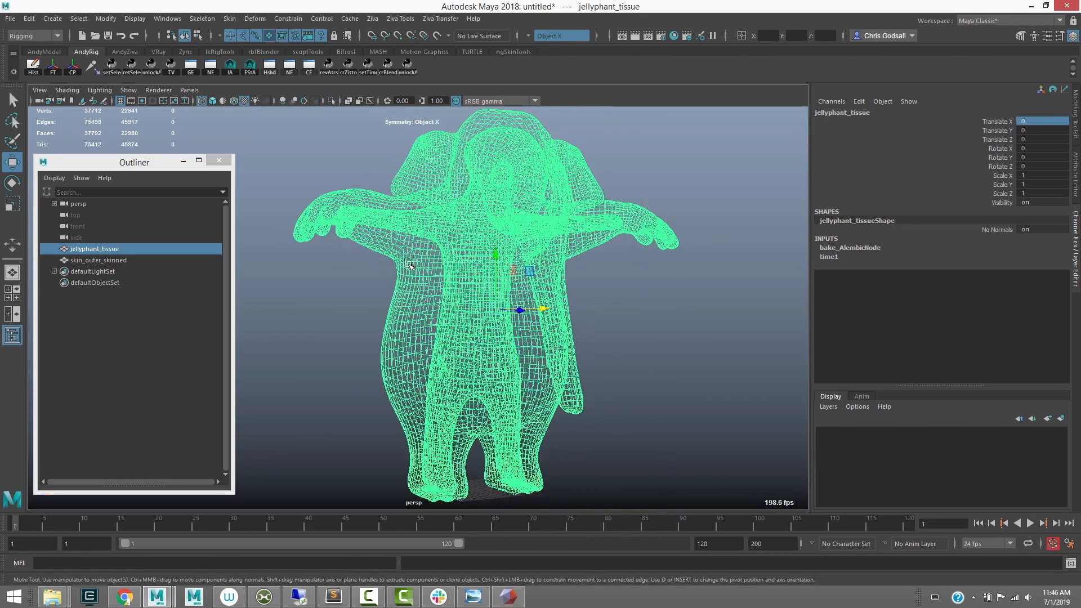
Duplicate skin_outer_skinned and rename the copy as skin_final
{"action": "left_click", "coordinate": [124, 260]}
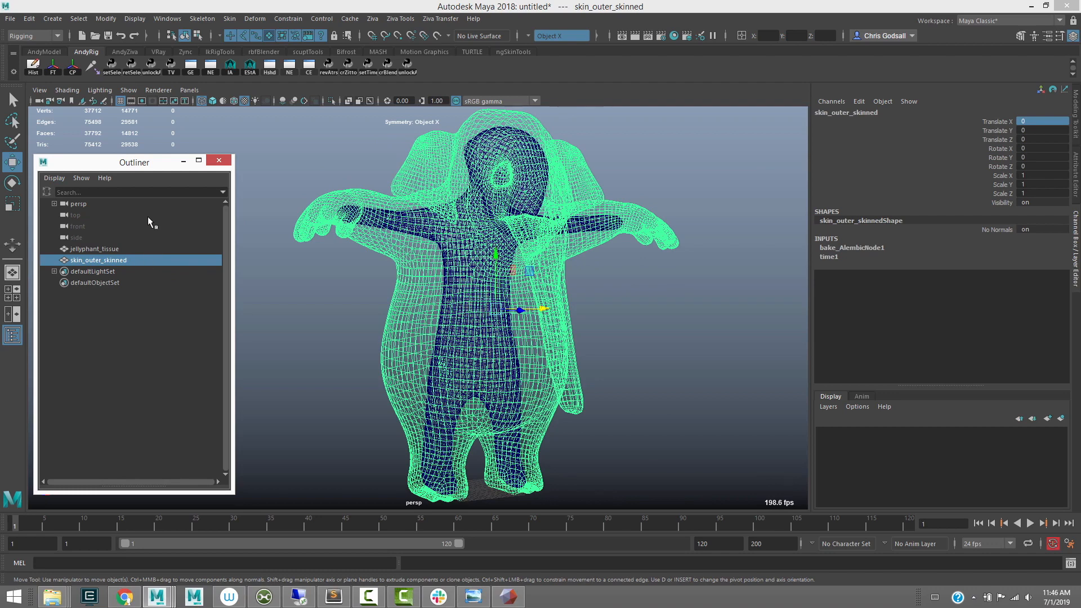
{"action": "key", "text": "ctrl+d"}
{"action": "double_click", "coordinate": [113, 272]}
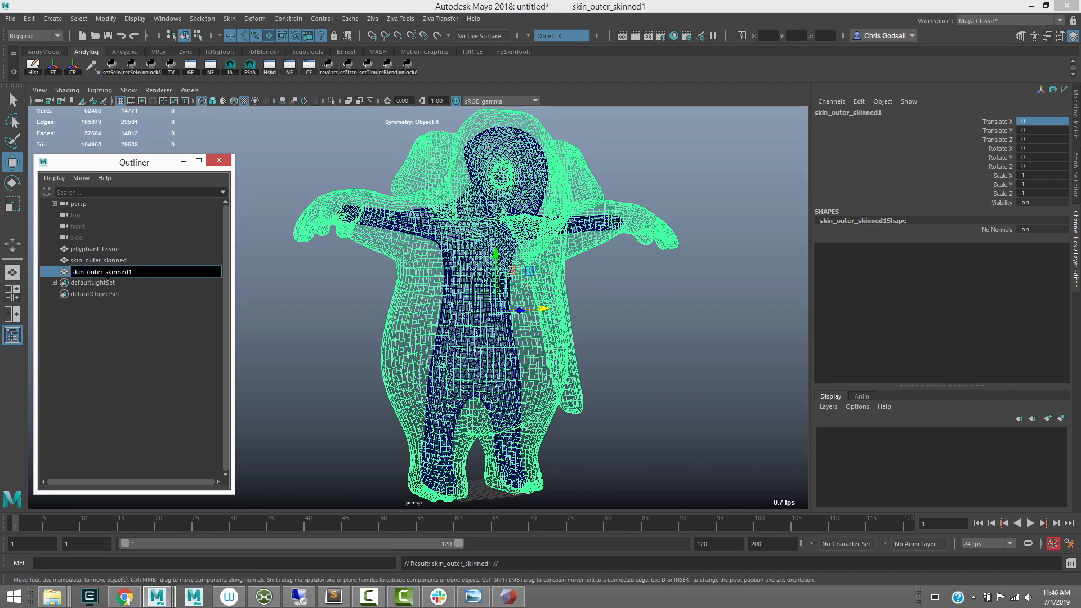
{"action": "type", "text": "skin_"}
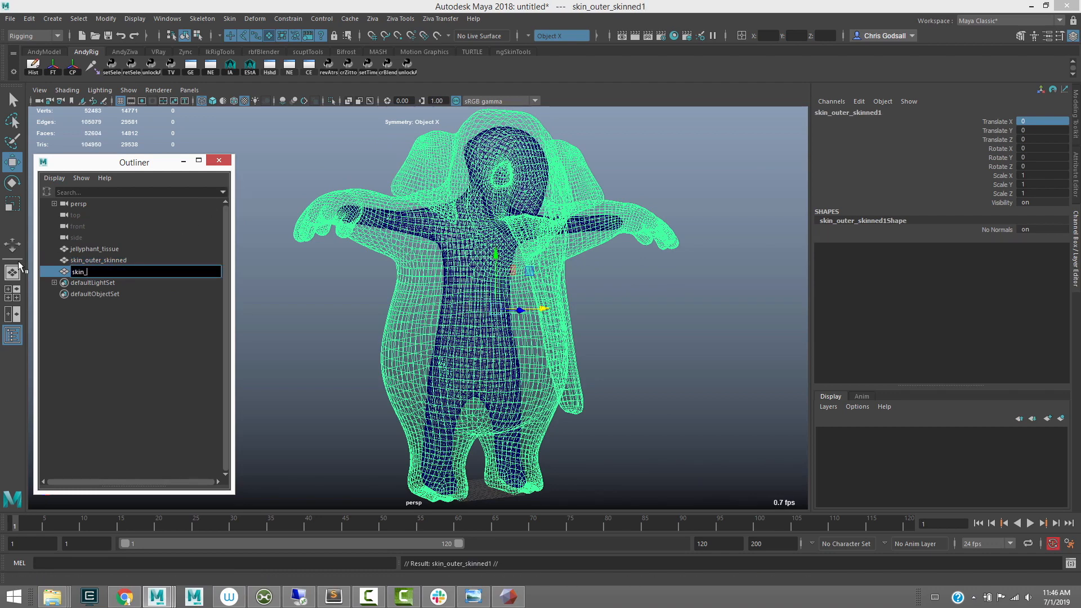
{"action": "type", "text": "final"}
{"action": "key", "text": "Return"}
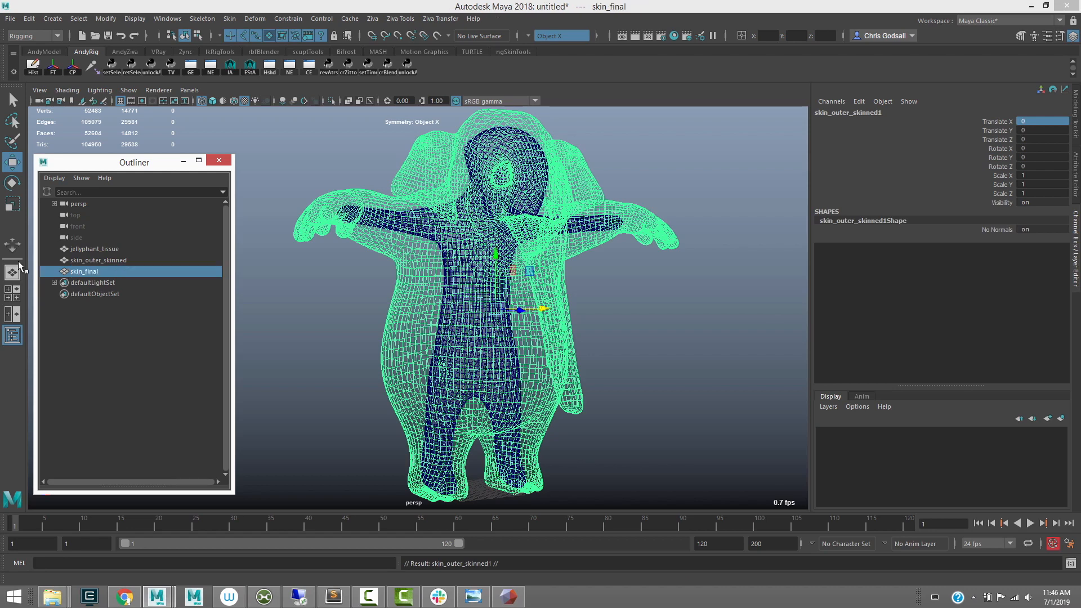
Create a Wrap deformer on skin_final with jellyphant_tissue as the influence object
{"action": "left_click", "coordinate": [84, 260]}
{"action": "left_click", "coordinate": [112, 271]}
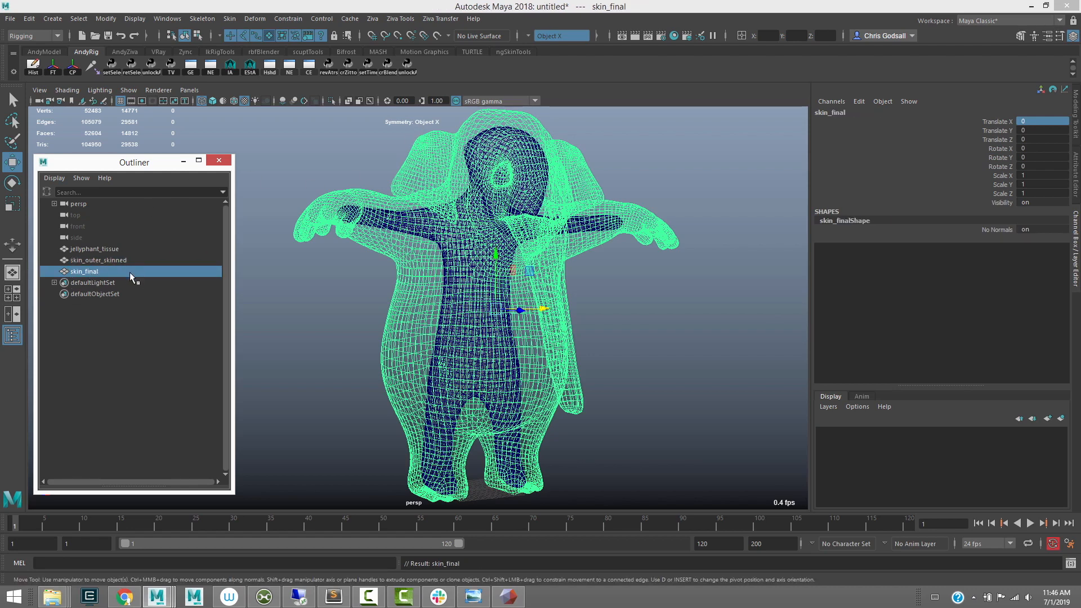
{"action": "left_click", "coordinate": [99, 251], "text": "ctrl"}
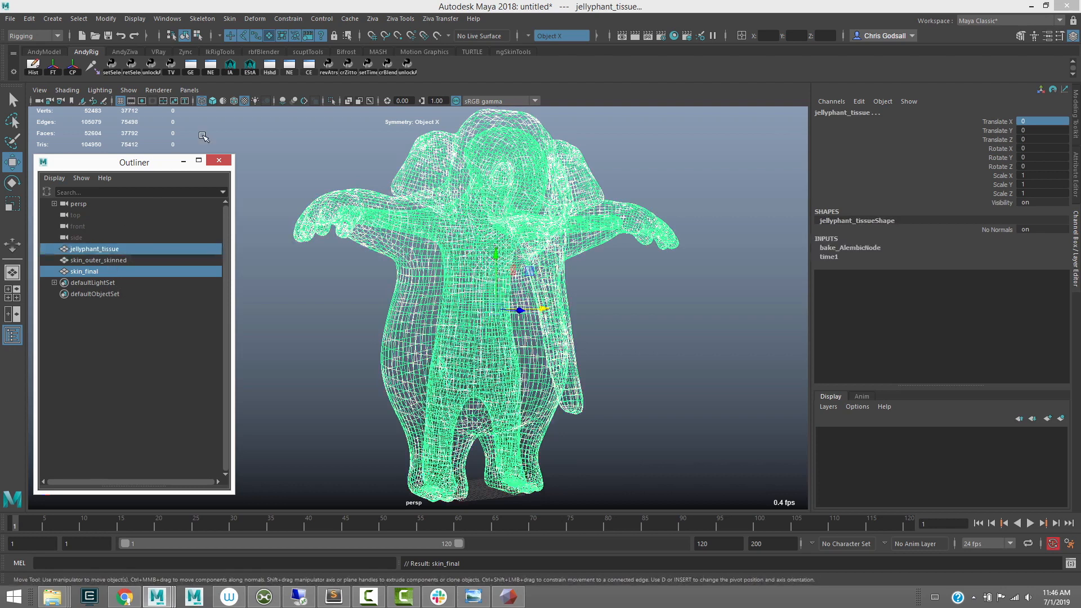
{"action": "left_click", "coordinate": [255, 18]}
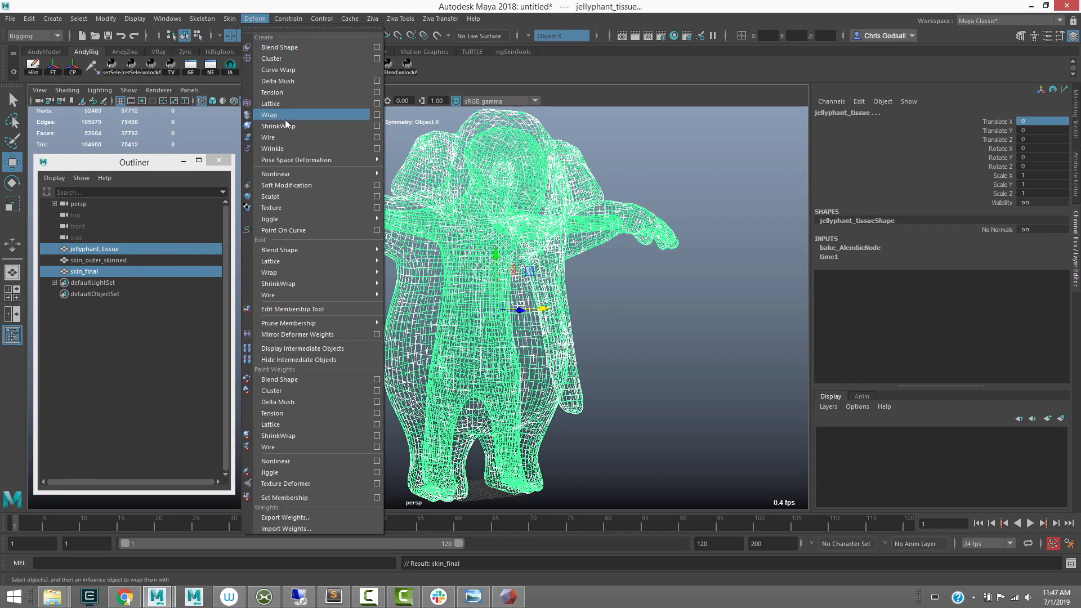
{"action": "left_click", "coordinate": [376, 114]}
{"action": "left_click_drag", "start_coordinate": [844, 196], "coordinate": [810, 194]}
{"action": "left_click", "coordinate": [718, 390]}
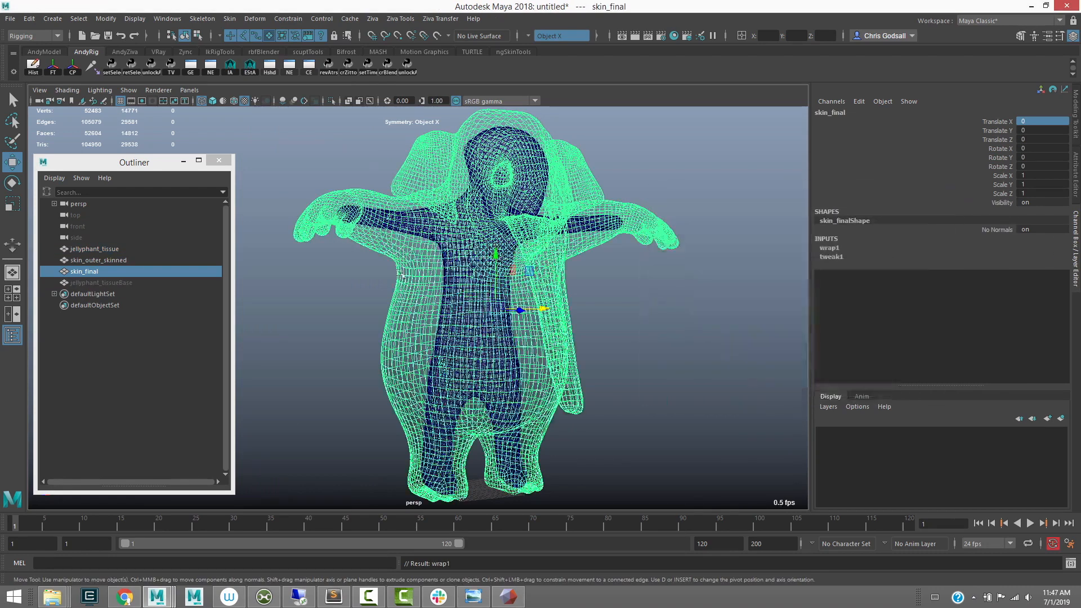
Hide jellyphant_tissue and scrub the timeline to check skin_final's wrapped motion against skin_outer_skinned
{"action": "left_click", "coordinate": [99, 249]}
{"action": "key", "text": "ctrl+h"}
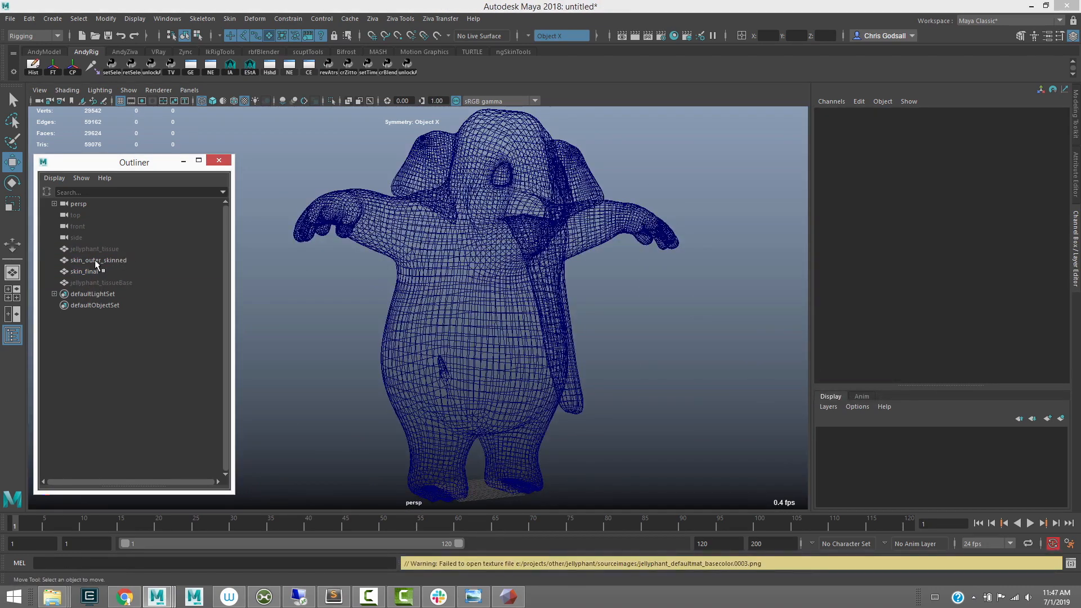
{"action": "left_click", "coordinate": [94, 260]}
{"action": "left_click", "coordinate": [93, 271]}
{"action": "left_click", "coordinate": [96, 260]}
{"action": "left_click", "coordinate": [107, 271]}
{"action": "left_click_drag", "start_coordinate": [210, 522], "coordinate": [15, 506]}
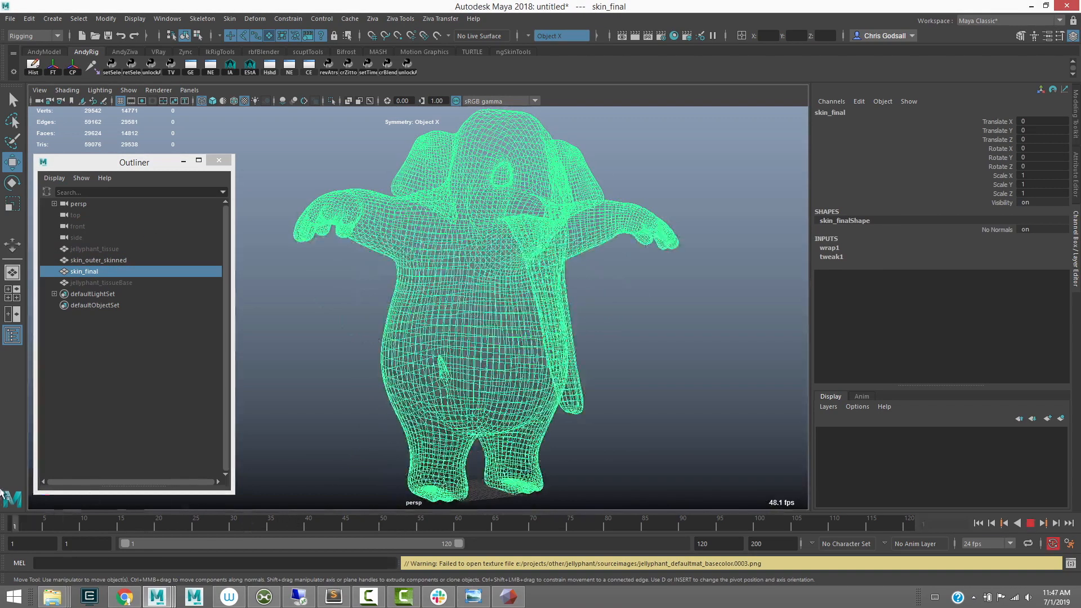
Create a blend shape on skin_final with skin_outer_skinned as the target and expand its weight channel
{"action": "left_click", "coordinate": [97, 260]}
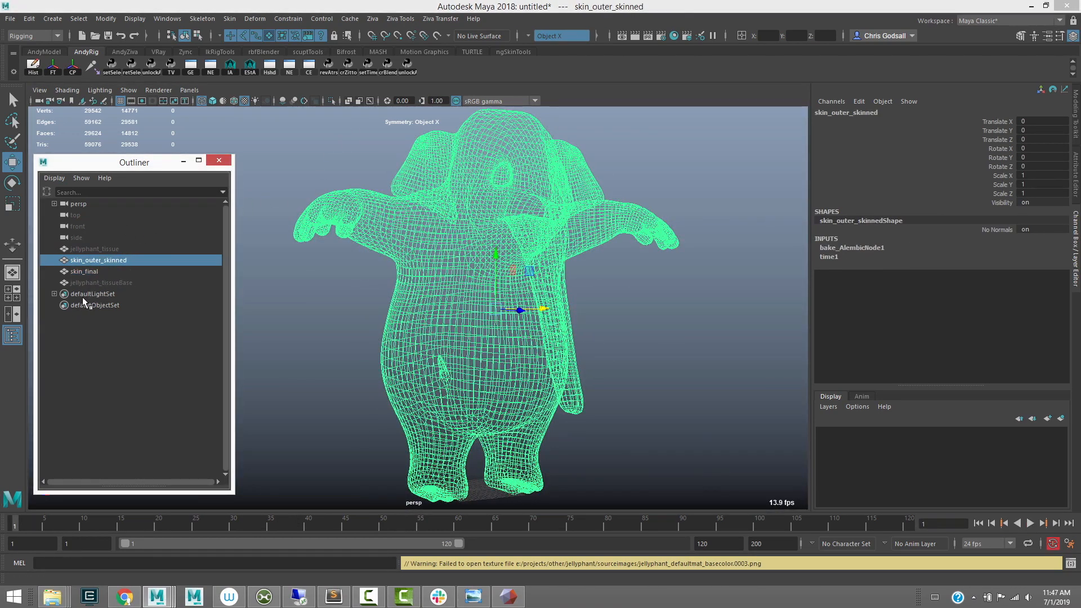
{"action": "left_click", "coordinate": [87, 271], "text": "ctrl"}
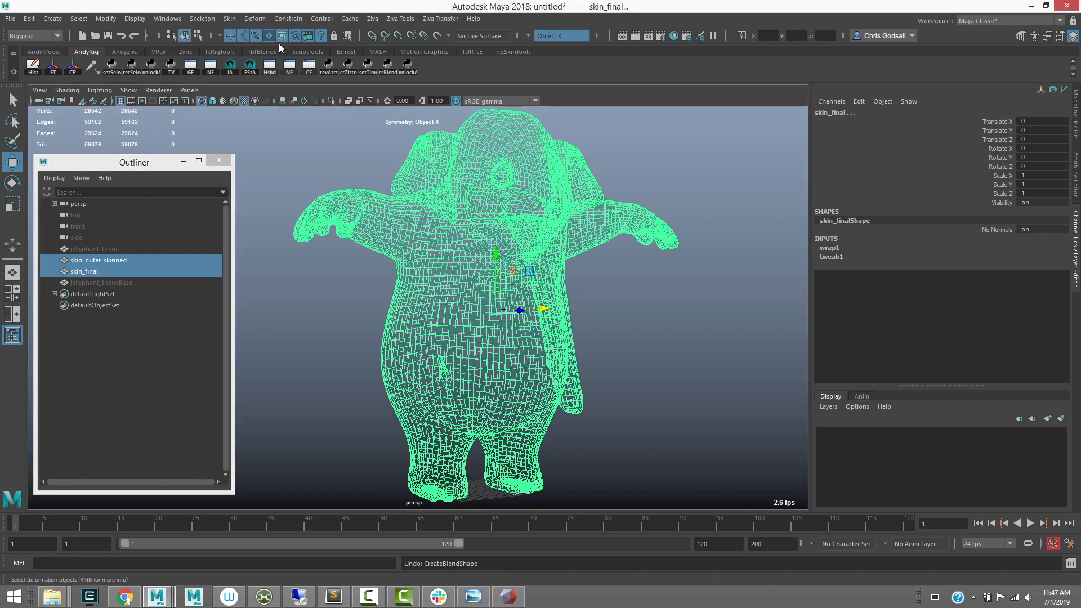
{"action": "left_click", "coordinate": [257, 19]}
{"action": "left_click", "coordinate": [376, 47]}
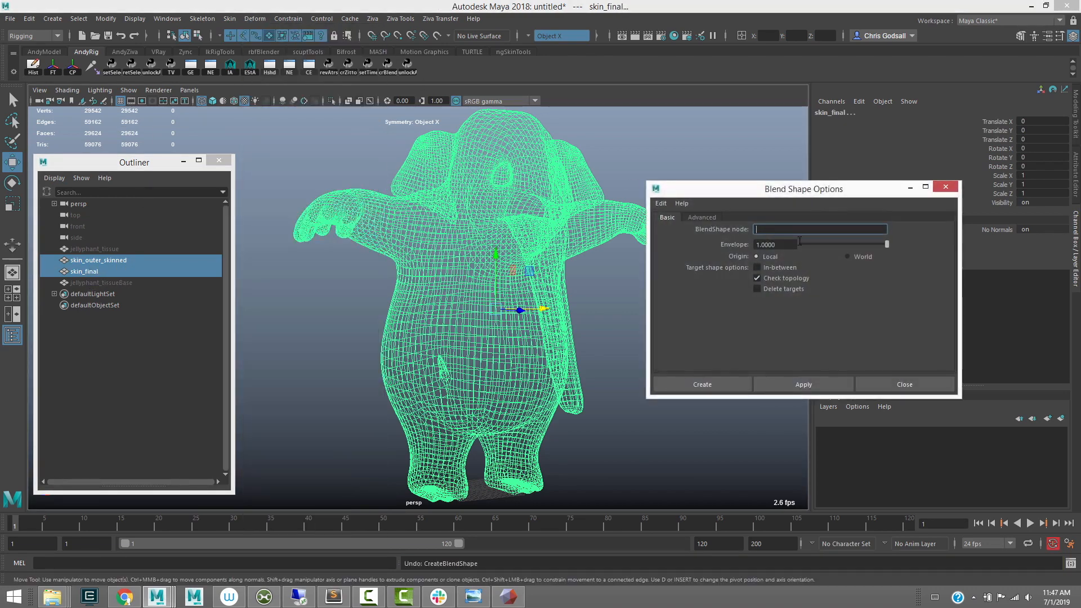
{"action": "left_click", "coordinate": [702, 384]}
{"action": "left_click", "coordinate": [842, 247]}
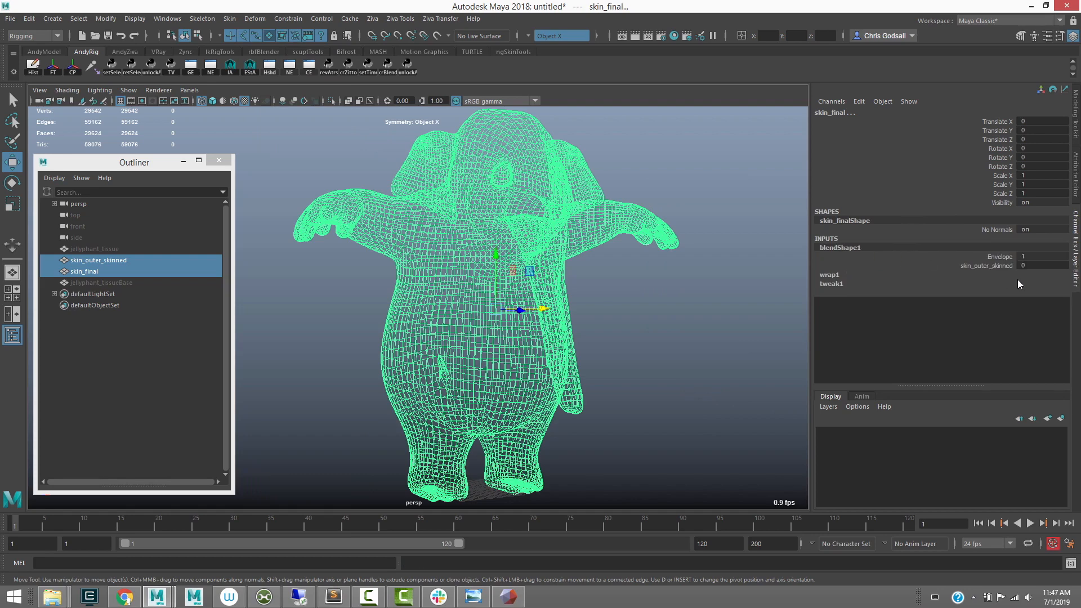
{"action": "left_click", "coordinate": [1012, 265]}
{"action": "left_click", "coordinate": [672, 251]}
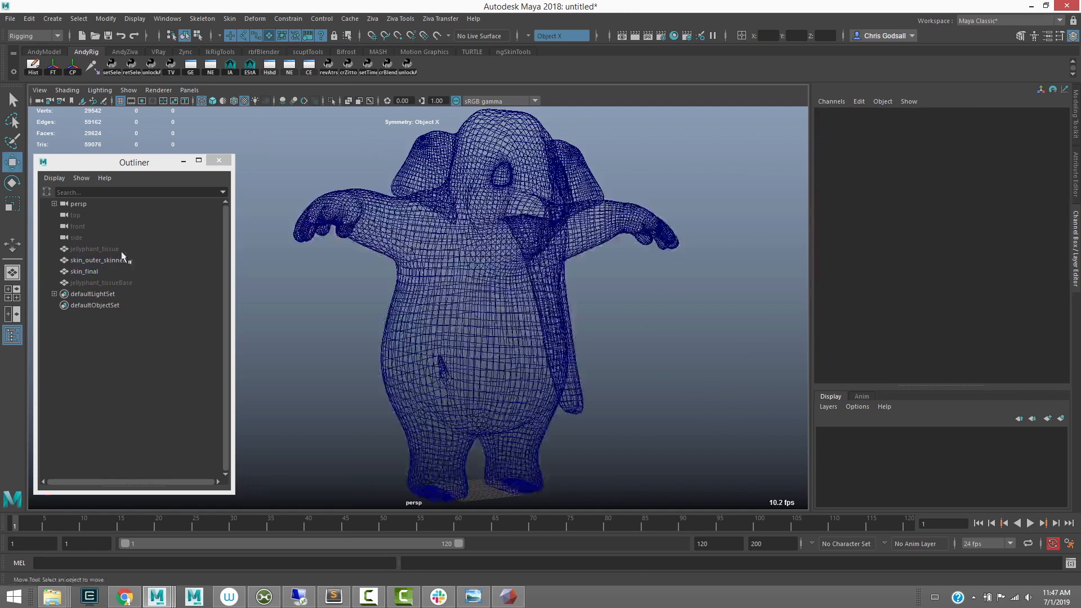
Hide skin_outer_skinned and scrub the timeline to check skin_final's motion
{"action": "left_click", "coordinate": [90, 271]}
{"action": "key", "text": "w"}
{"action": "left_click", "coordinate": [107, 260]}
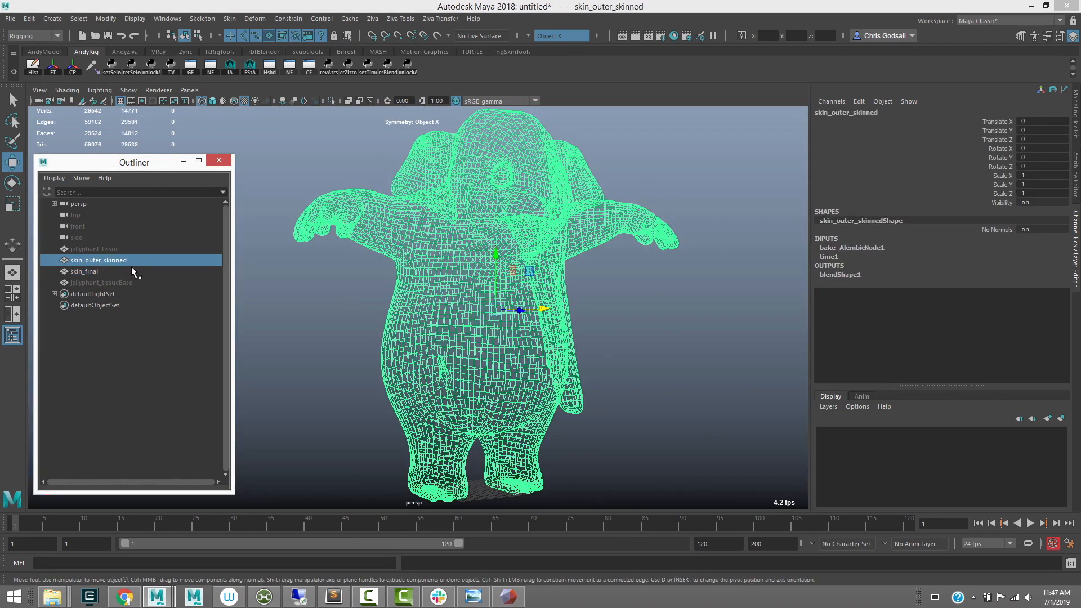
{"action": "left_click", "coordinate": [103, 271]}
{"action": "left_click_drag", "start_coordinate": [57, 513], "coordinate": [34, 529]}
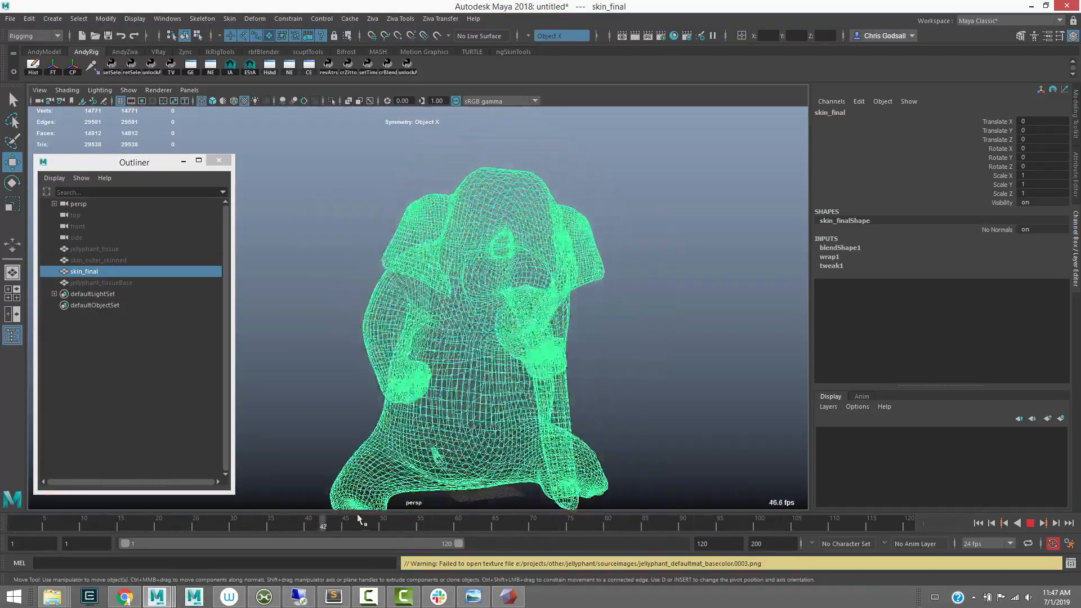
Show skin_final shaded and flood its blend shape weights with 0 using the Paint Blend Shape Weights Tool
{"action": "key", "text": "5"}
{"action": "right_click", "coordinate": [372, 223]}
{"action": "mouse_move", "coordinate": [360, 412]}
{"action": "mouse_move", "coordinate": [472, 450]}
{"action": "left_click", "coordinate": [539, 446]}
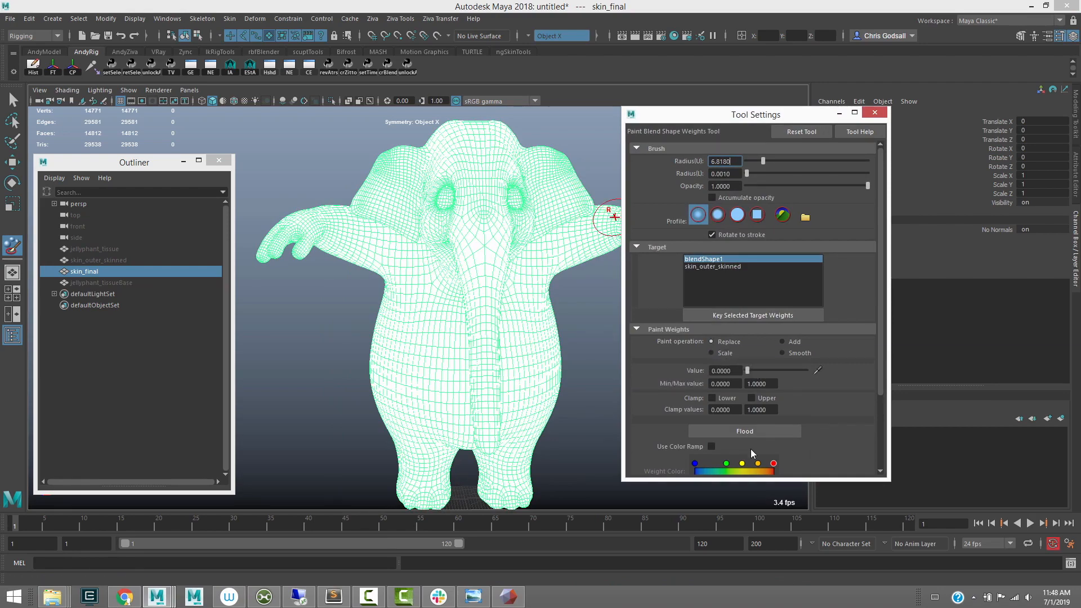
{"action": "left_click", "coordinate": [755, 431]}
{"action": "key", "text": "q"}
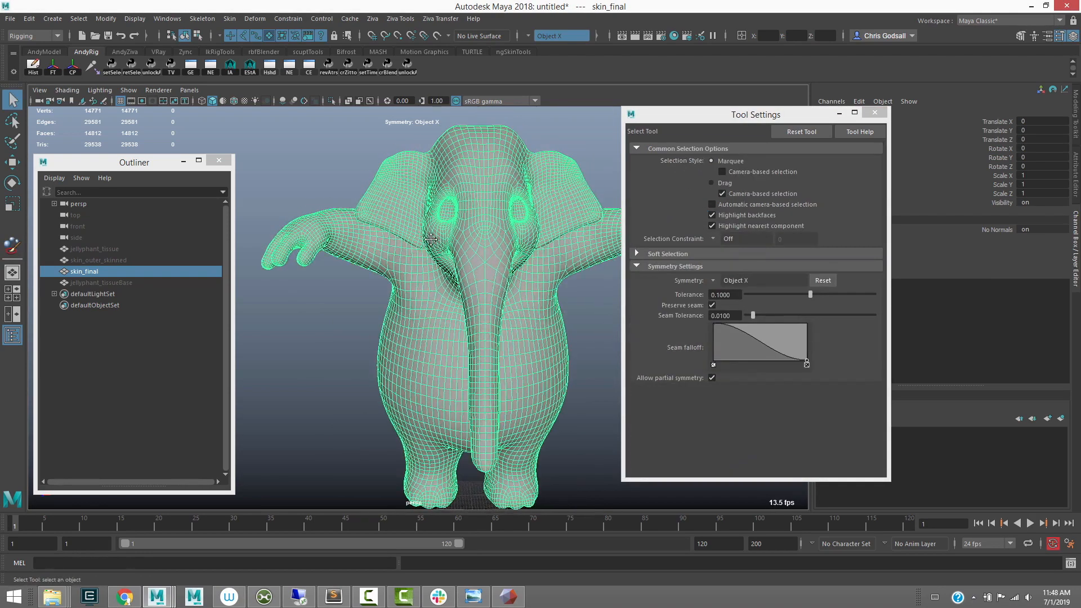
Select the hand and foot vertices of skin_final with Object X symmetry
{"action": "middle_click_drag", "start_coordinate": [430, 238], "coordinate": [319, 266], "text": "alt"}
{"action": "left_click_drag", "start_coordinate": [475, 277], "coordinate": [550, 259], "text": "alt"}
{"action": "right_click_drag", "start_coordinate": [557, 274], "coordinate": [512, 255]}
{"action": "left_click_drag", "start_coordinate": [529, 214], "coordinate": [333, 196]}
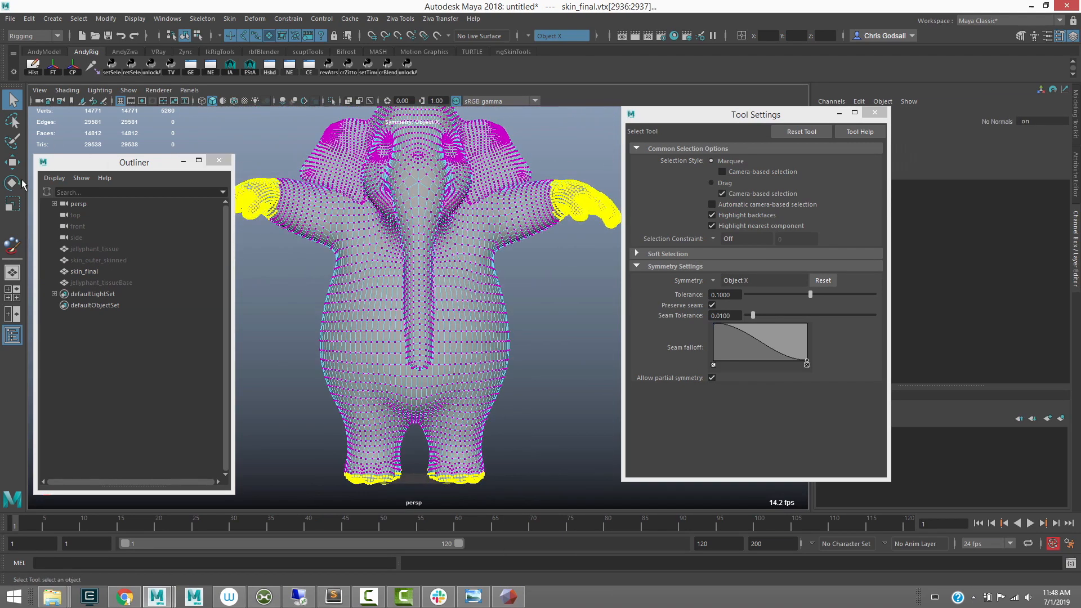
Add the vertices of the face around the eyes and forehead to the selection with the Paint Selection Tool
{"action": "left_click_drag", "start_coordinate": [415, 163], "coordinate": [97, 156], "text": "alt"}
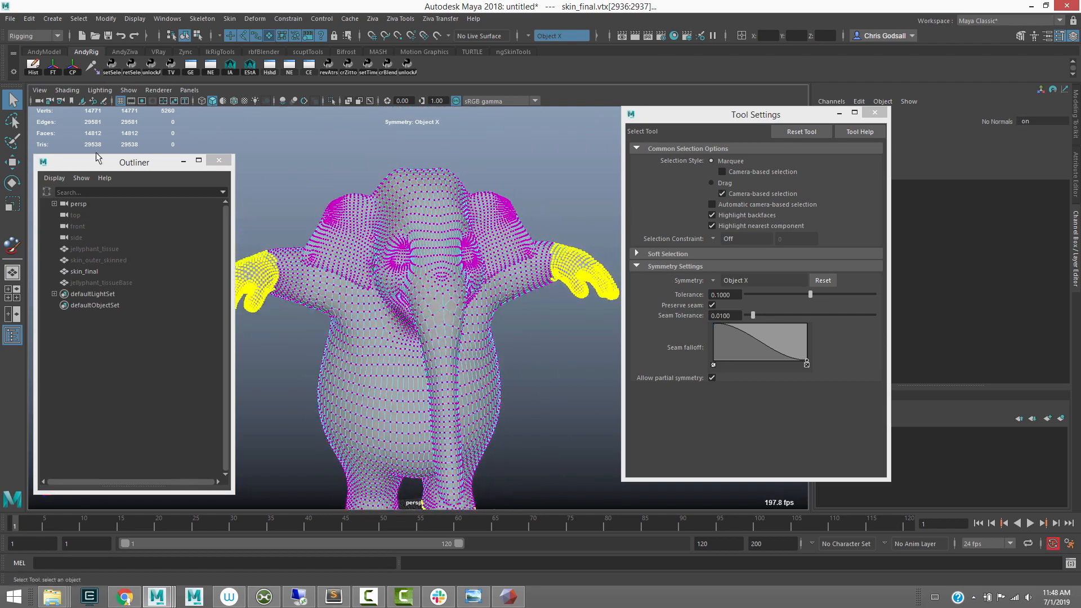
{"action": "left_click", "coordinate": [17, 145]}
{"action": "left_click_drag", "start_coordinate": [417, 212], "coordinate": [401, 220], "text": "alt"}
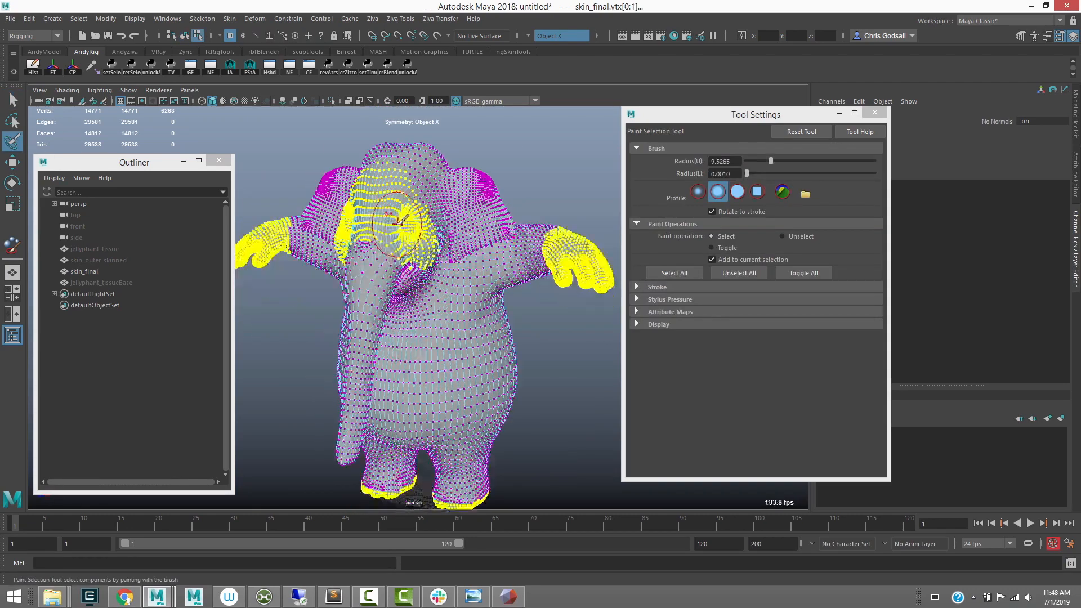
{"action": "key", "text": "q"}
{"action": "left_click_drag", "start_coordinate": [360, 218], "coordinate": [410, 221], "text": "alt"}
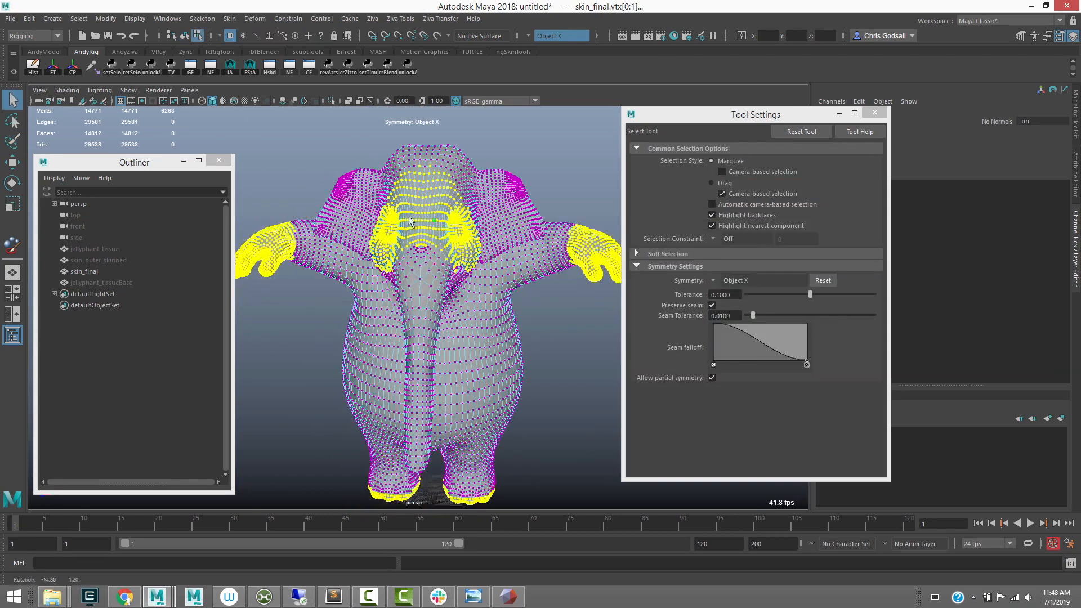
Flood the blendShape1 base weights of the selected hand, foot and face vertices with a Replace value of 1
{"action": "right_click", "coordinate": [424, 209]}
{"action": "mouse_move", "coordinate": [445, 399]}
{"action": "mouse_move", "coordinate": [512, 433]}
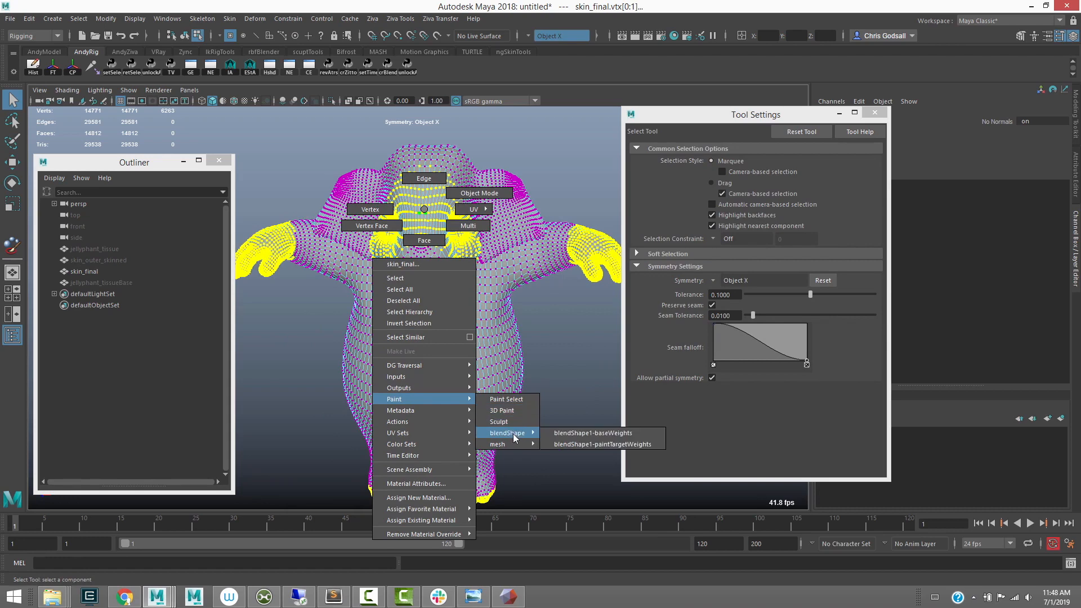
{"action": "left_click", "coordinate": [601, 434]}
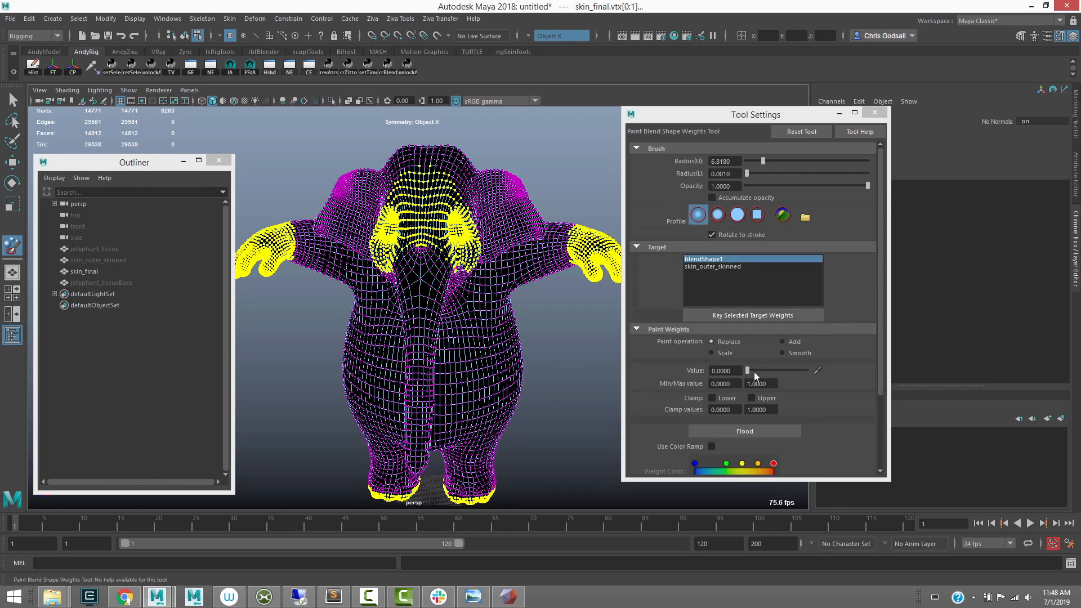
{"action": "left_click_drag", "start_coordinate": [753, 371], "coordinate": [806, 370]}
{"action": "left_click", "coordinate": [772, 431]}
Return skin_final to object mode and flood its blendShape1 weights with the Smooth operation to soften the mask borders
{"action": "left_click_drag", "start_coordinate": [450, 231], "coordinate": [475, 235], "text": "alt"}
{"action": "key", "text": "q"}
{"action": "right_click_drag", "start_coordinate": [468, 232], "coordinate": [480, 217]}
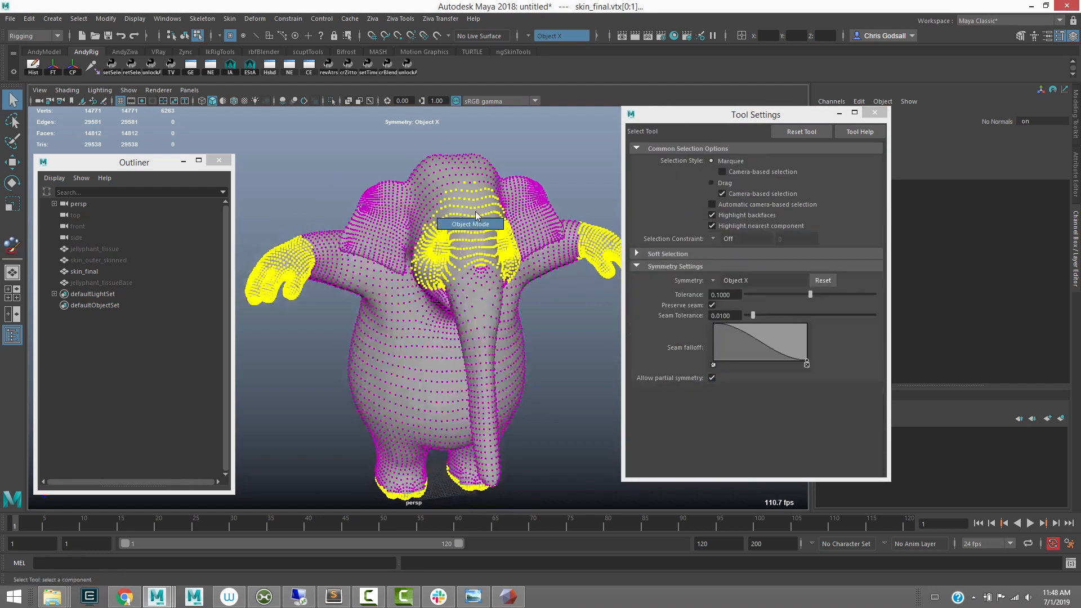
{"action": "key", "text": "y"}
{"action": "left_click", "coordinate": [799, 354]}
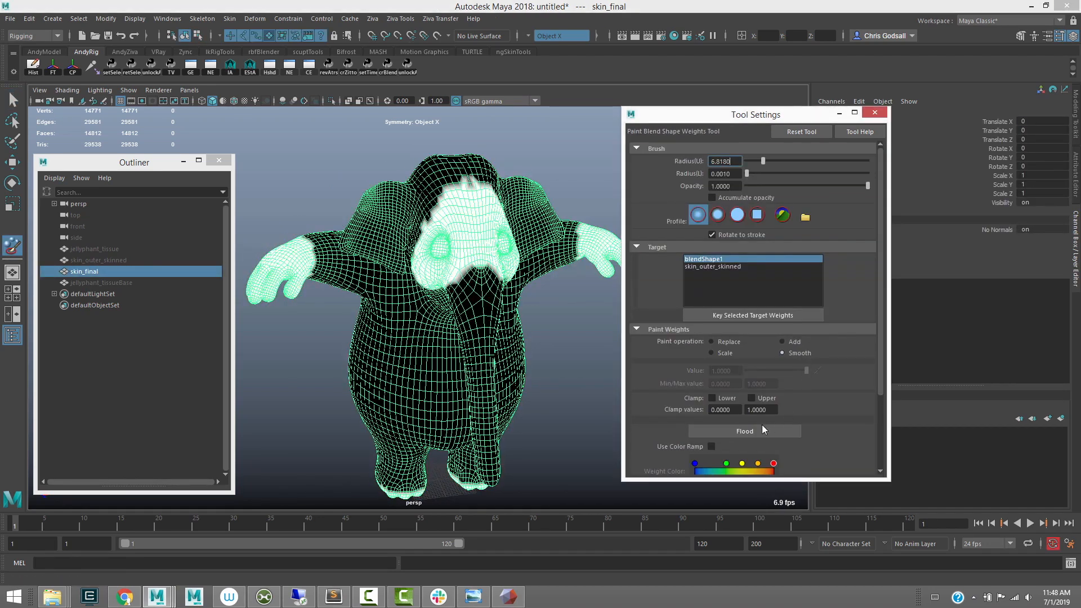
{"action": "left_click", "coordinate": [761, 428]}
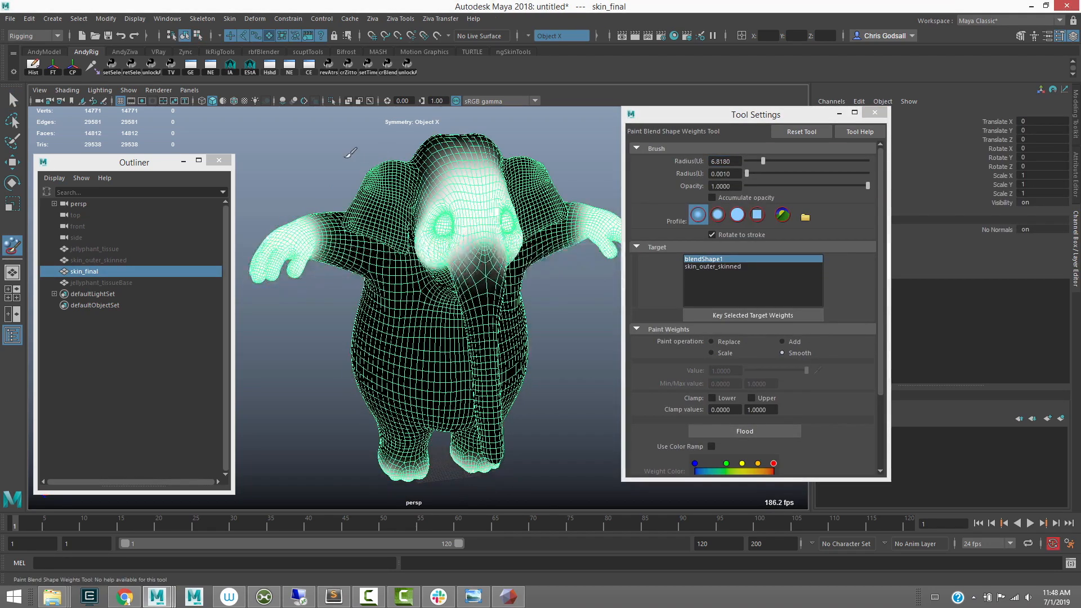
Deselect skin_final, then play and scrub the animation to check the blended, textured skin's motion
{"action": "key", "text": "q"}
{"action": "left_click", "coordinate": [328, 153]}
{"action": "left_click_drag", "start_coordinate": [25, 522], "coordinate": [620, 519]}
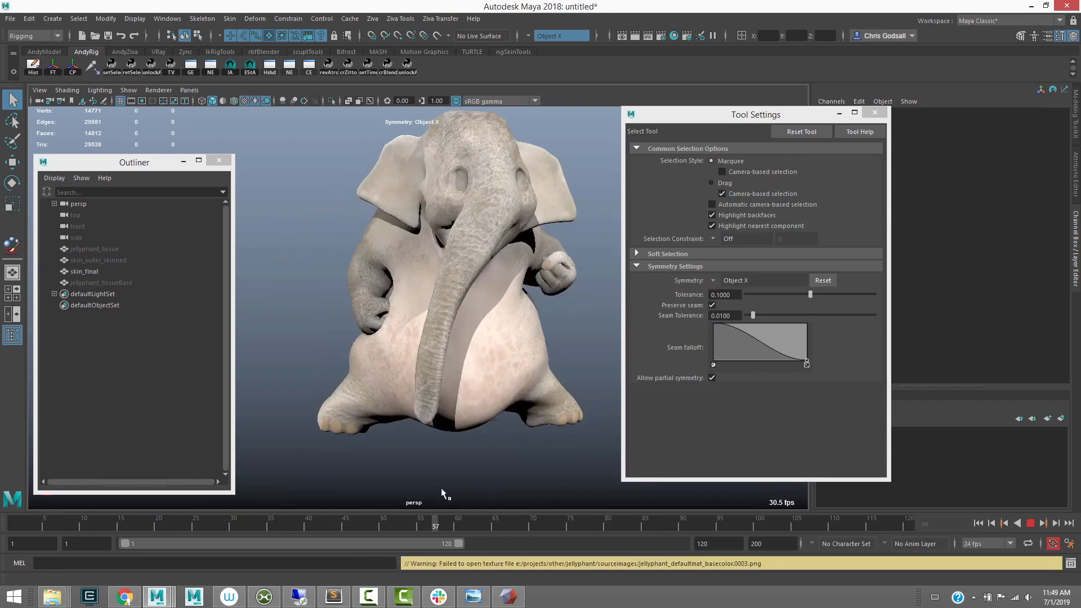
{"action": "left_click_drag", "start_coordinate": [440, 487], "coordinate": [420, 515]}
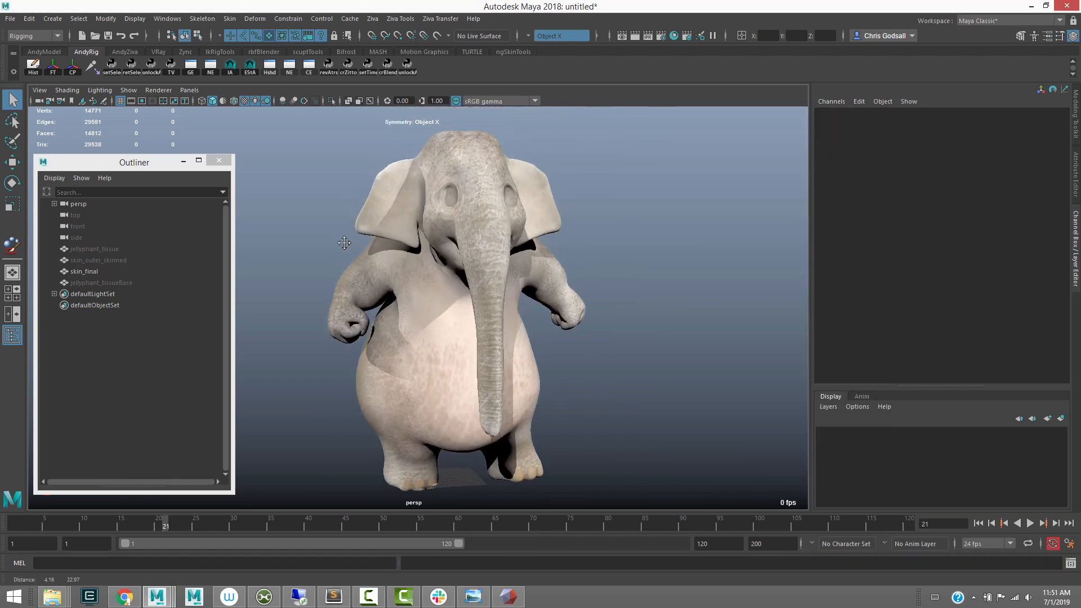
{"action": "key", "text": "alt+v"}
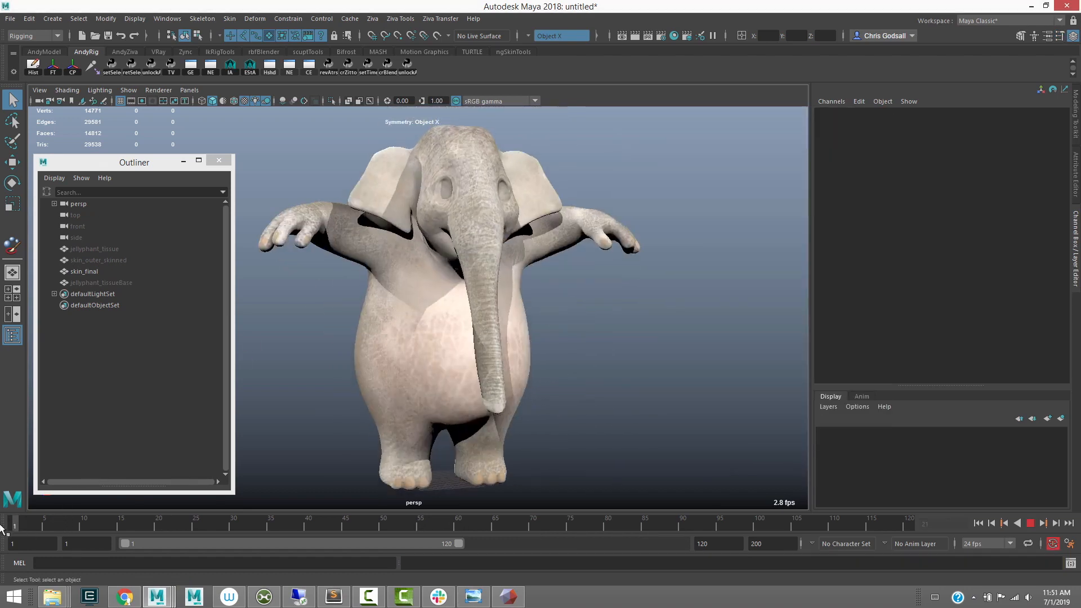
{"action": "left_click_drag", "start_coordinate": [465, 527], "coordinate": [3, 521]}
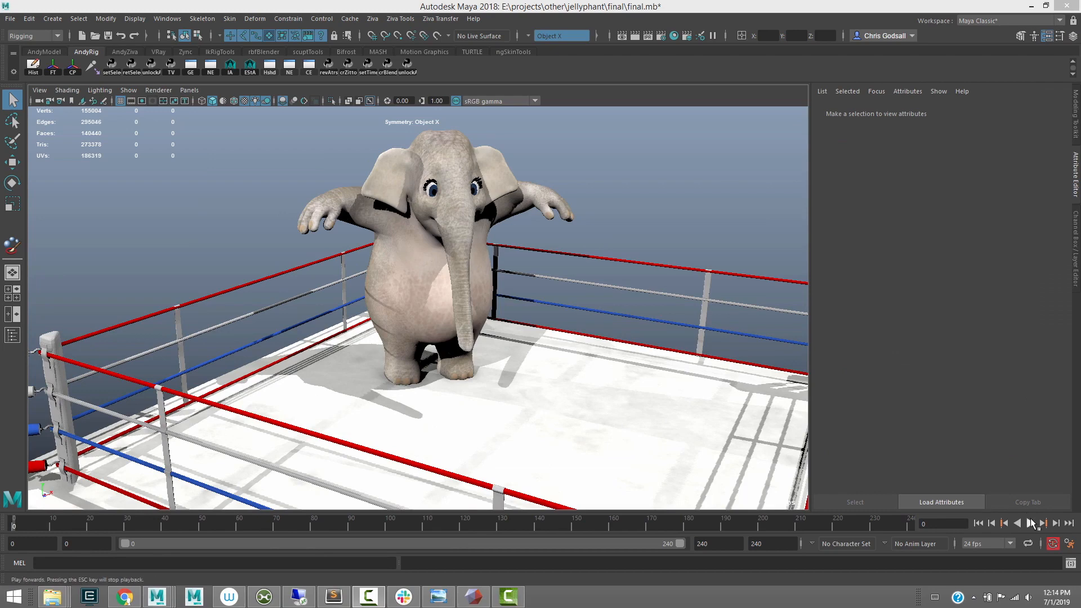
Play the final.mb boxing-ring animation and inspect the elephant from behind
{"action": "left_click", "coordinate": [1029, 523]}
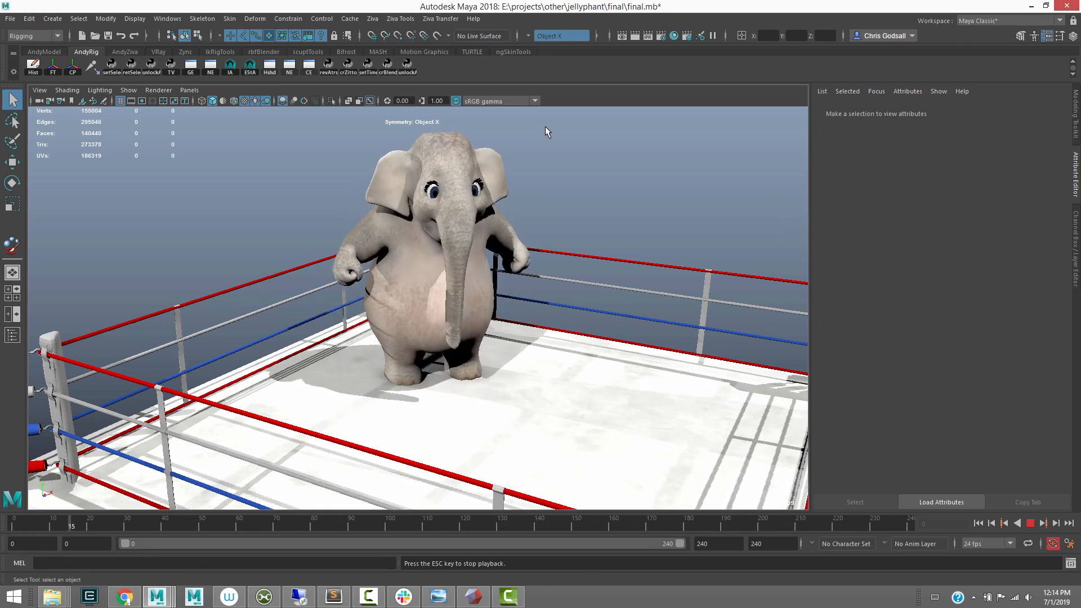
{"action": "left_click_drag", "start_coordinate": [545, 270], "coordinate": [479, 333], "text": "alt"}
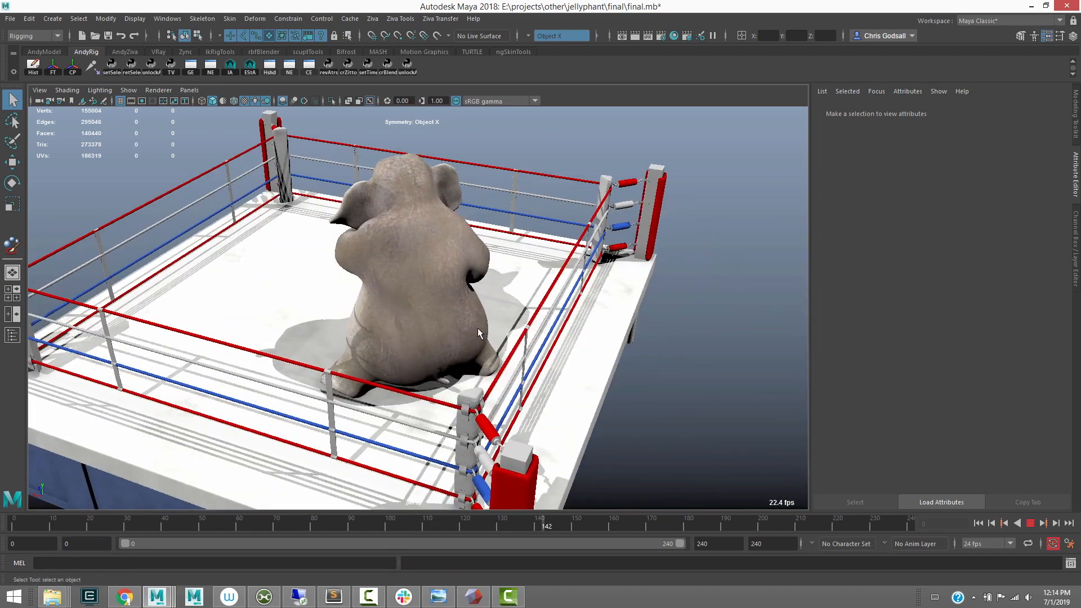